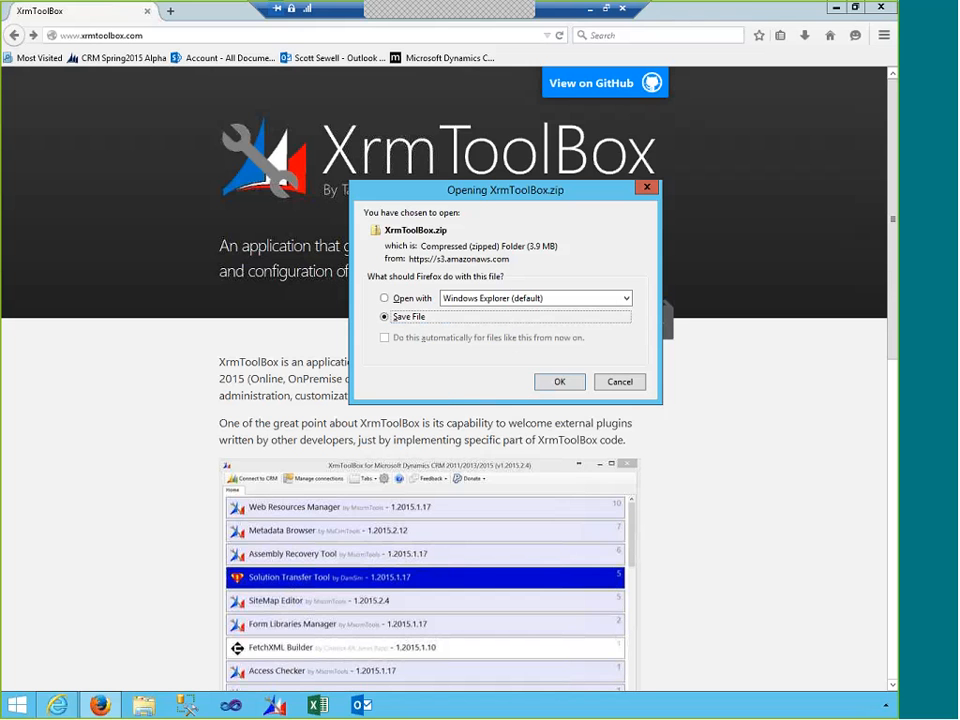
- Save the XrmToolBox.zip download and bring up Firefox's full downloads library
click(560, 382)
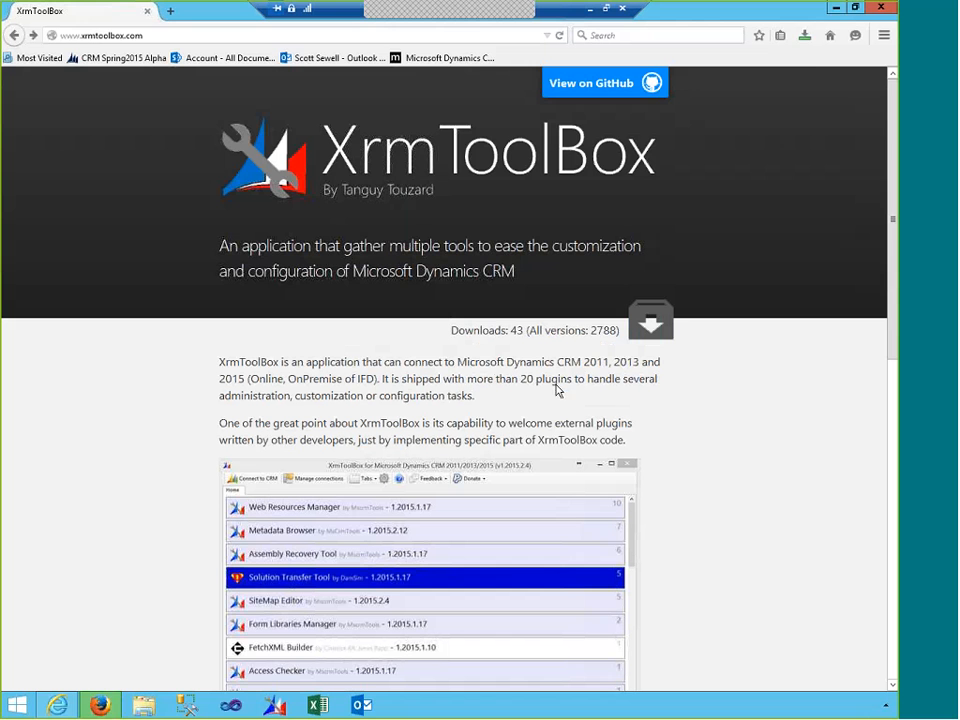
click(804, 35)
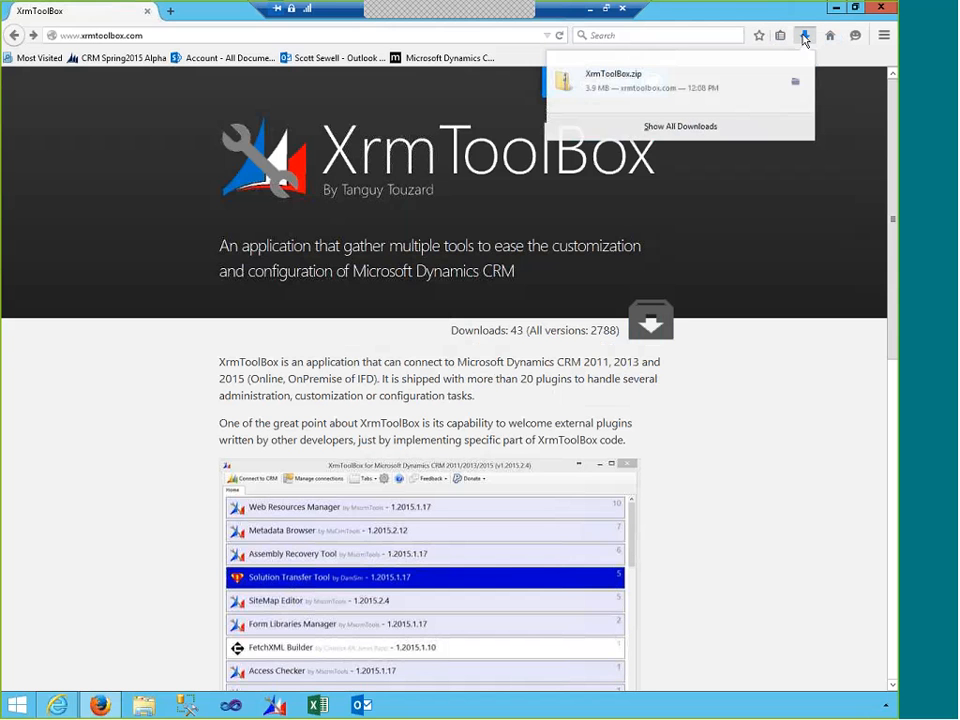
click(700, 131)
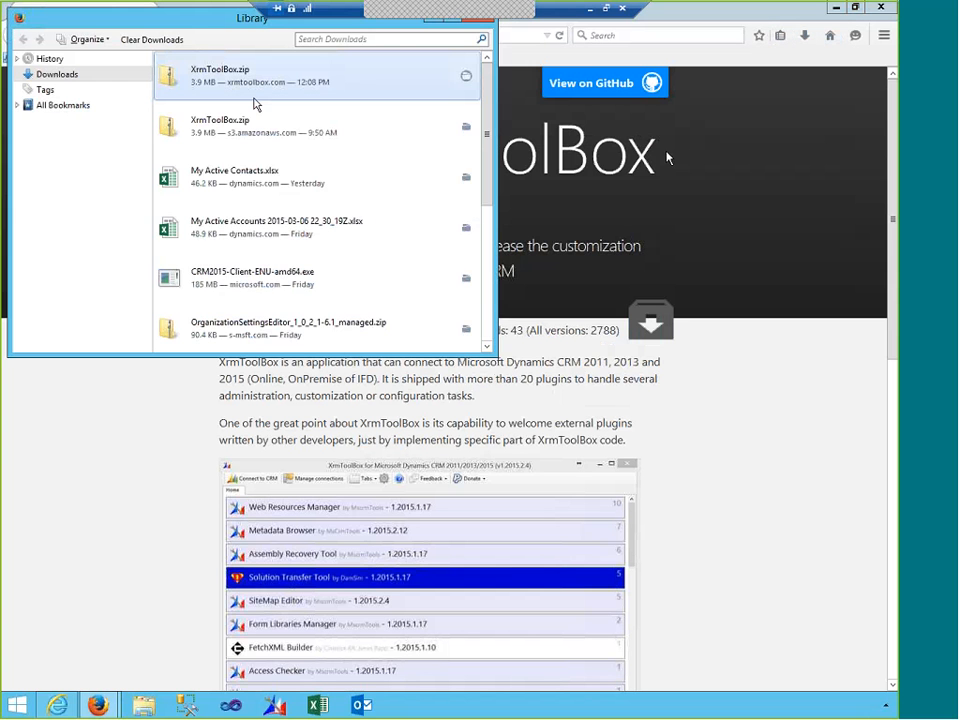
- Open the Downloads folder containing XrmToolBox.zip and shift the Library window down
right_click(369, 82)
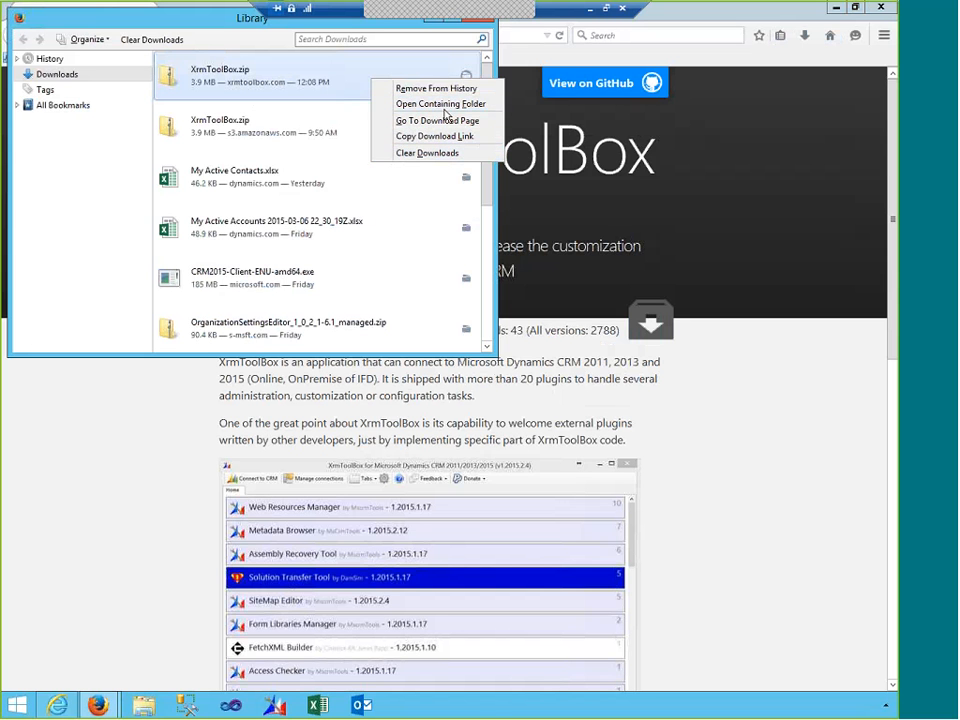
click(398, 103)
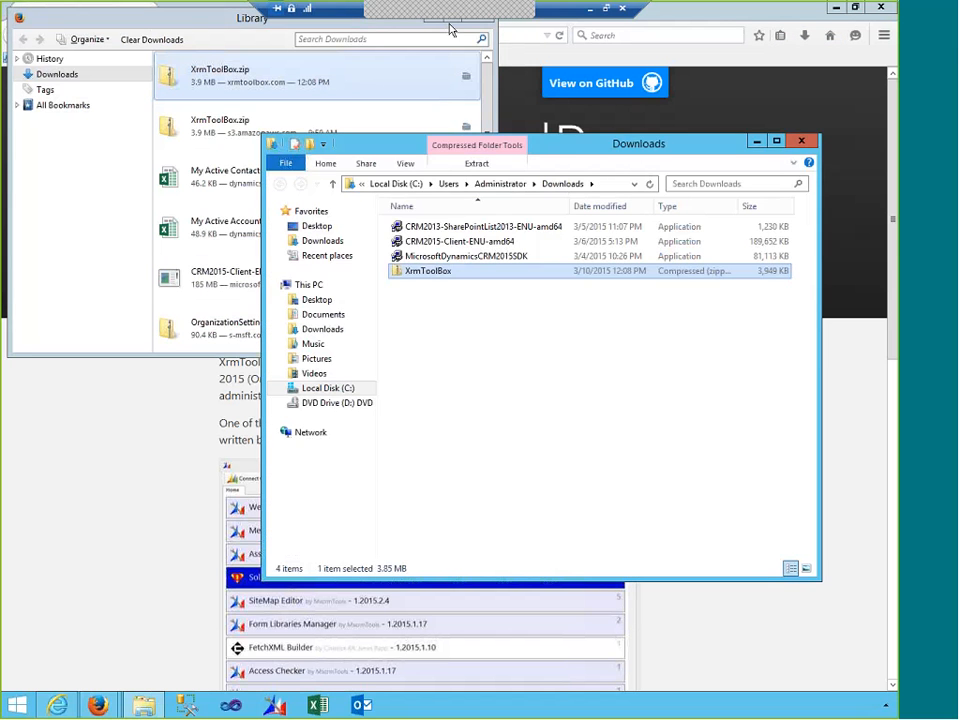
click(163, 20)
drag(165, 37, 173, 77)
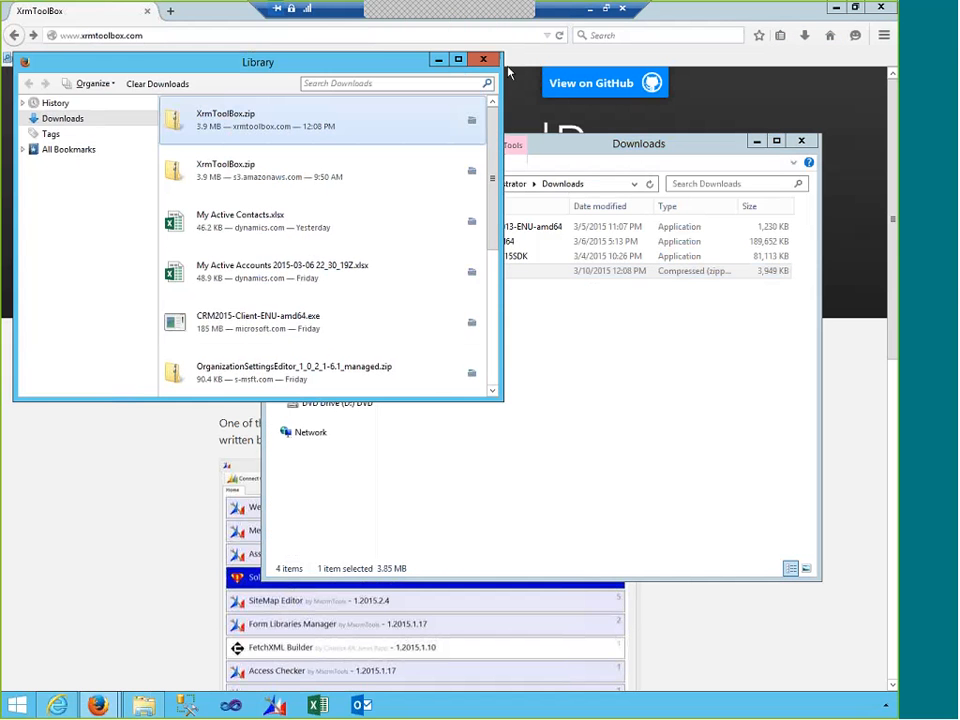
- Unblock XrmToolBox.zip in its Properties, apply it, and return to the Downloads folder
click(489, 62)
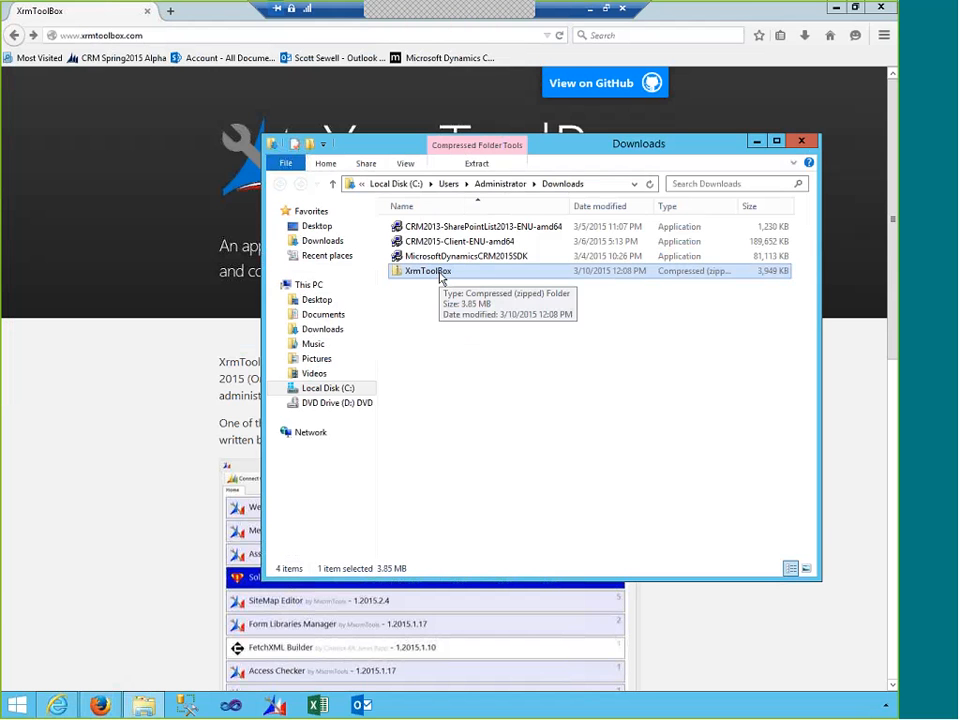
right_click(416, 279)
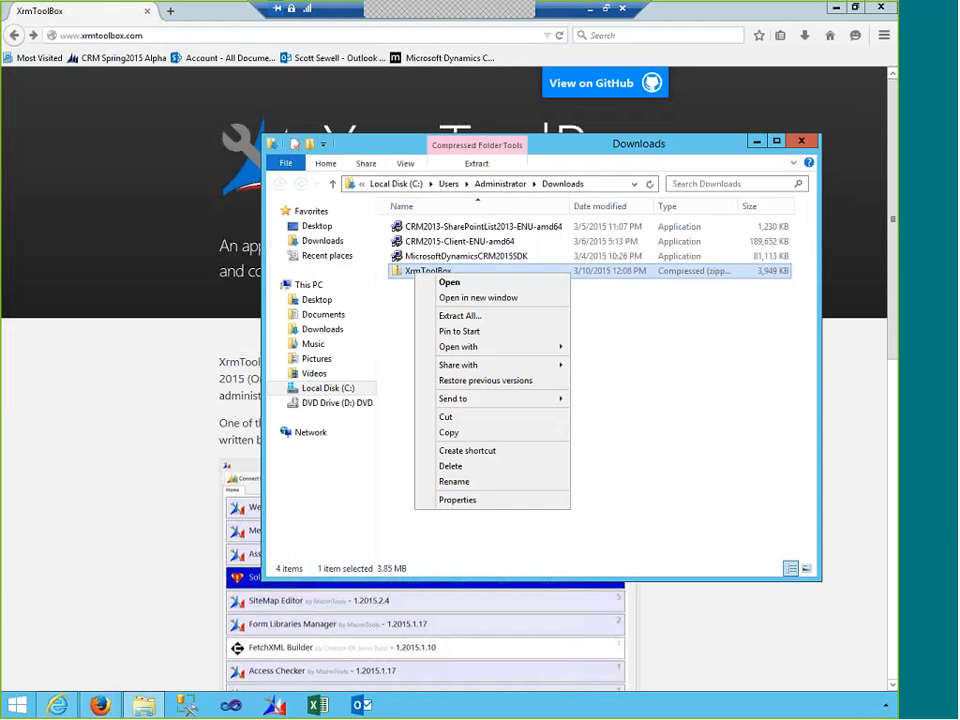
click(457, 500)
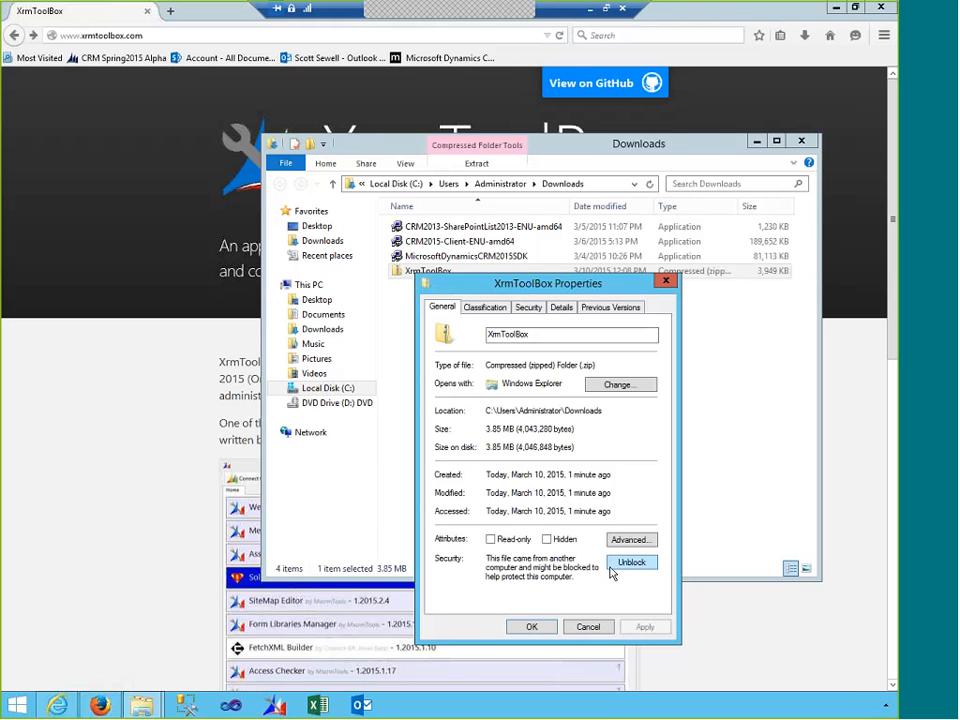
click(614, 566)
click(647, 627)
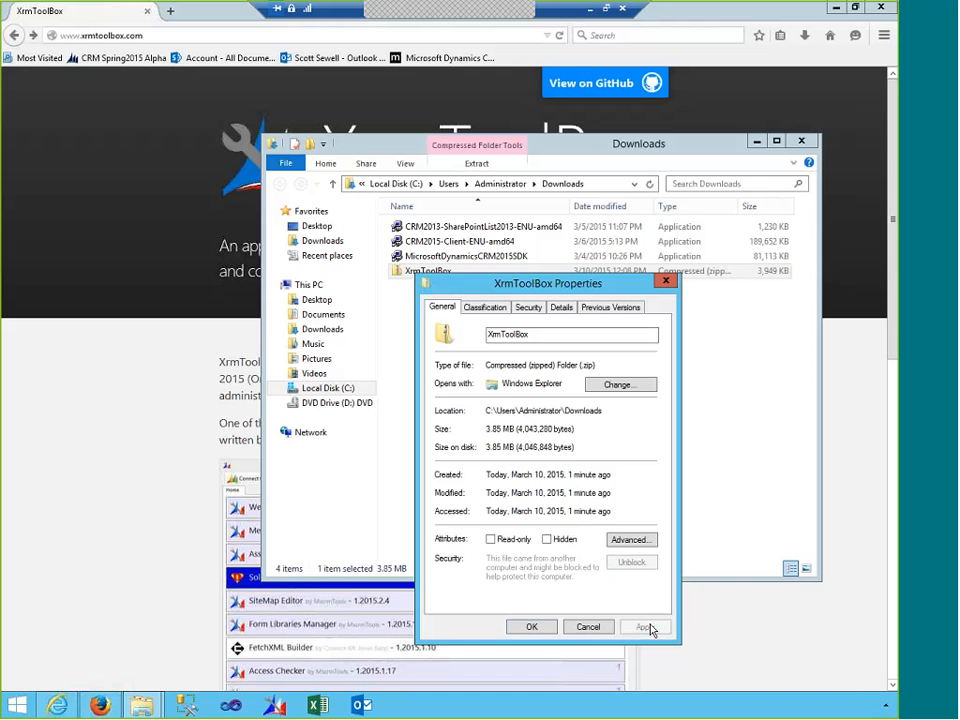
click(542, 626)
click(542, 628)
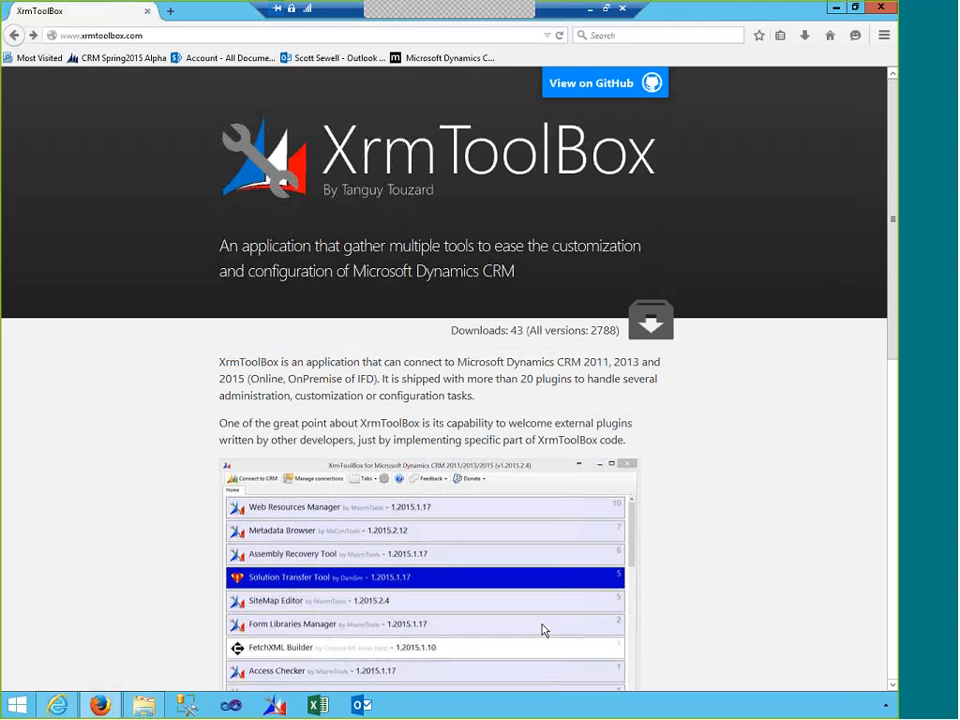
click(143, 705)
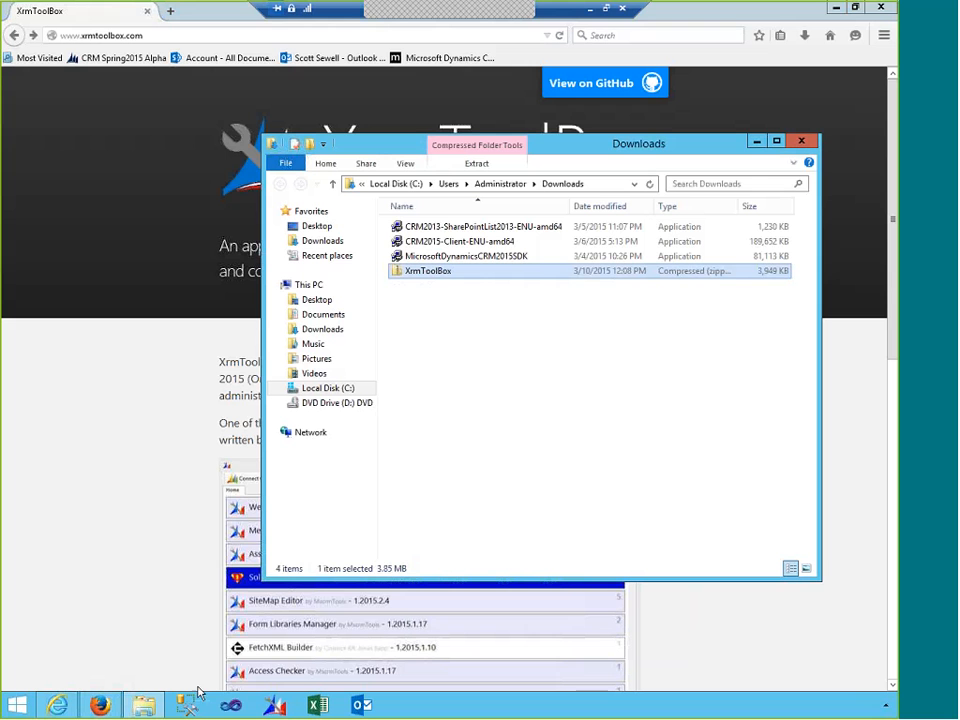
- Drag XrmToolBox.zip onto the Desktop favourite, replacing the older copy, and open Desktop
key(F2)
click(473, 297)
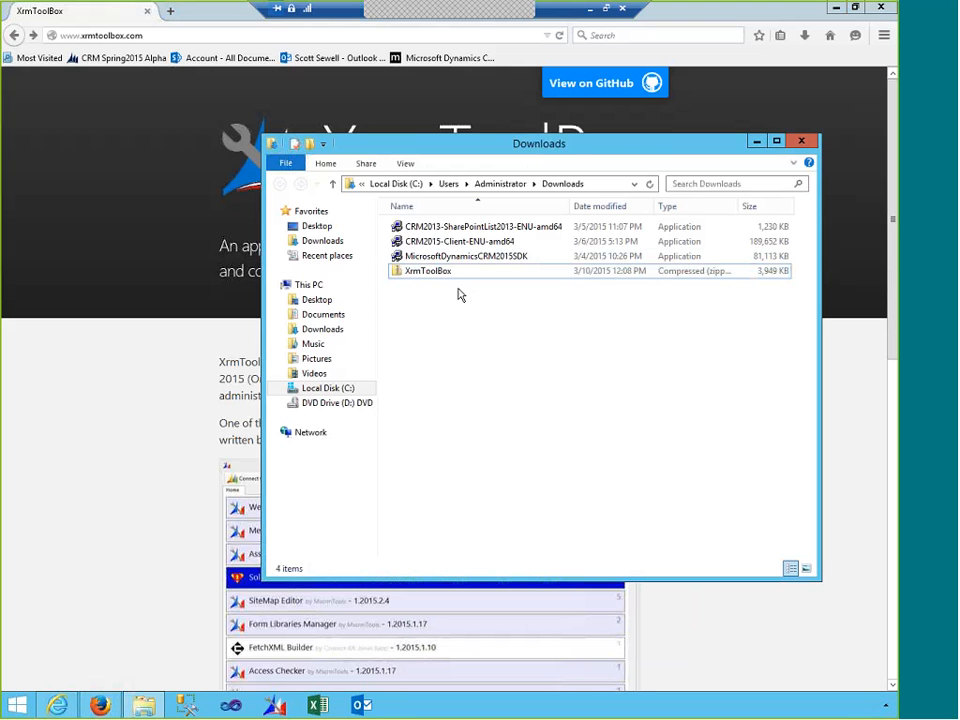
click(430, 280)
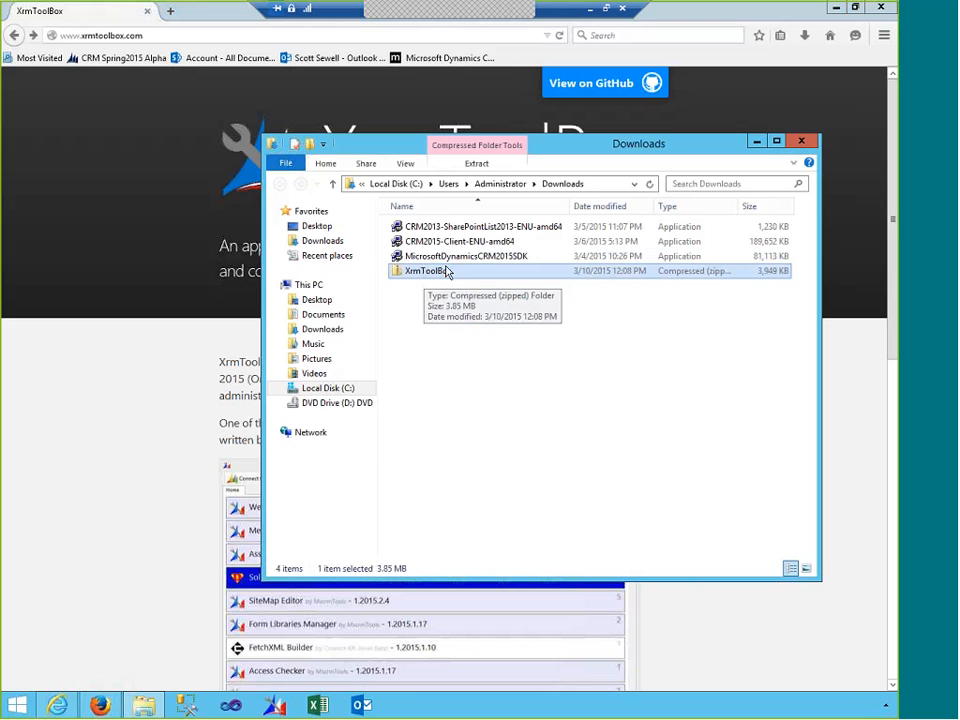
drag(436, 279, 325, 230)
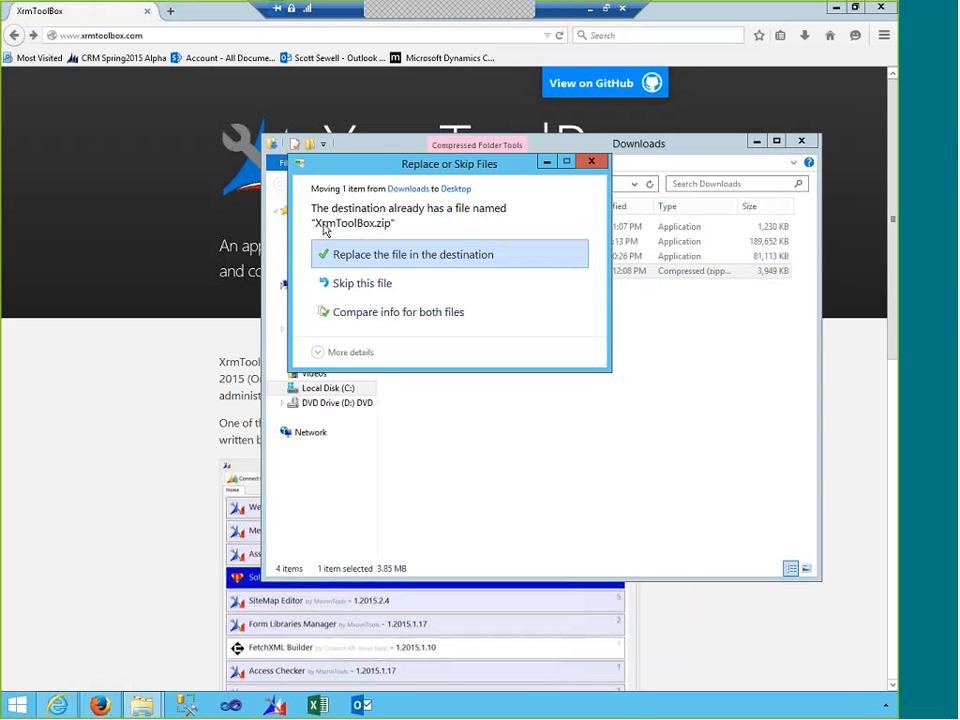
click(368, 258)
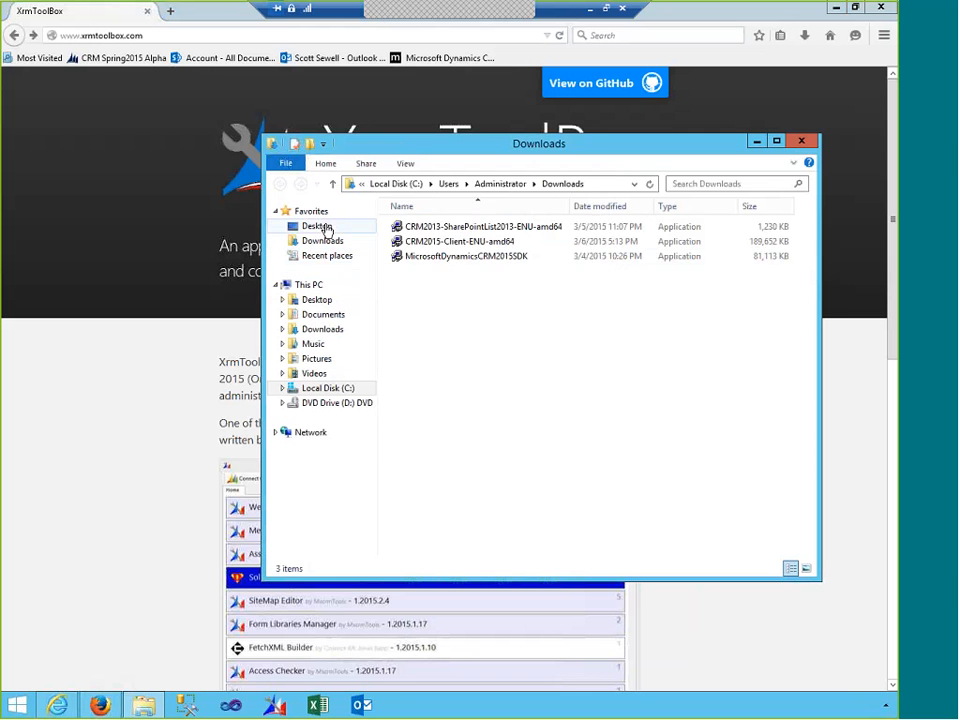
click(328, 227)
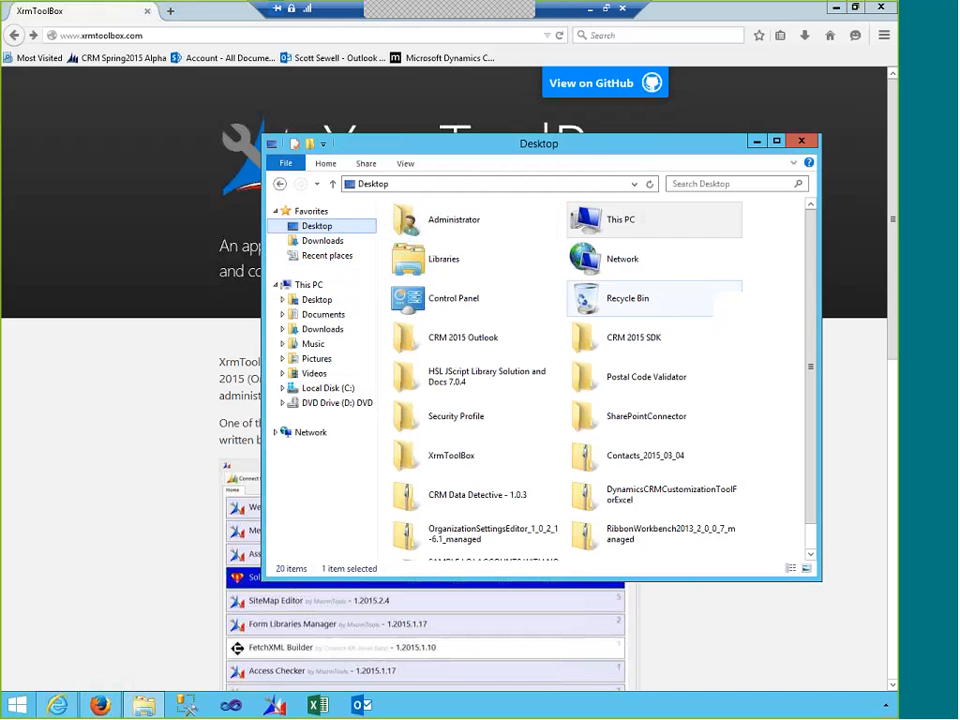
- Extract XrmToolBox.zip into the Desktop XrmToolBox folder, replacing existing files, then close both Explorer windows
click(500, 456)
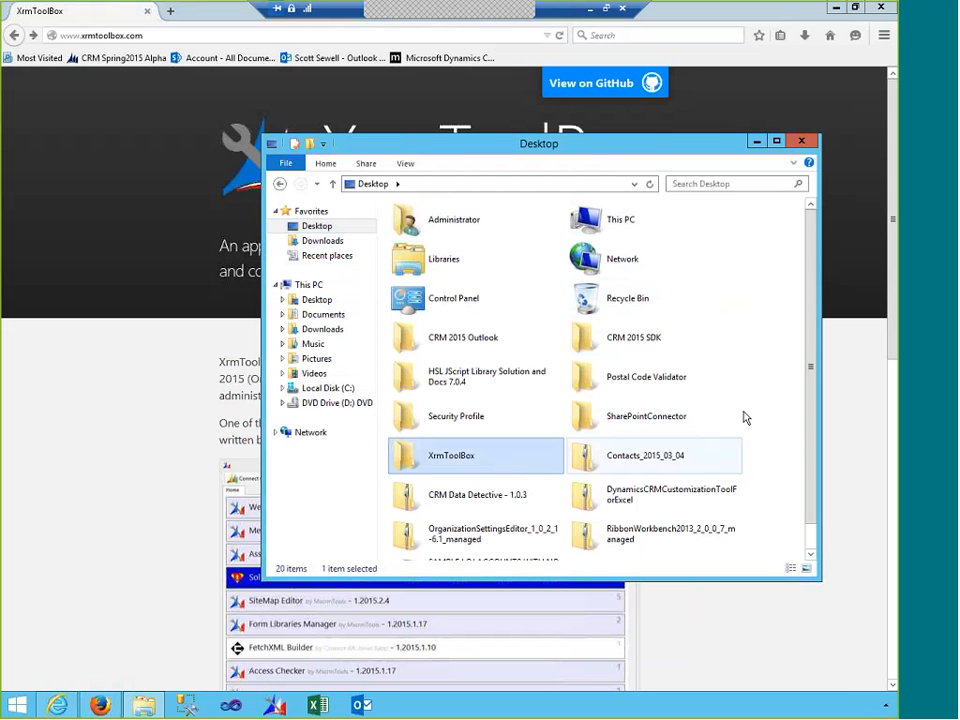
drag(805, 345, 810, 396)
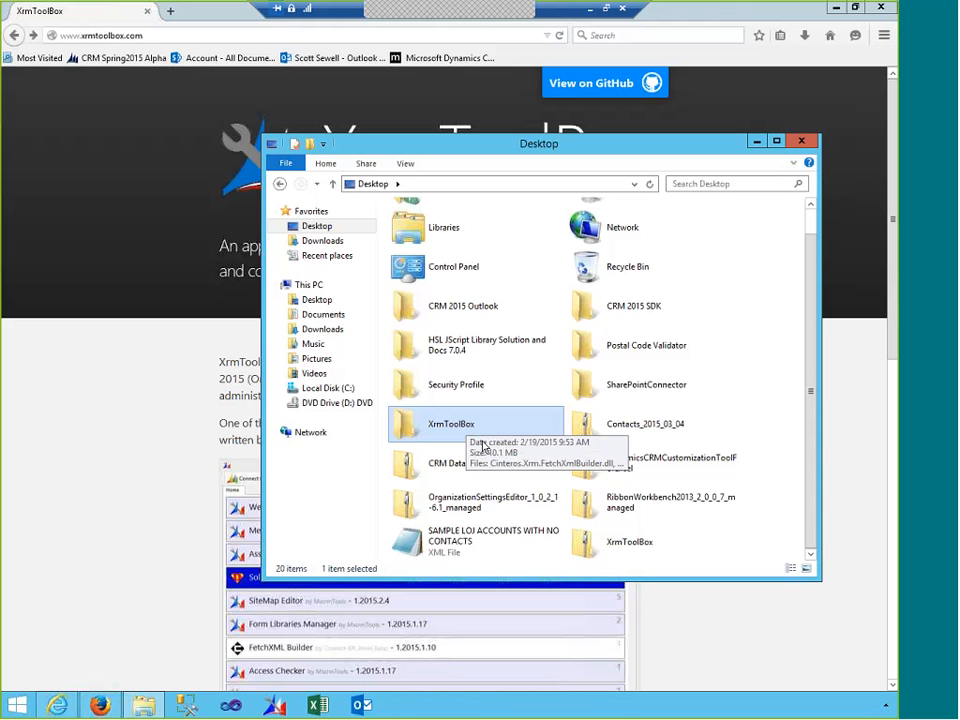
click(619, 551)
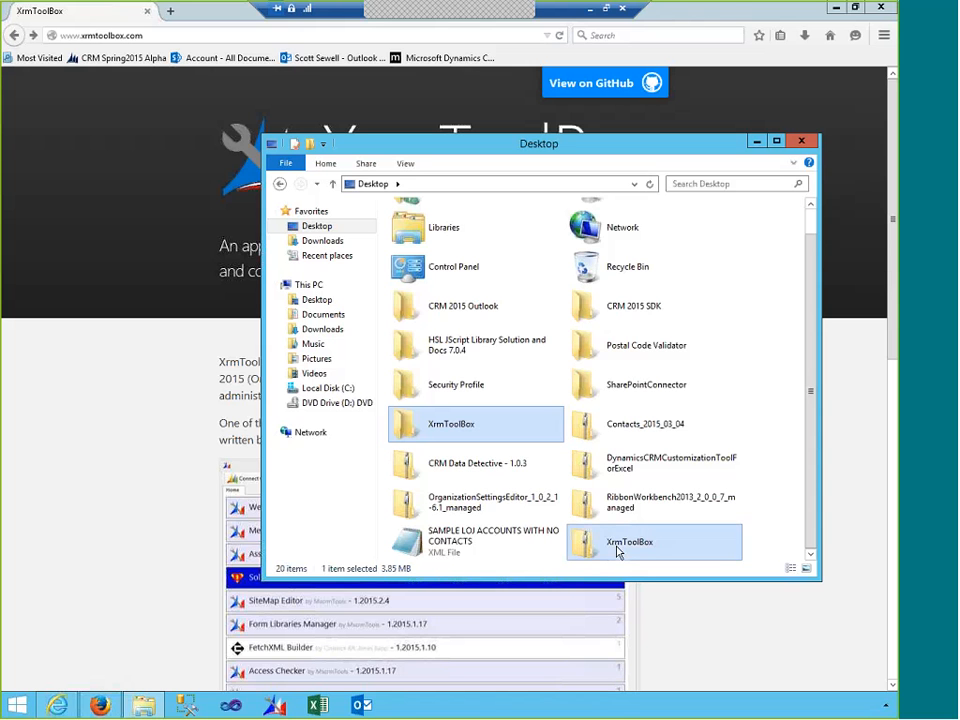
right_click(617, 551)
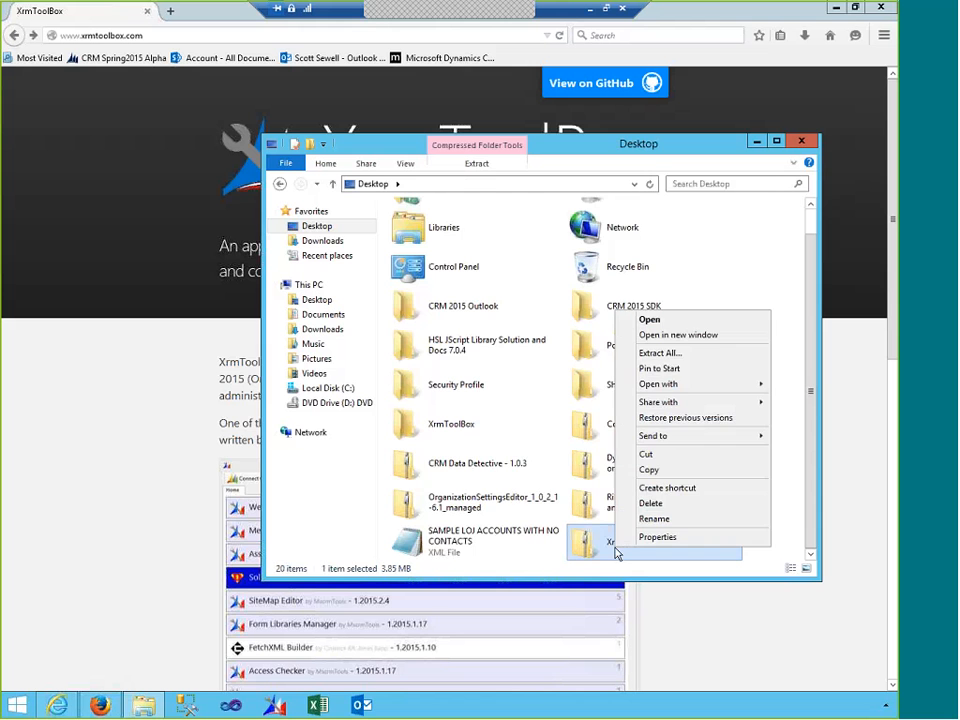
click(700, 354)
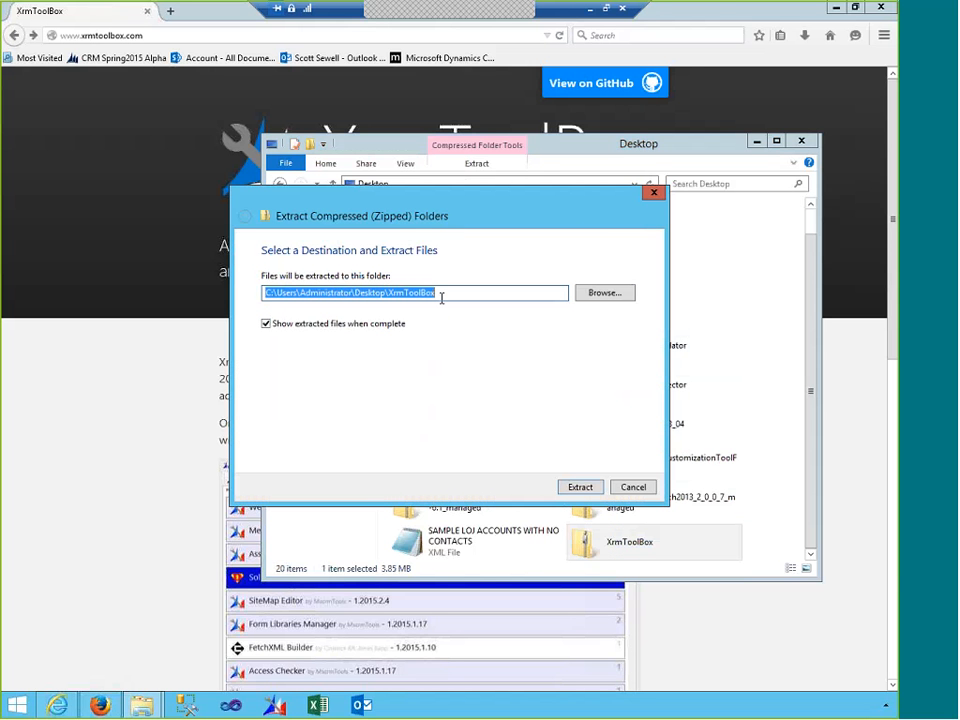
click(580, 487)
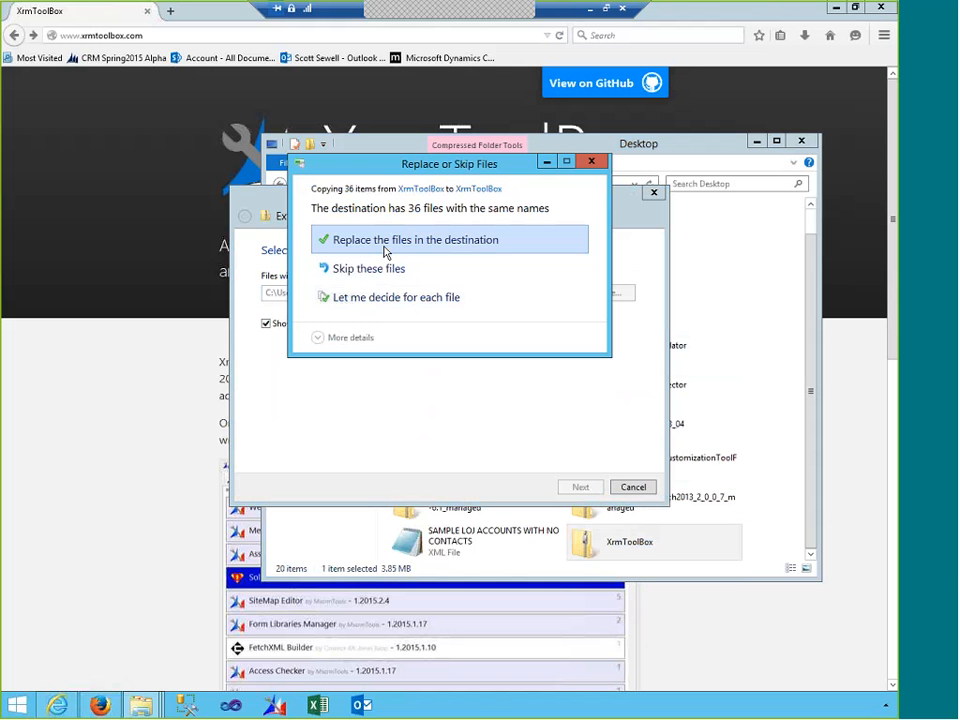
click(385, 251)
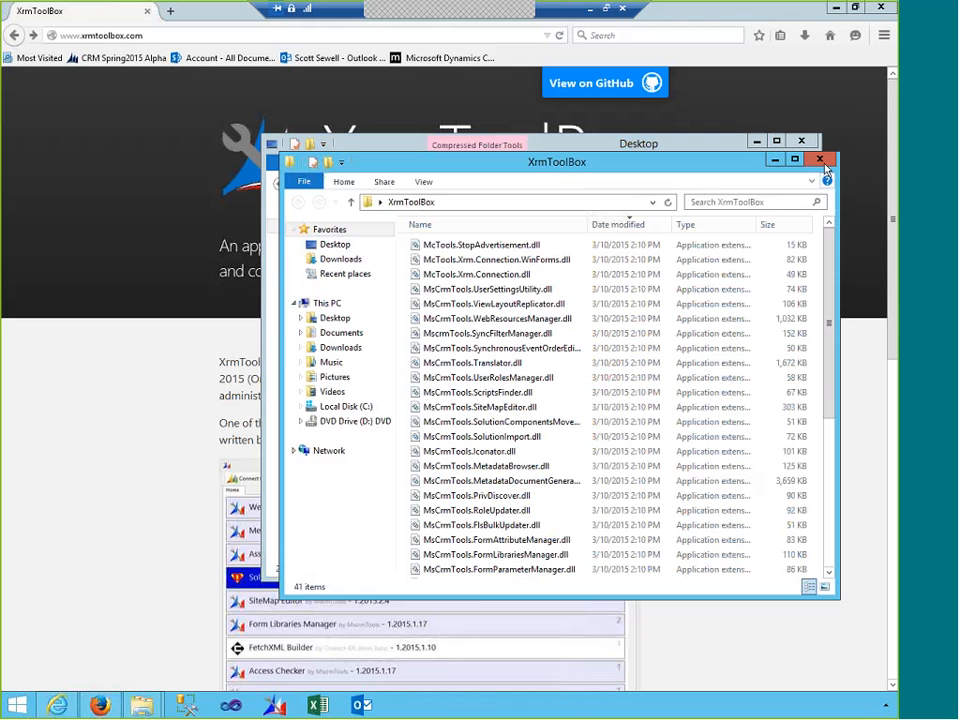
click(819, 159)
click(801, 144)
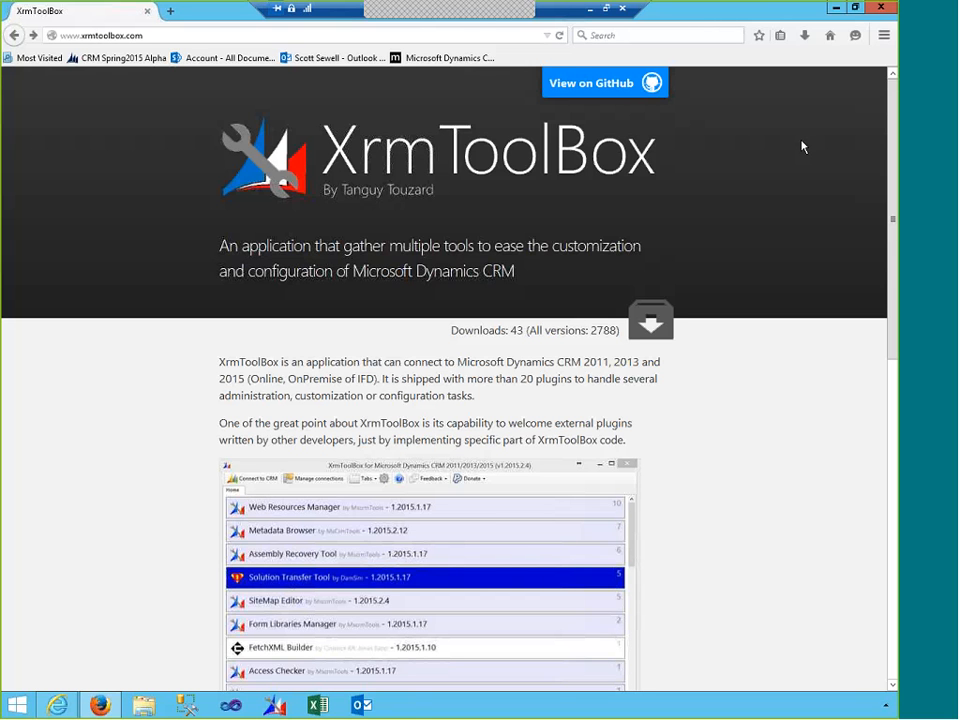
- Minimize Firefox to reveal the Windows desktop
click(836, 12)
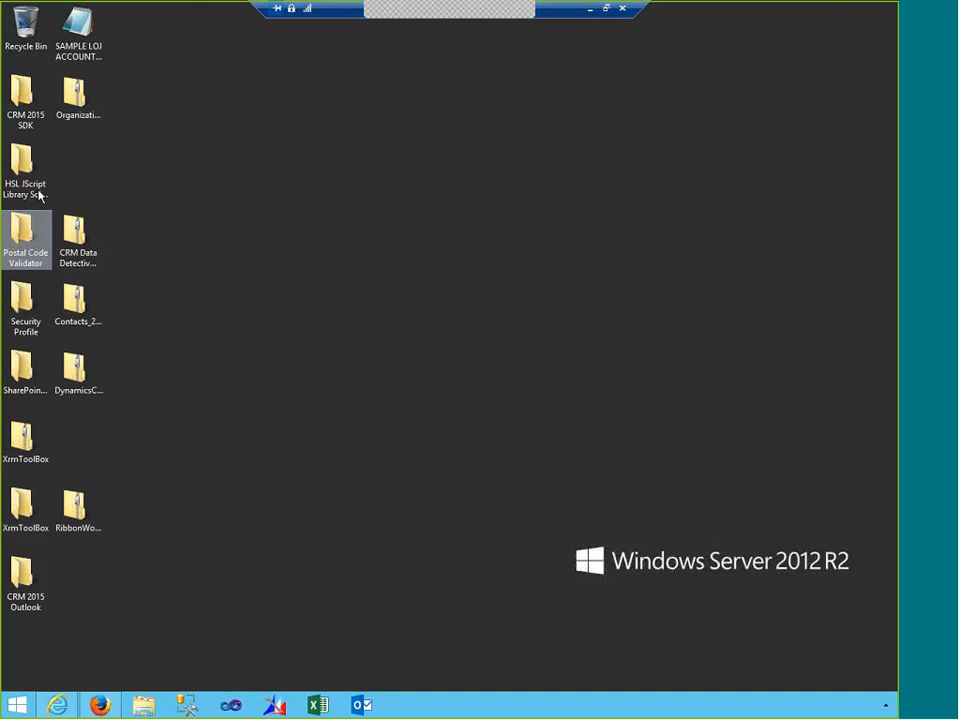
- Tidy the desktop, sending the Dynamics CRM customization zip to the Recycle Bin and repositioning the XrmToolBox zip
click(40, 455)
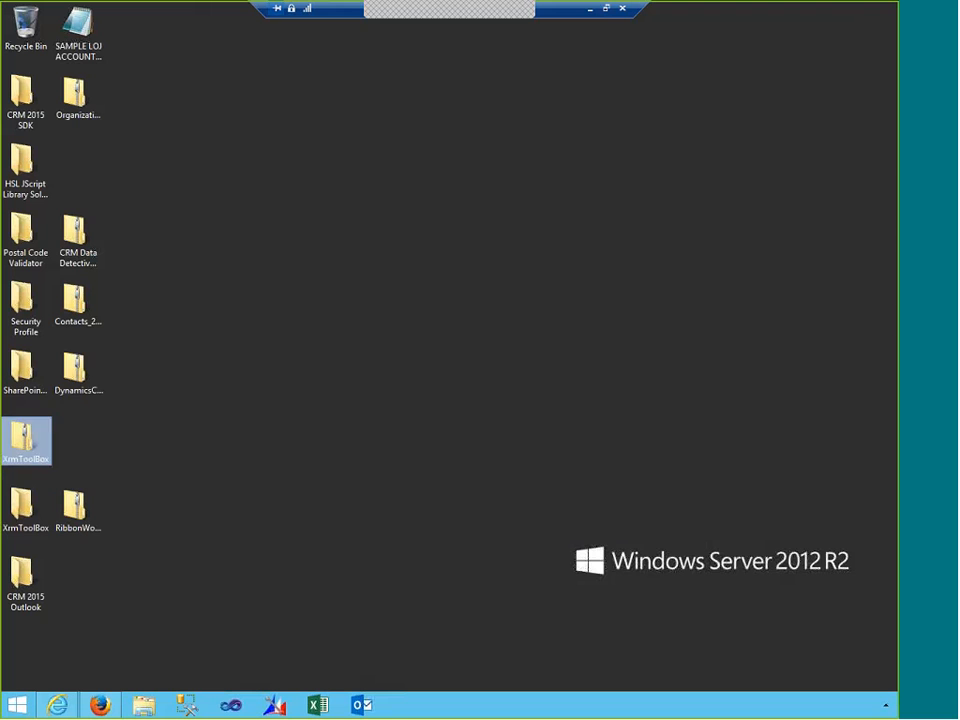
drag(75, 382, 12, 40)
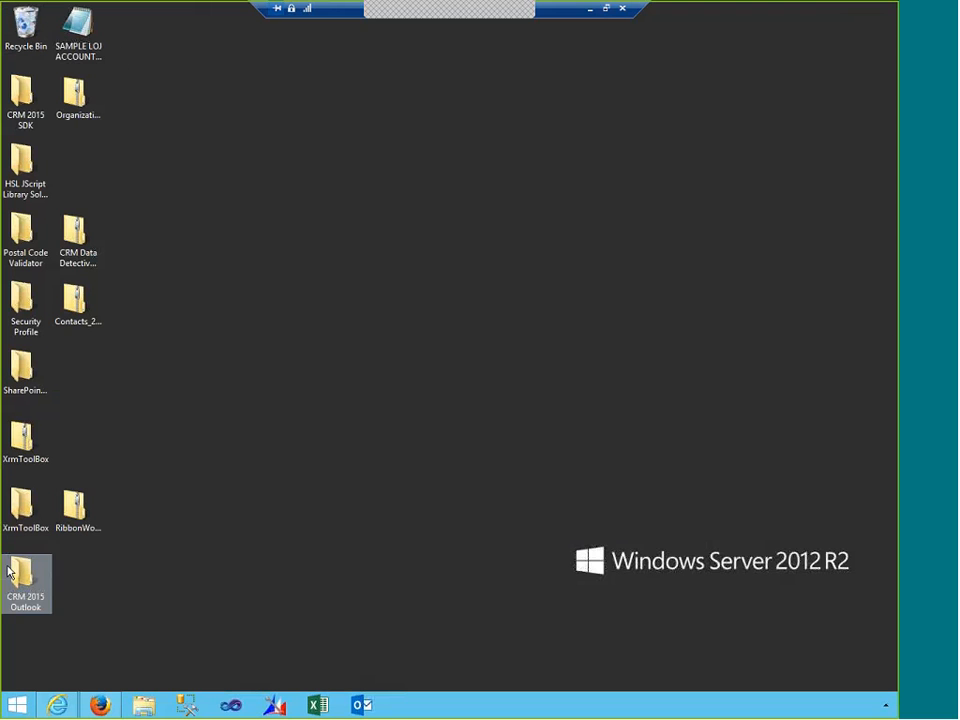
drag(19, 450, 129, 174)
- Restore the Dynamics CRM customization zip from the Recycle Bin, then open the XrmToolBox folder
double_click(30, 38)
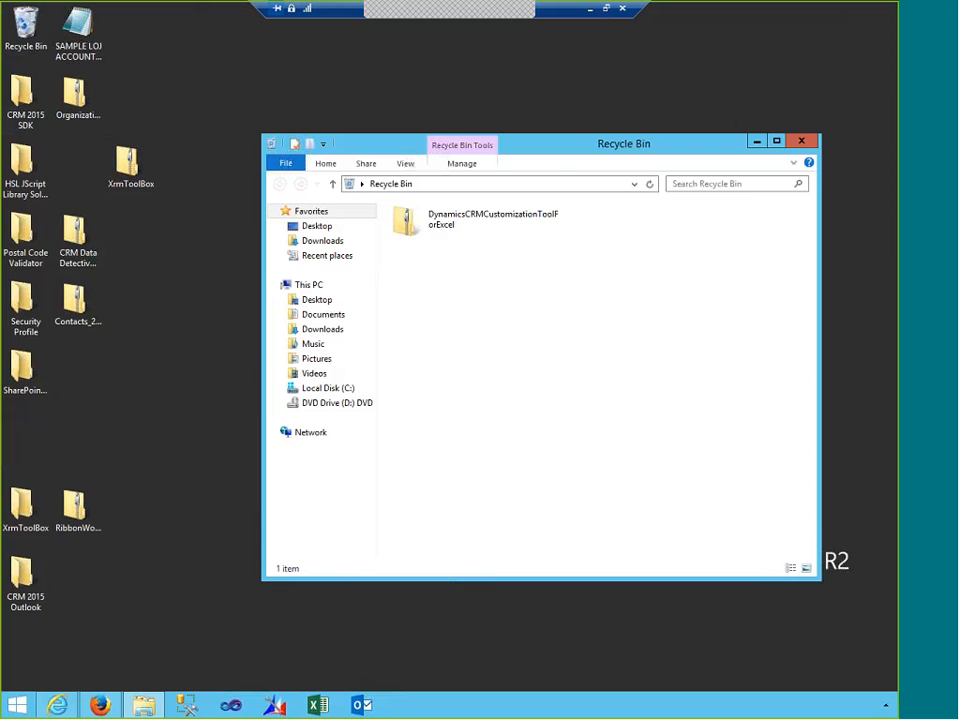
right_click(463, 240)
click(470, 232)
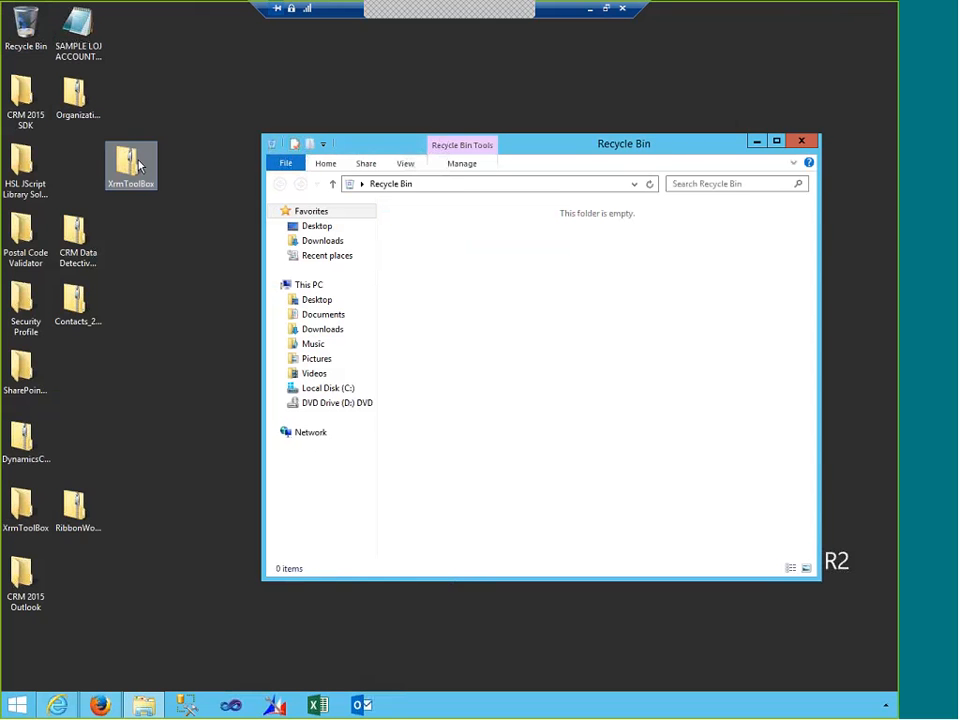
drag(135, 168, 552, 317)
click(801, 141)
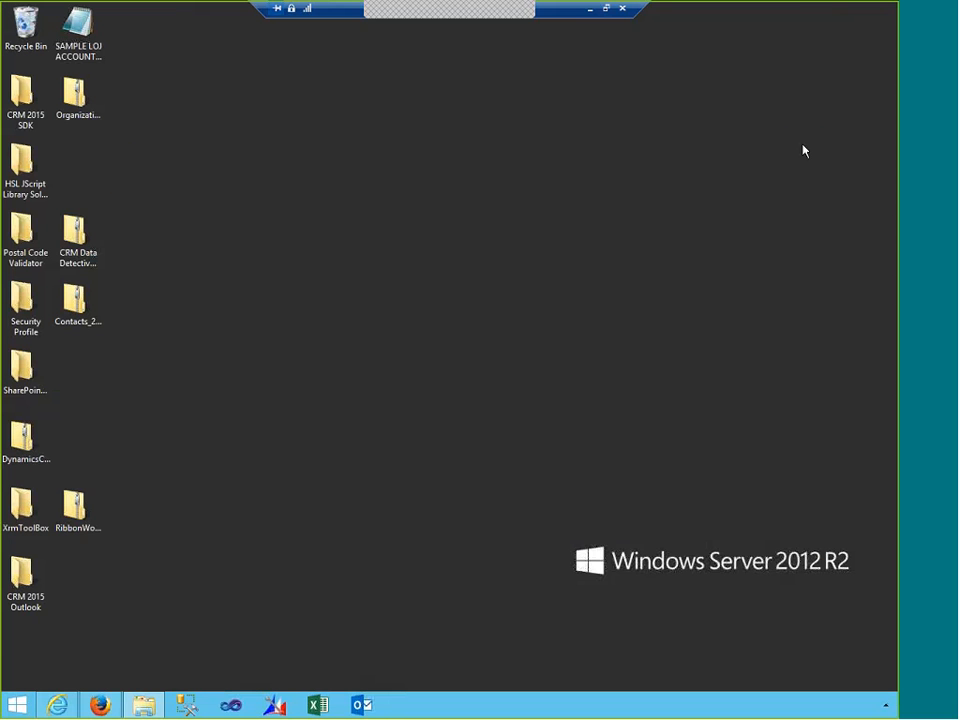
double_click(22, 505)
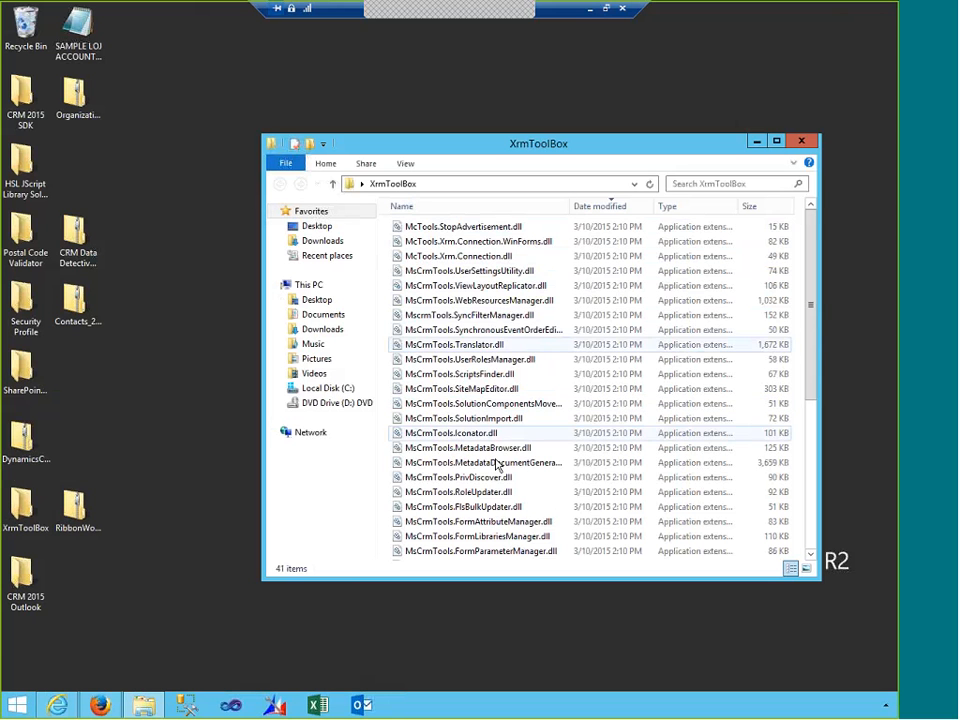
- Sort the XrmToolBox files by Date modified ascending, select XrmToolBox.Settings, and run XrmToolBox.exe
scroll(499, 461, down, 6)
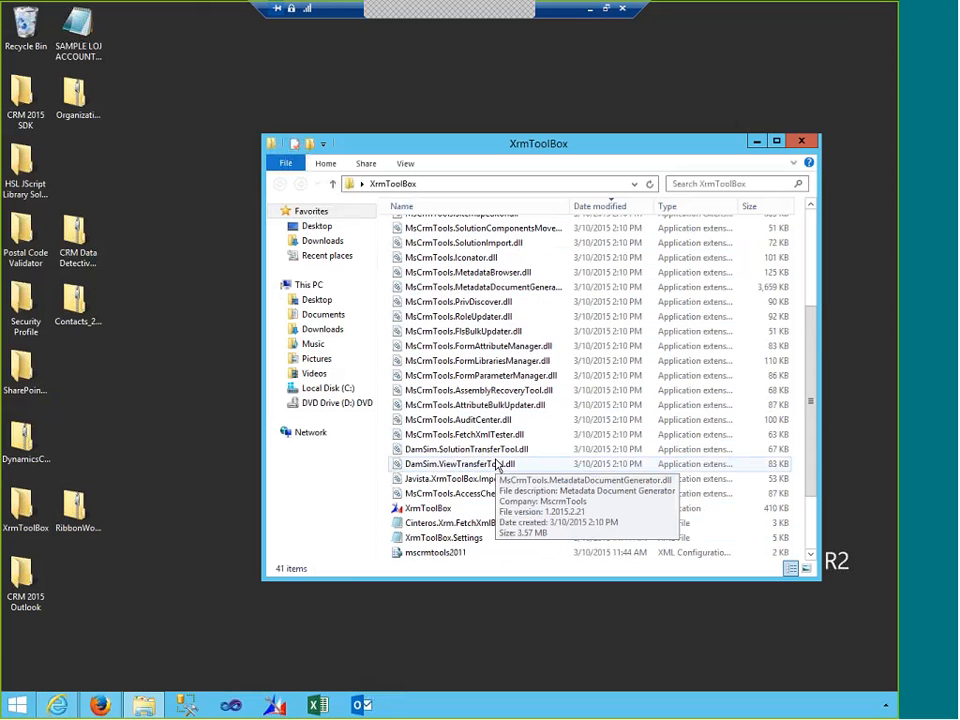
scroll(497, 465, up, 1)
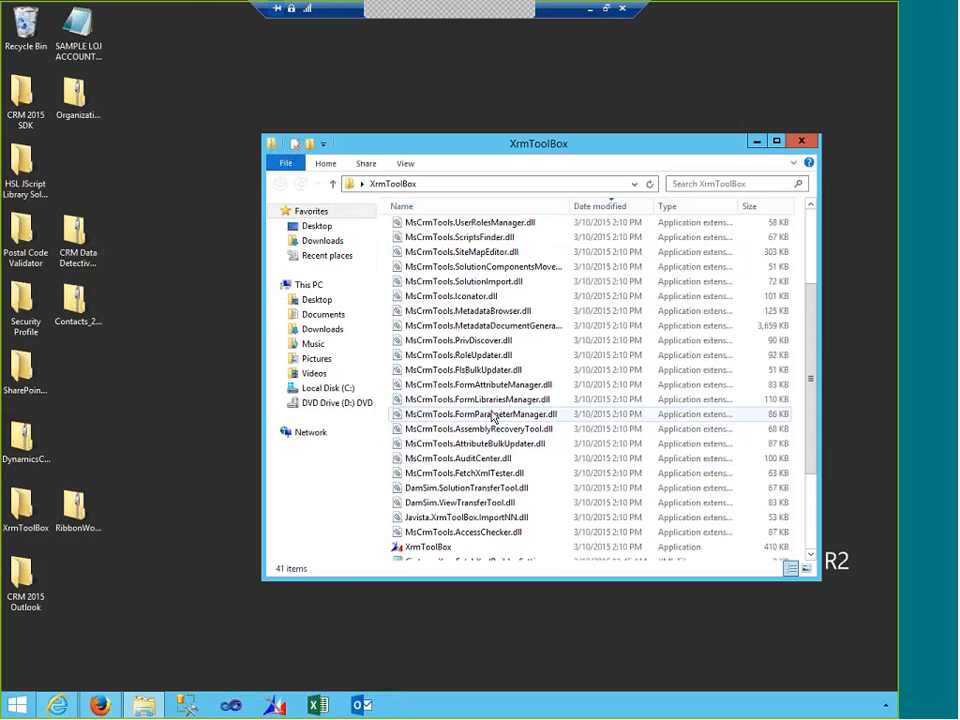
scroll(493, 418, down, 3)
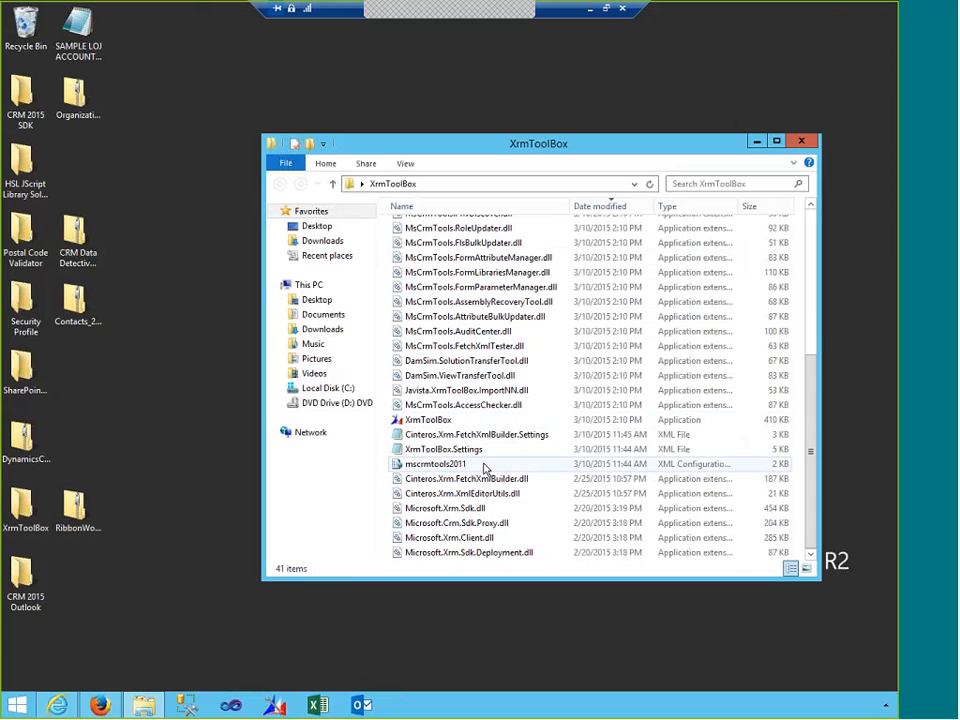
click(616, 208)
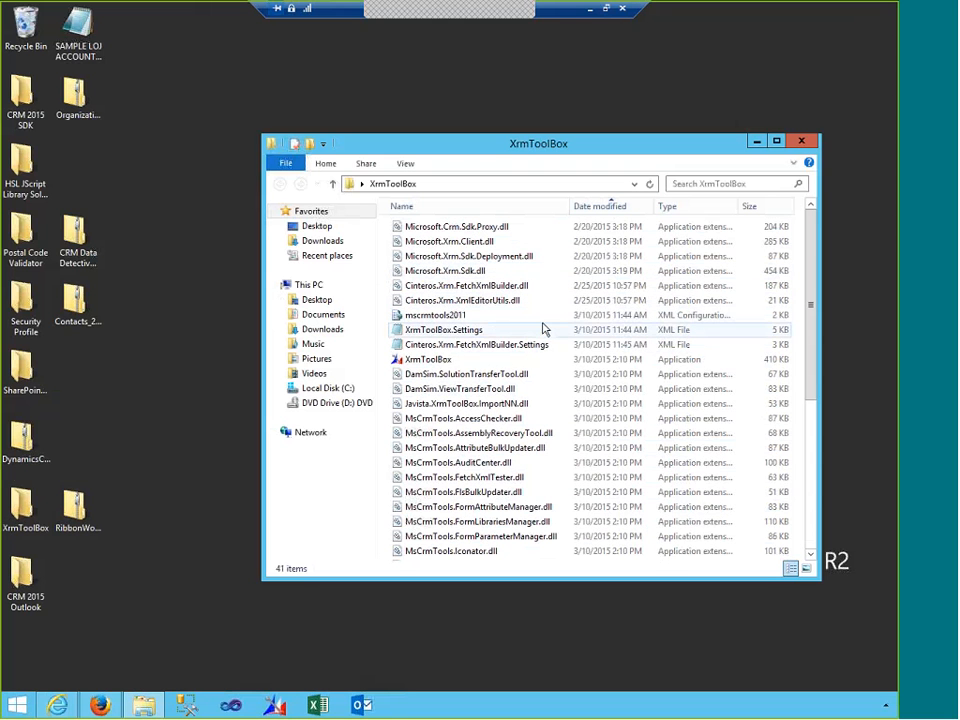
click(544, 328)
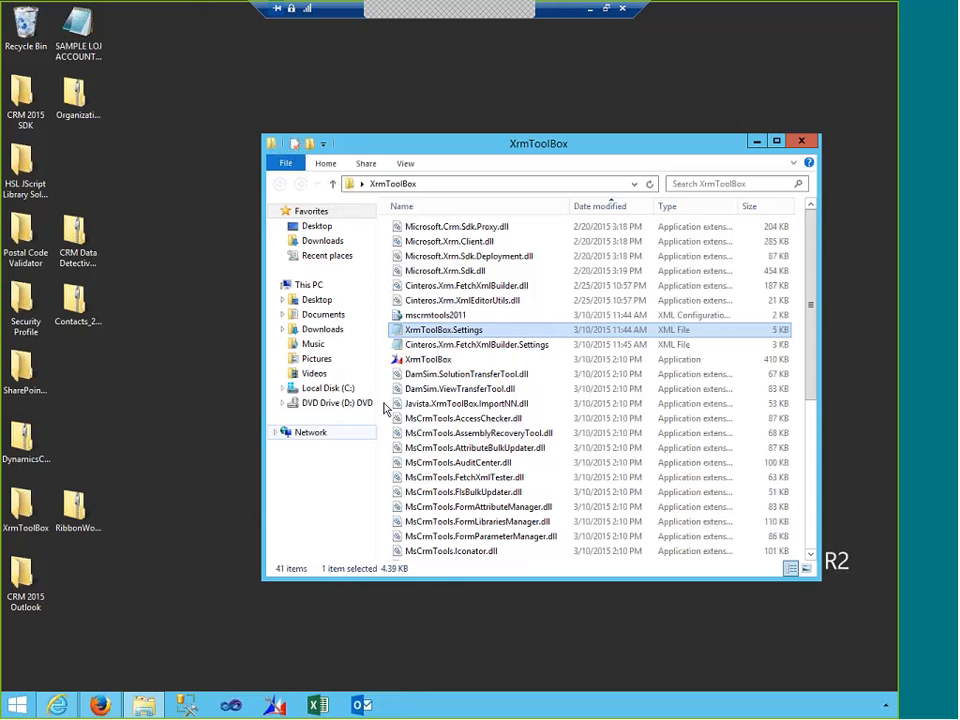
double_click(428, 359)
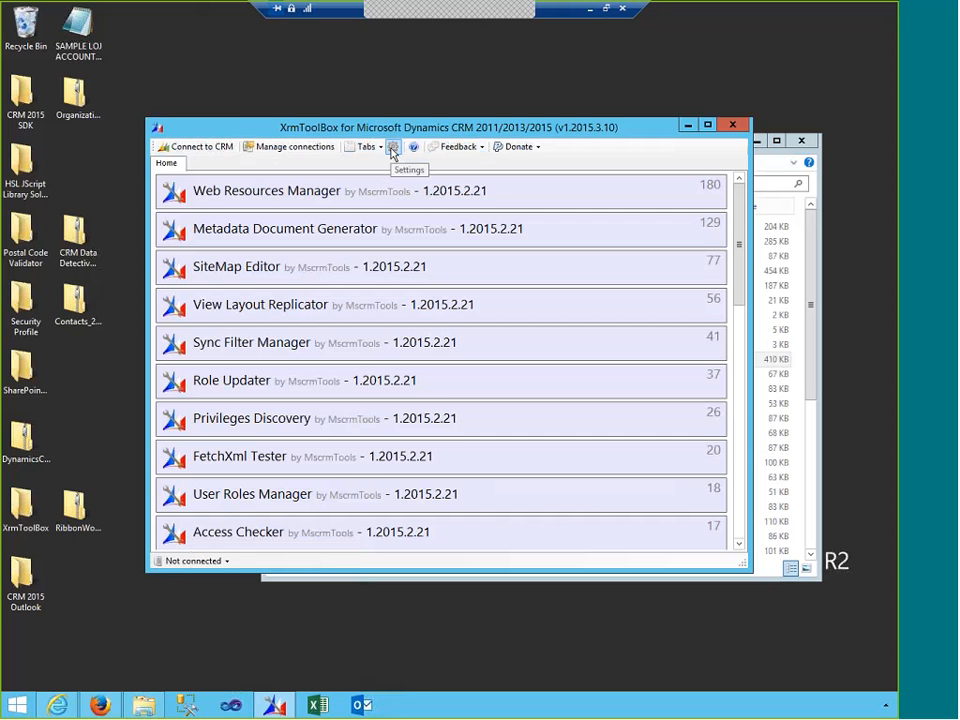
- Show the tool list as Large icons without most-used tools first, and scroll through it
click(392, 149)
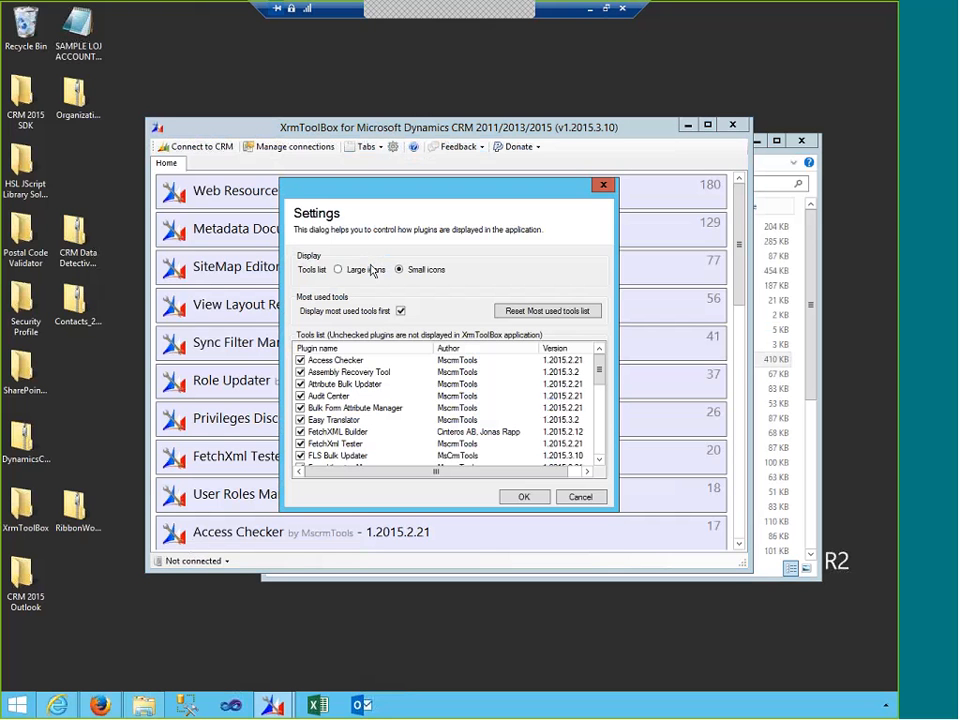
click(339, 269)
click(400, 311)
click(523, 497)
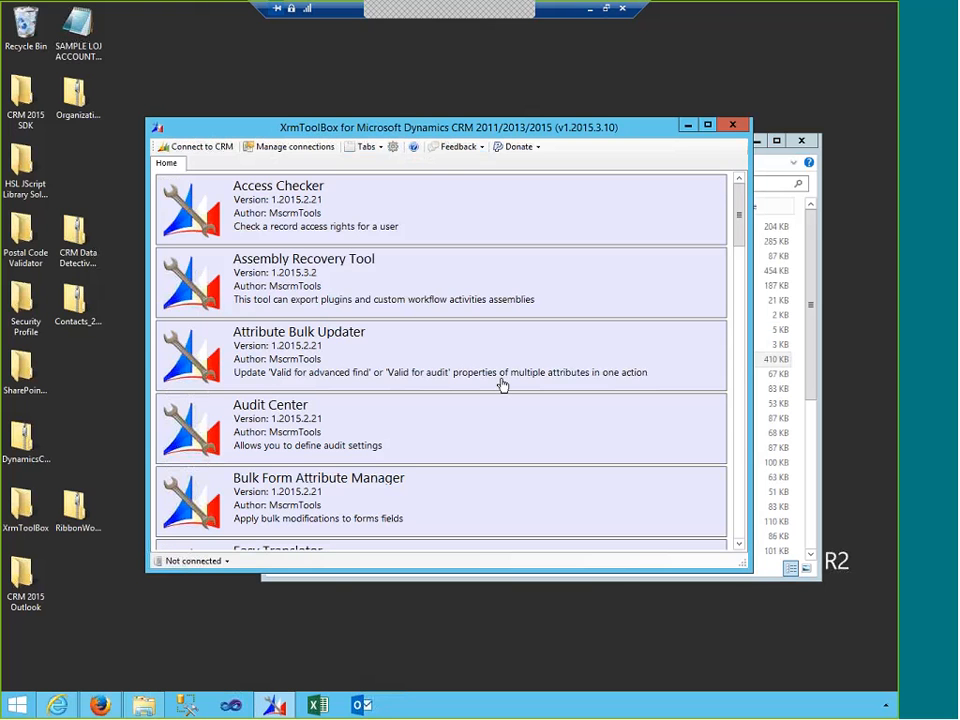
scroll(503, 385, down, 10)
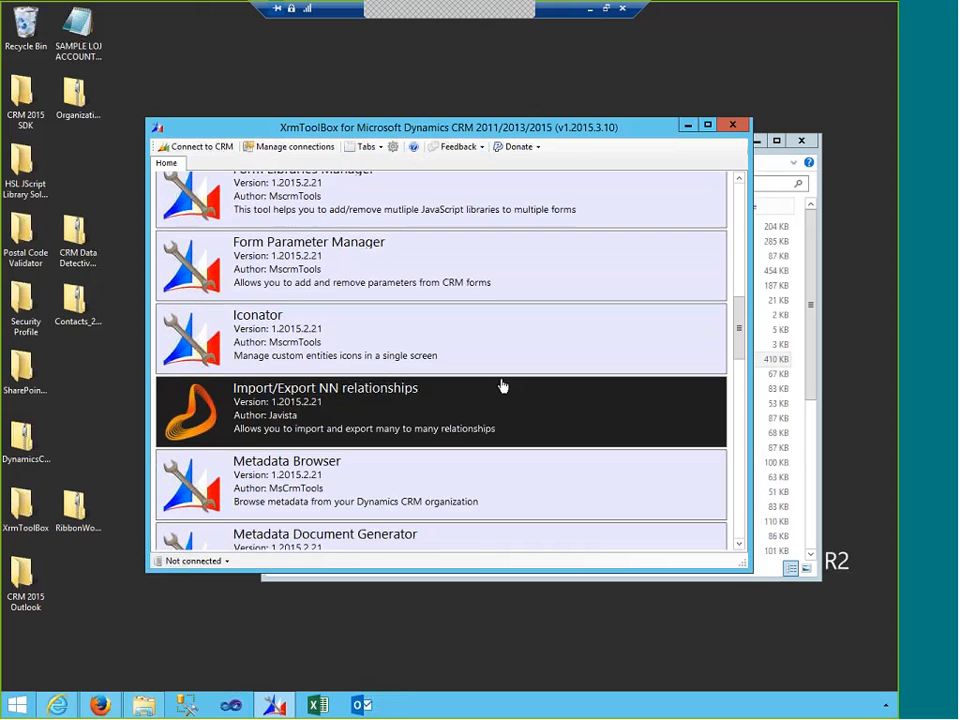
scroll(498, 370, down, 3)
- Switch the tool list back to Small icons with most-used tools displayed first
click(393, 146)
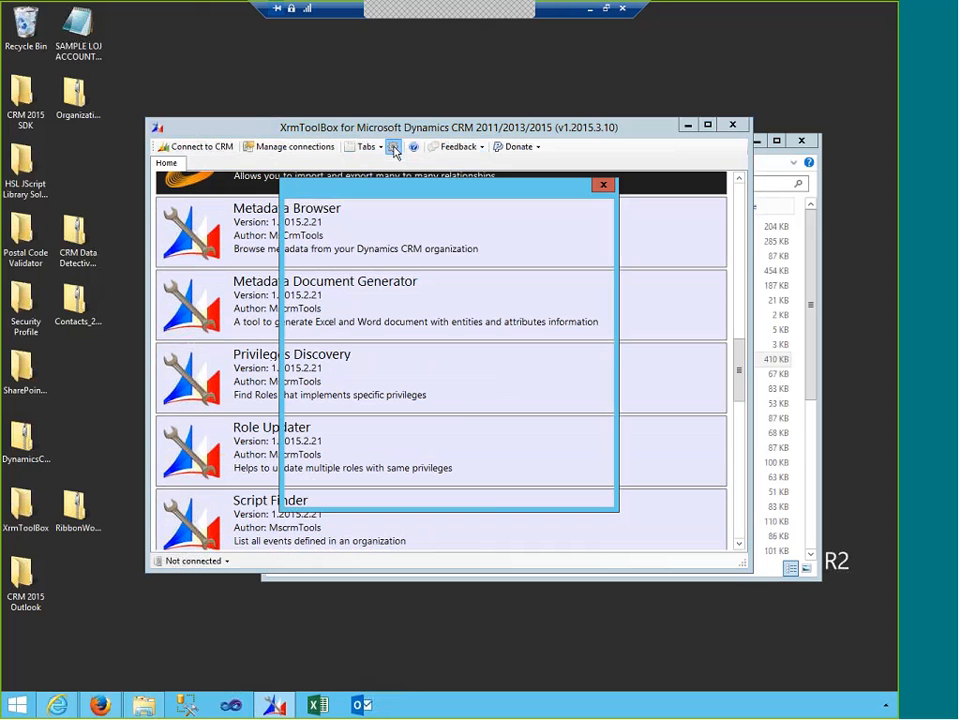
click(417, 272)
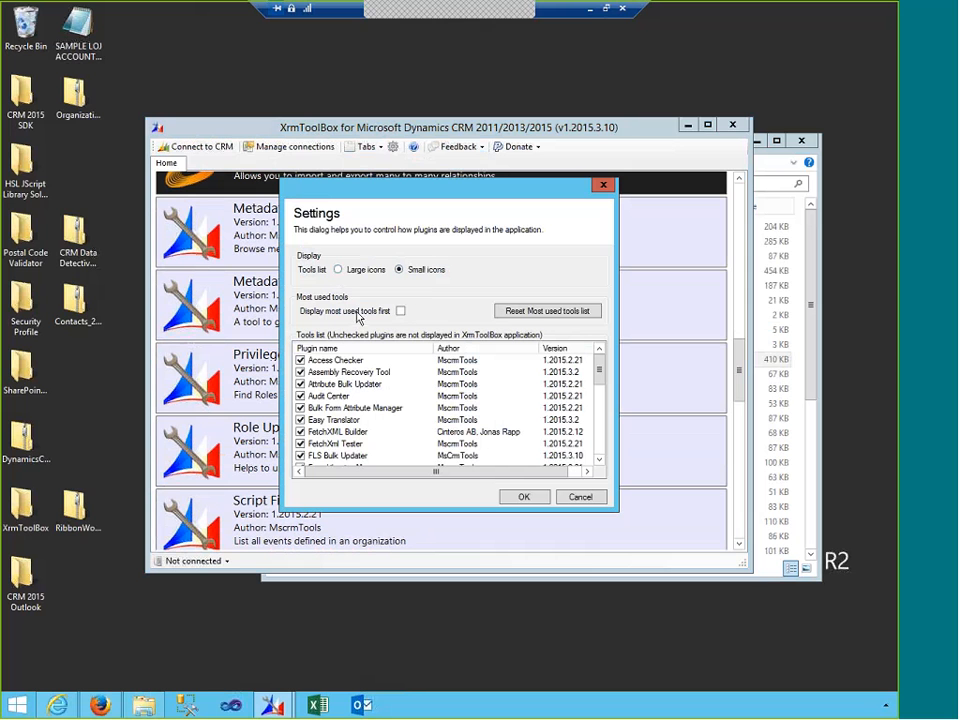
click(401, 312)
click(517, 499)
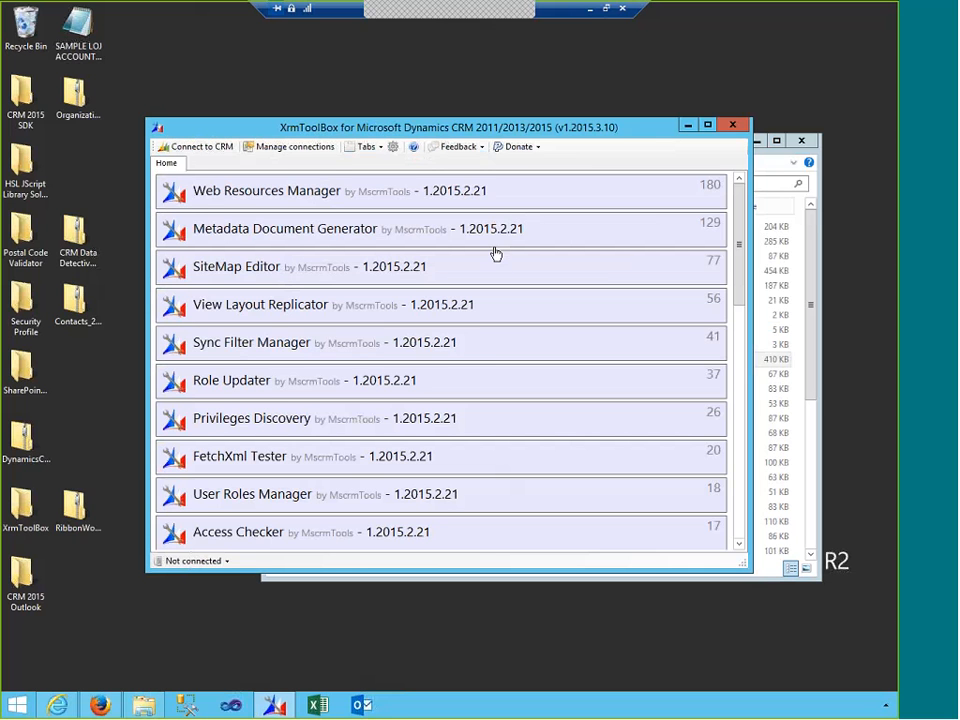
scroll(366, 390, down, 10)
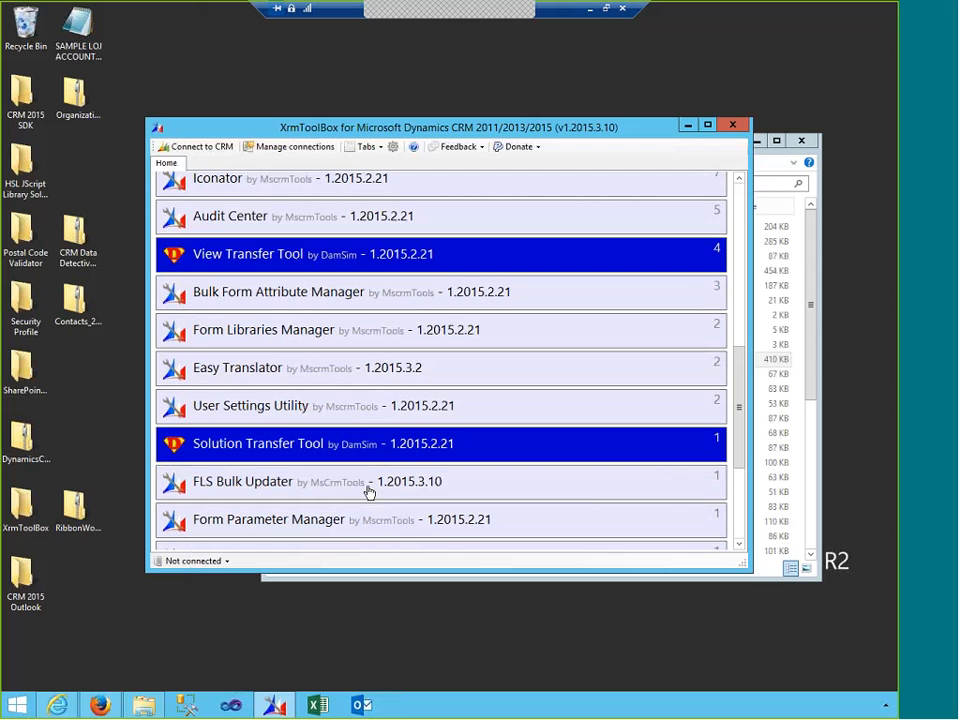
scroll(368, 492, down, 1)
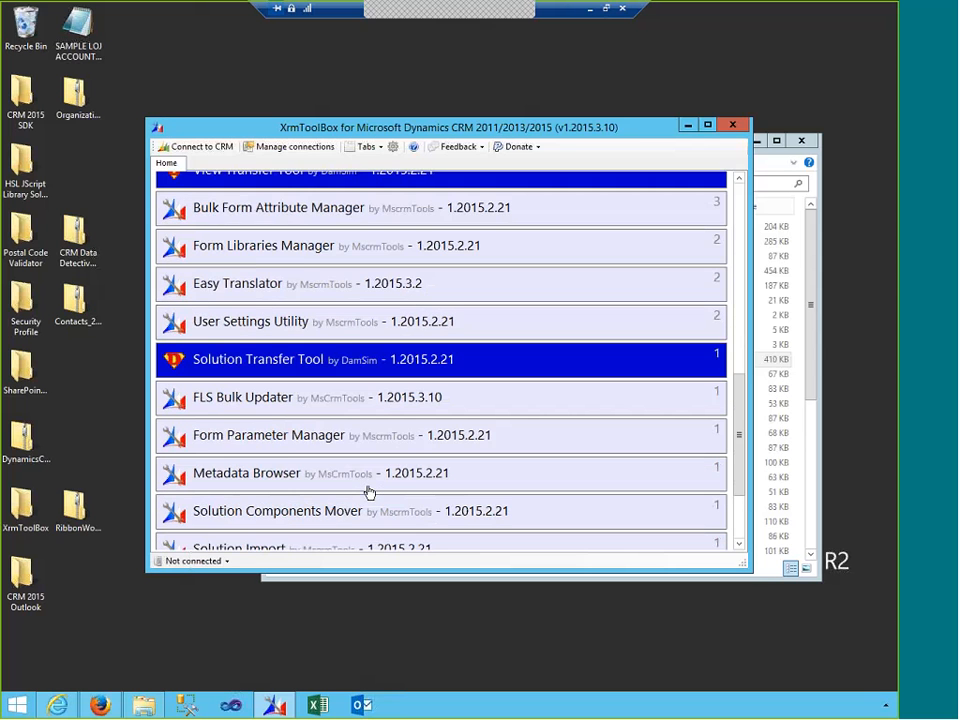
scroll(370, 492, down, 2)
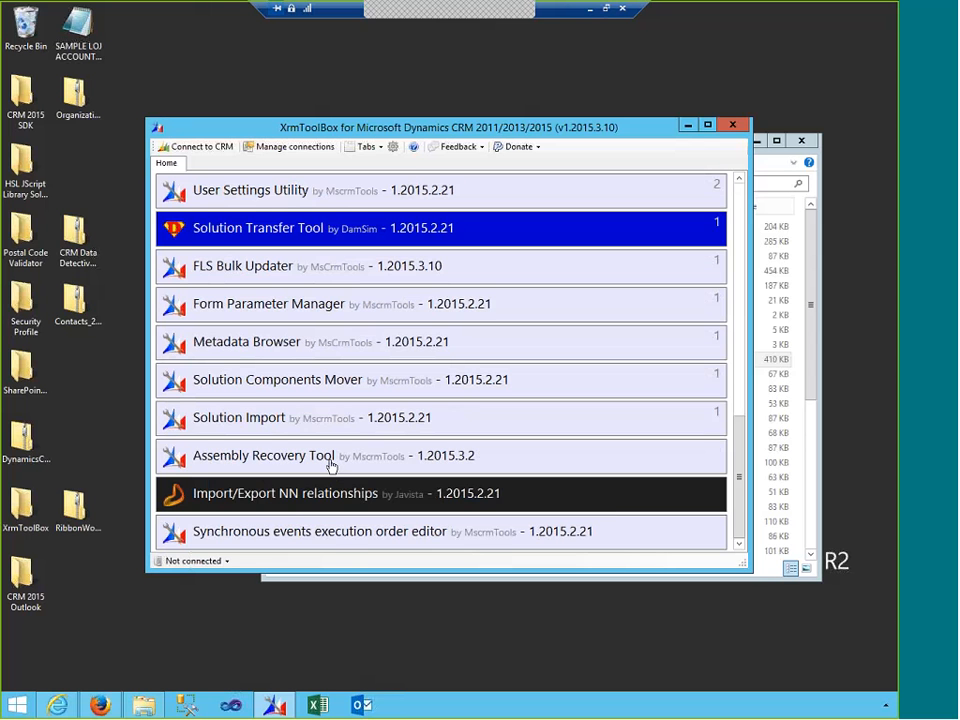
scroll(331, 465, up, 3)
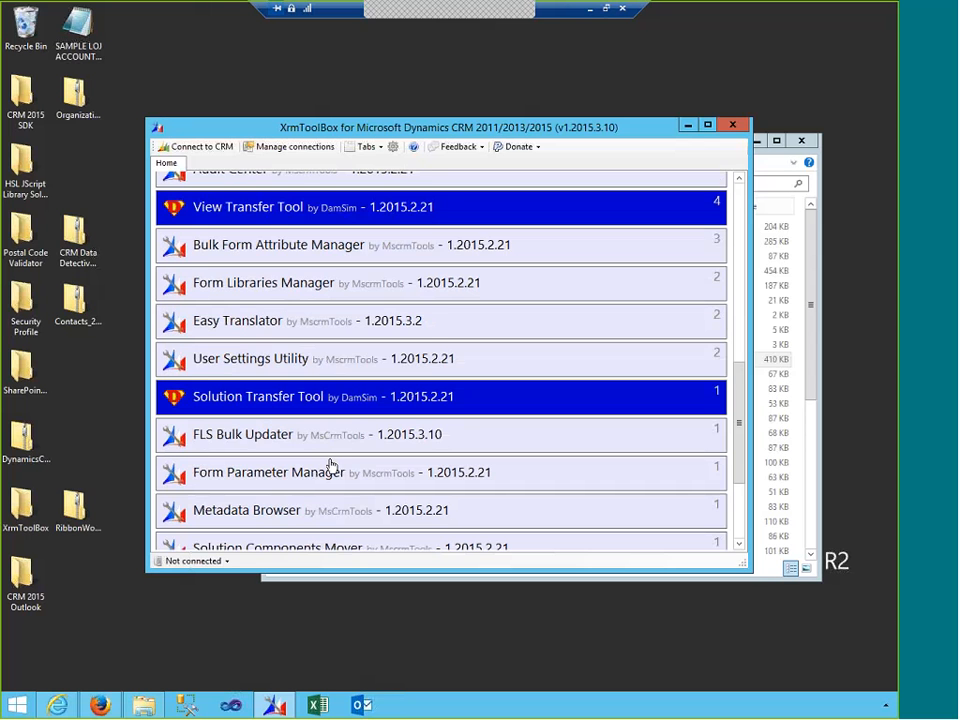
scroll(331, 465, up, 10)
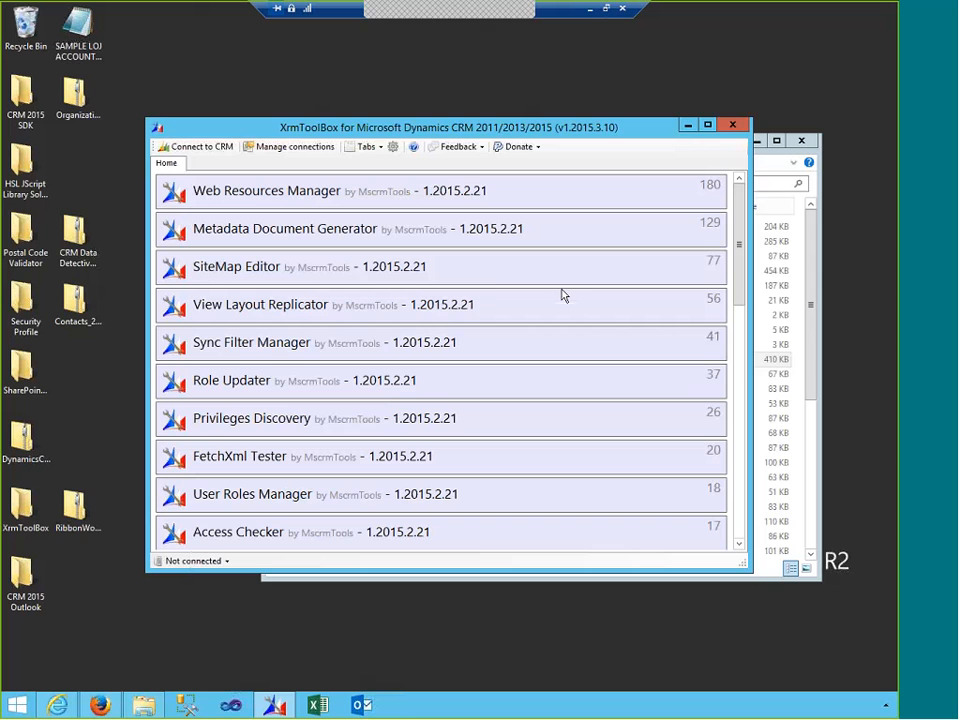
- Launch SiteMap Editor, agree to connect to an organization, and start a new connection
click(481, 273)
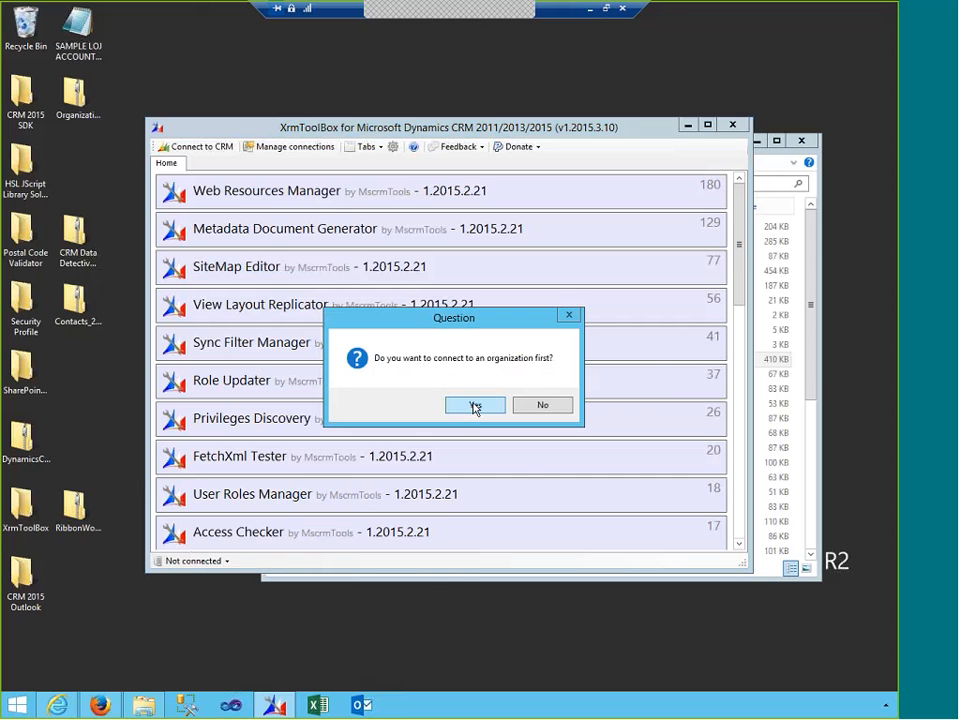
click(475, 407)
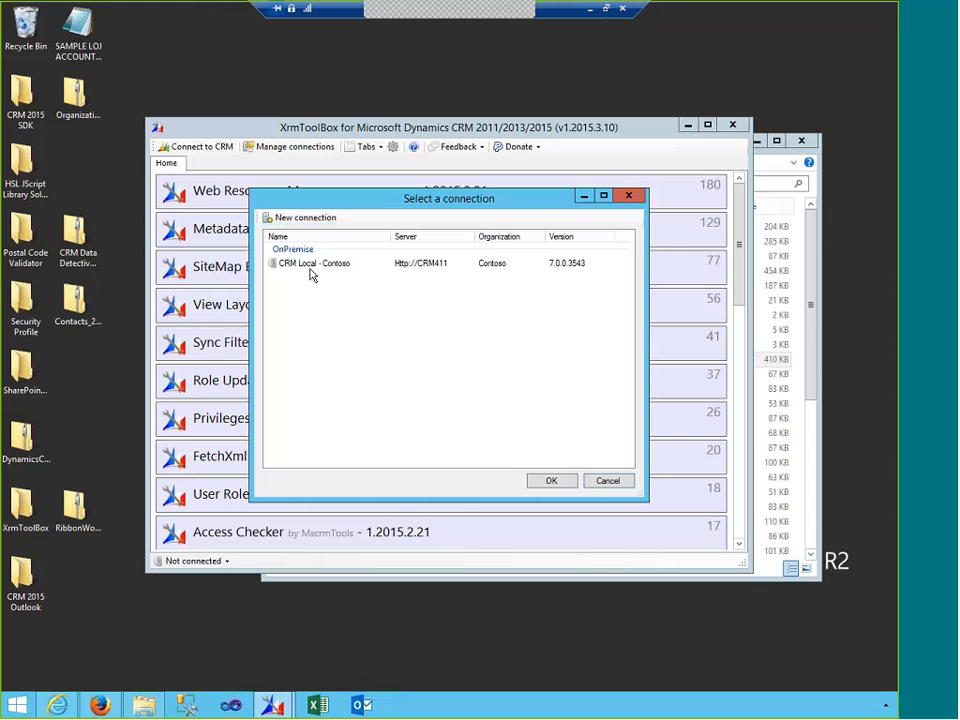
click(285, 220)
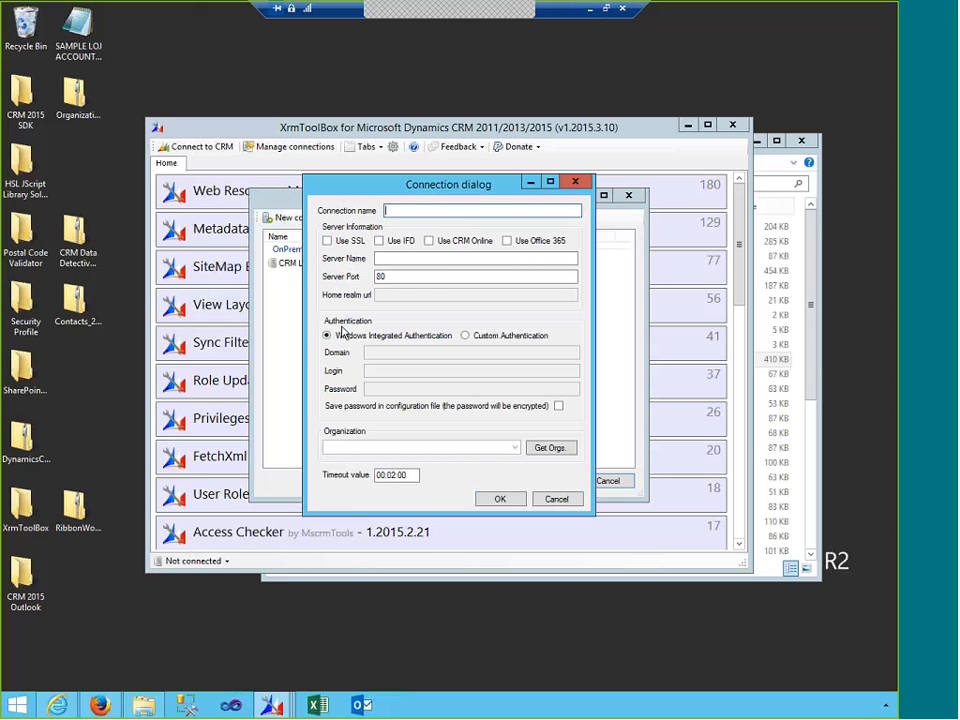
text(Contoso Production)
click(406, 257)
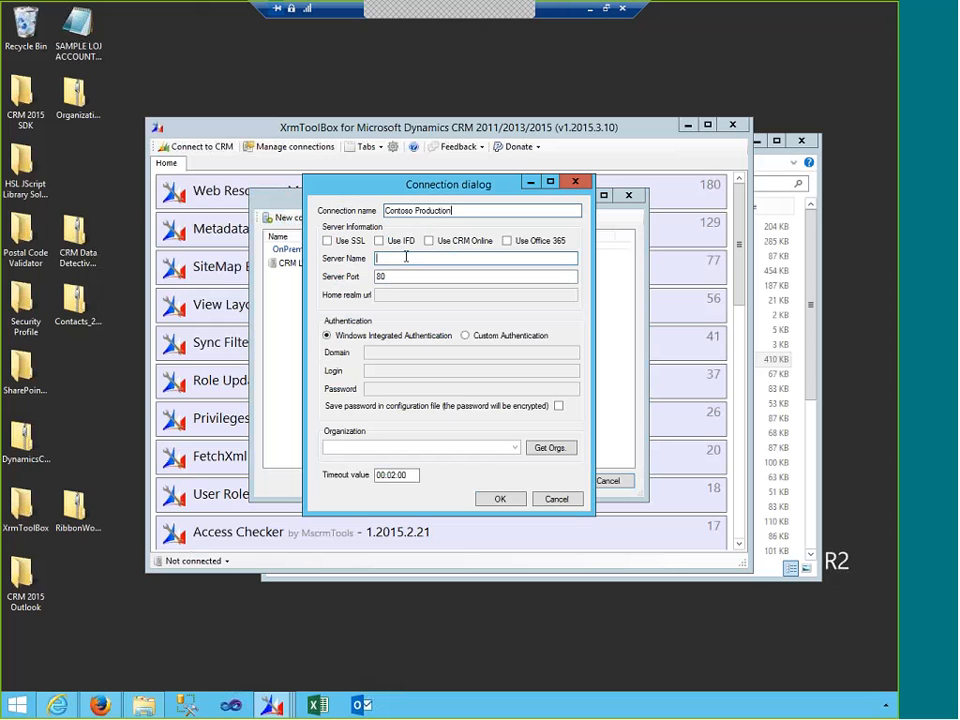
text(http)
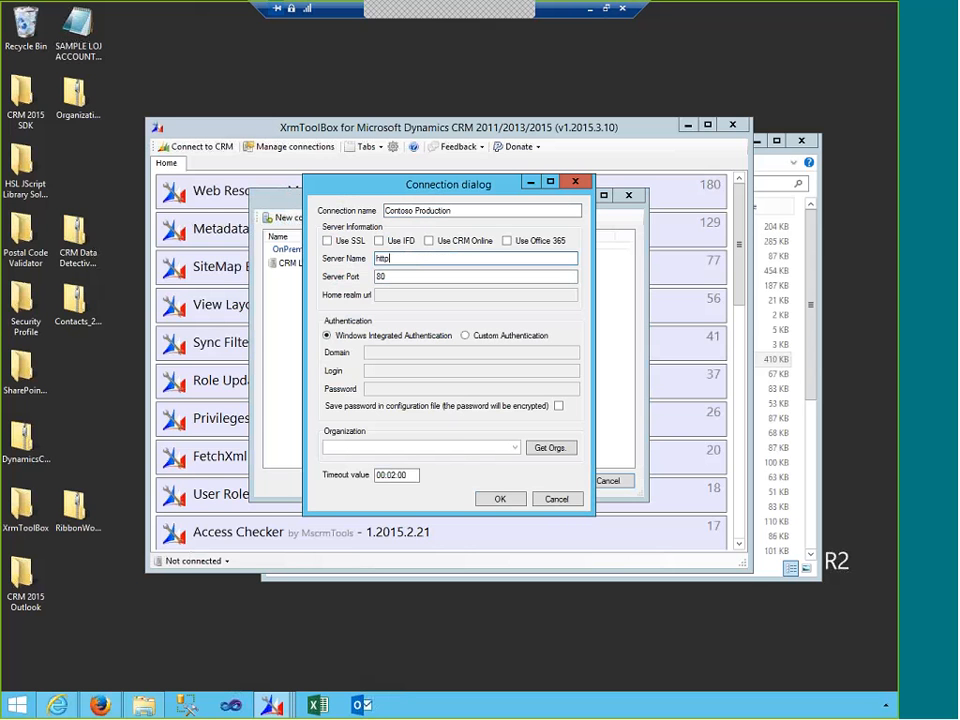
text(://crm411)
- Fetch the server's organizations, choose CONTOSO_PROD, save the connection and connect
click(550, 448)
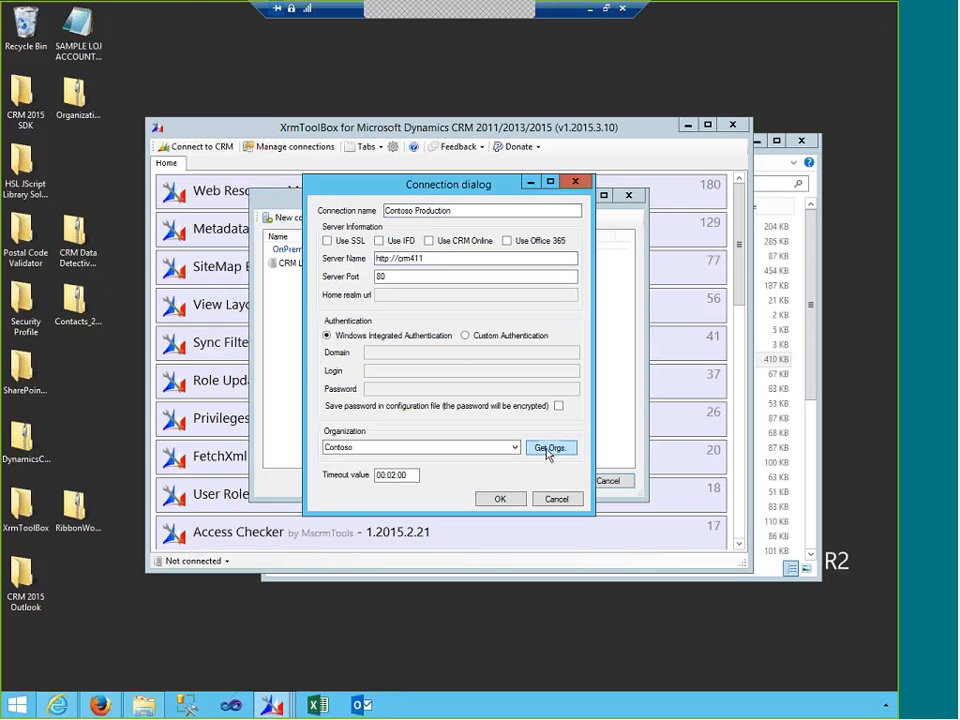
click(515, 448)
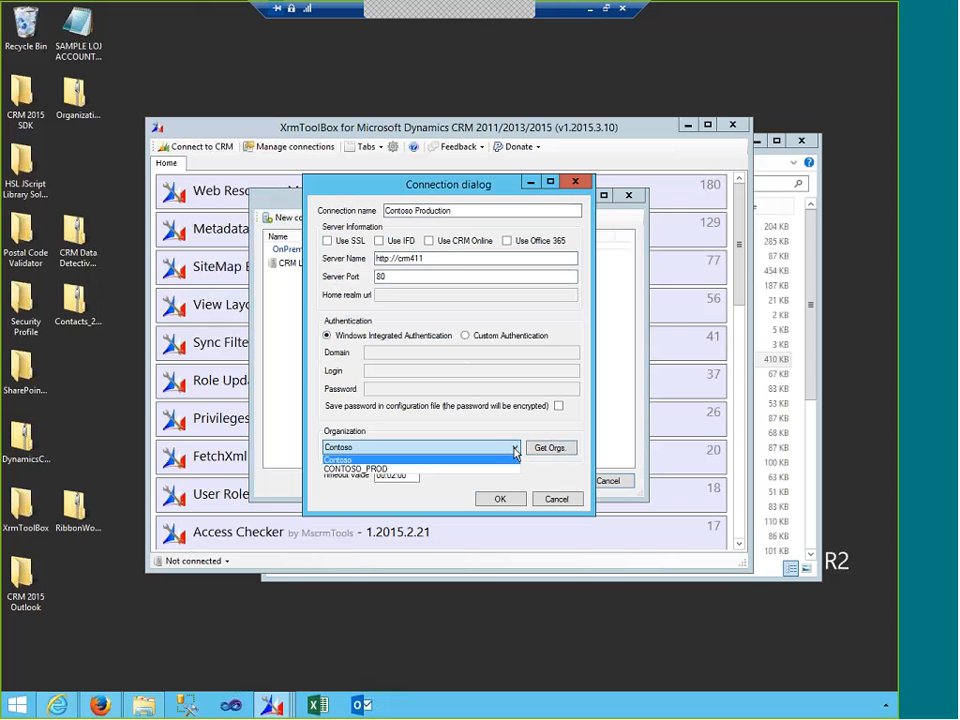
click(422, 469)
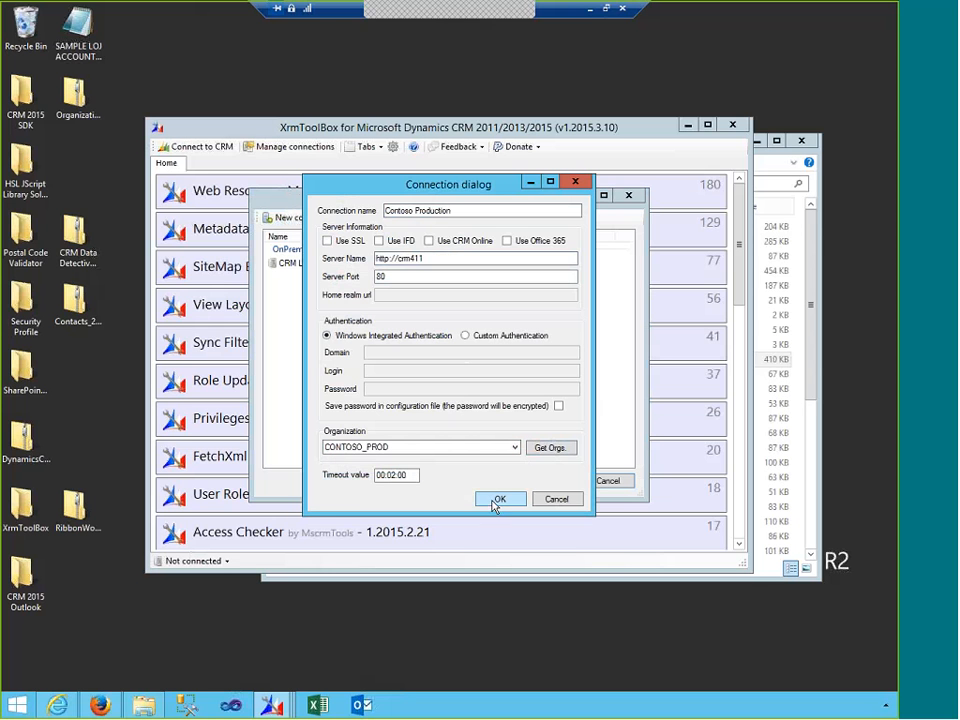
click(497, 499)
key(Return)
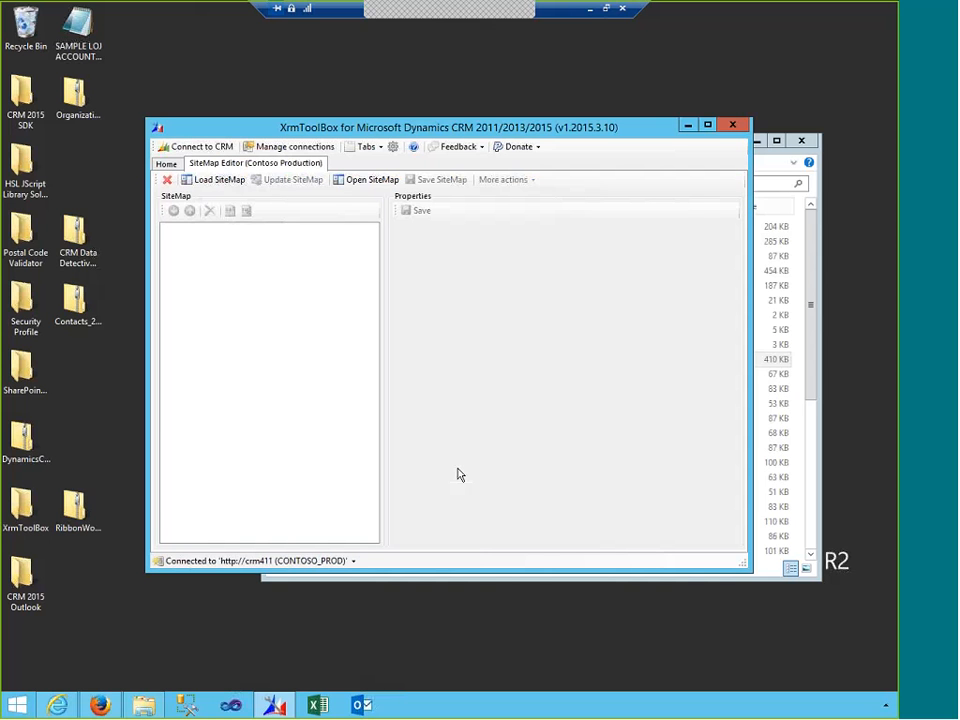
- Start a new connection named 'Spring', marked CRM Online, with server crm.dynamics.com
click(211, 563)
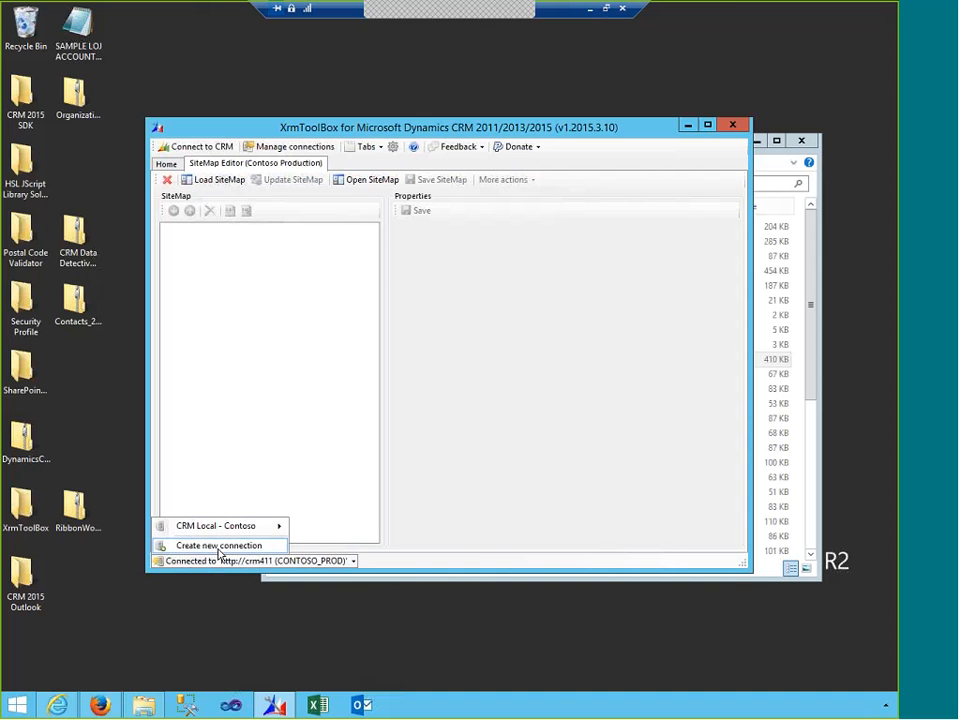
click(219, 548)
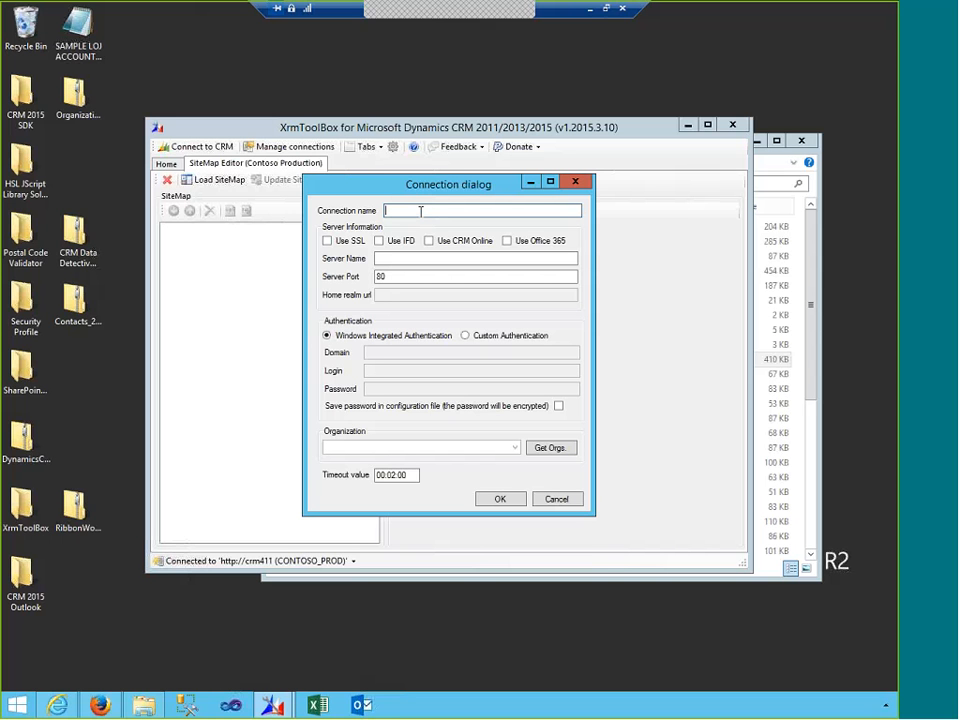
text(Springf)
key(BackSpace)
key(Tab)
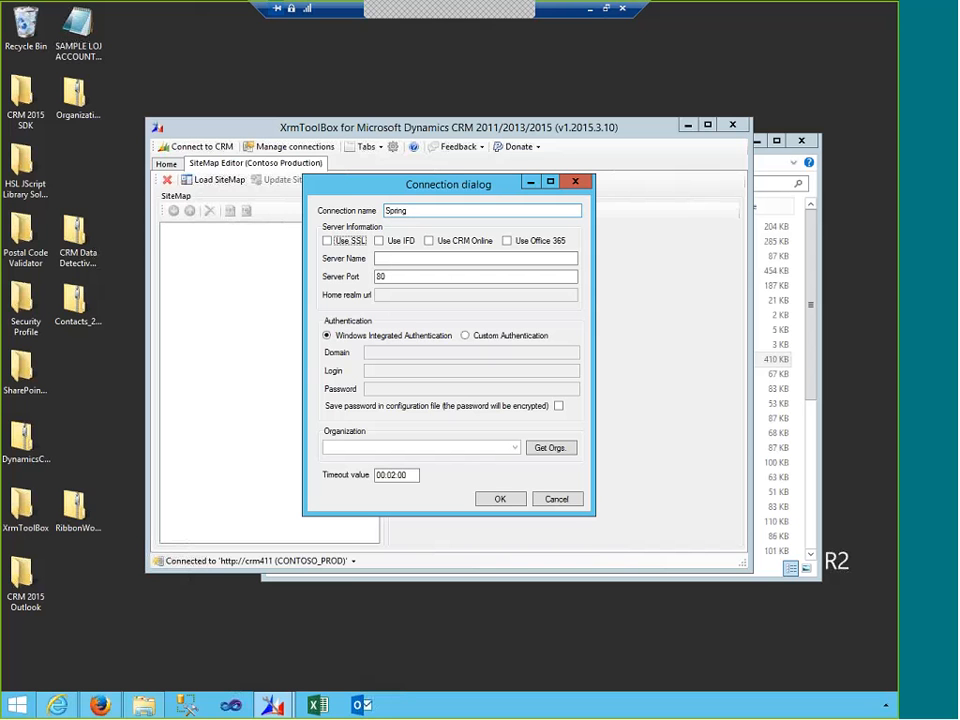
click(509, 242)
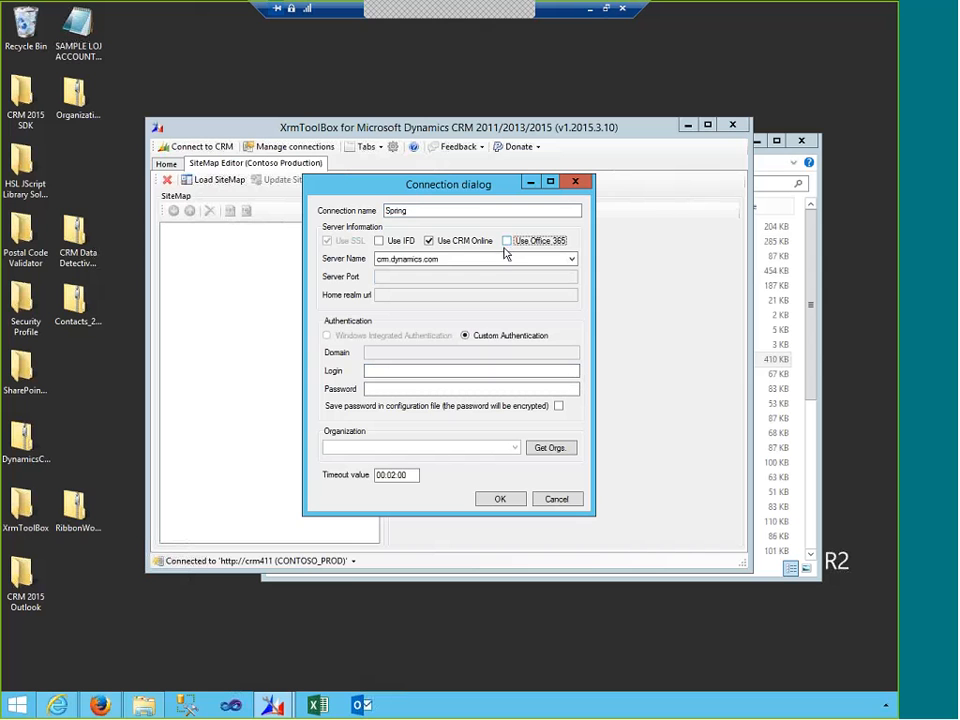
click(491, 263)
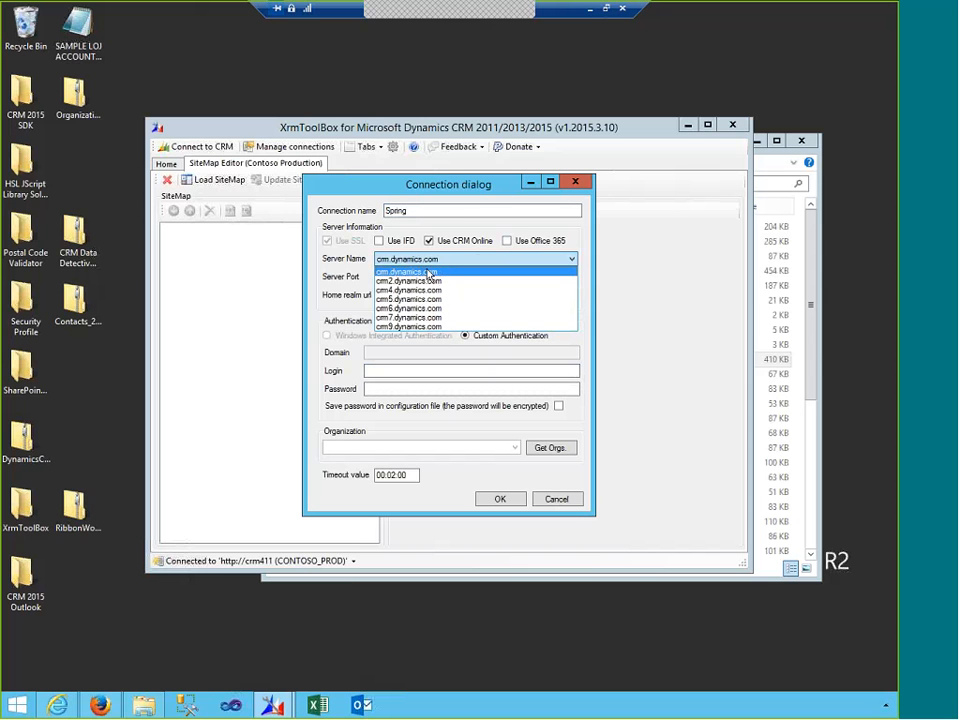
click(429, 272)
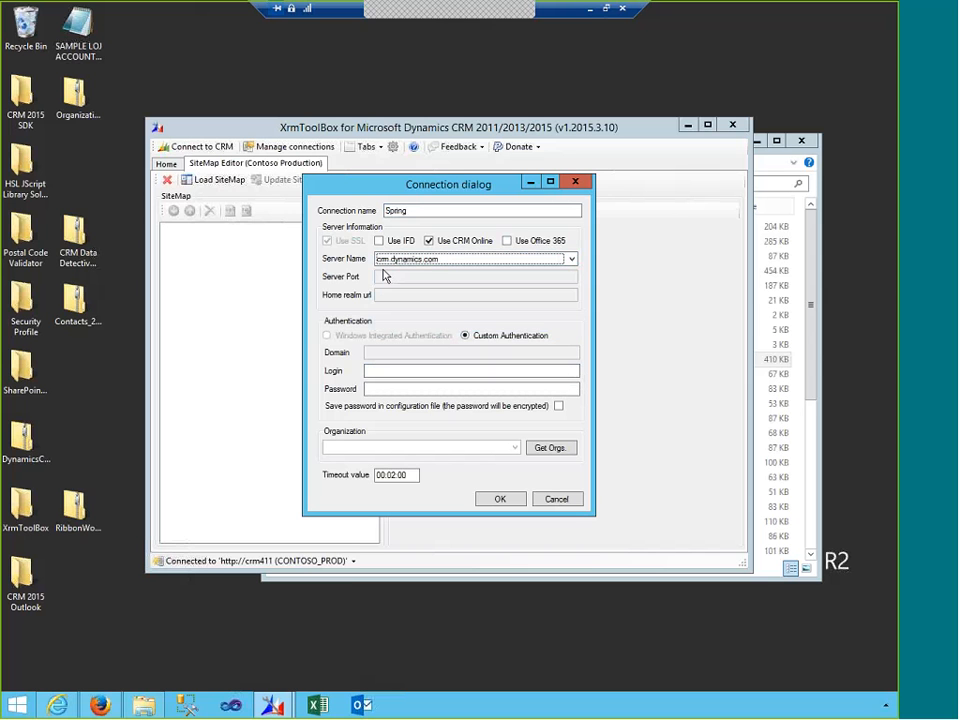
- Enter the login e-mail and password, fetch organizations, and dismiss the authentication error
click(449, 371)
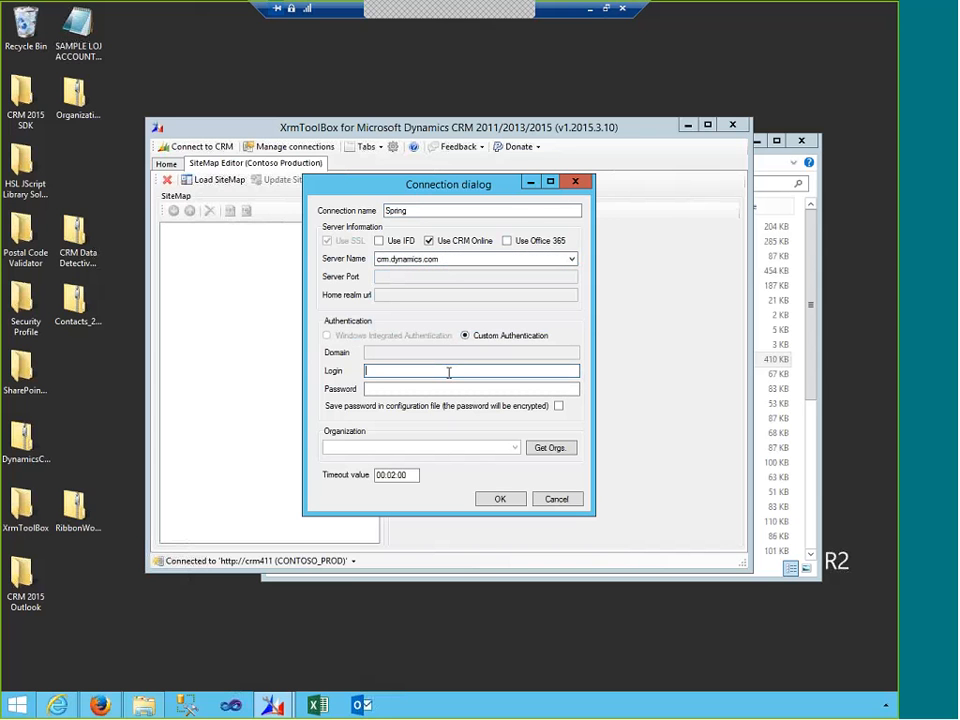
key(Tab)
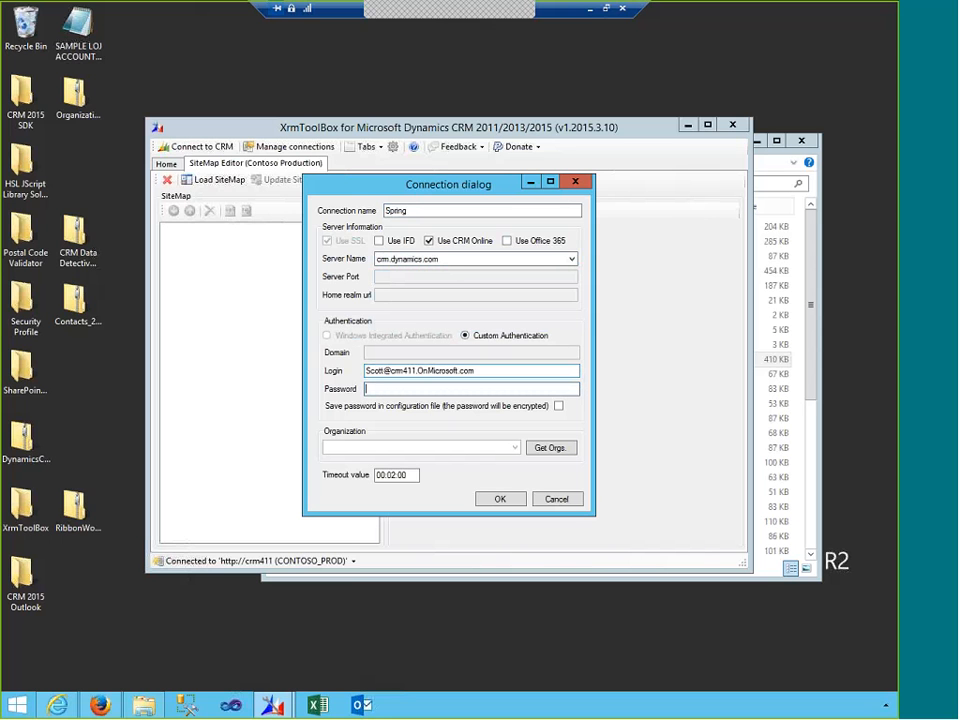
text(••••••••••)
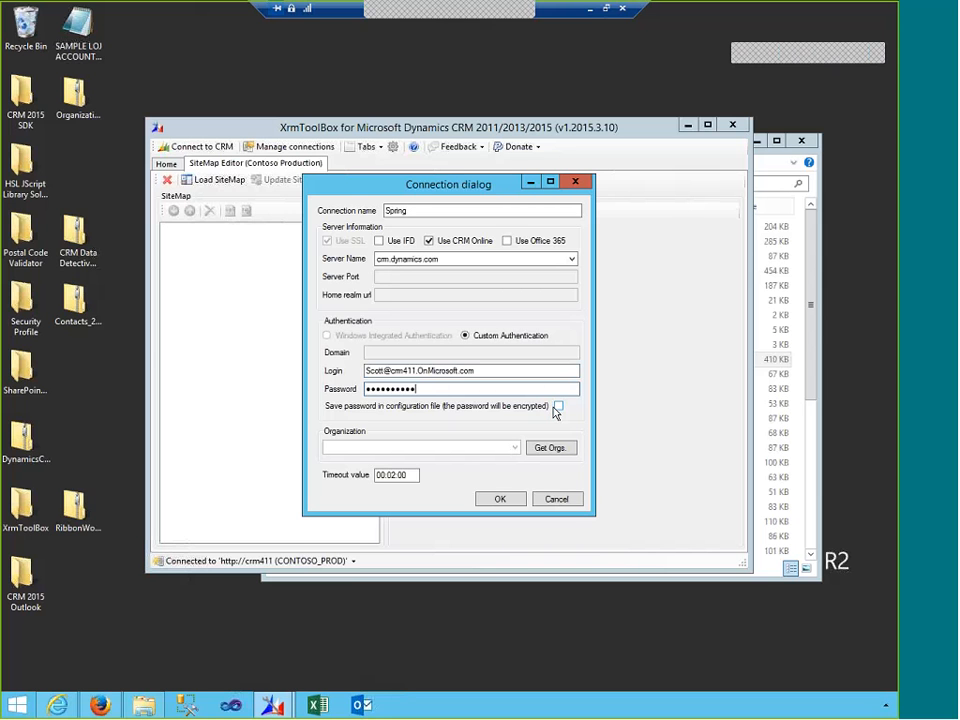
click(540, 448)
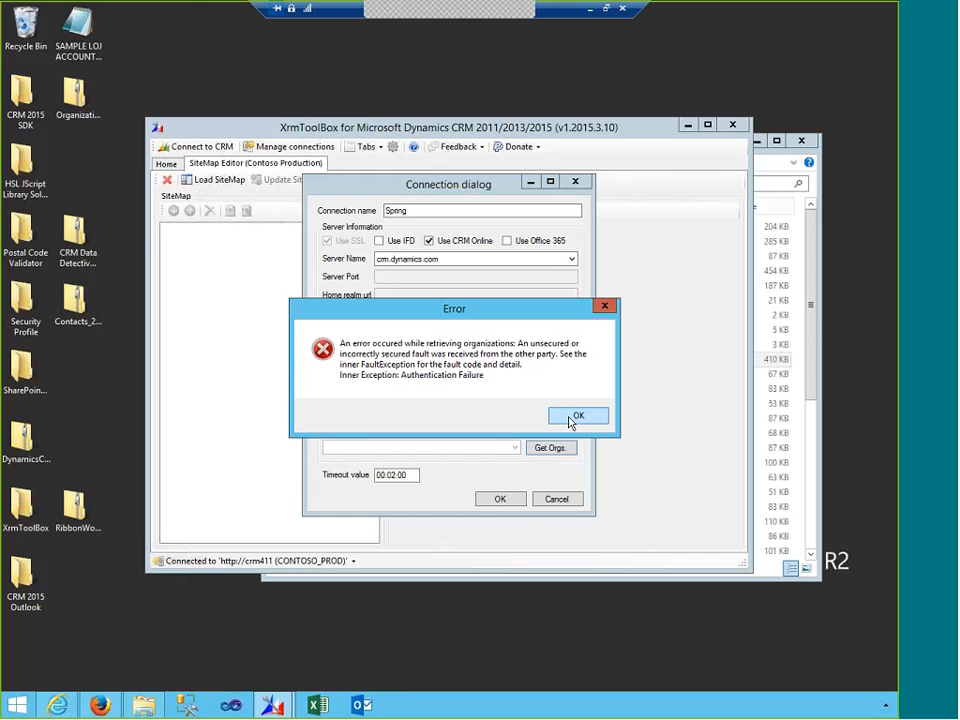
click(572, 418)
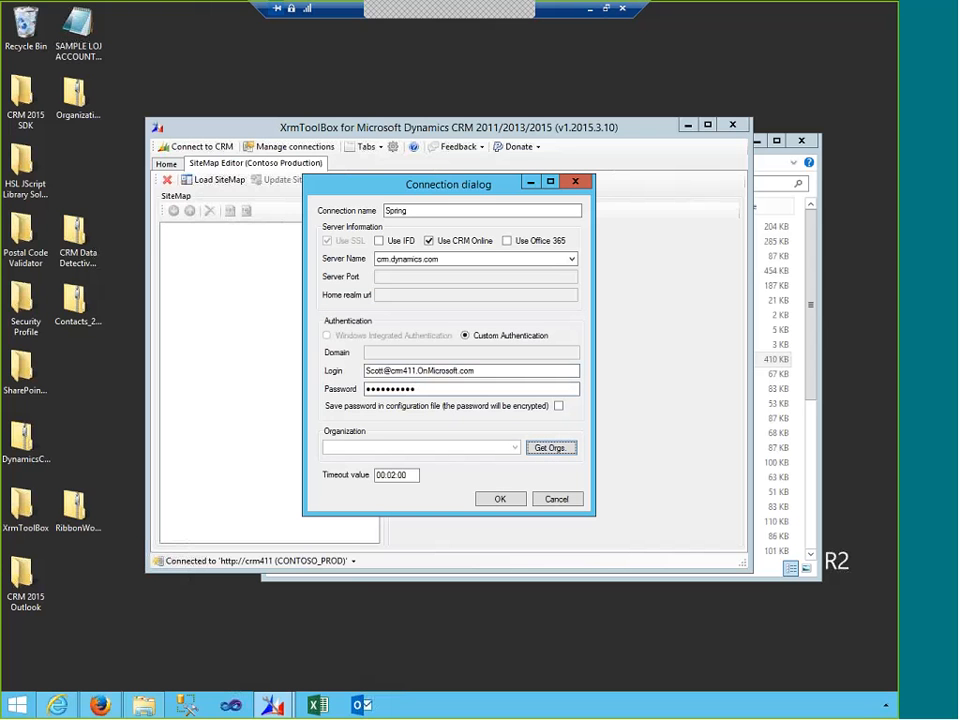
- Mark the connection as Office 365, re-fetch organizations and pick Spring2015Update1
click(507, 241)
click(545, 448)
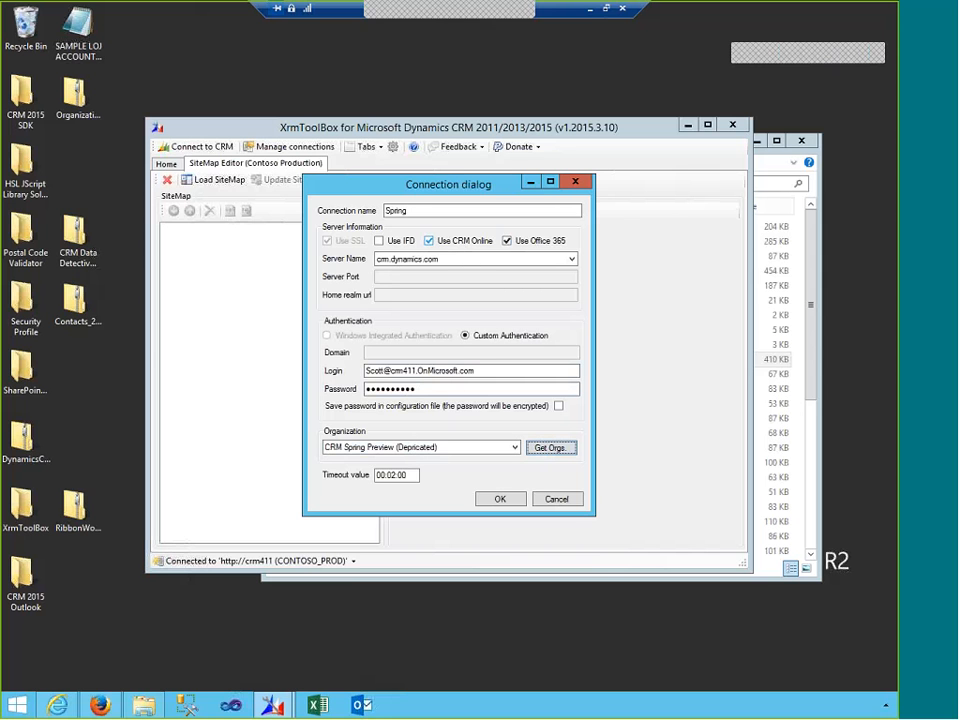
click(516, 449)
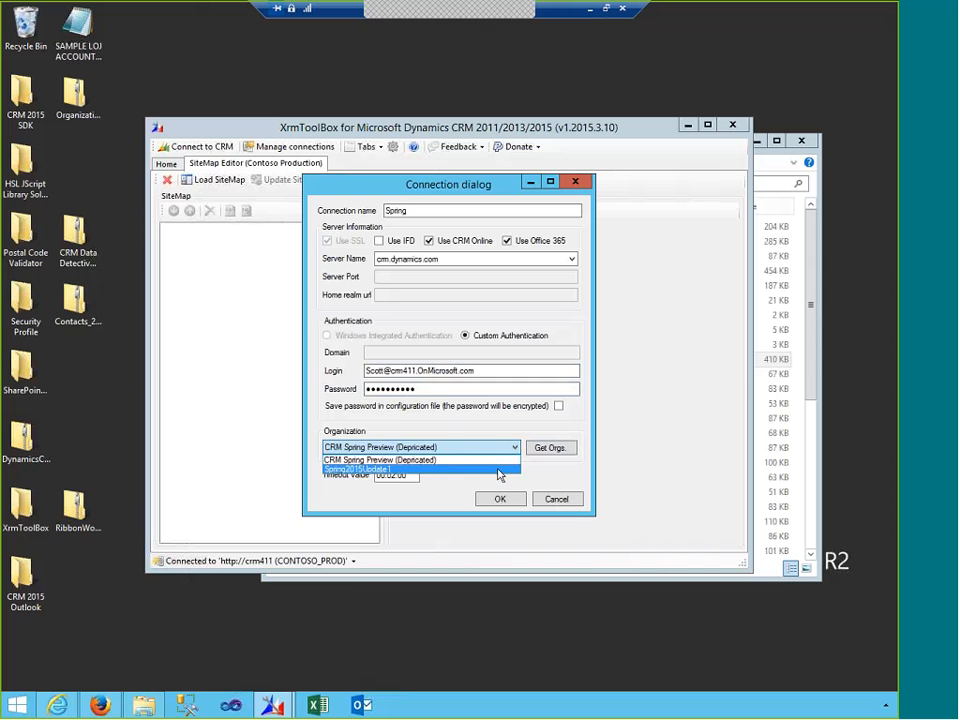
click(499, 470)
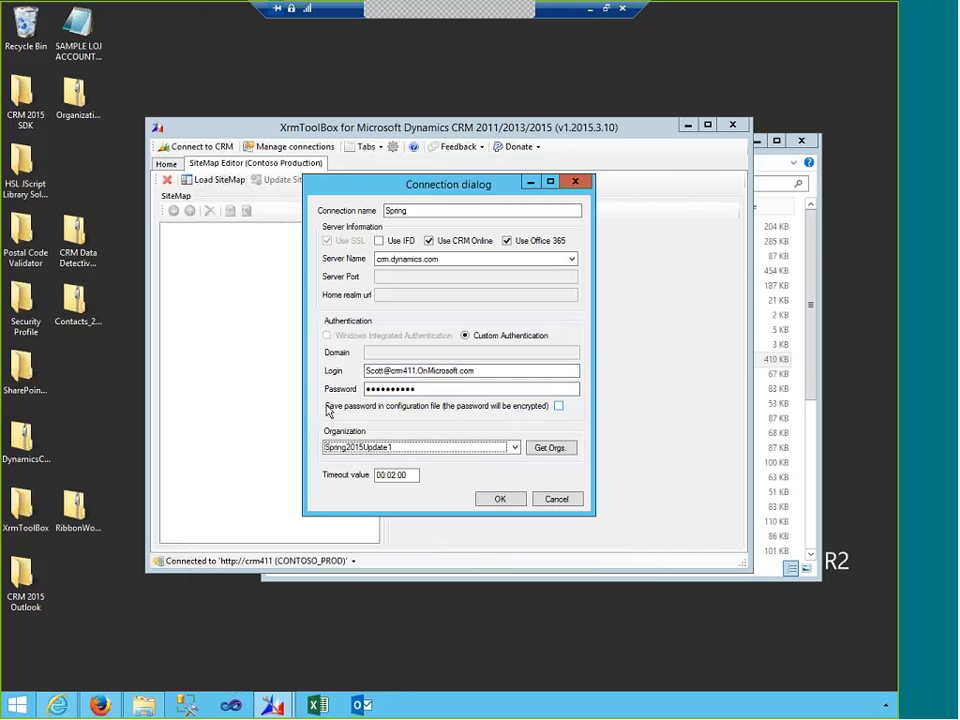
- Save the password, store the Spring connection, and connect to it now
click(558, 406)
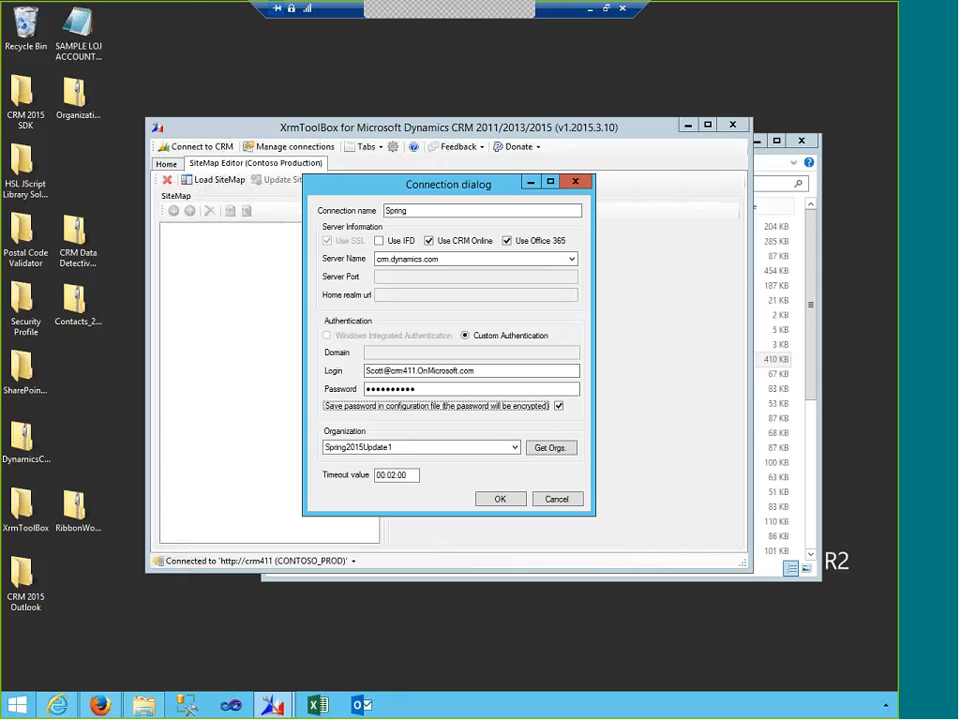
click(507, 501)
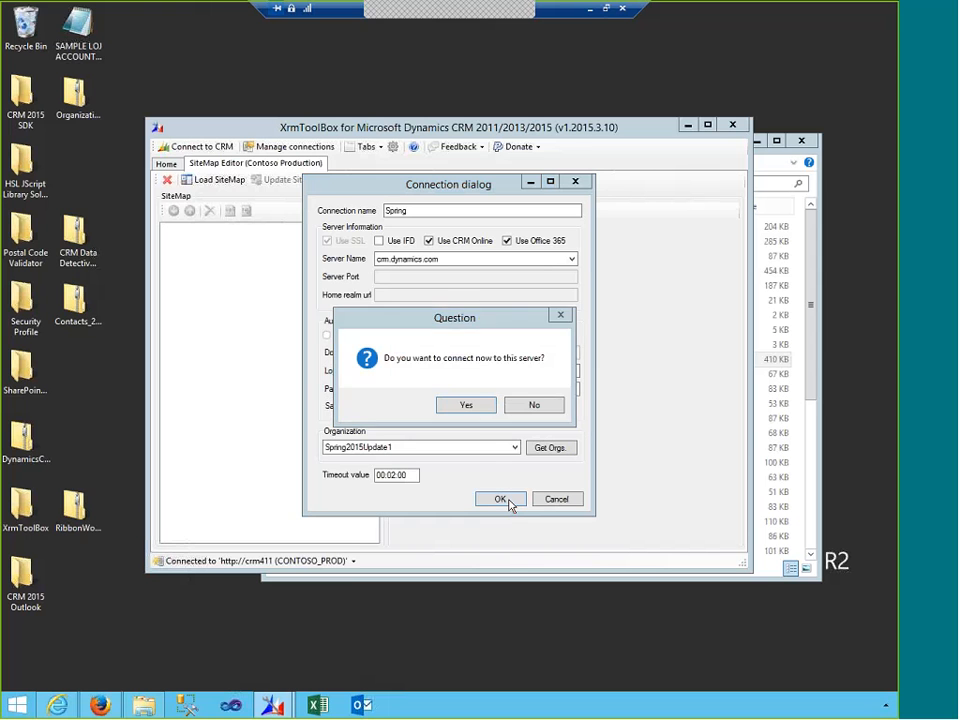
click(466, 409)
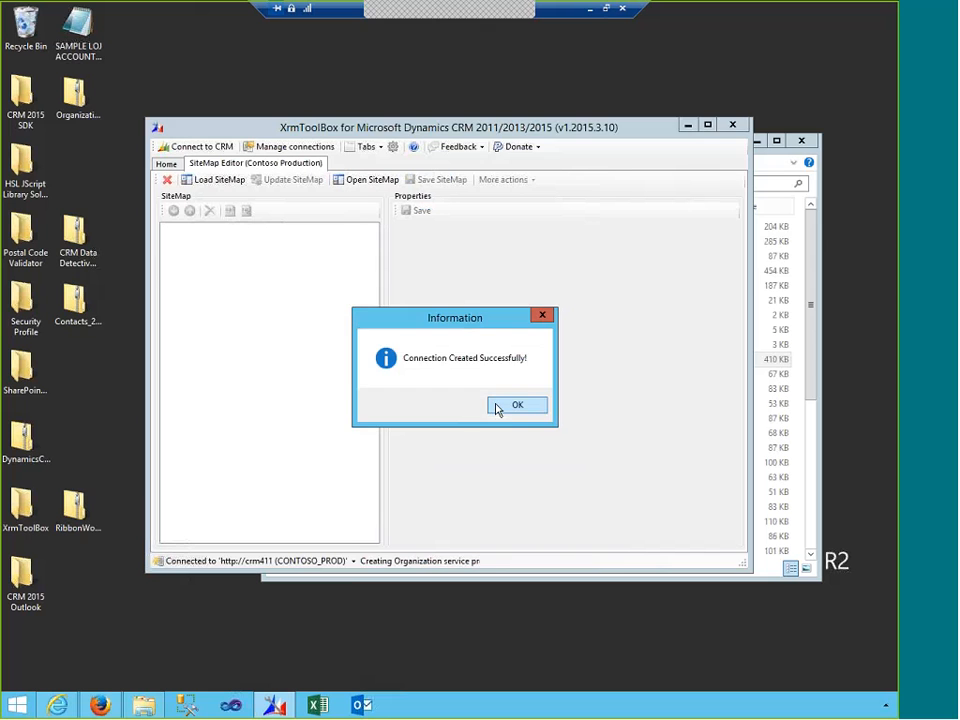
click(496, 406)
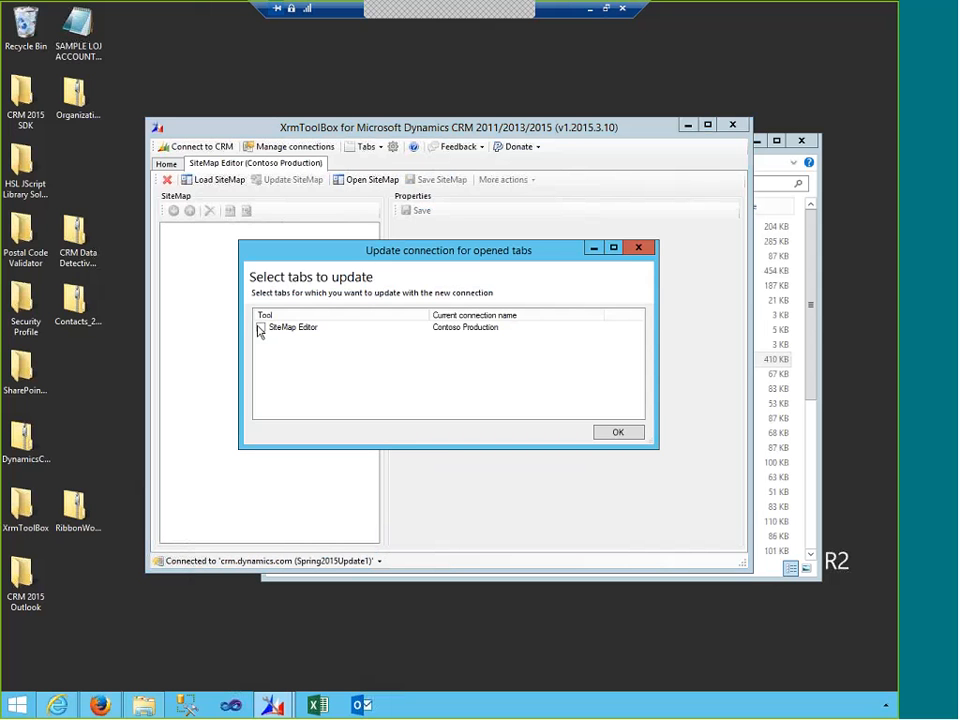
- Switch the SiteMap Editor tab to the Spring connection and verify Spring in the saved connections list
click(258, 329)
click(618, 433)
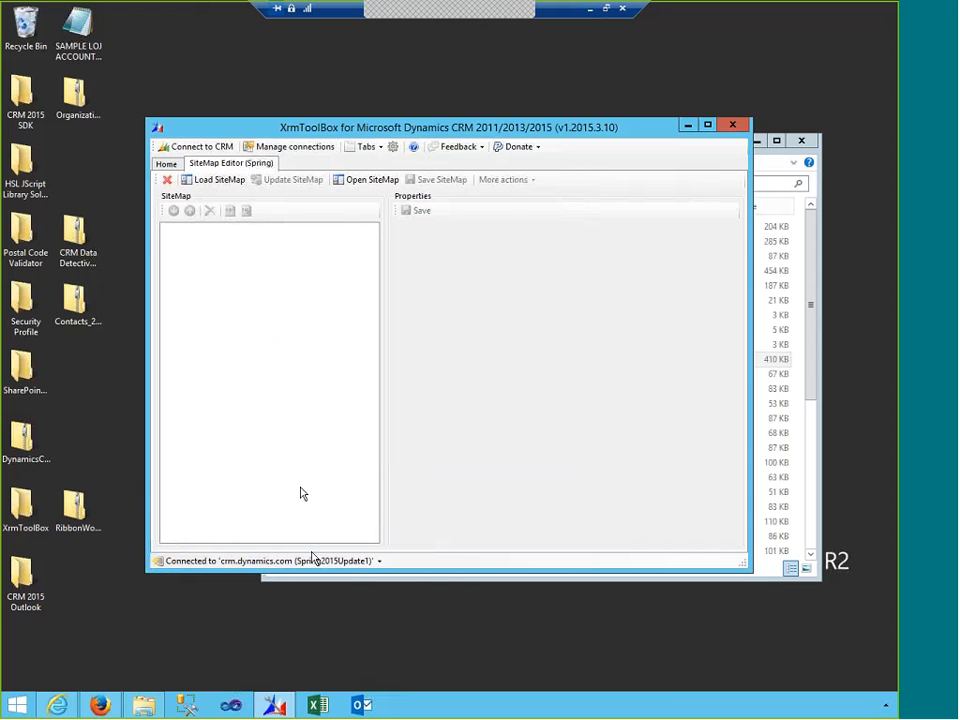
click(298, 147)
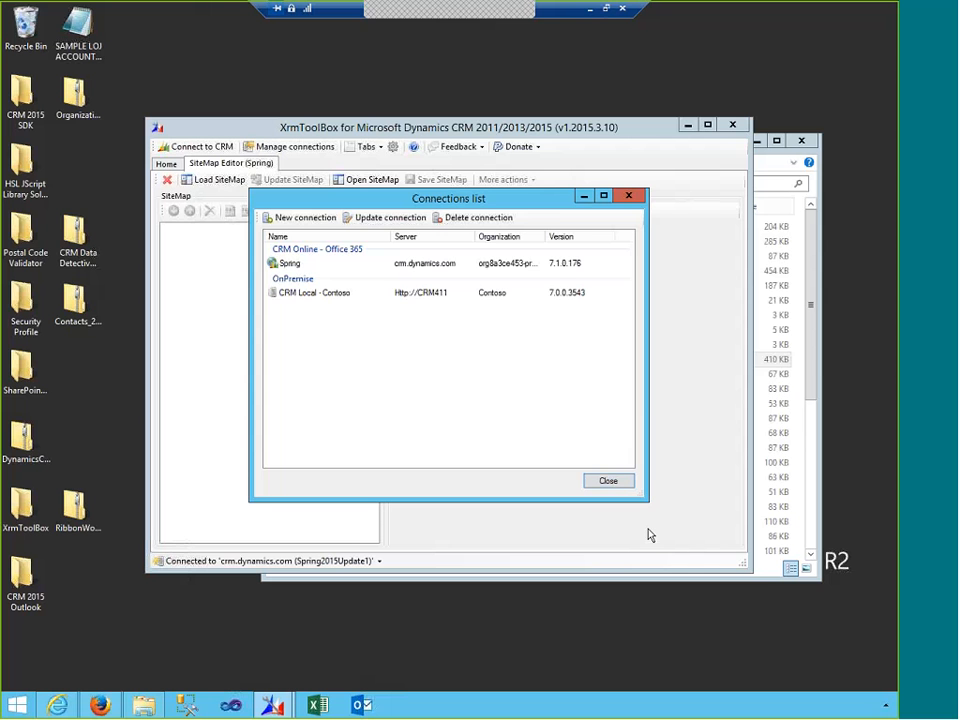
click(610, 482)
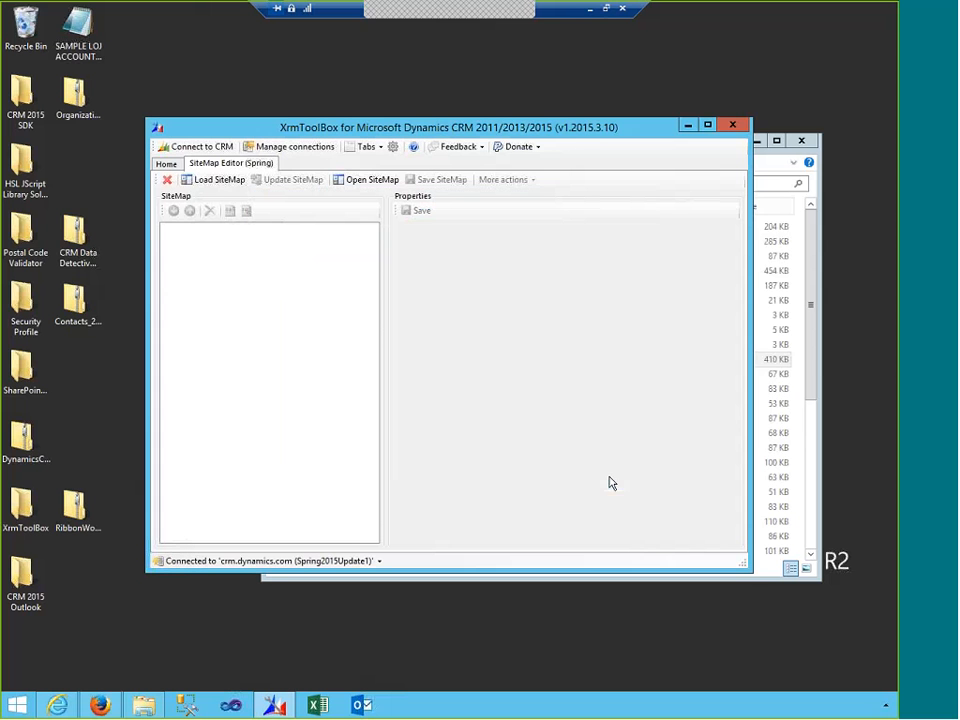
click(775, 168)
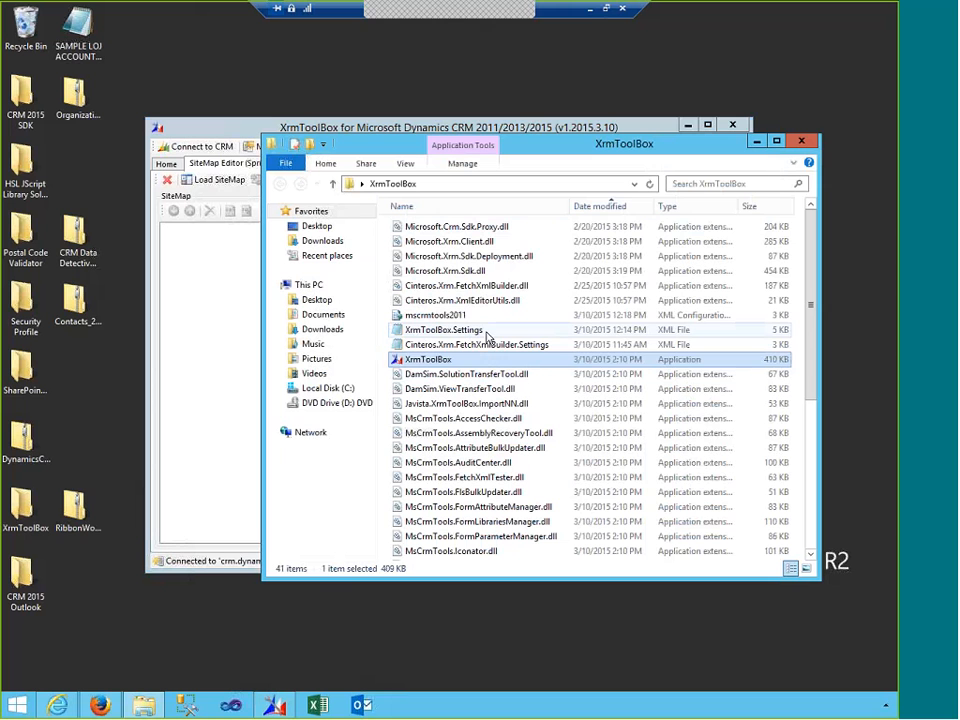
- Refresh the XrmToolBox folder and briefly view the XrmToolBox.Settings file
click(648, 184)
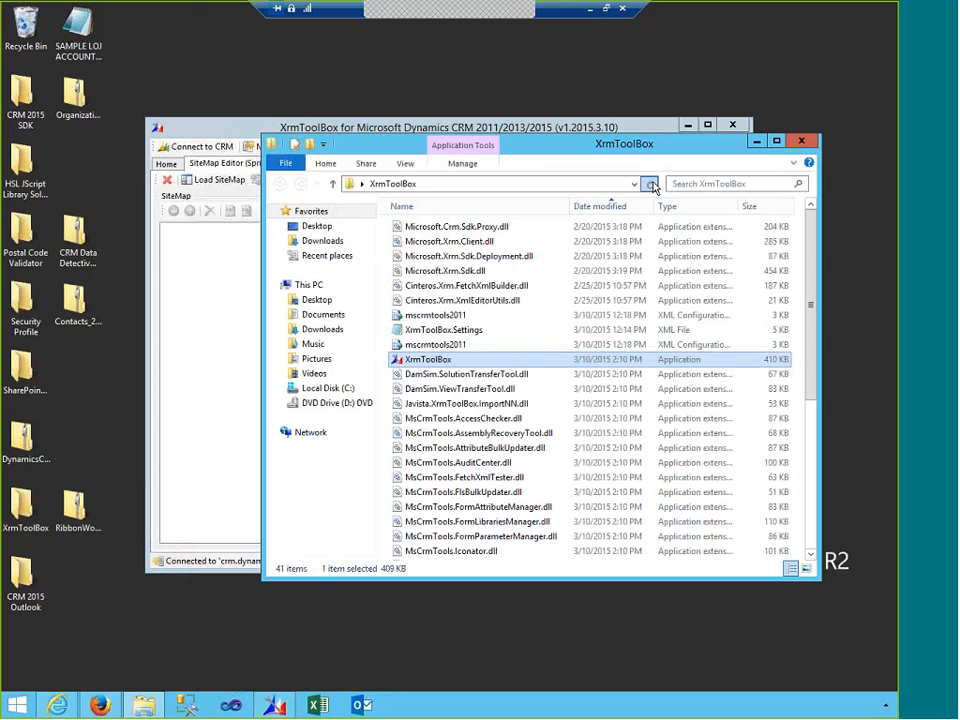
click(526, 332)
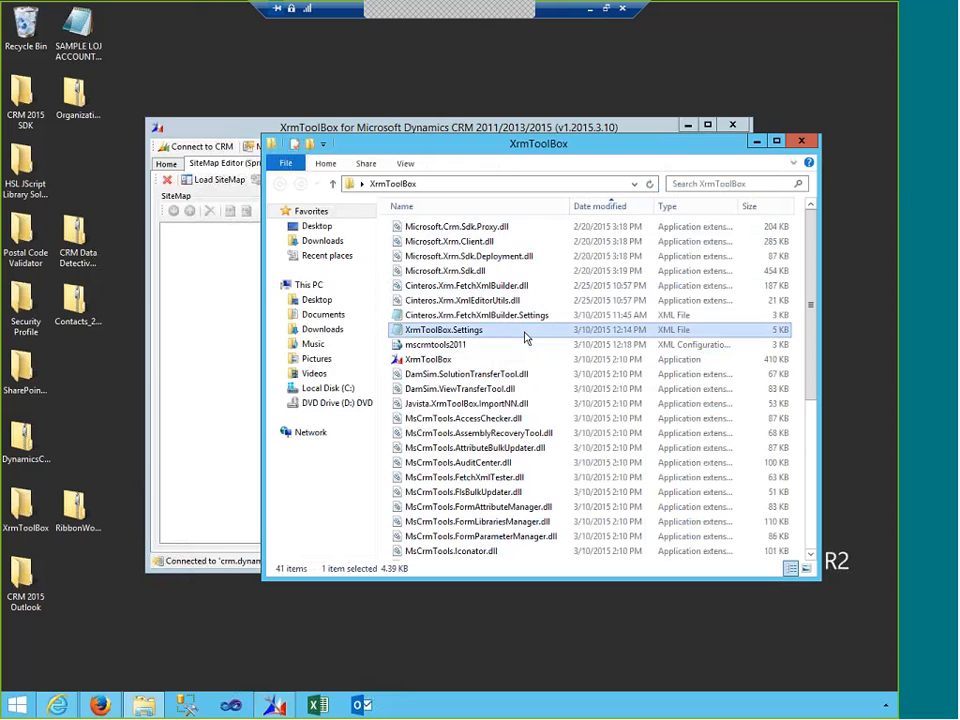
double_click(524, 333)
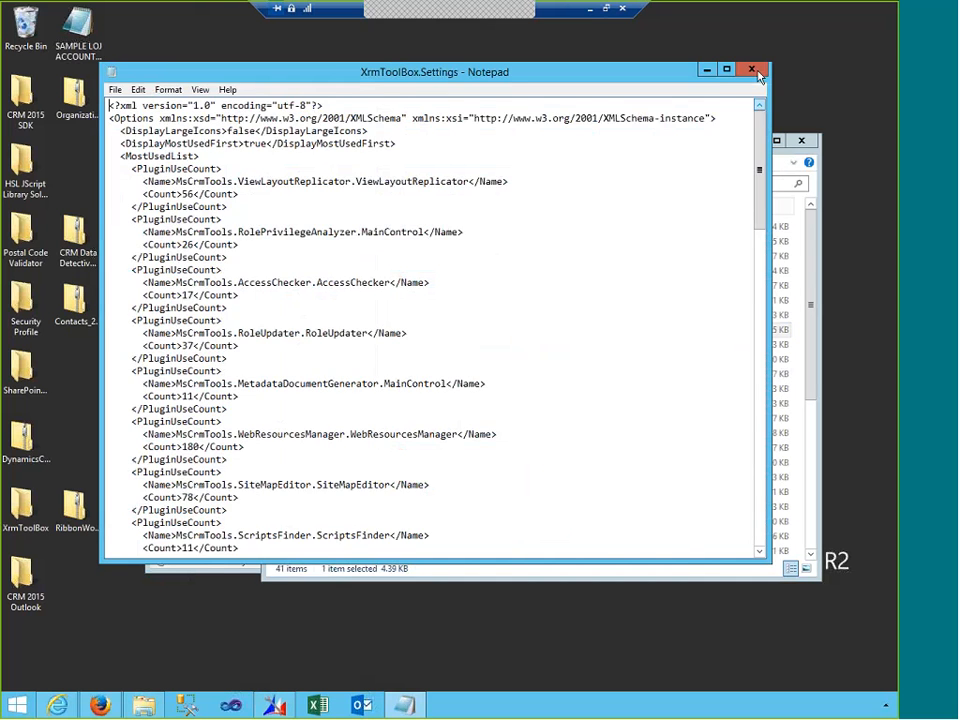
click(751, 69)
- Open mscrmtools2011.config in Visual Studio and review the CRM Local - Contoso and Spring entries
click(494, 347)
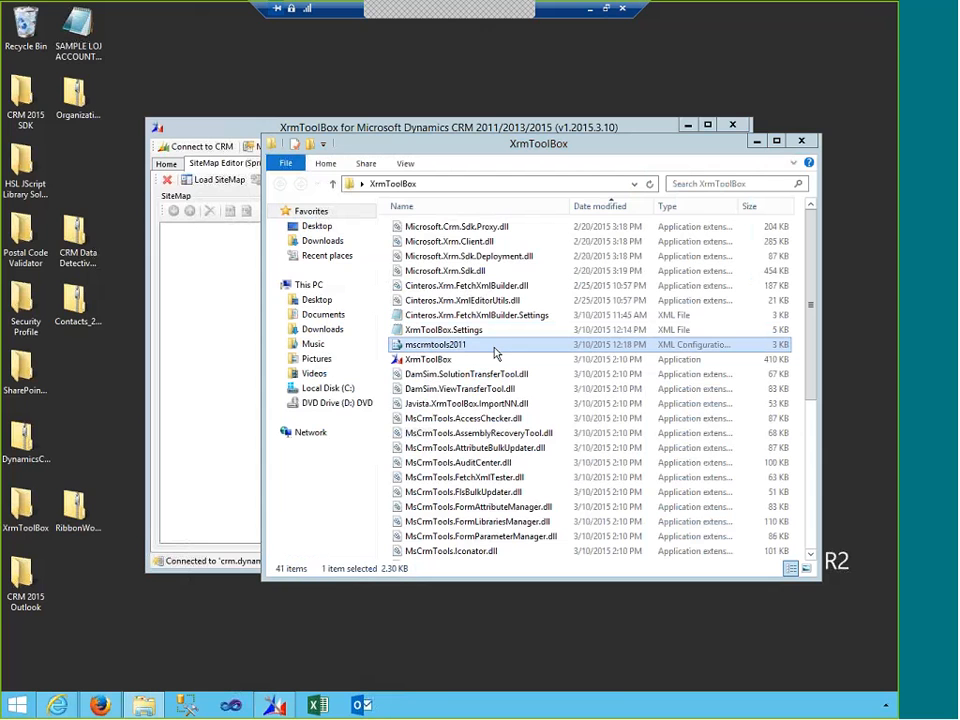
double_click(473, 346)
right_click(471, 349)
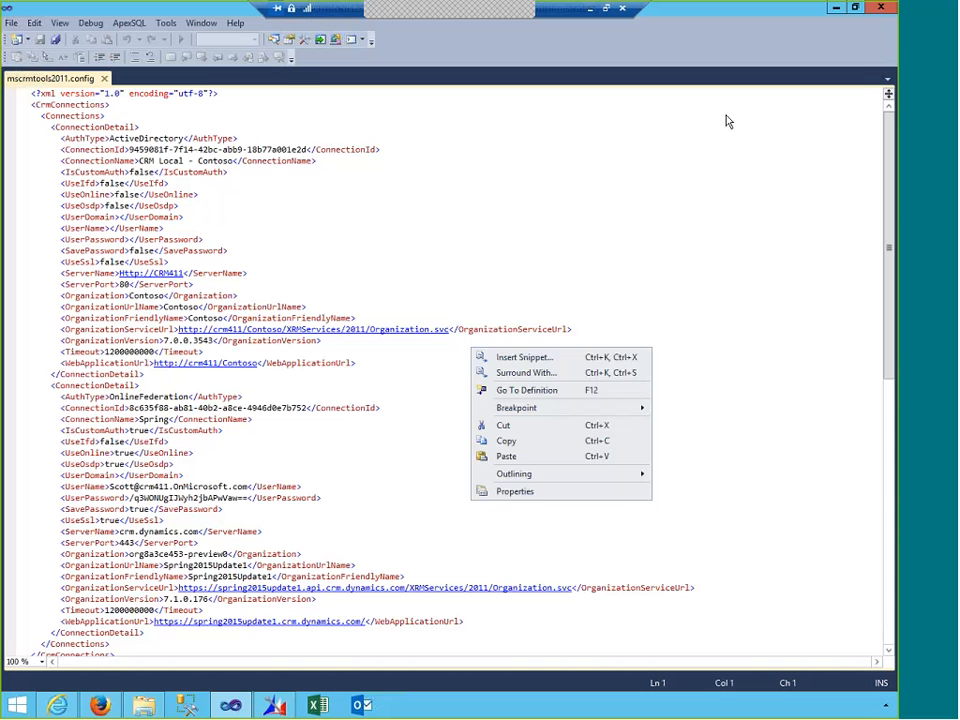
click(652, 184)
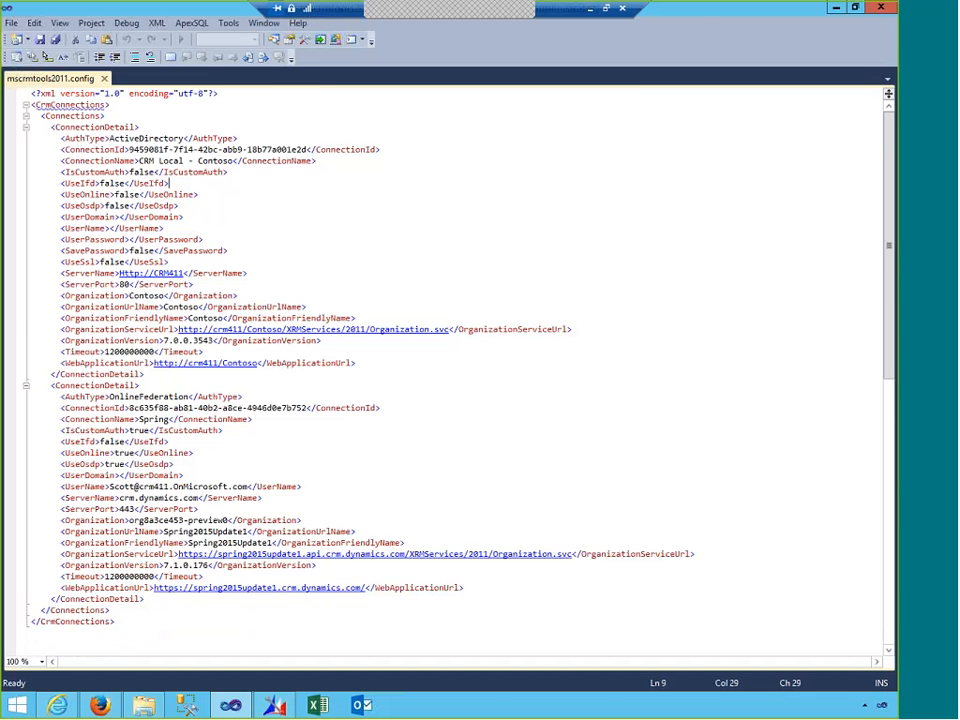
scroll(295, 485, down, 2)
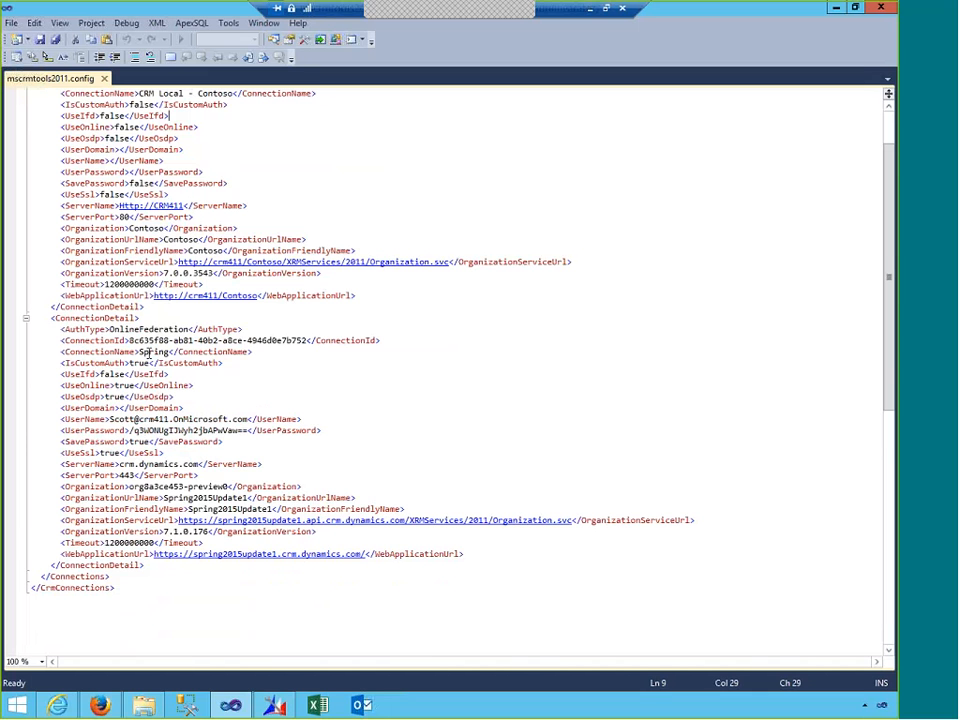
scroll(149, 354, up, 2)
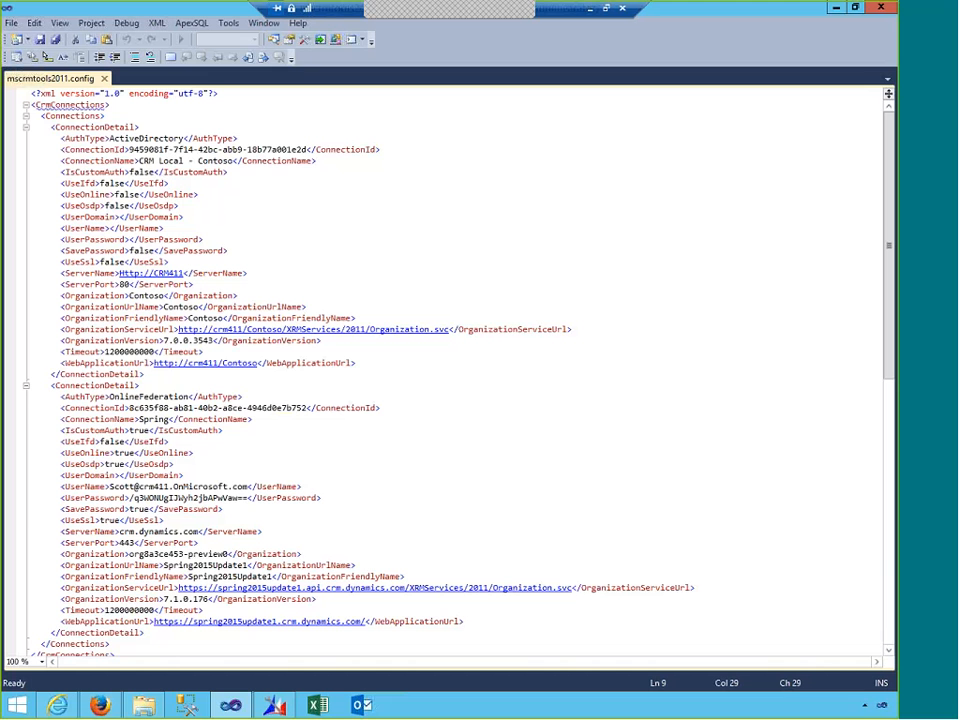
- Close mscrmtools2011.config, review plugin use counts in XrmToolBox.Settings, then close Notepad
click(886, 16)
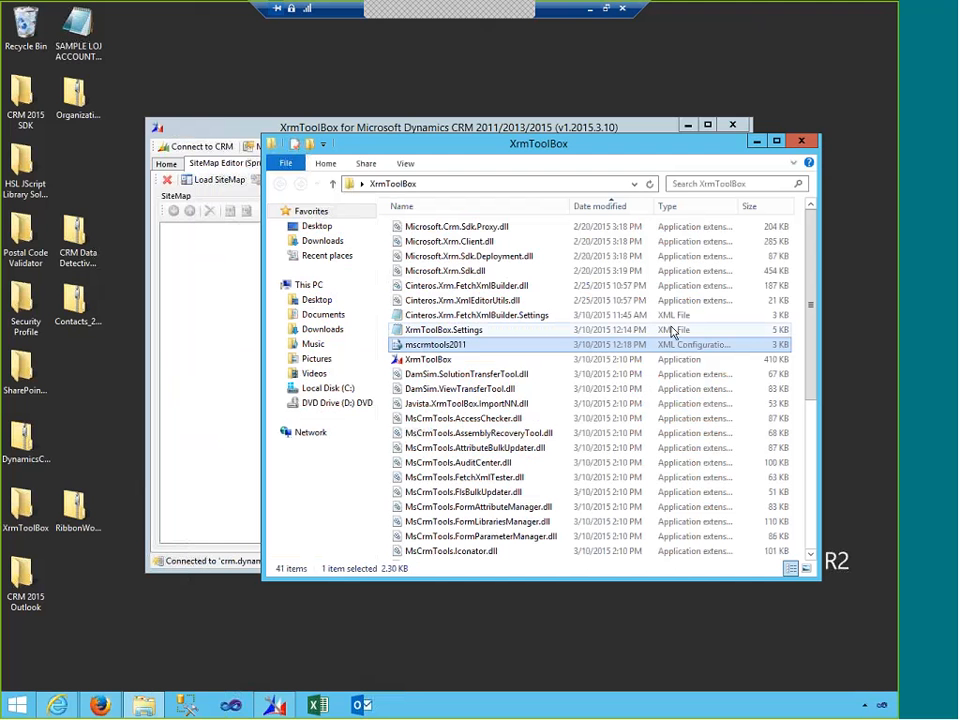
double_click(434, 330)
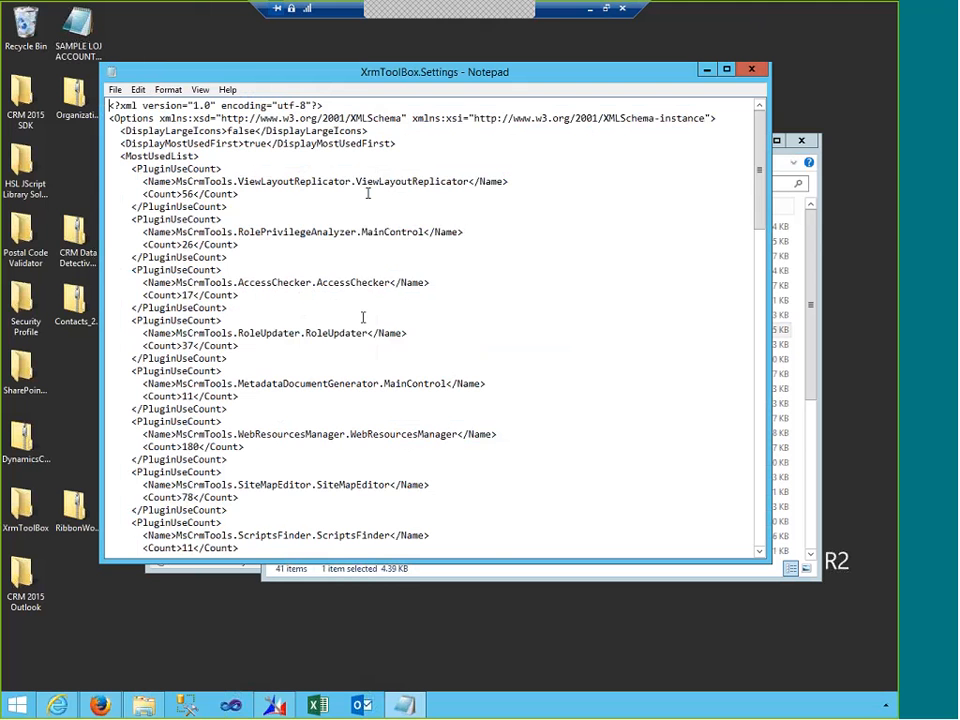
scroll(363, 317, down, 6)
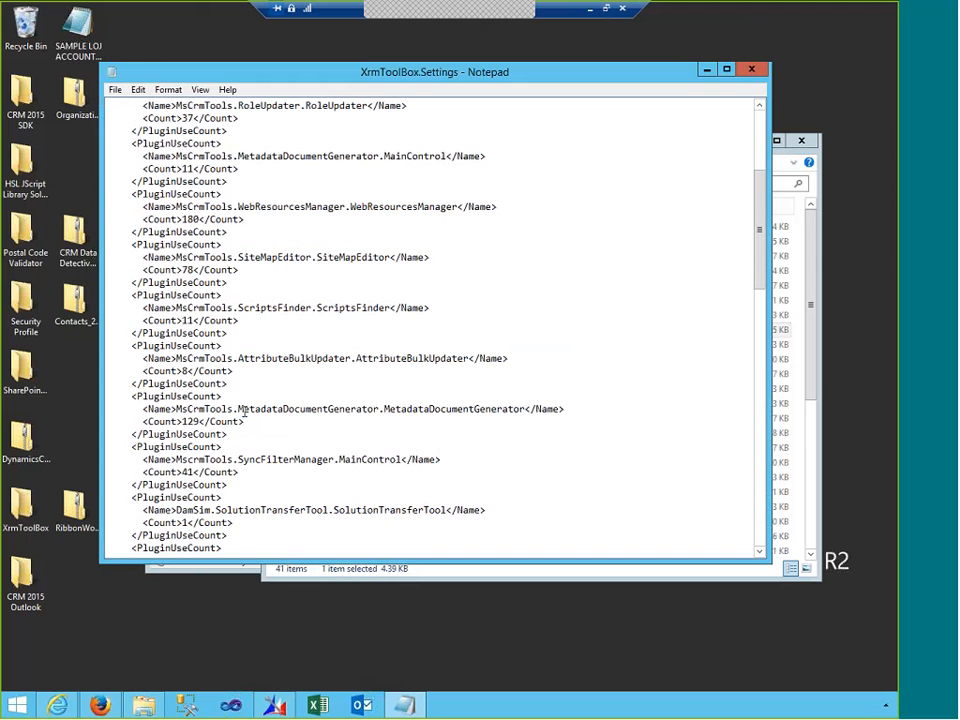
scroll(243, 410, down, 4)
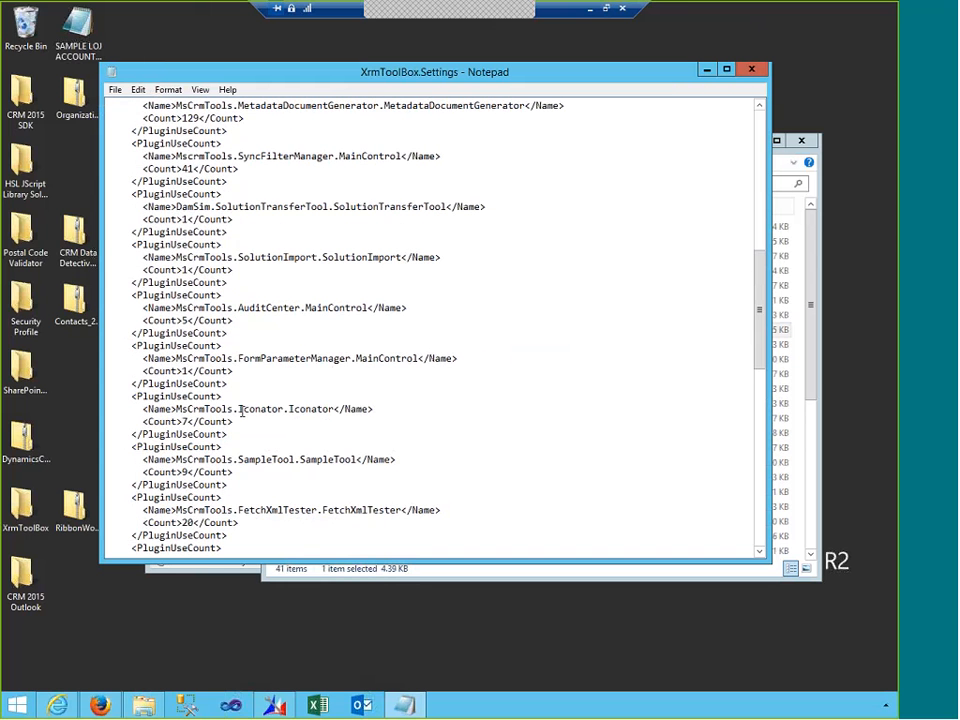
click(760, 70)
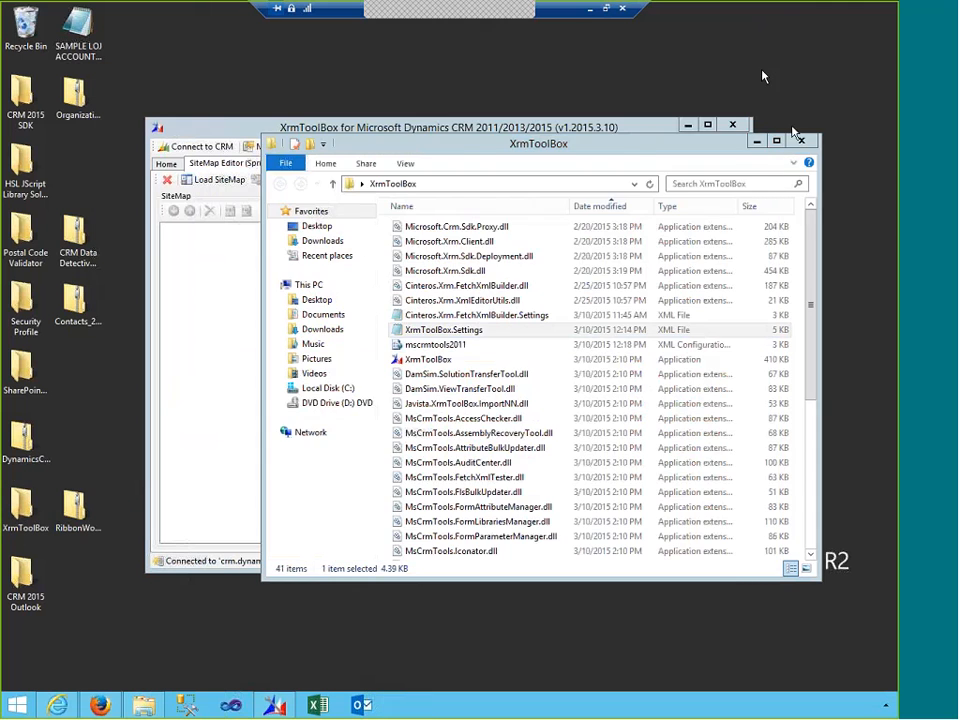
click(801, 140)
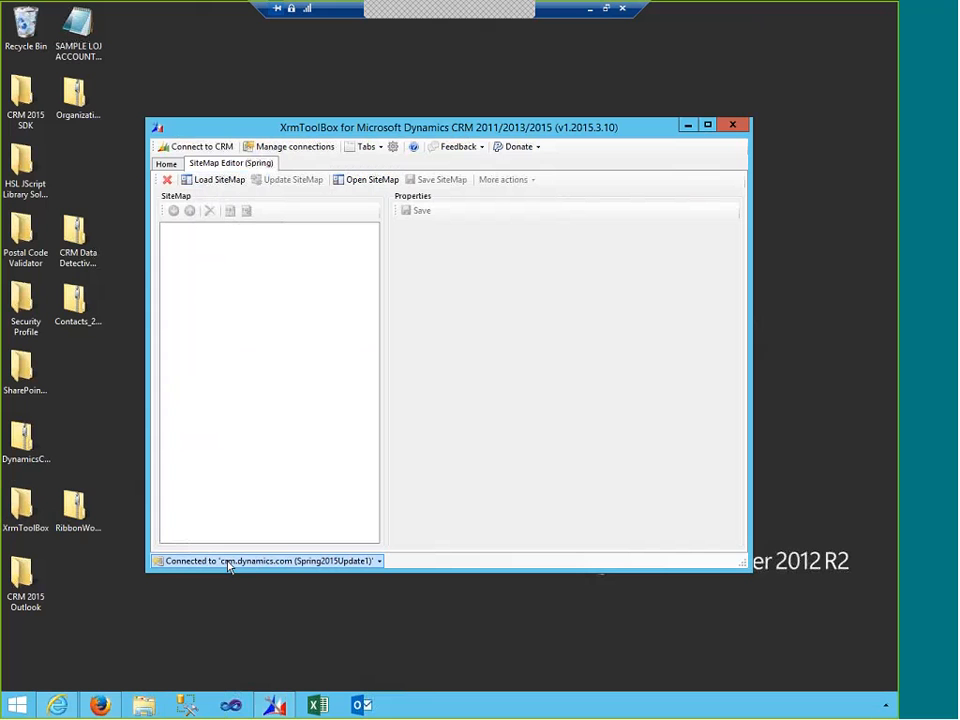
click(380, 565)
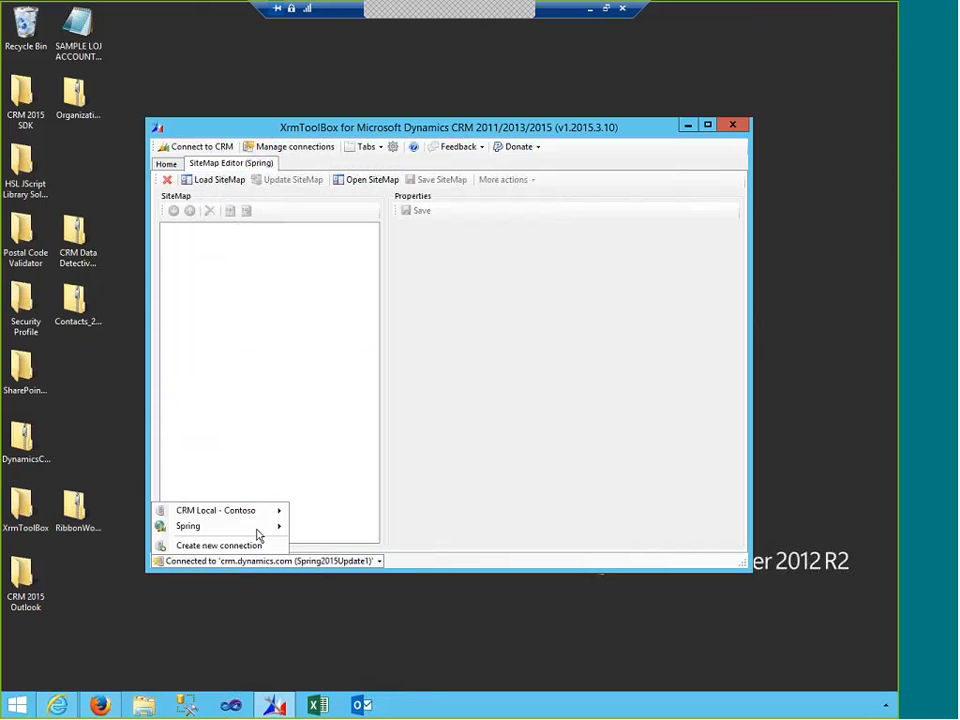
mouse_move(258, 532)
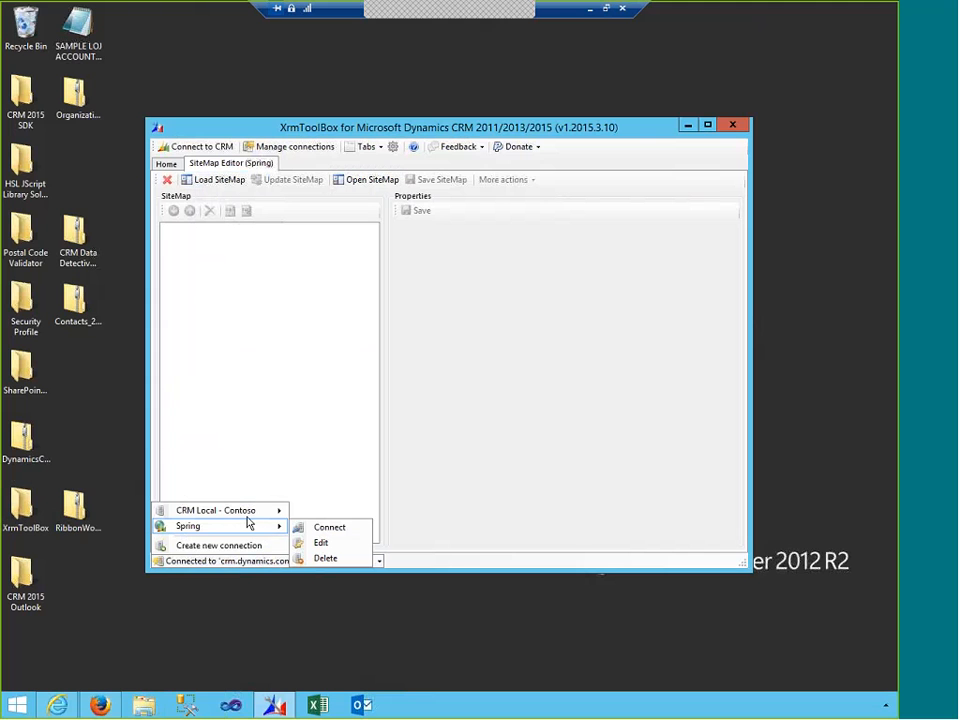
mouse_move(246, 512)
click(305, 515)
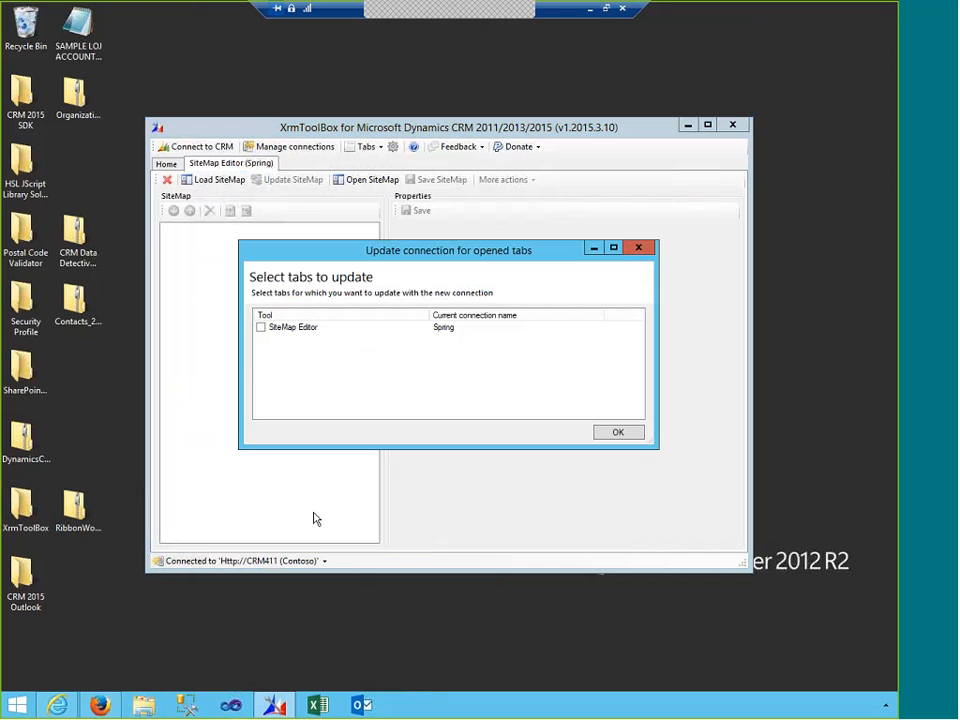
click(260, 327)
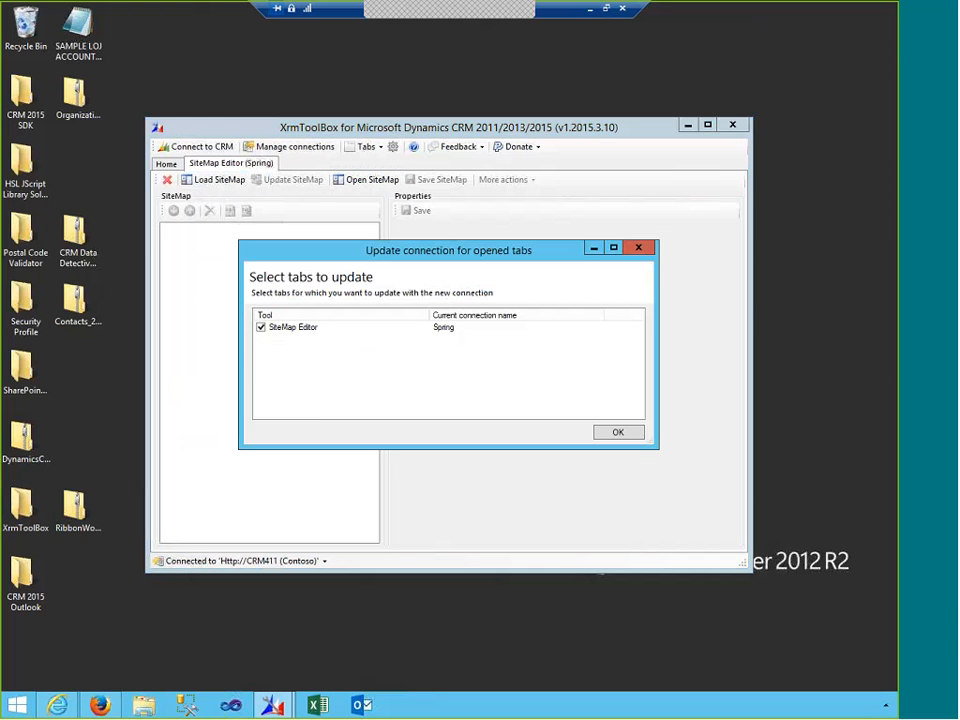
click(626, 436)
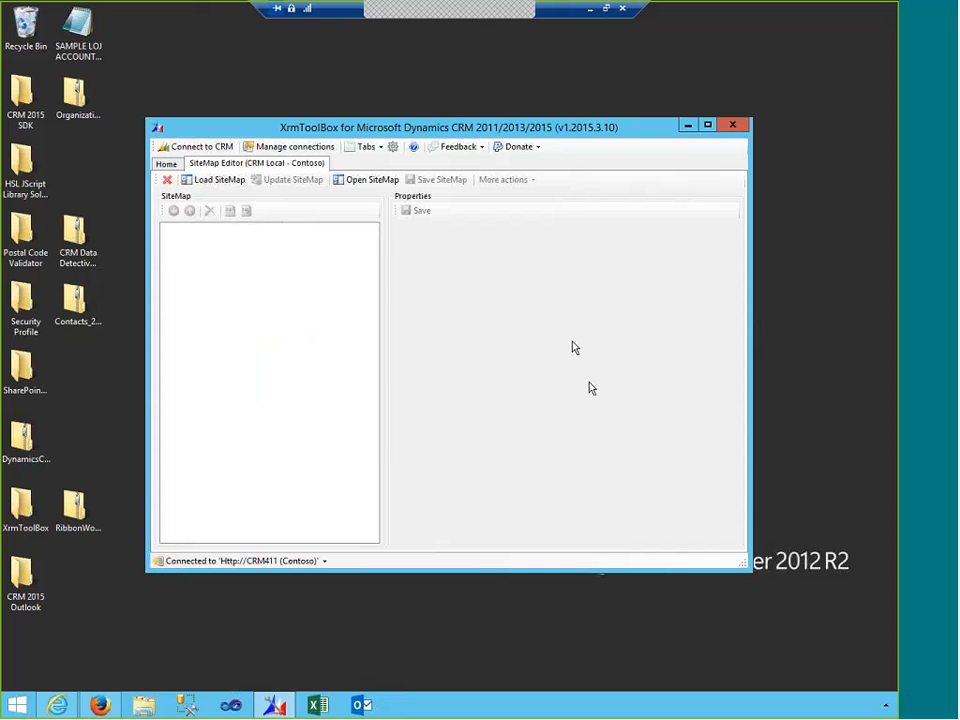
- Load the Contoso SiteMap and expand the SFA and CS areas
click(227, 182)
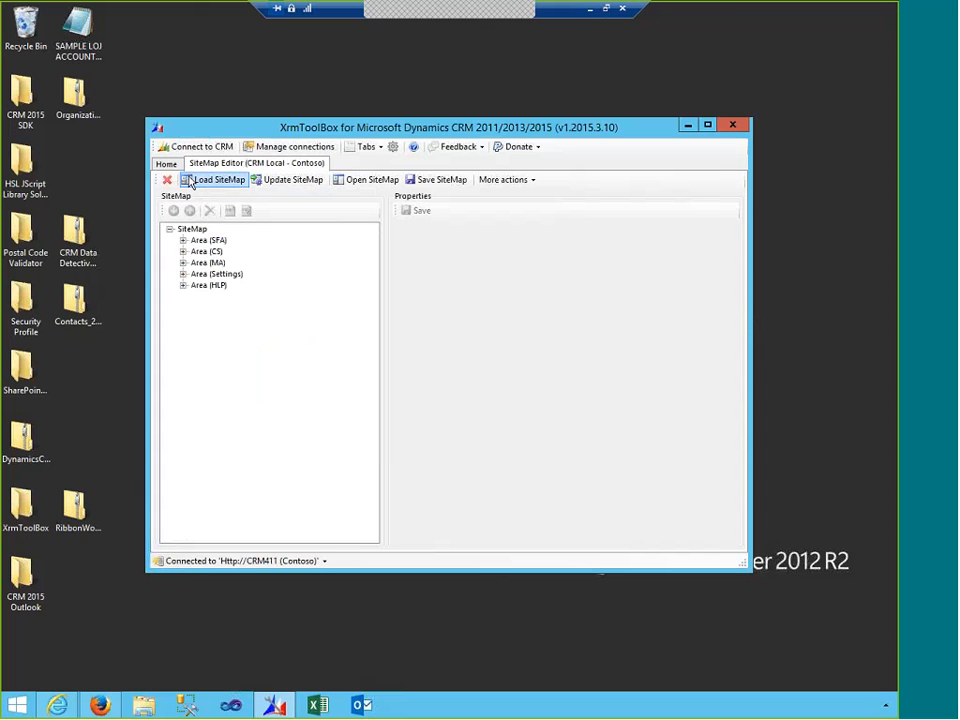
click(183, 241)
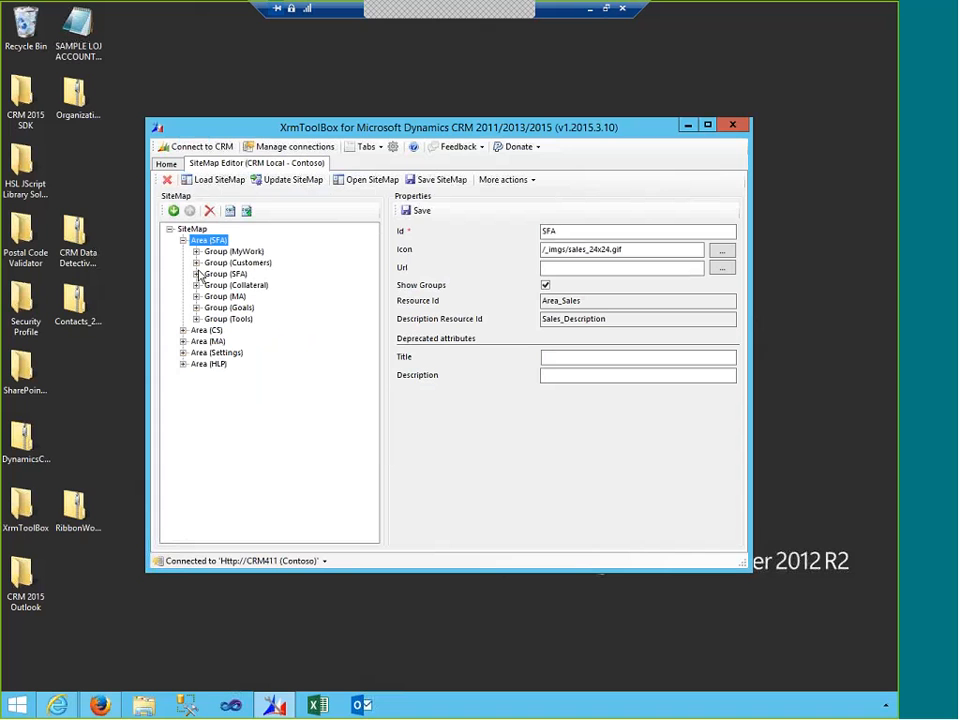
click(184, 331)
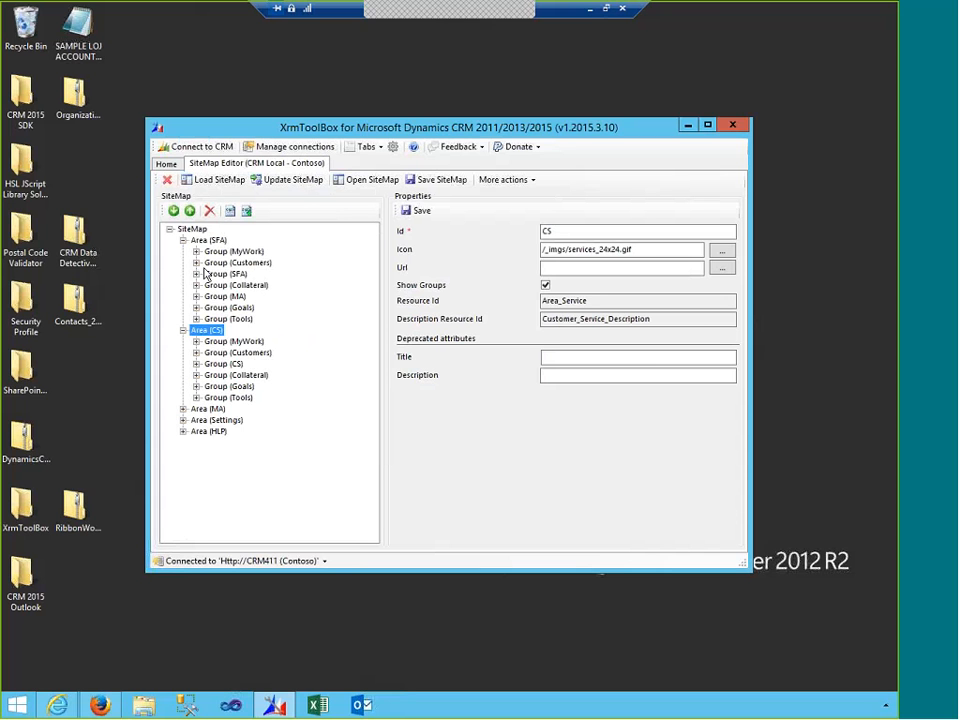
click(57, 706)
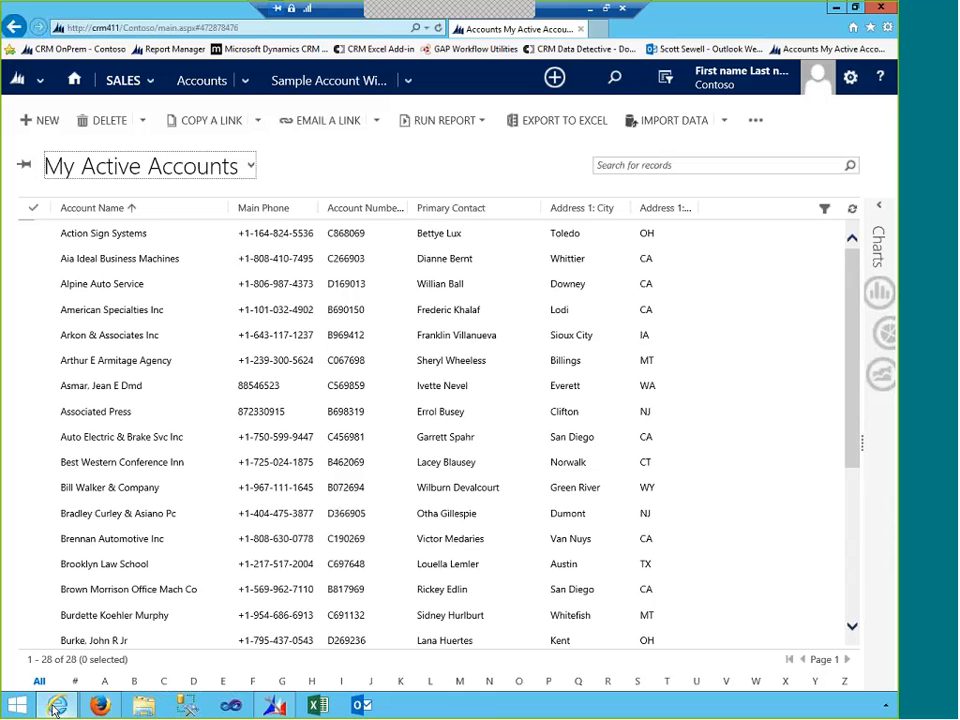
click(145, 80)
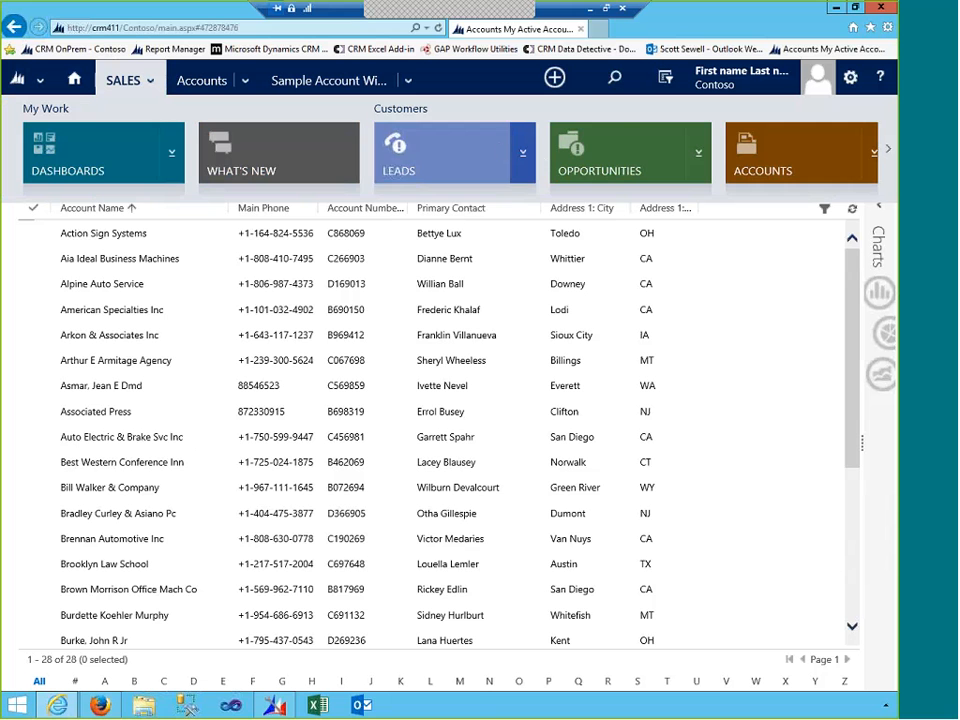
mouse_move(274, 705)
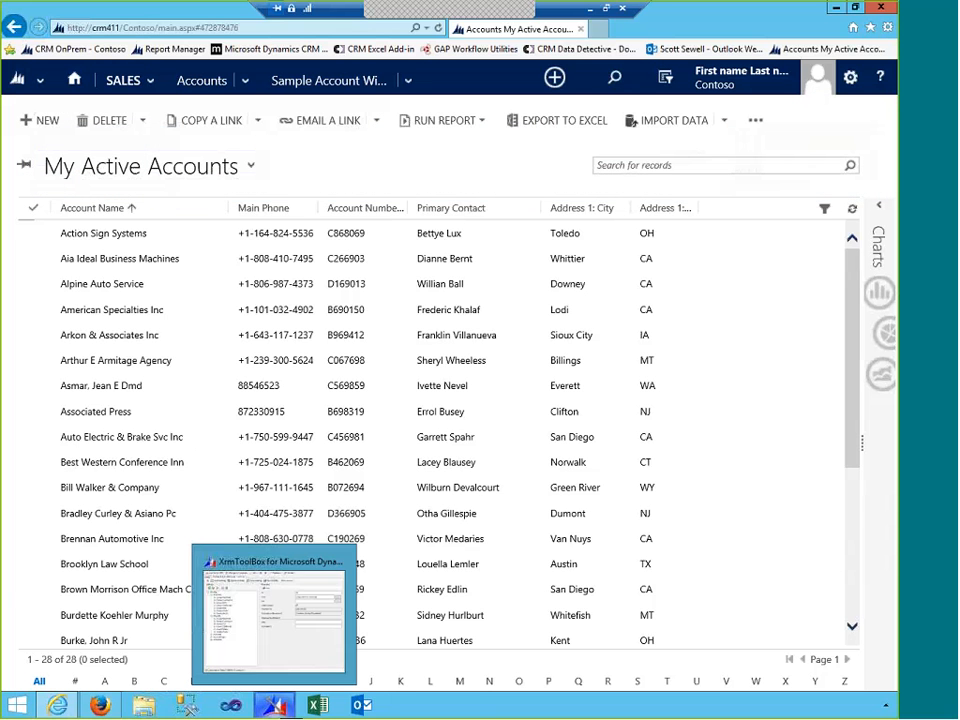
click(284, 660)
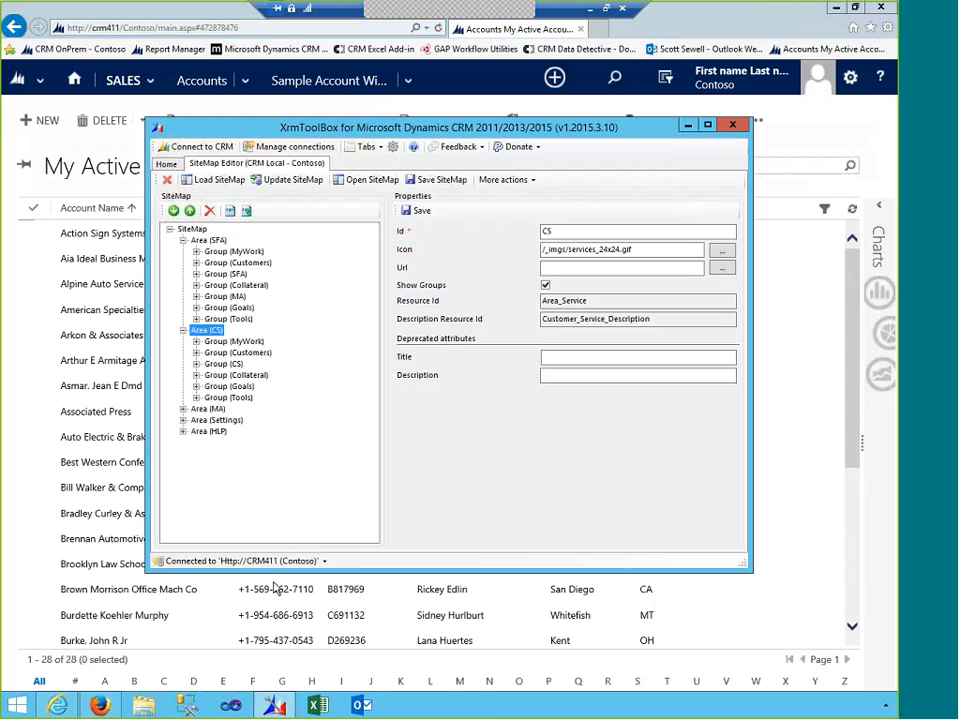
- Expand Group (Customers) and move nav_conts up three places to the top
click(197, 254)
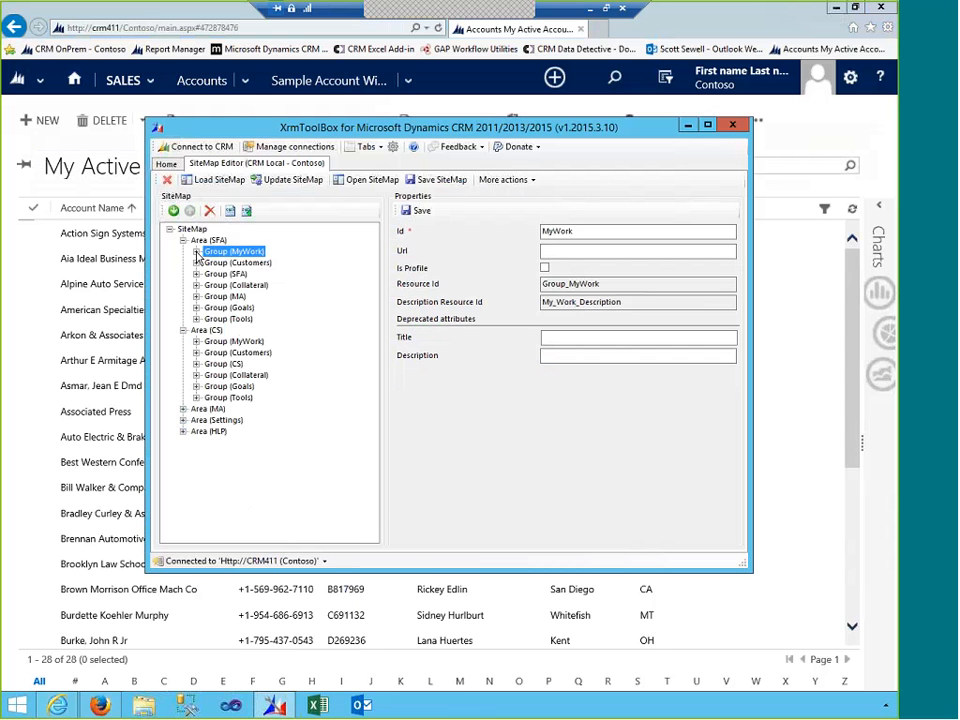
click(197, 262)
click(235, 262)
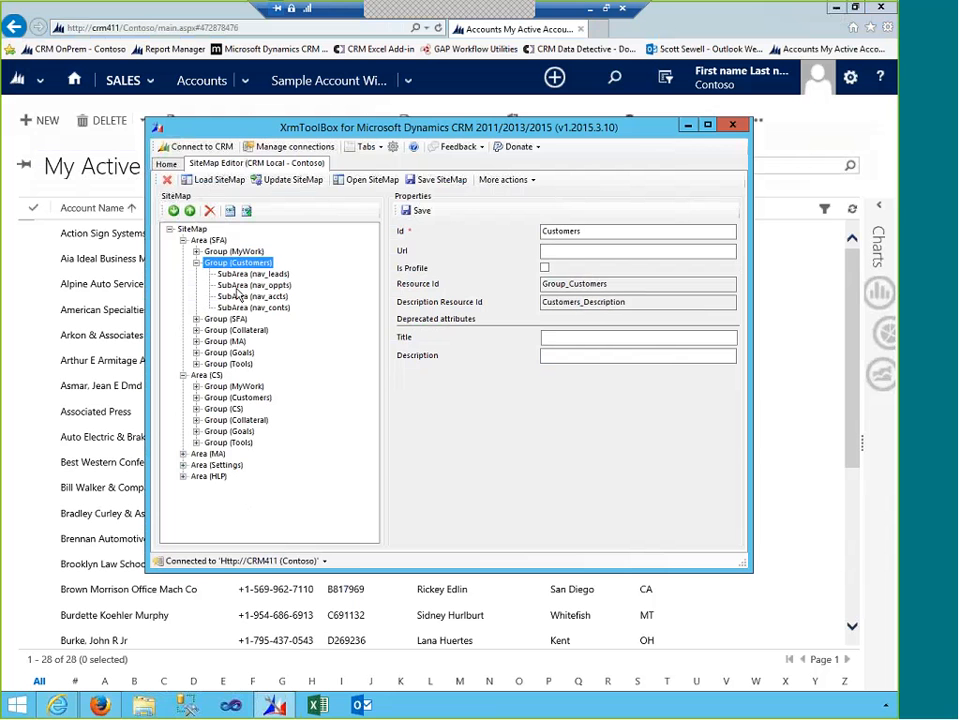
click(265, 308)
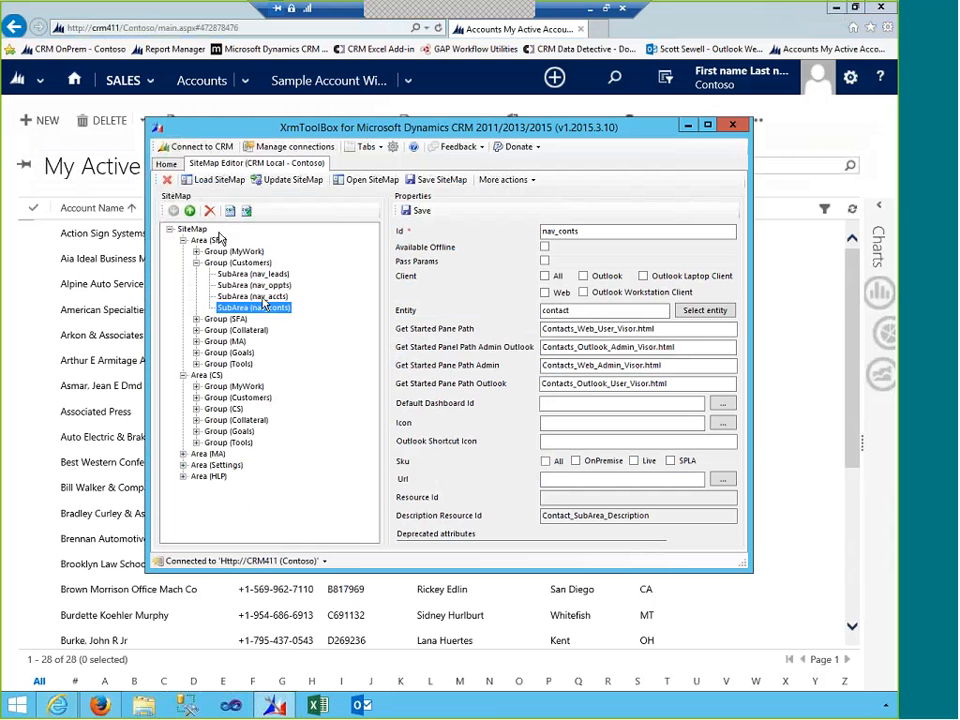
click(192, 212)
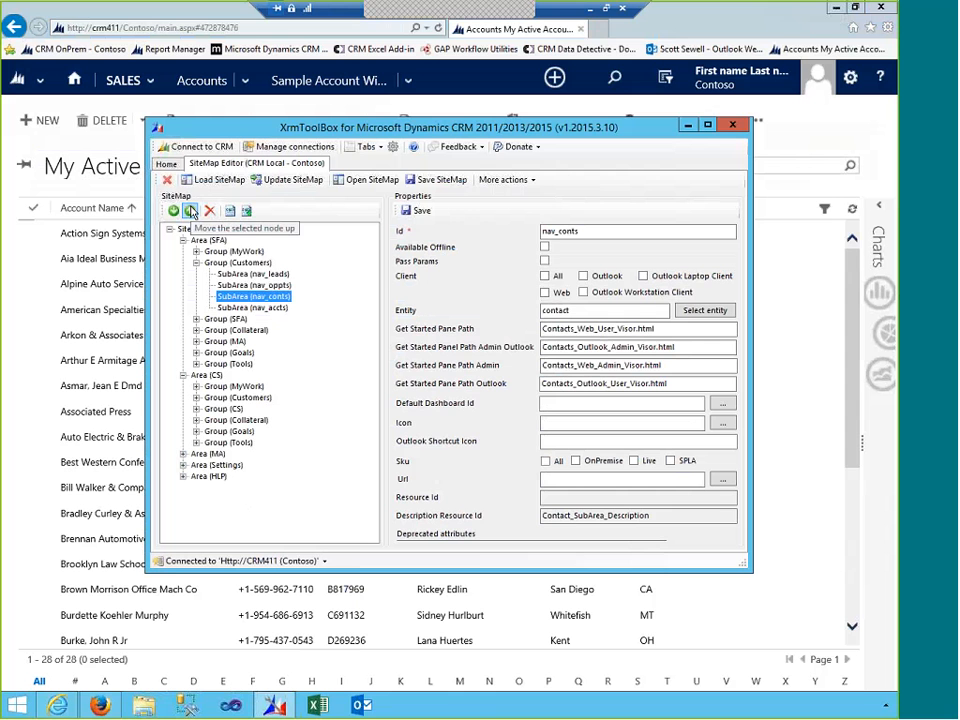
click(192, 212)
click(192, 212)
- Disable nav_leads, move nav_accts above nav_oppts, and publish the updated SiteMap
click(244, 288)
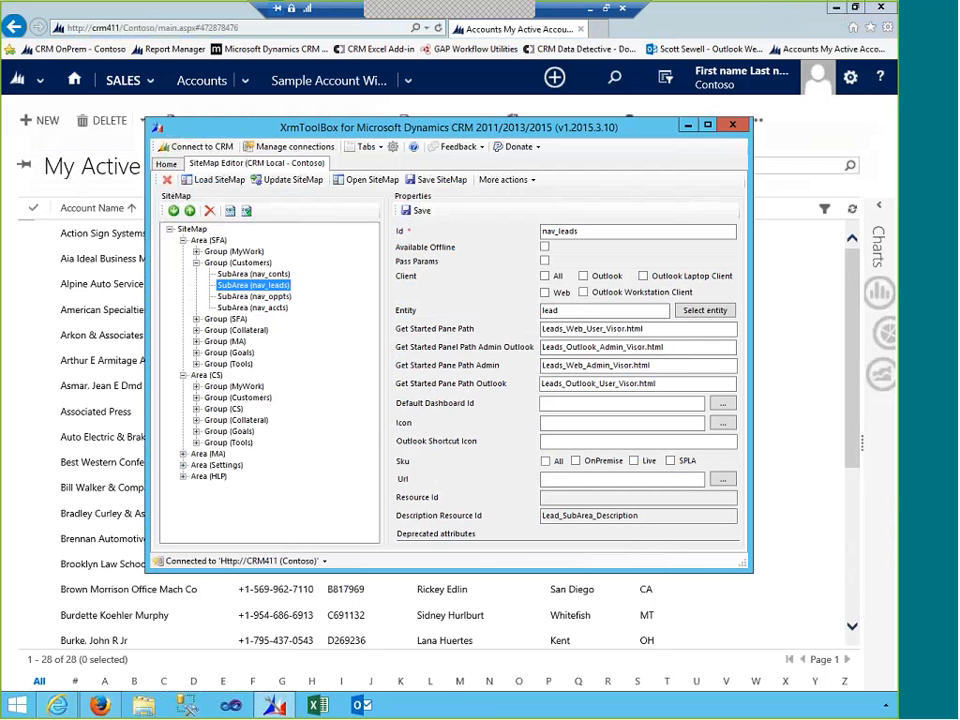
right_click(268, 287)
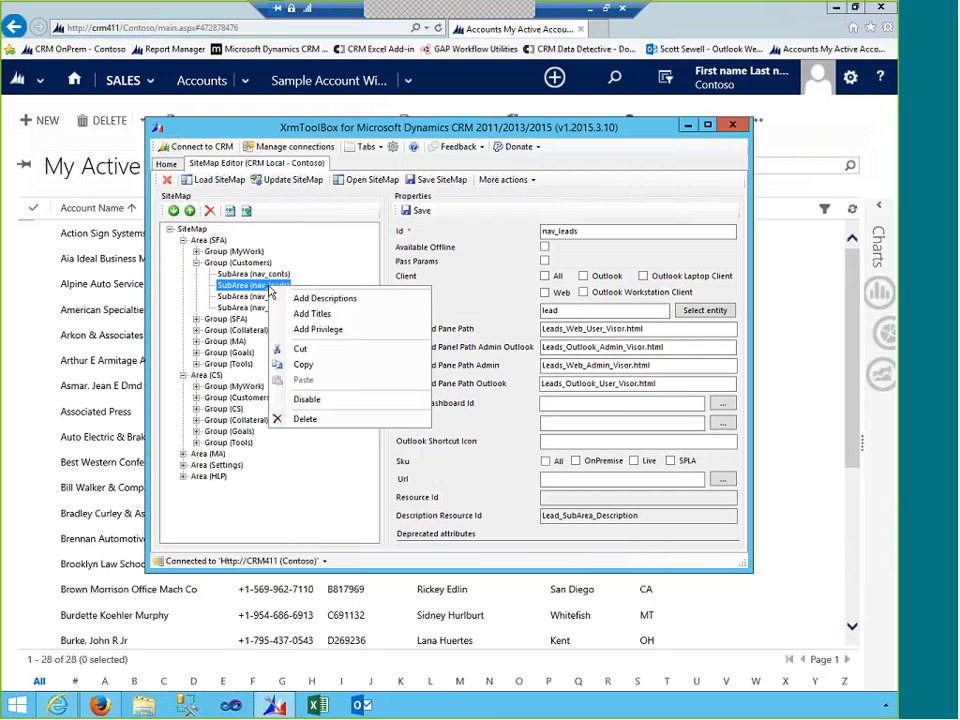
click(312, 399)
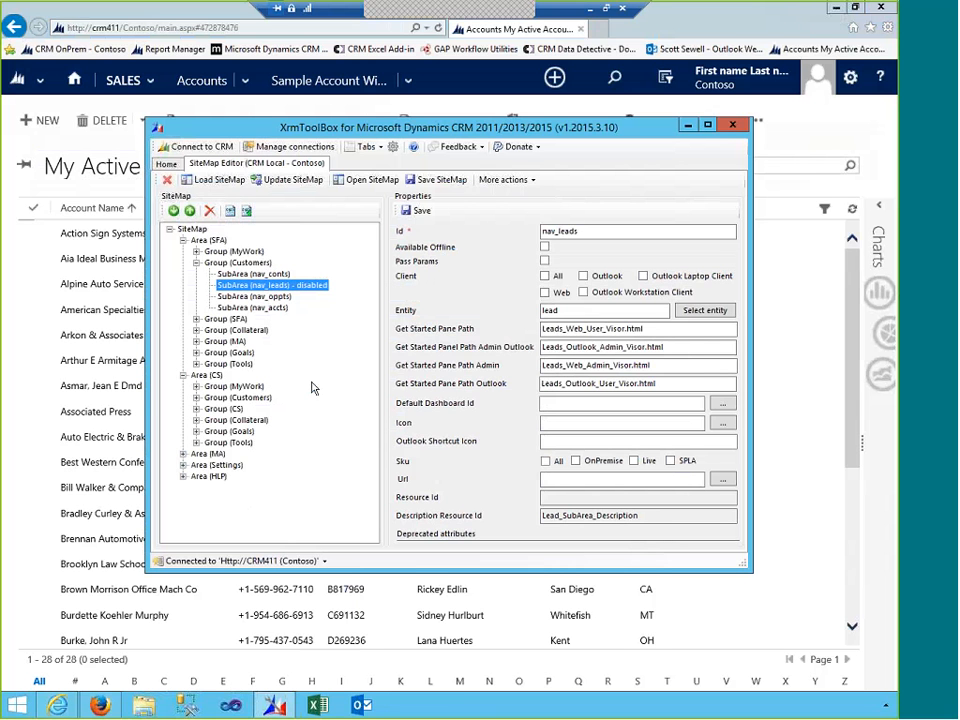
click(277, 310)
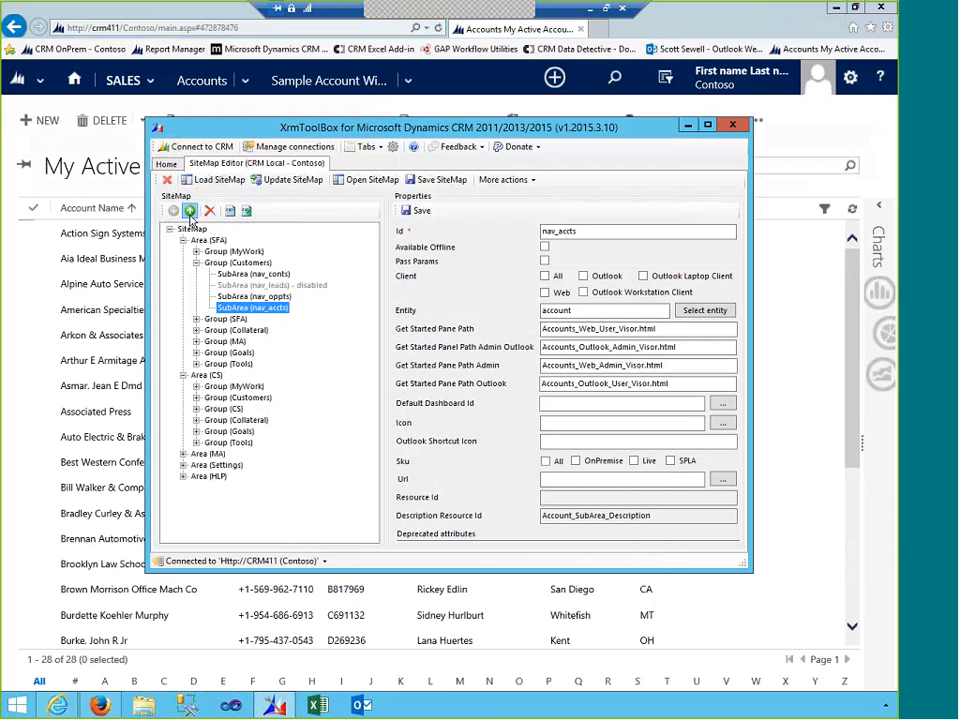
click(189, 210)
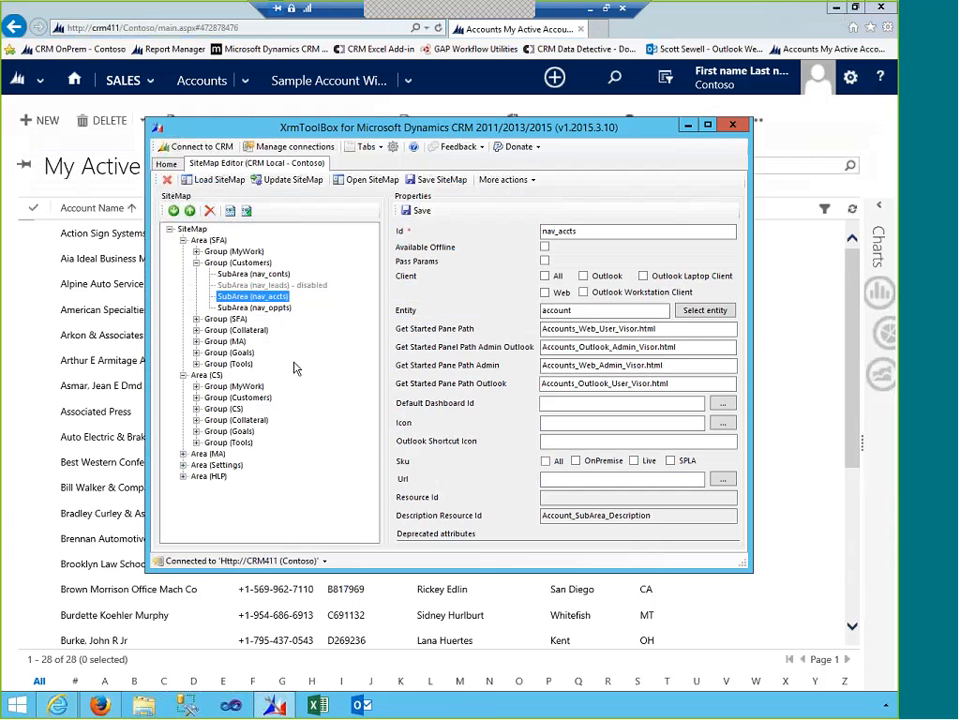
click(293, 182)
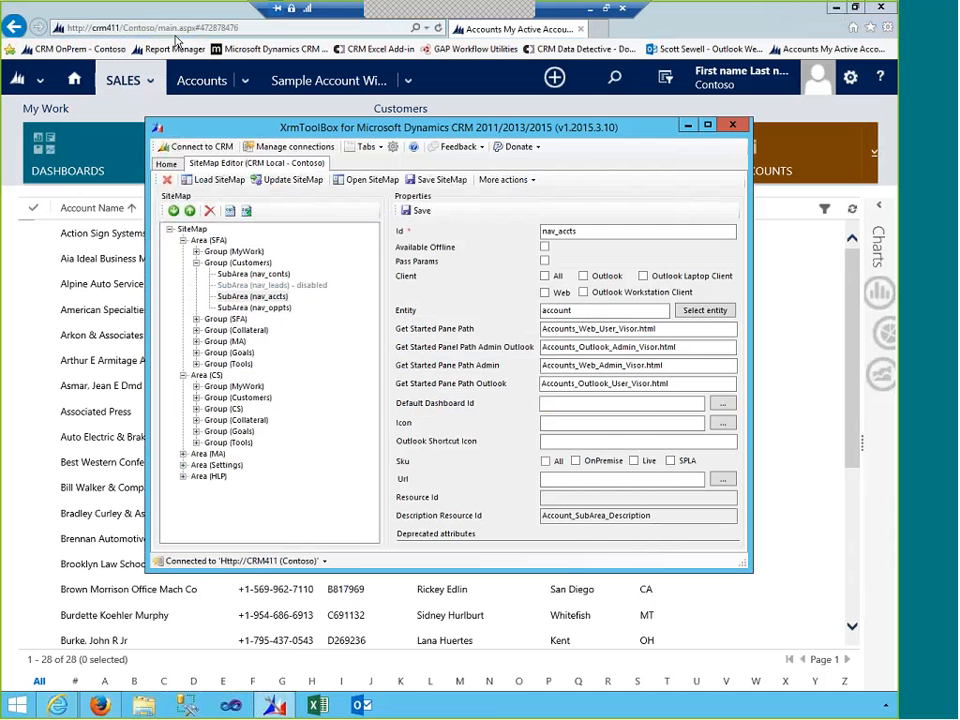
- Refresh CRM in the browser and open SALES navigation to see Contacts, Accounts, Opportunities without Leads
click(439, 30)
click(439, 30)
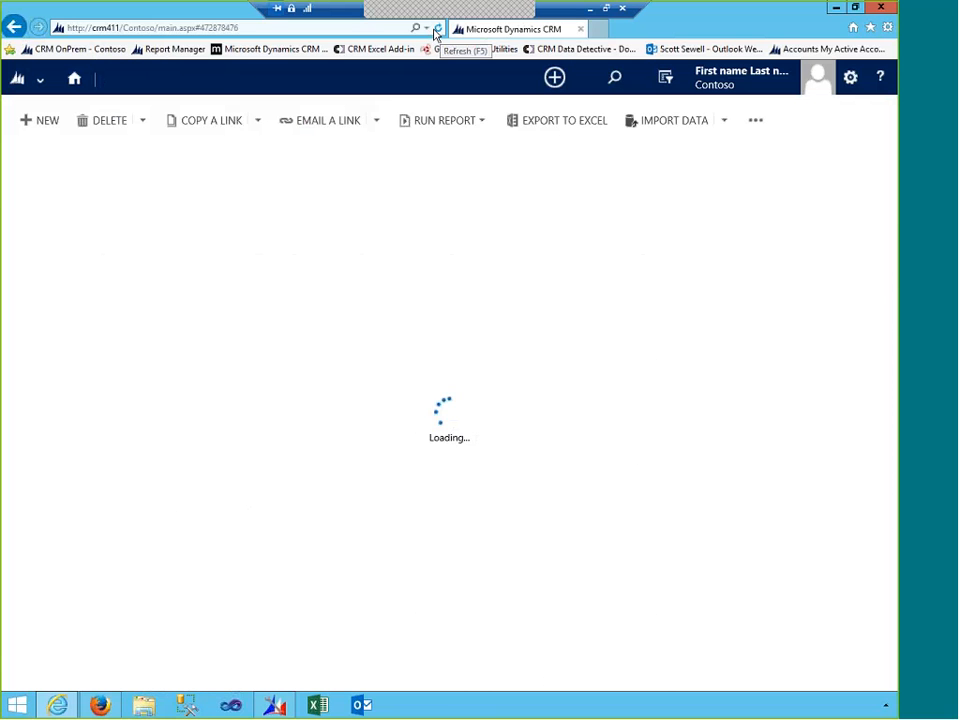
click(152, 80)
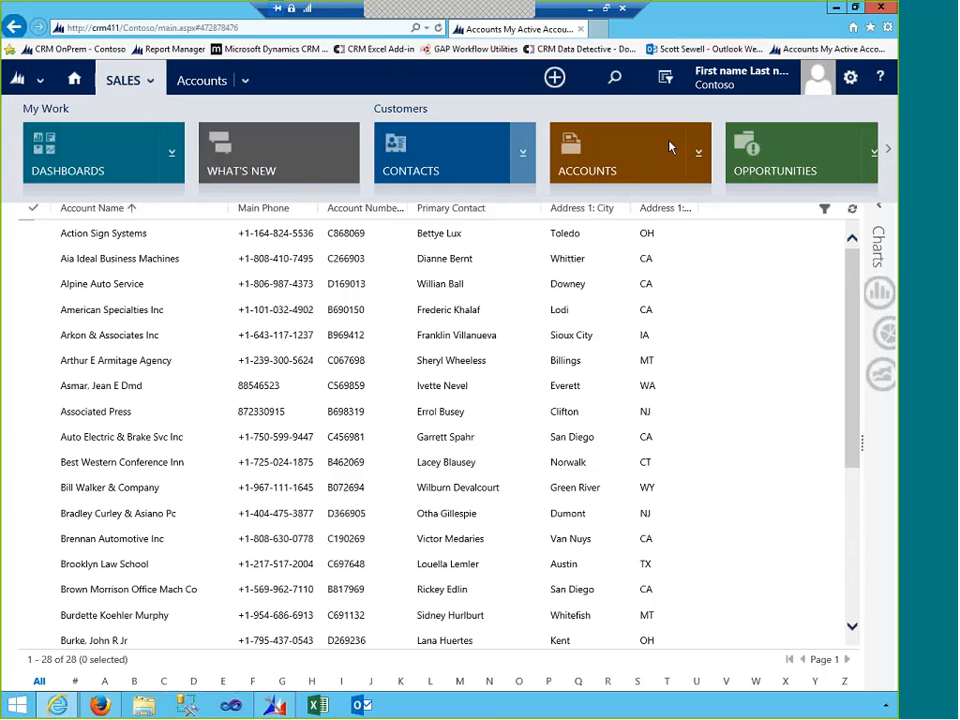
- Page the SALES navigation tiles right to show Goals and Tools groups
click(888, 148)
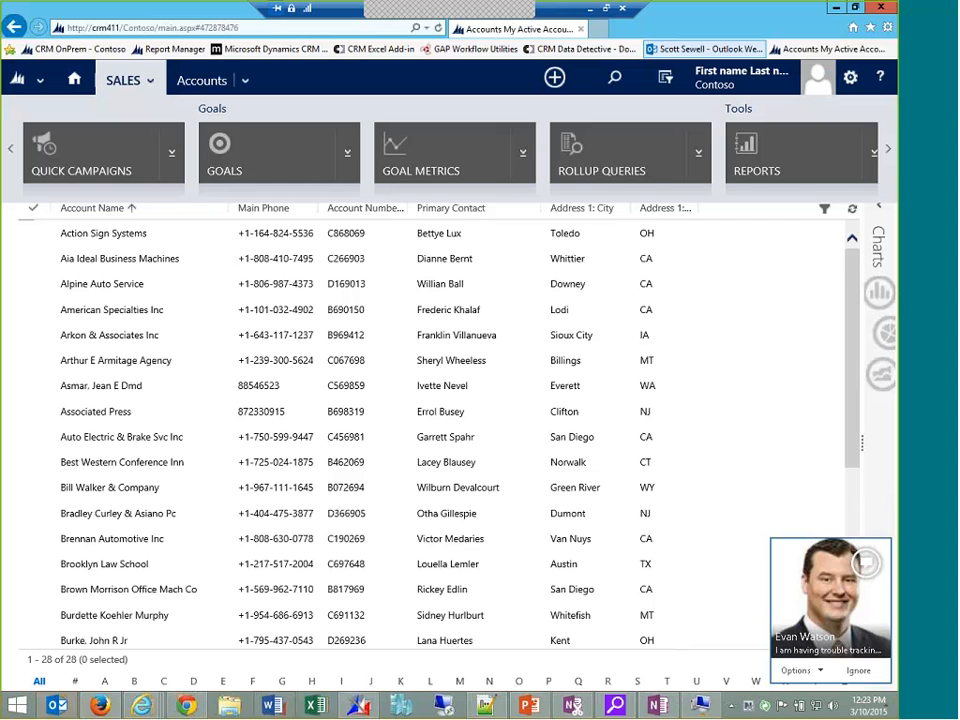
- Ignore the incoming Lync call, set Lync presence to Do Not Disturb, and restore the CRM window
mouse_move(836, 657)
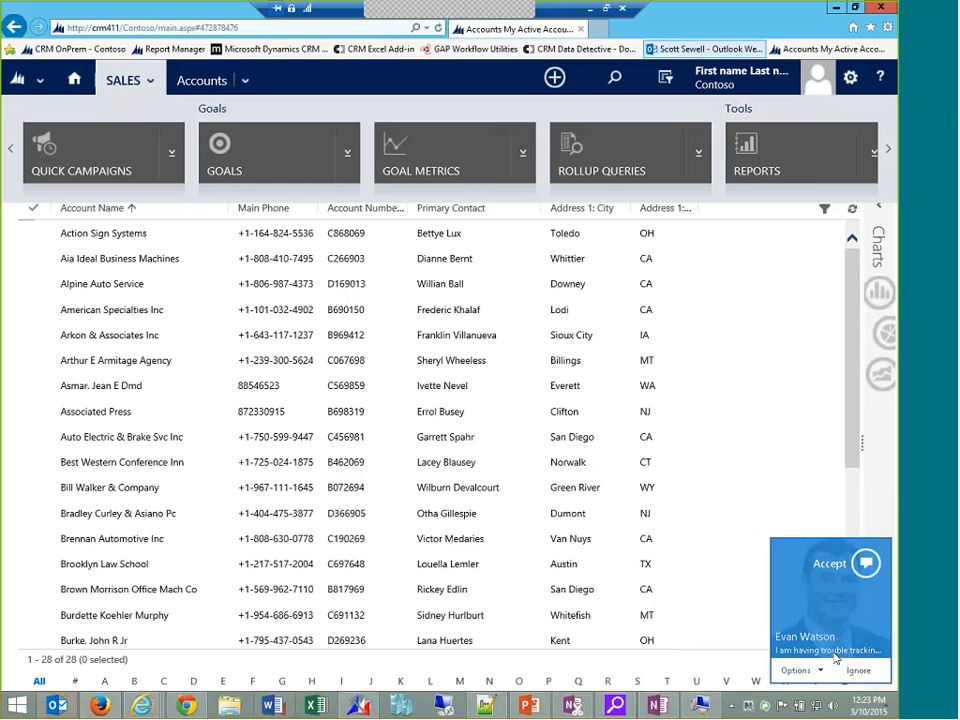
click(857, 671)
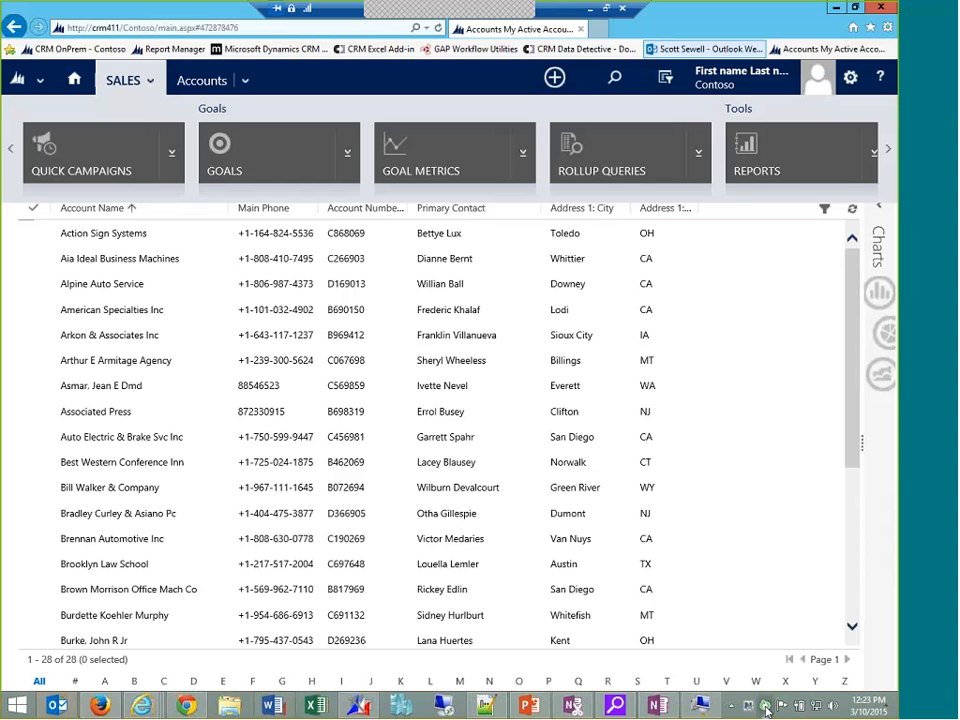
right_click(765, 707)
mouse_move(737, 612)
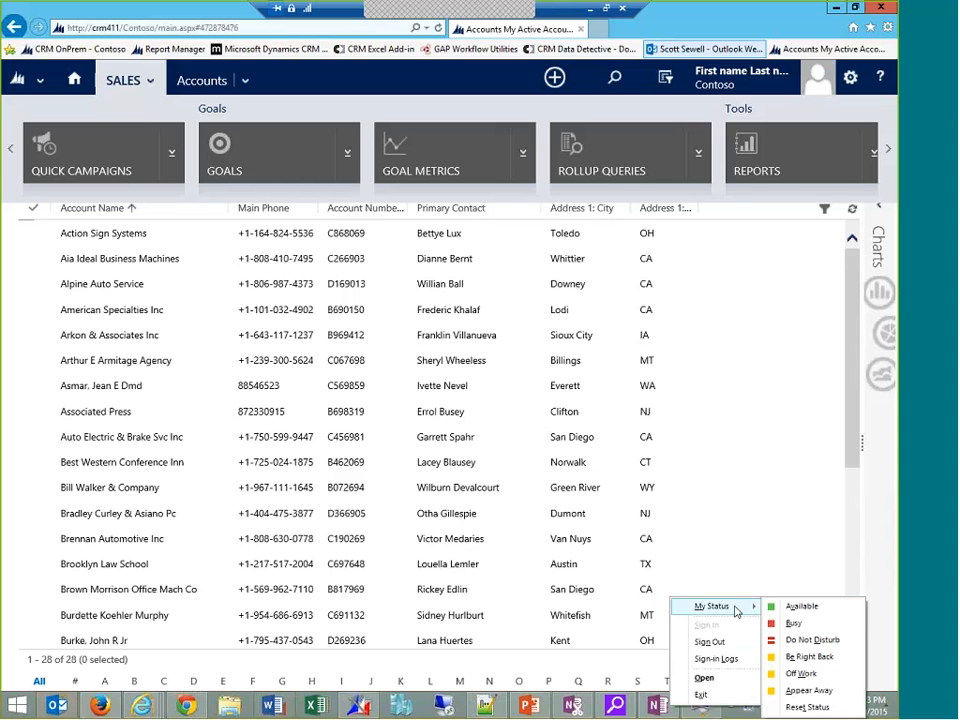
click(792, 636)
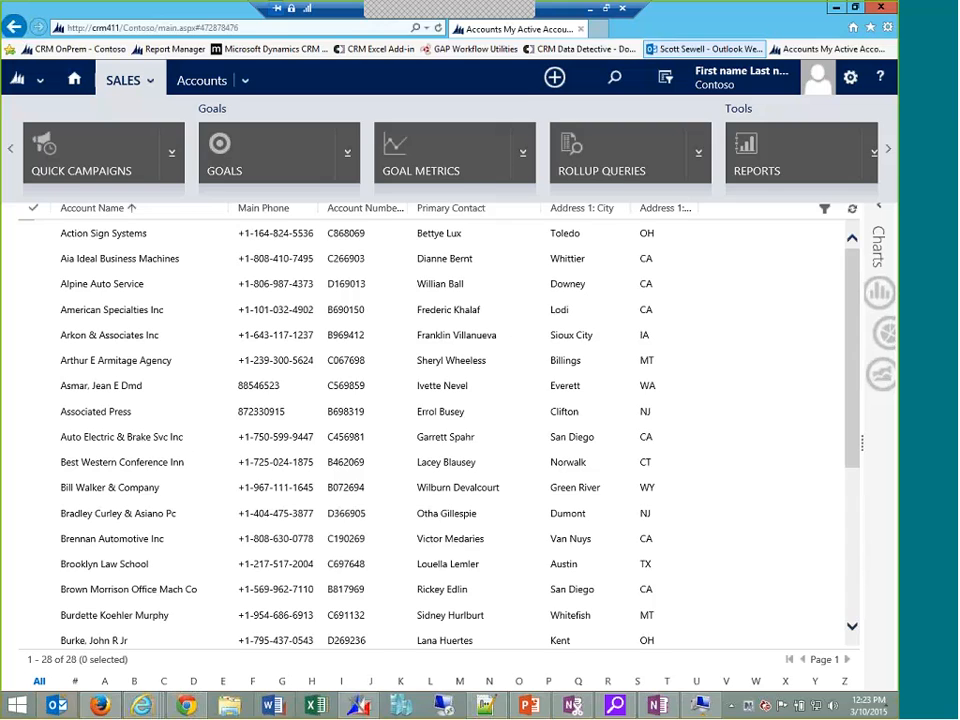
double_click(757, 17)
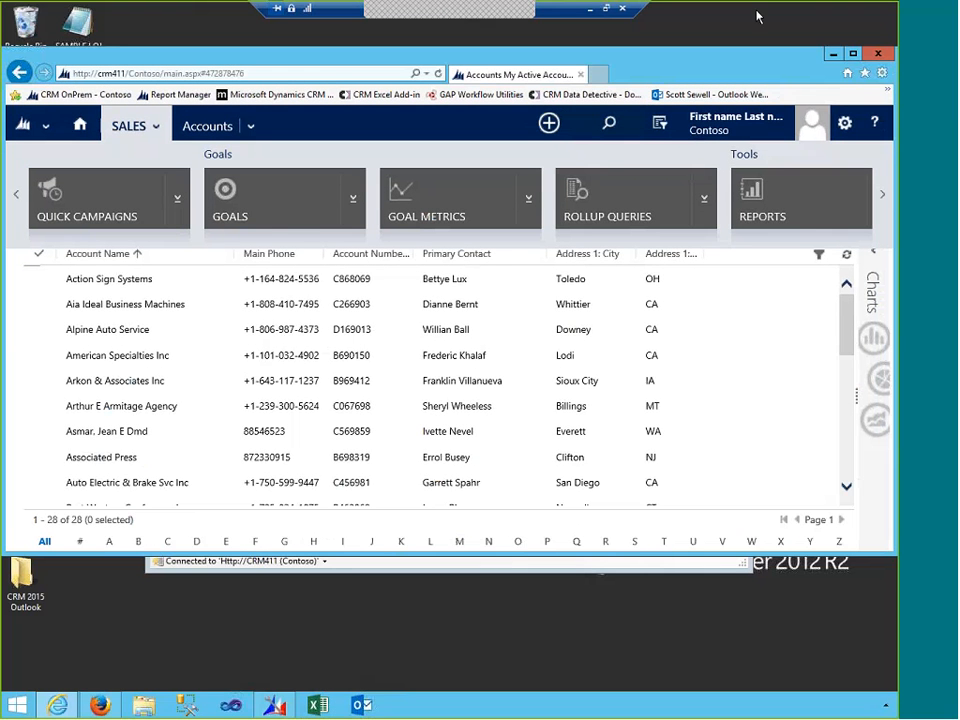
- Maximize the Internet Explorer window so CRM's My Active Accounts list of 28 accounts fills the screen
double_click(848, 62)
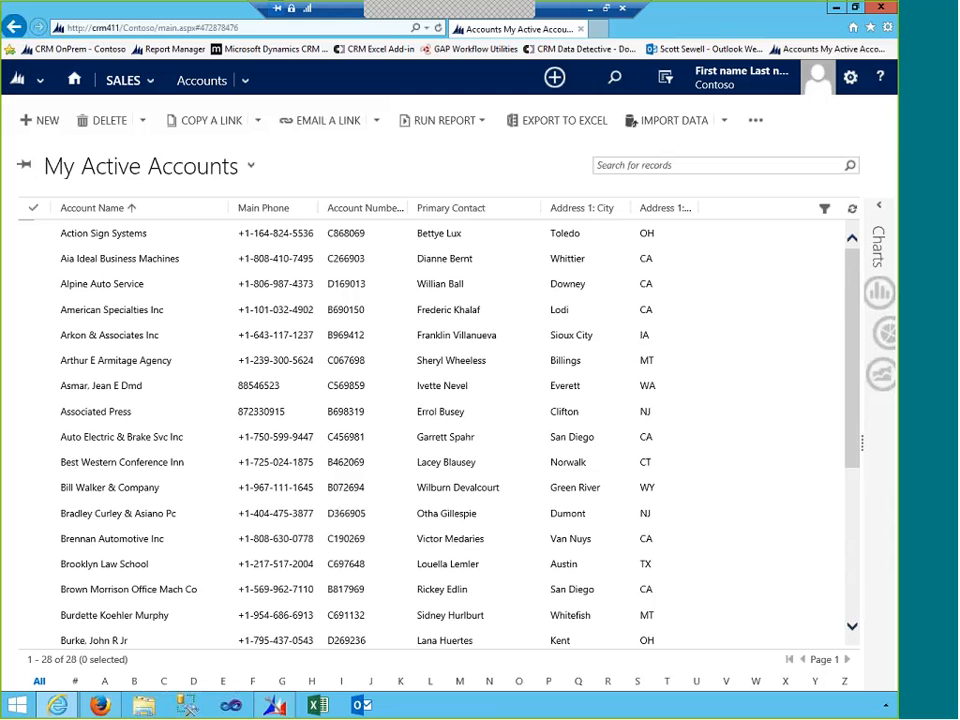
- Bring Firefox forward, scroll xrmtoolbox.com down to its support section and back, then minimize Firefox
click(100, 706)
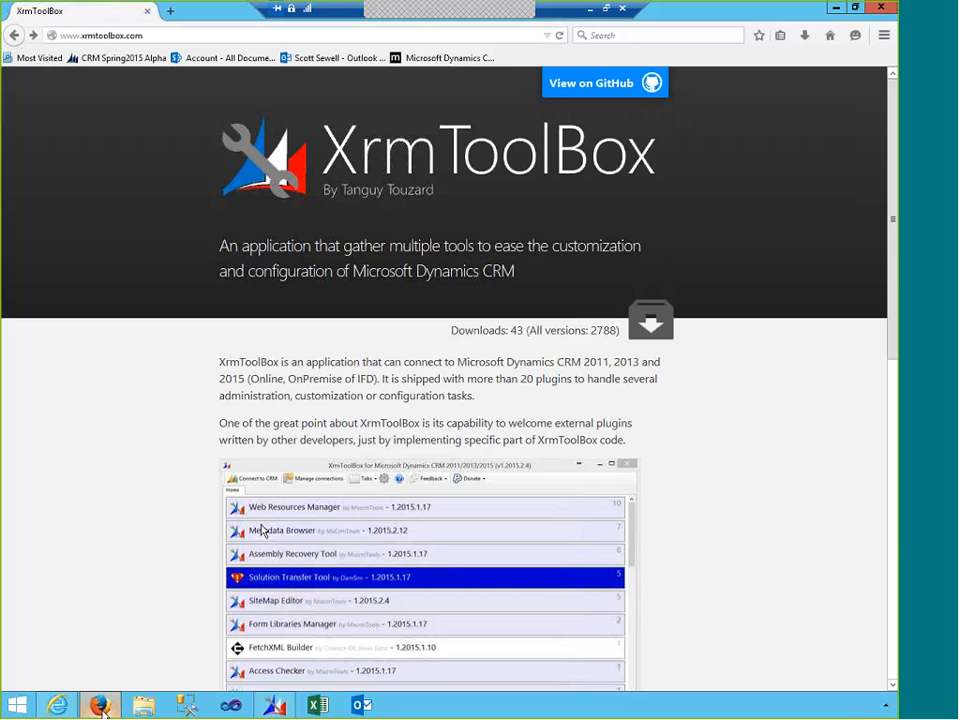
scroll(549, 285, down, 5)
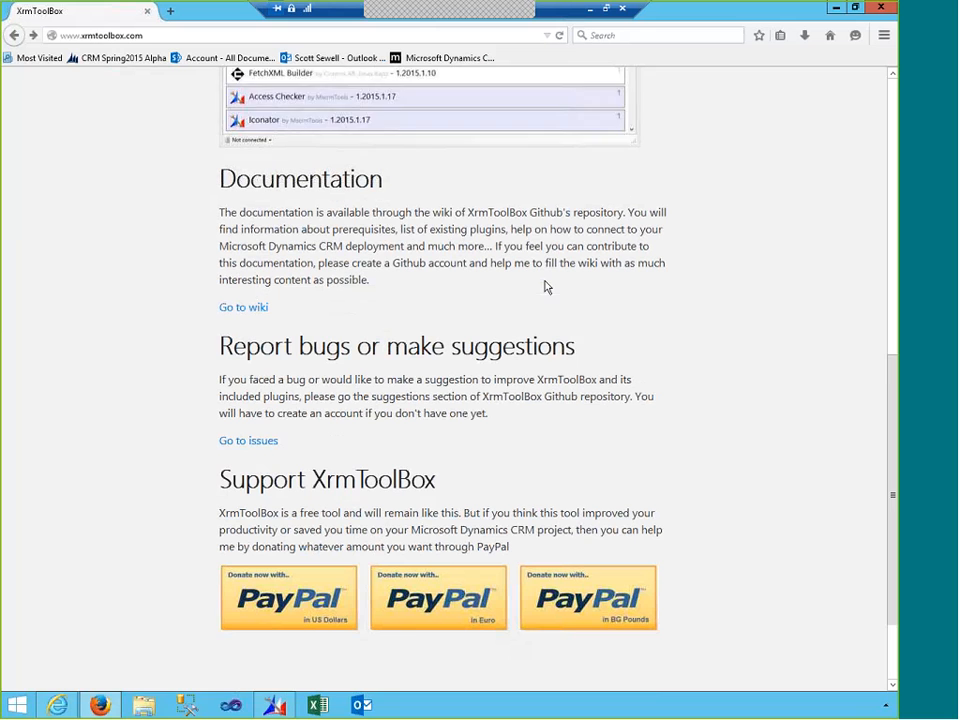
scroll(546, 287, down, 2)
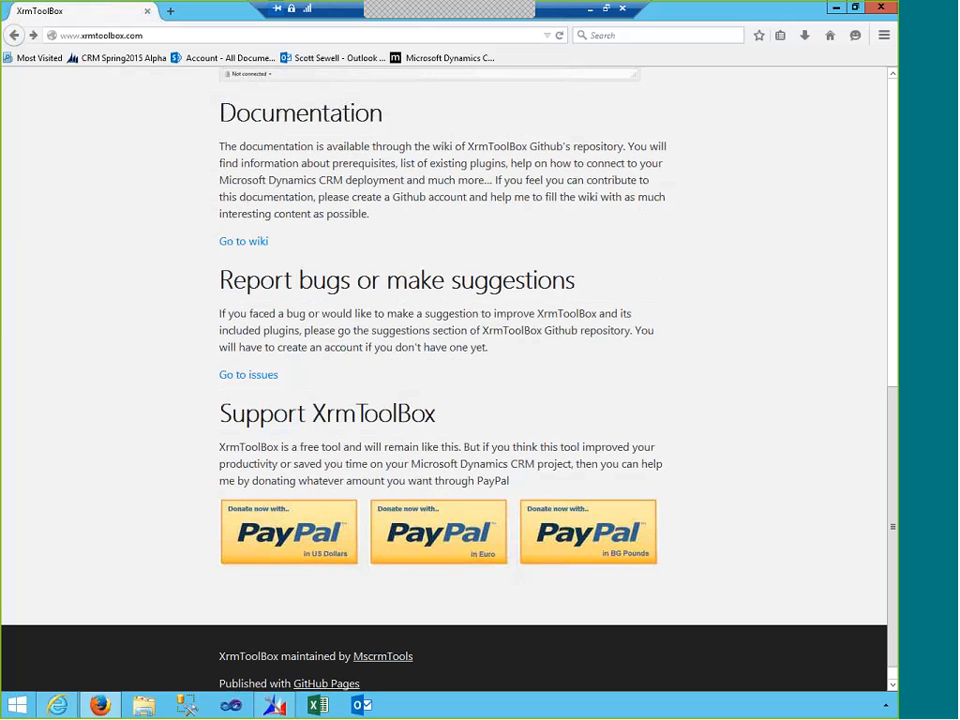
scroll(672, 378, up, 5)
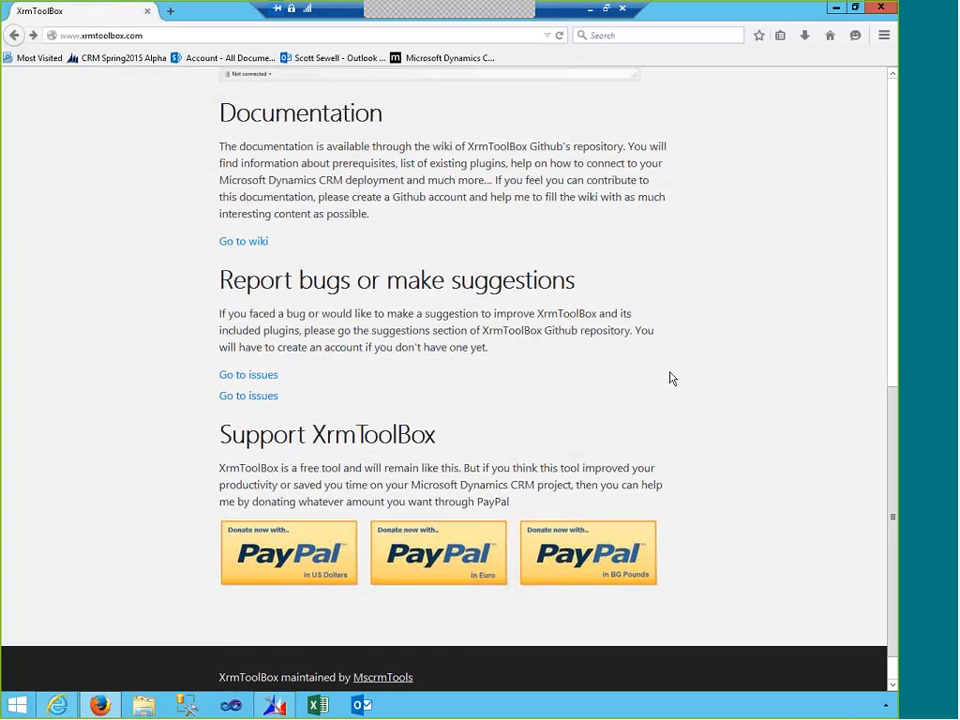
scroll(672, 378, up, 2)
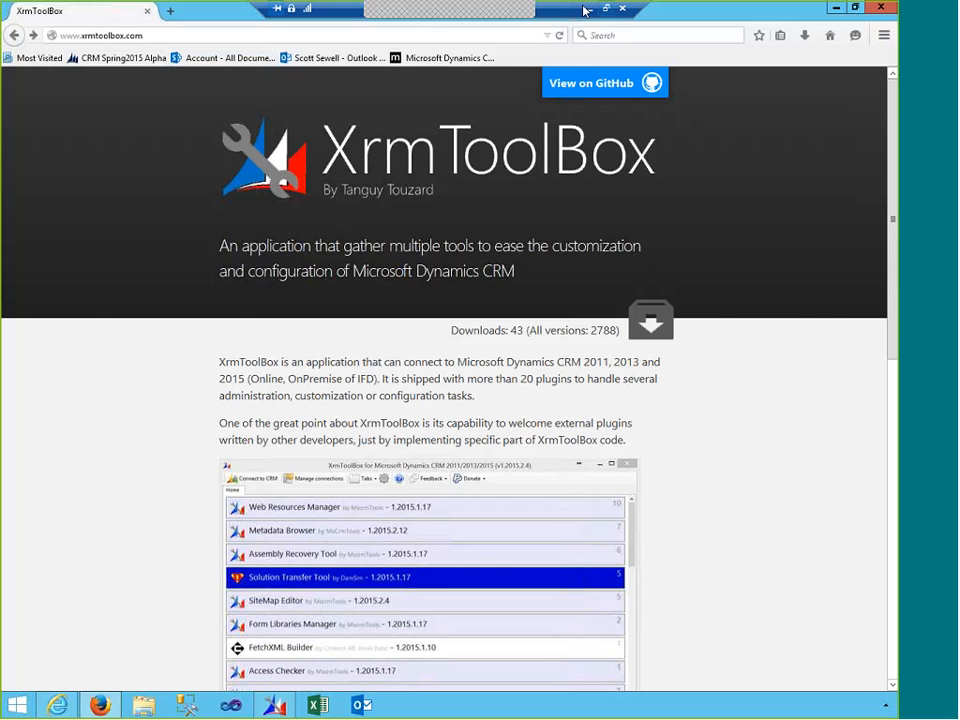
click(831, 9)
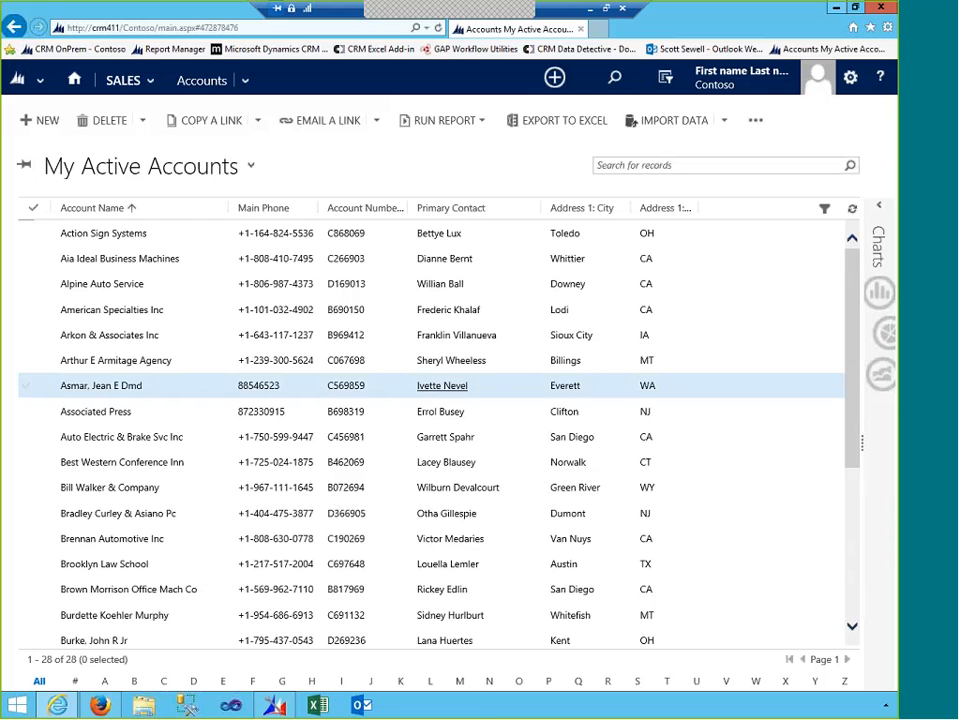
- Close the SiteMap Editor and Privileges Discovery tabs, confirming Yes each time, and scroll the plugin list
click(268, 711)
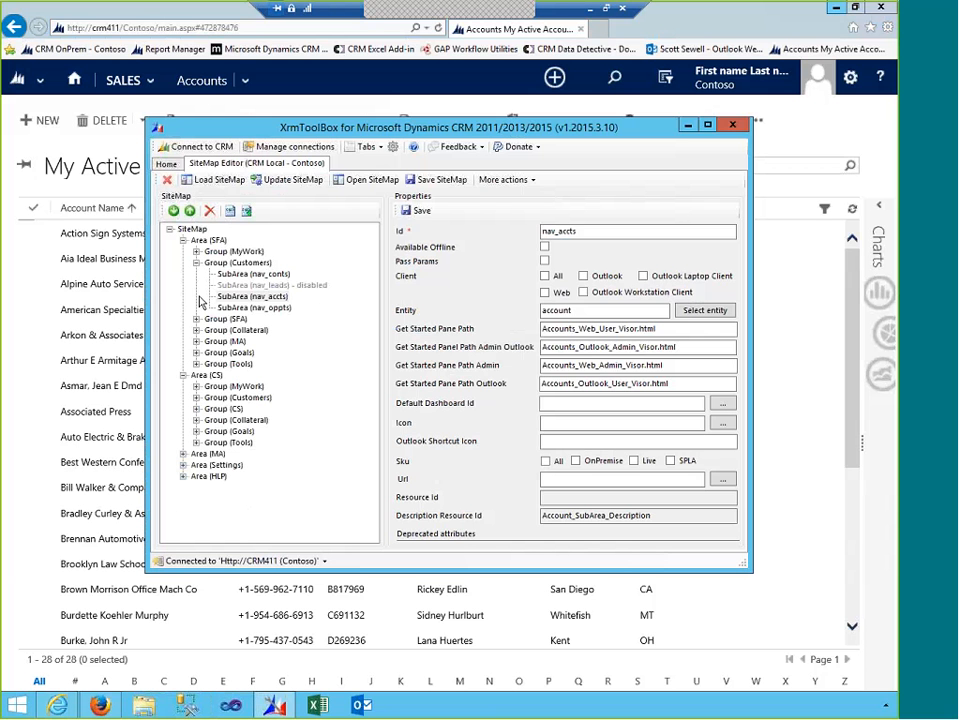
click(168, 179)
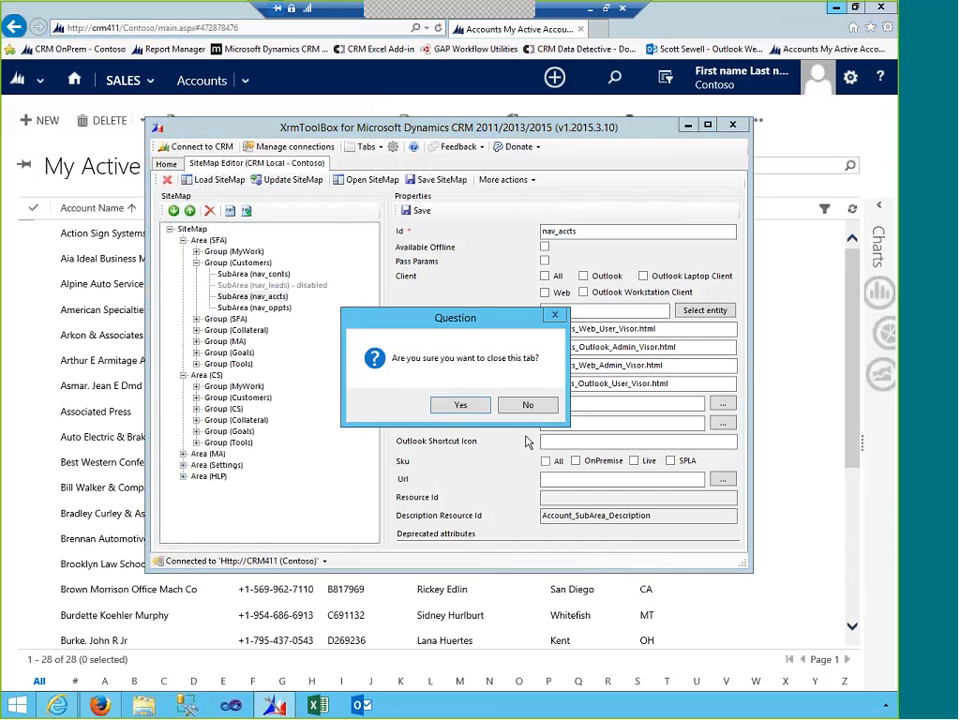
click(466, 410)
click(467, 414)
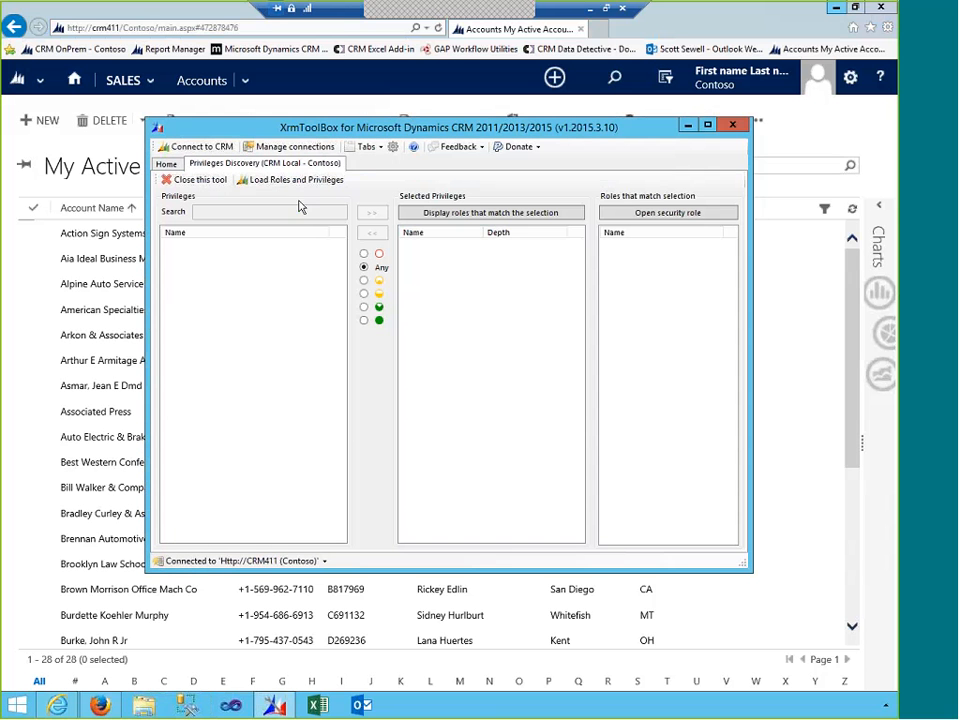
click(170, 179)
click(461, 405)
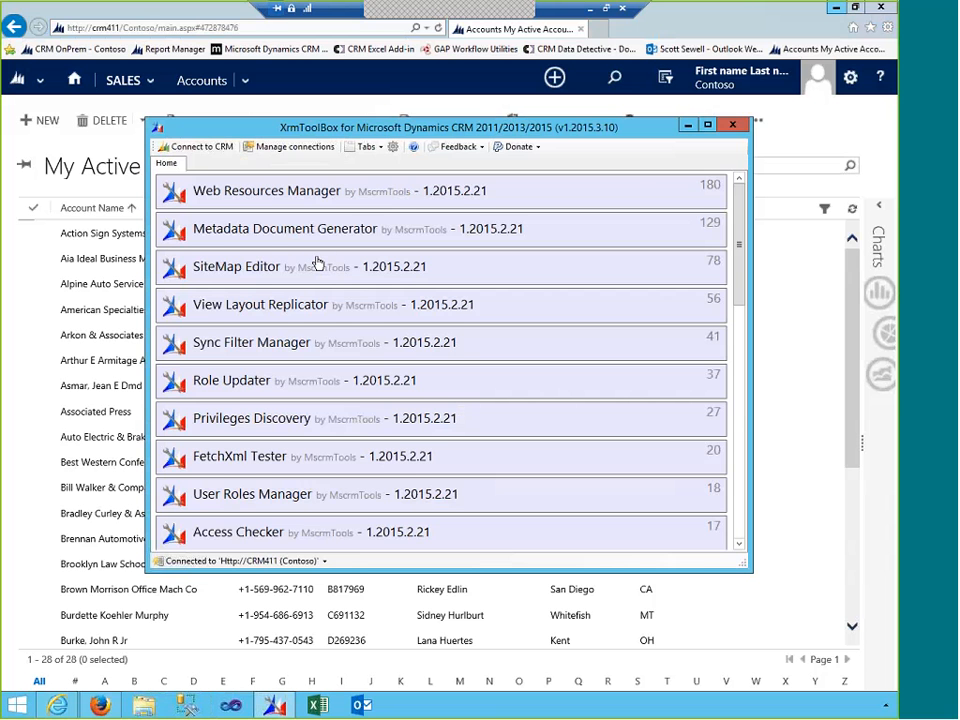
scroll(317, 262, down, 6)
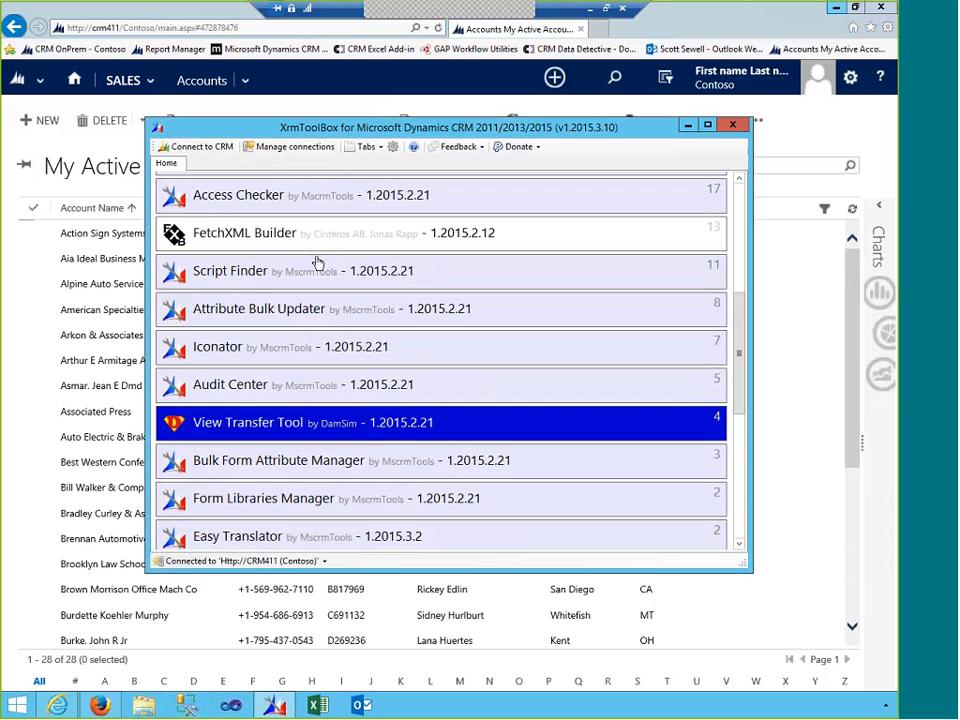
scroll(317, 262, down, 5)
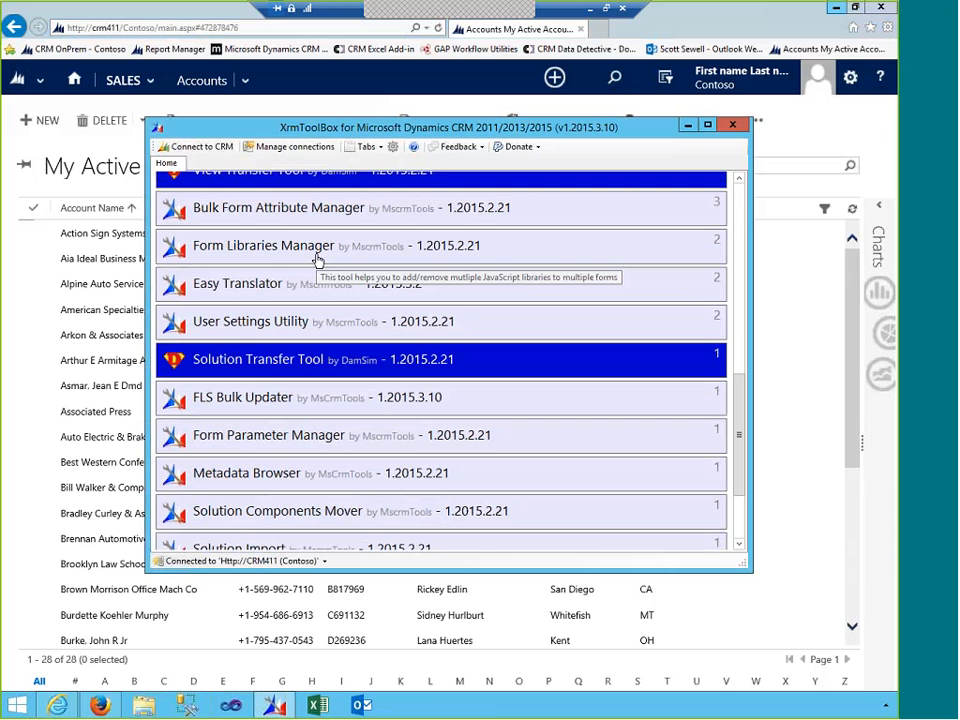
- Launch FLS Bulk Updater on CRM Local - Contoso and load the secured fields Open Deals and Open Revenue
click(308, 400)
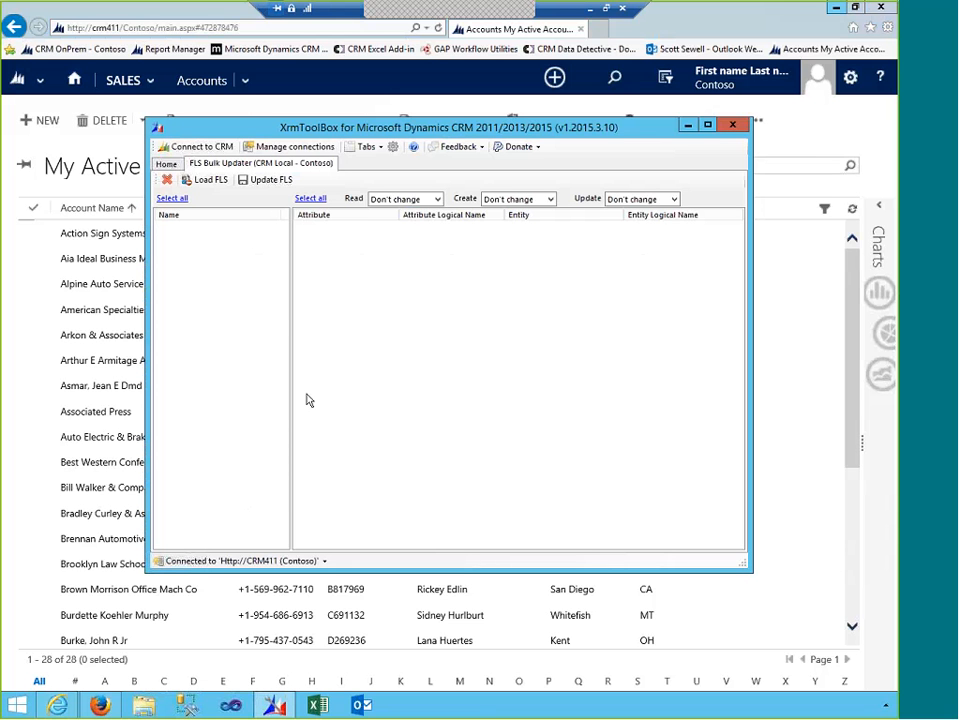
click(209, 183)
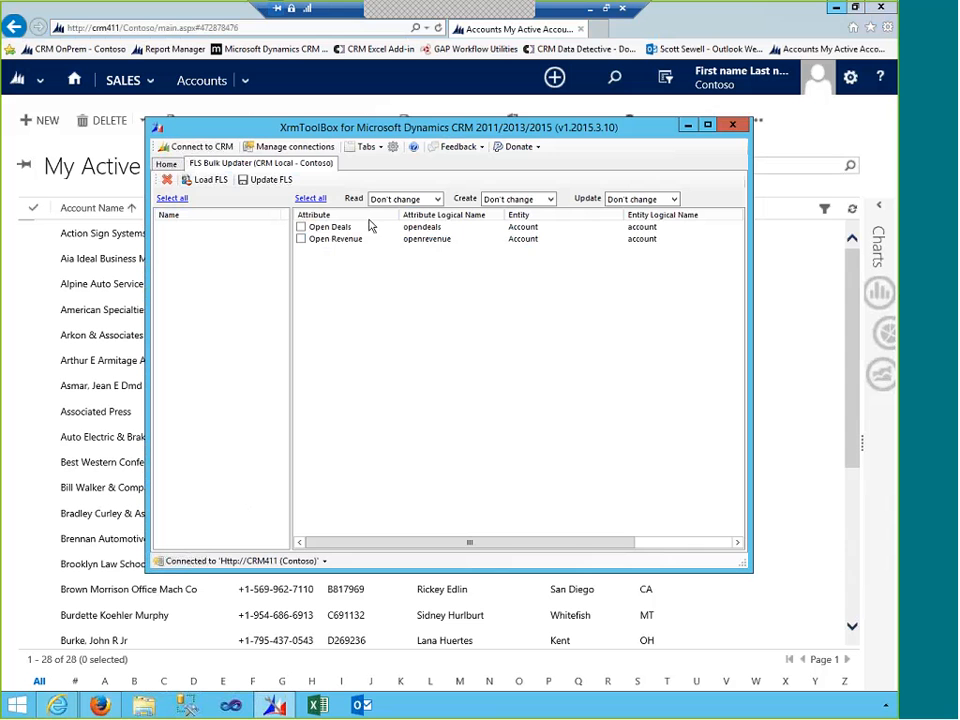
- Select all secured Account attributes, then close FLS Bulk Updater confirming Yes
click(310, 198)
click(167, 180)
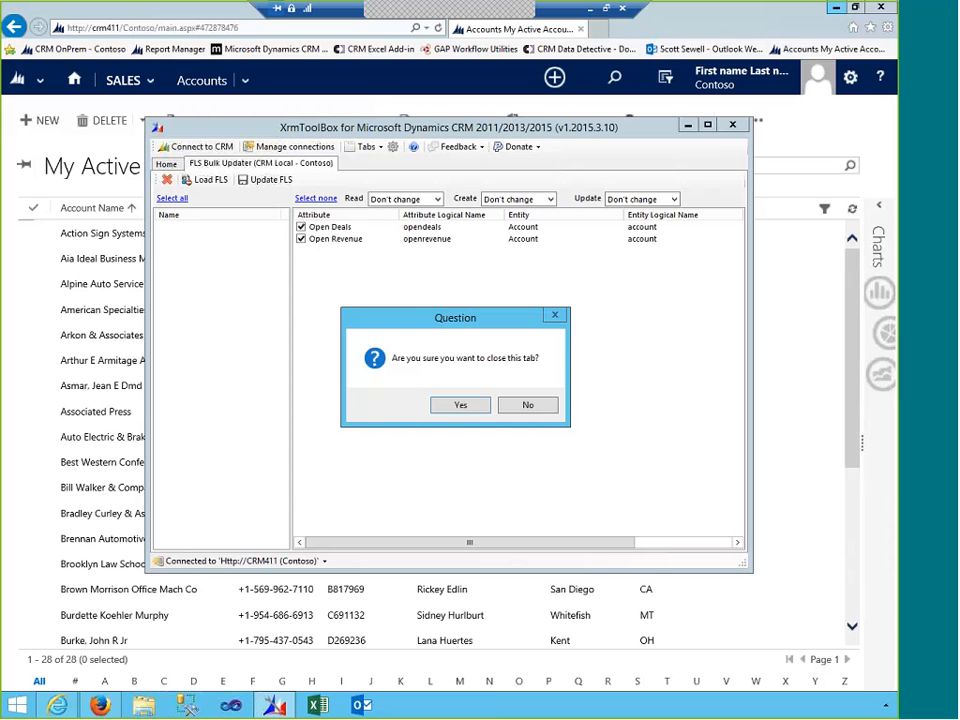
click(473, 414)
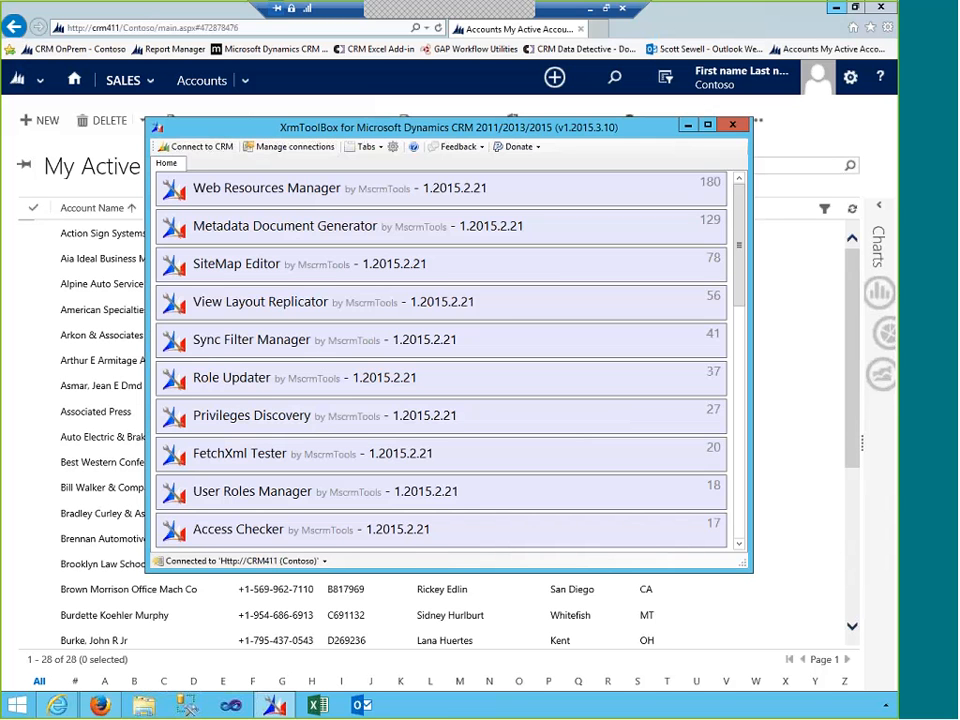
- Launch Privileges Discovery from the plugin list on CRM Local - Contoso
click(285, 427)
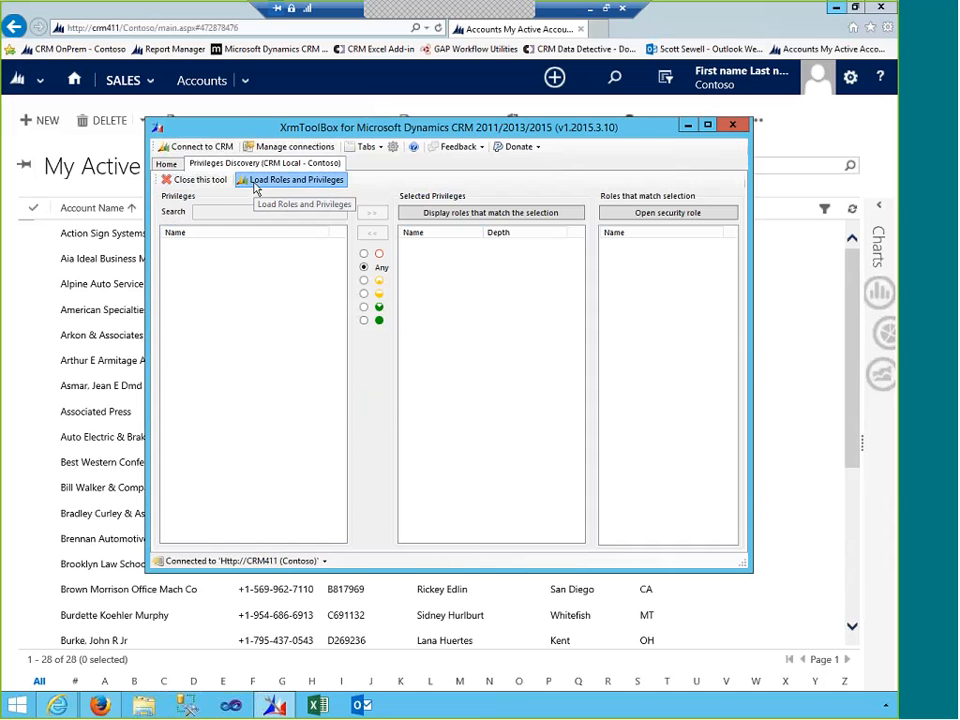
- Load all roles and privileges from CRM and search the privilege list for 'inc'
click(254, 189)
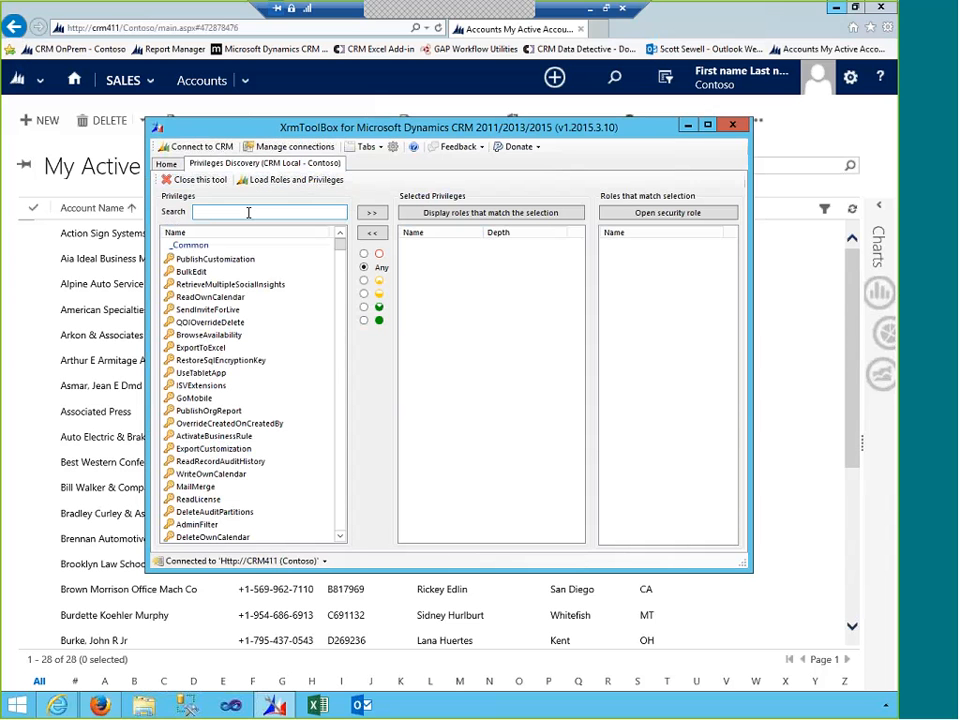
click(247, 213)
text(ca)
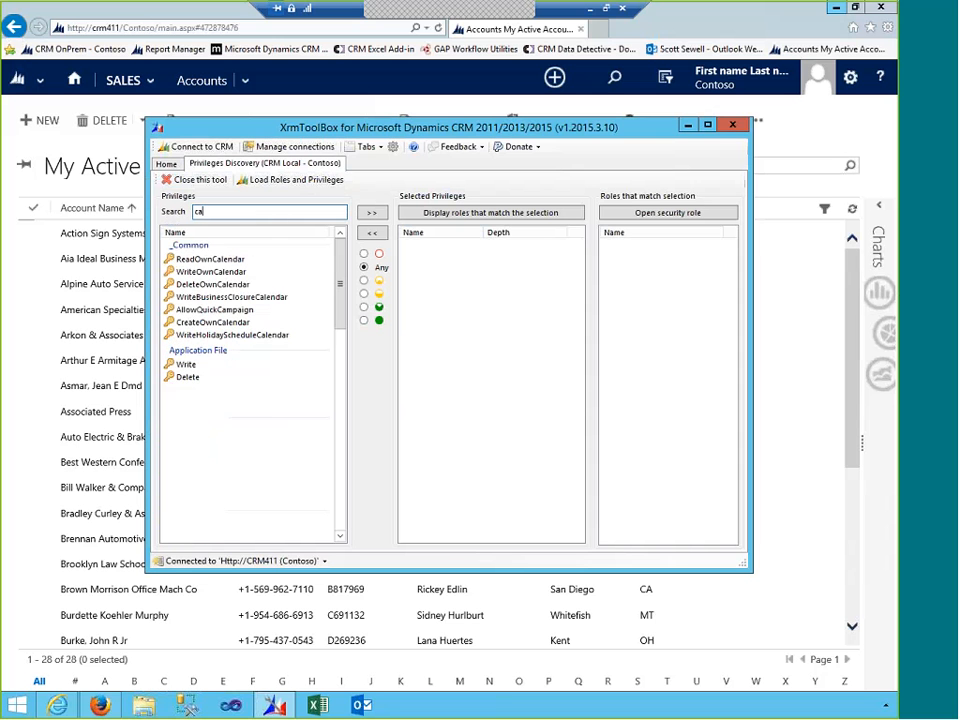
key(BackSpace)
key(BackSpace)
text(inc)
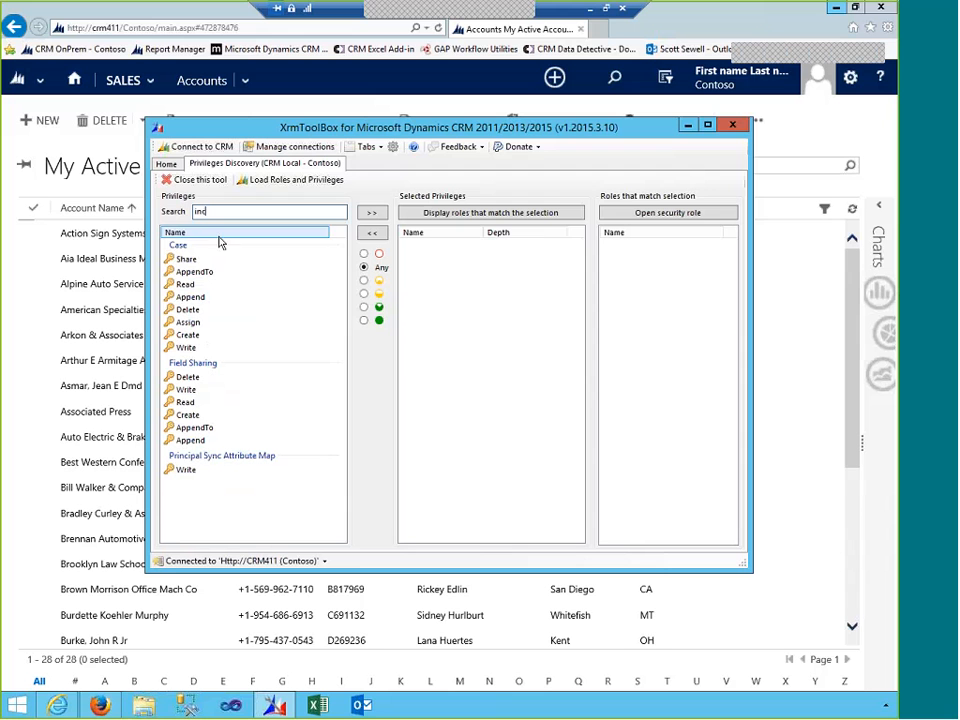
- Add Case Delete to the selection and display the six roles holding it at any depth
click(188, 310)
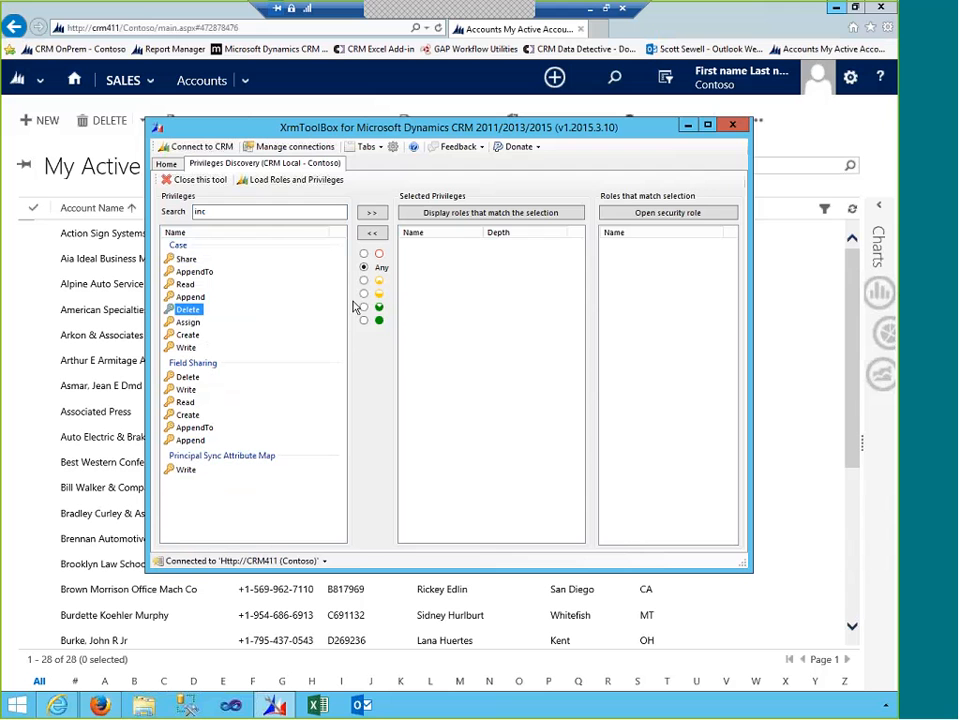
click(372, 213)
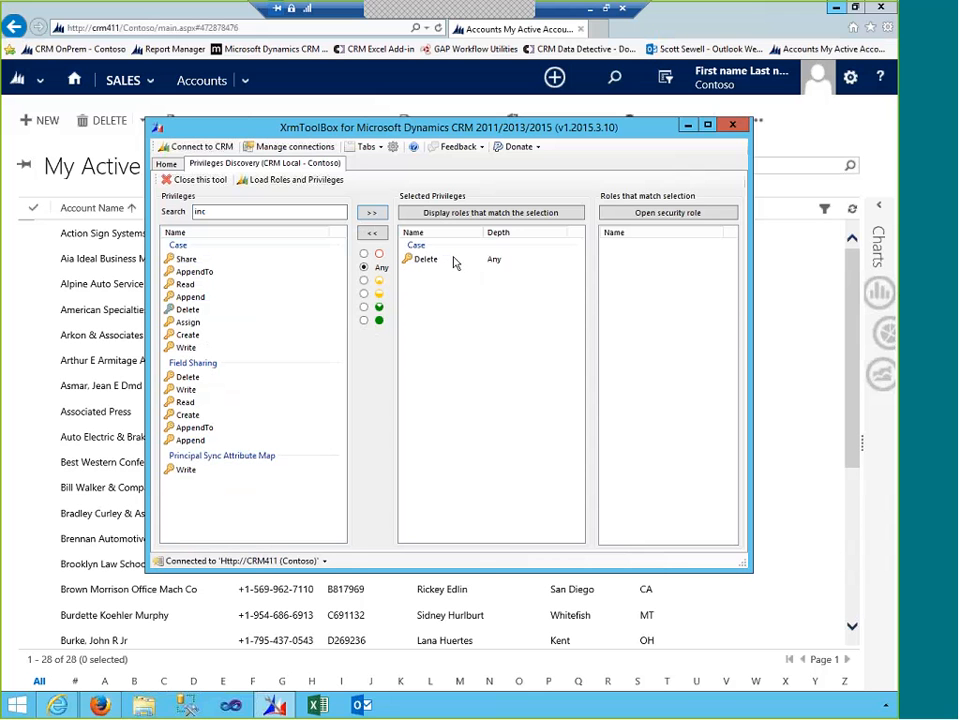
click(452, 219)
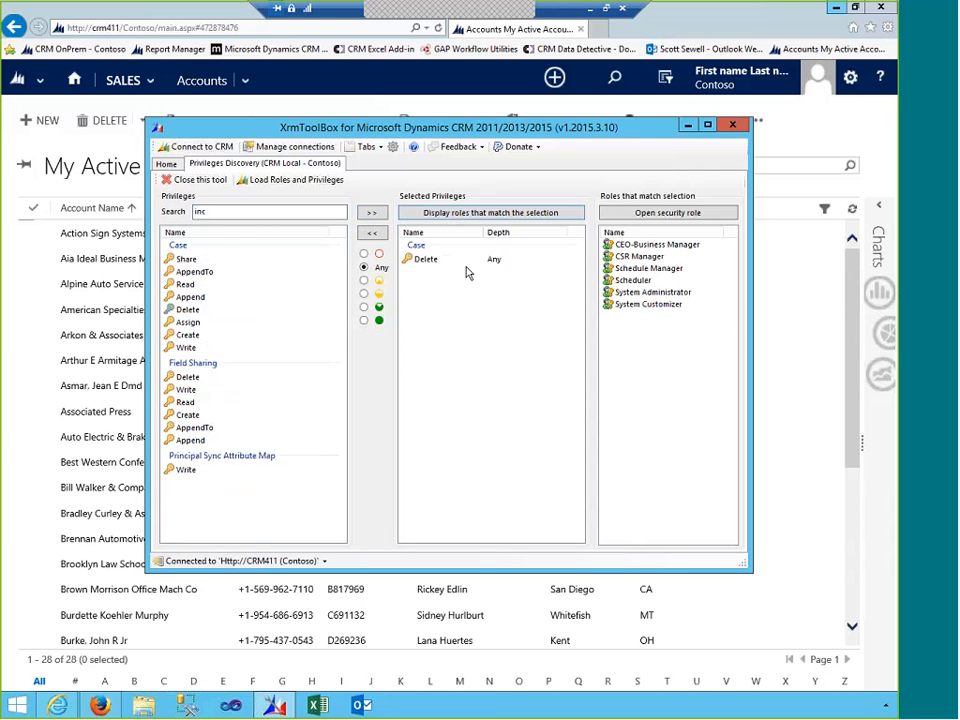
- Re-add Case Delete at Organization depth and display the roles holding it
click(366, 320)
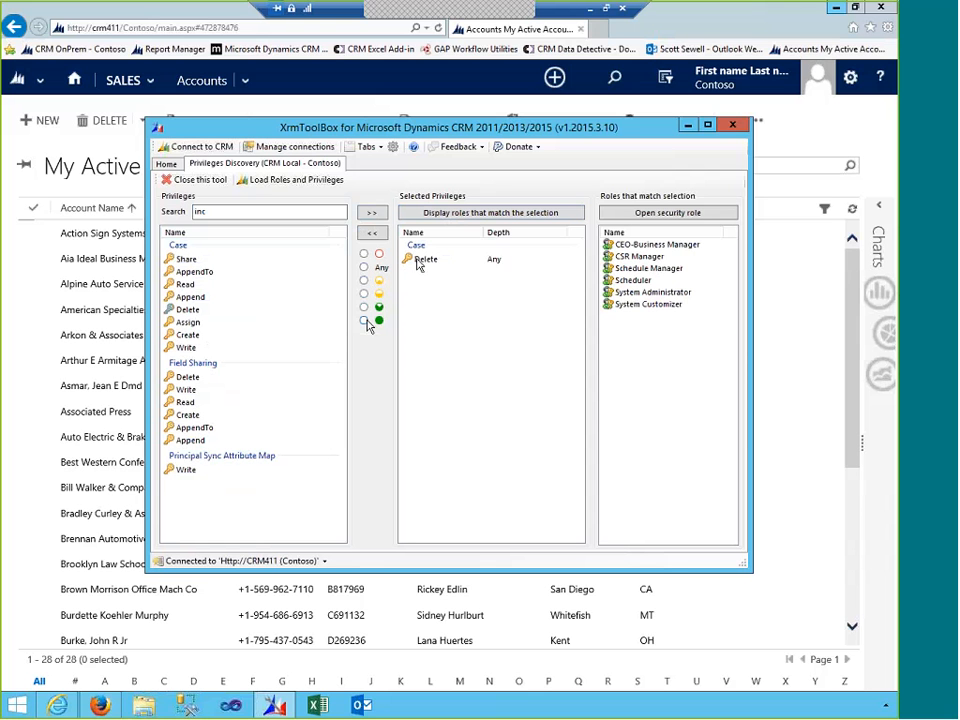
click(371, 233)
click(372, 212)
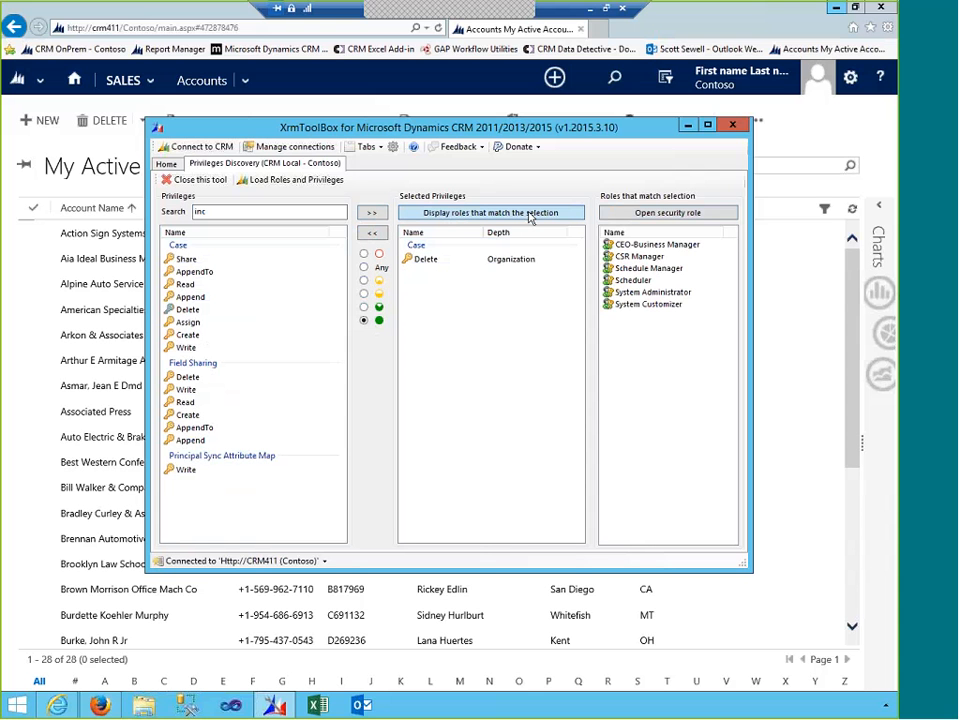
click(472, 212)
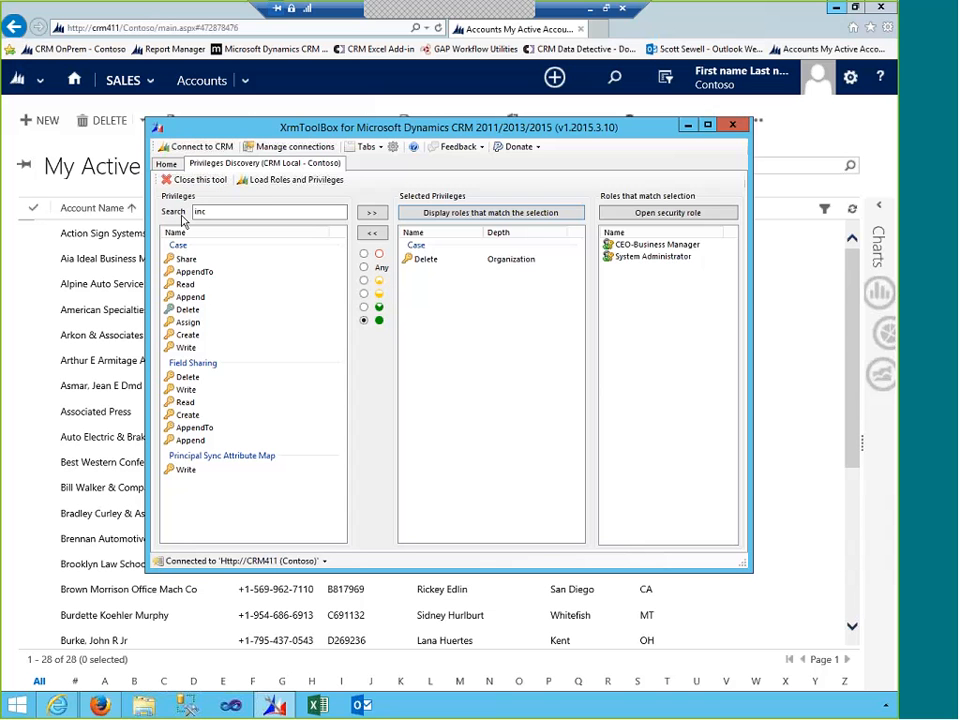
- Replace Case Delete with Case Read and display the twelve roles having organization-level Case Read
click(188, 284)
click(373, 215)
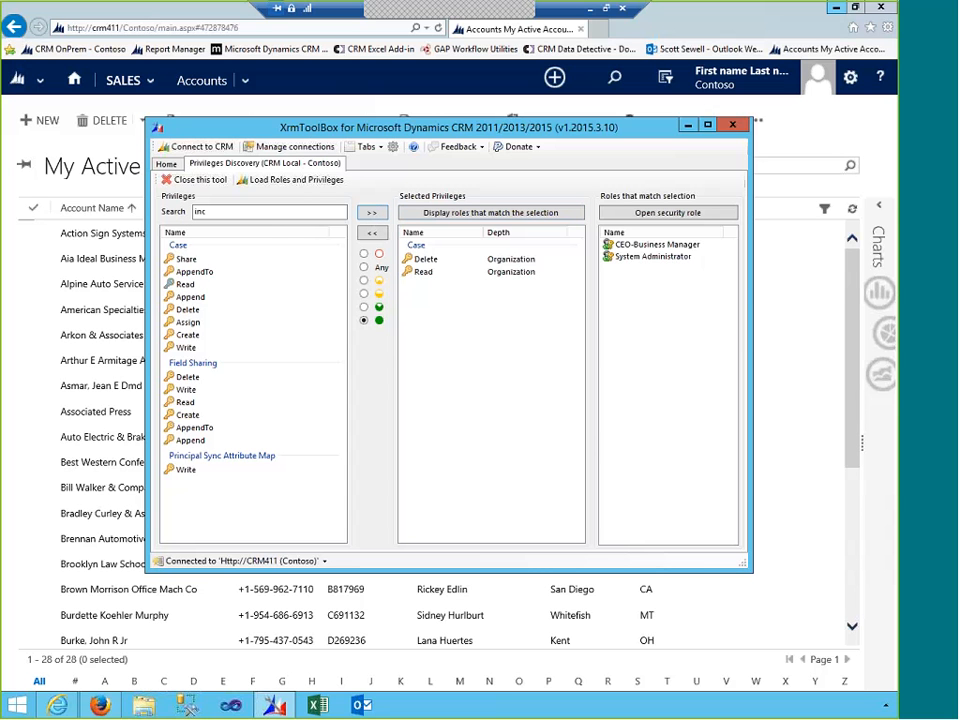
click(422, 259)
click(372, 233)
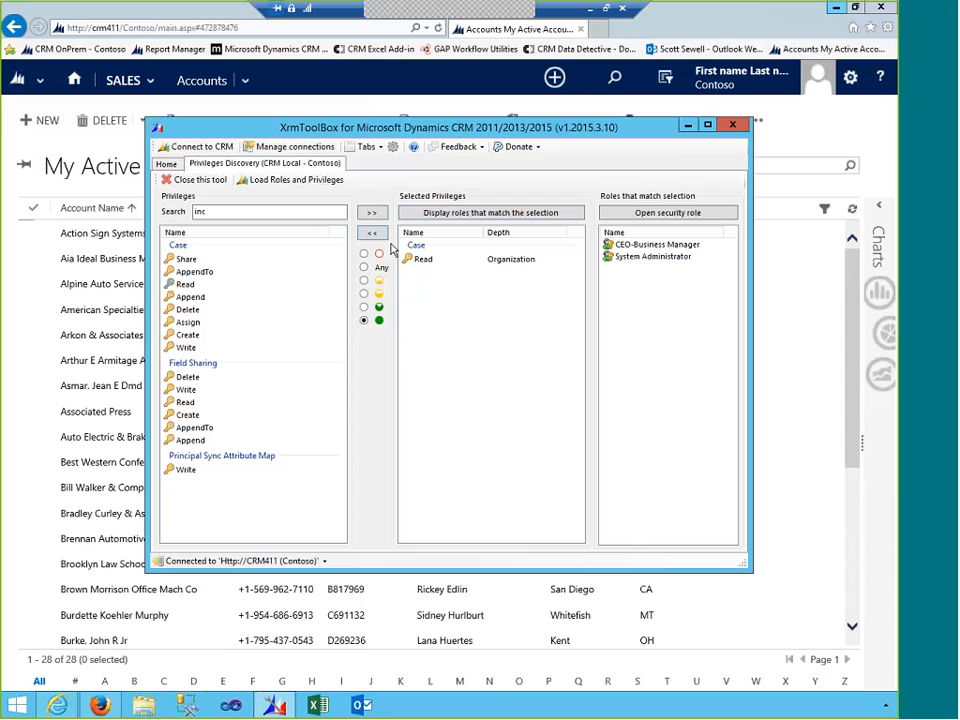
click(448, 216)
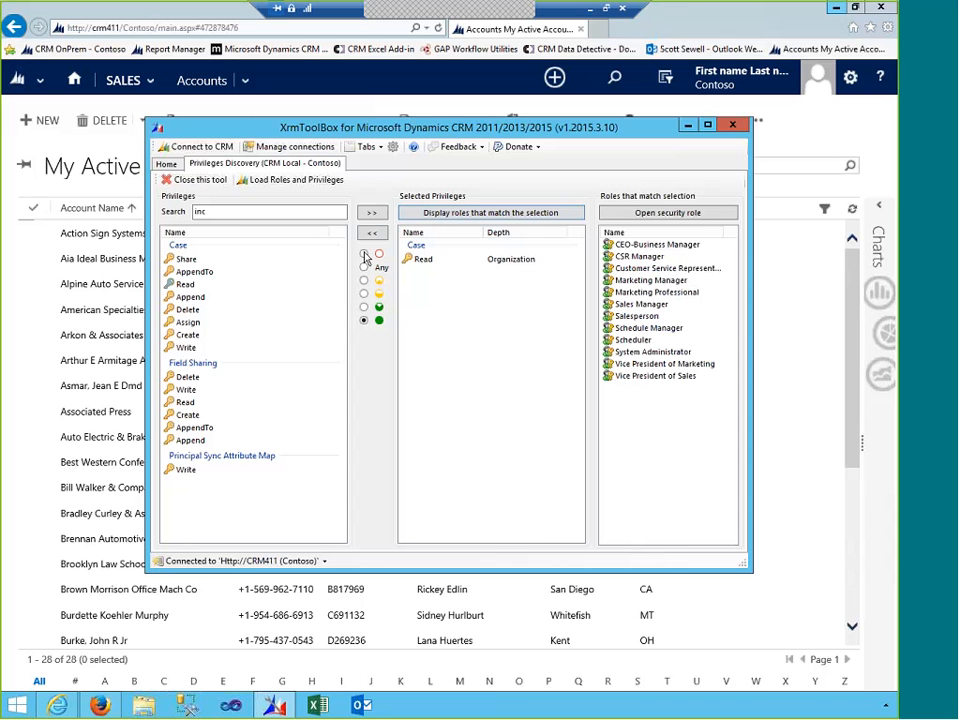
- Re-add Case Read at None depth and display the two matching roles, Activity Feeds and Delegate
click(372, 213)
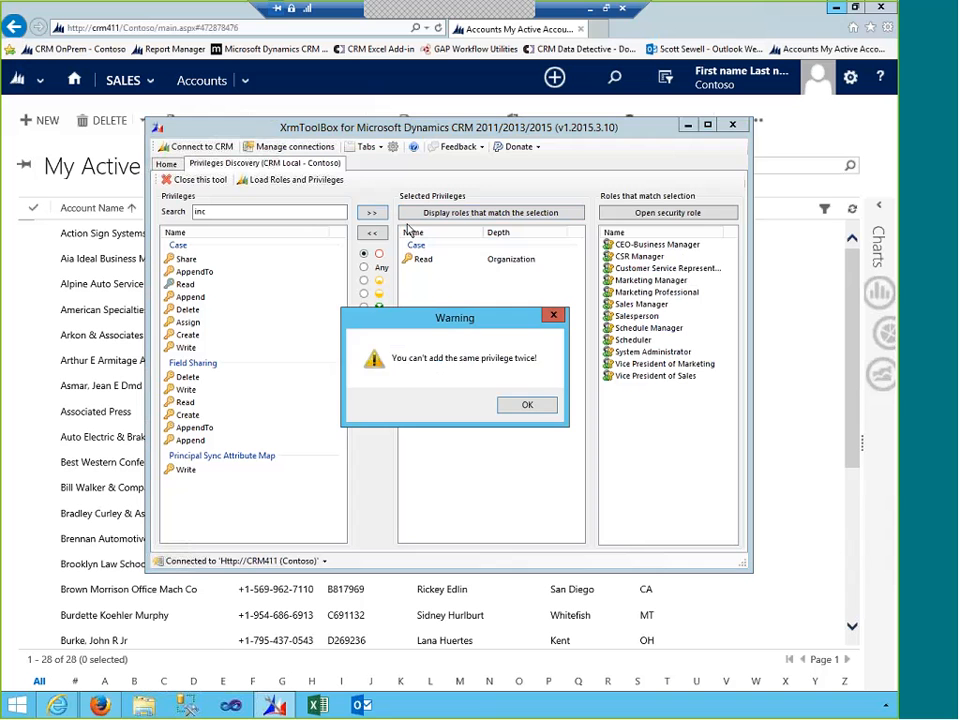
click(524, 401)
click(437, 260)
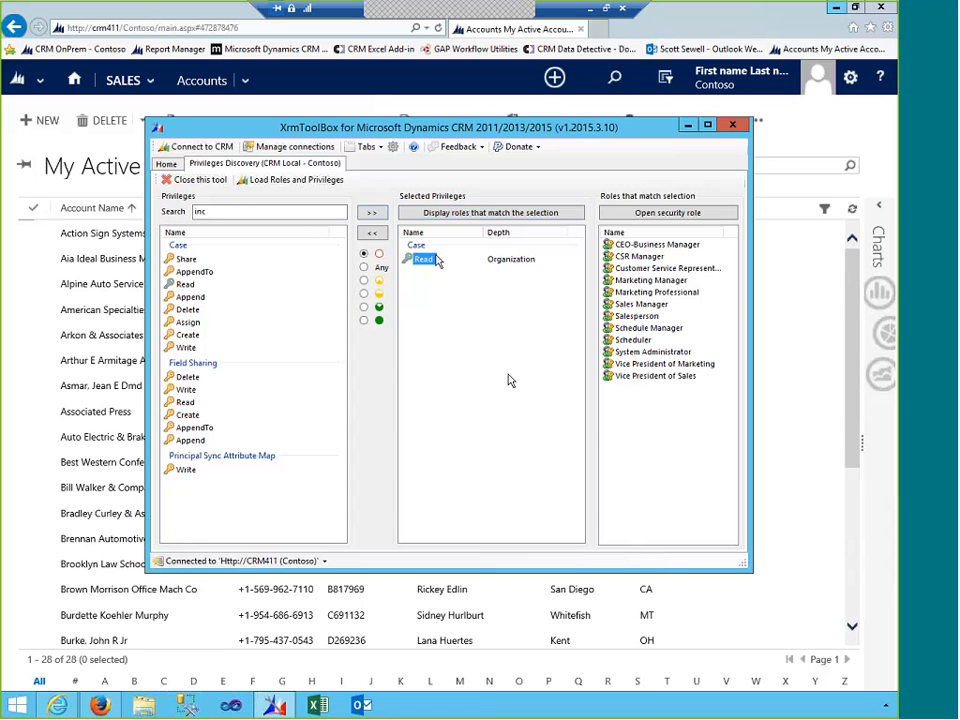
click(372, 232)
click(372, 213)
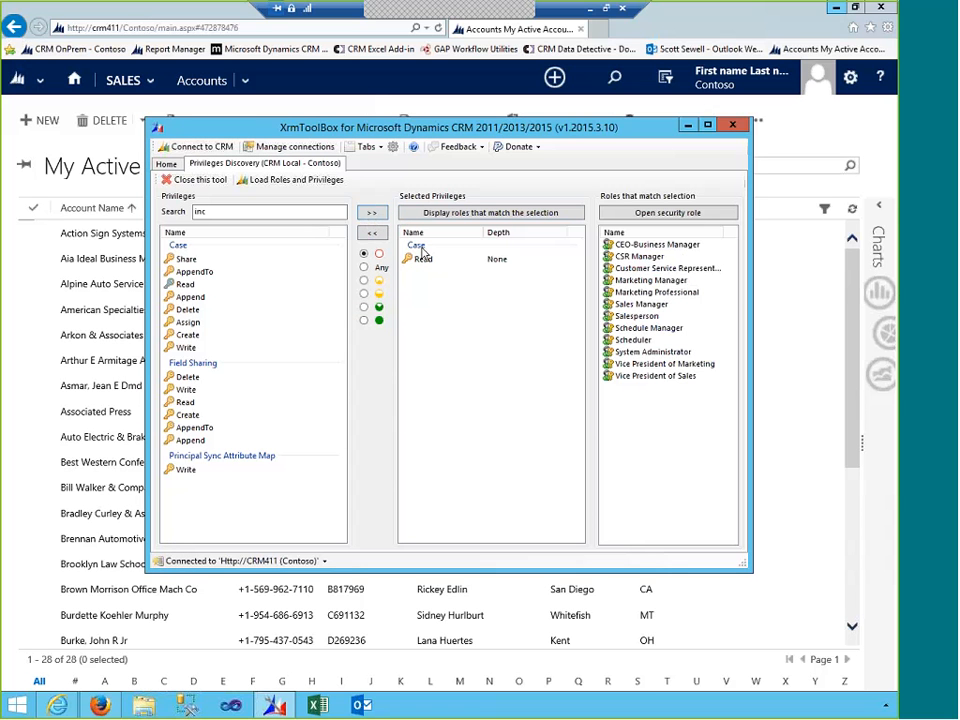
click(450, 213)
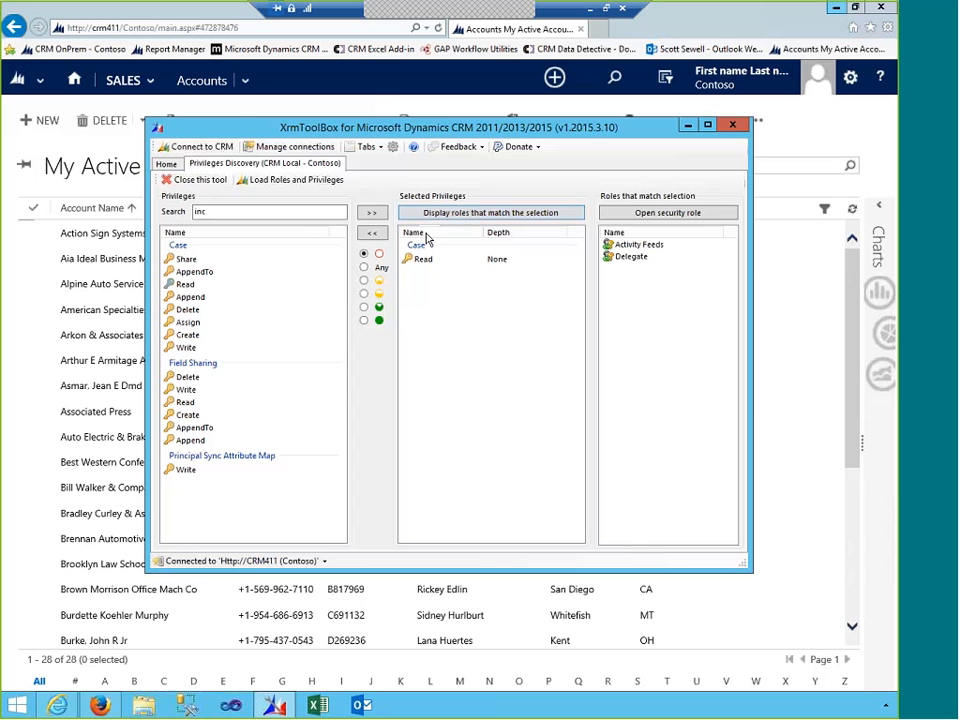
- Refocus XrmToolBox and select the old privilege search text to replace it
click(145, 208)
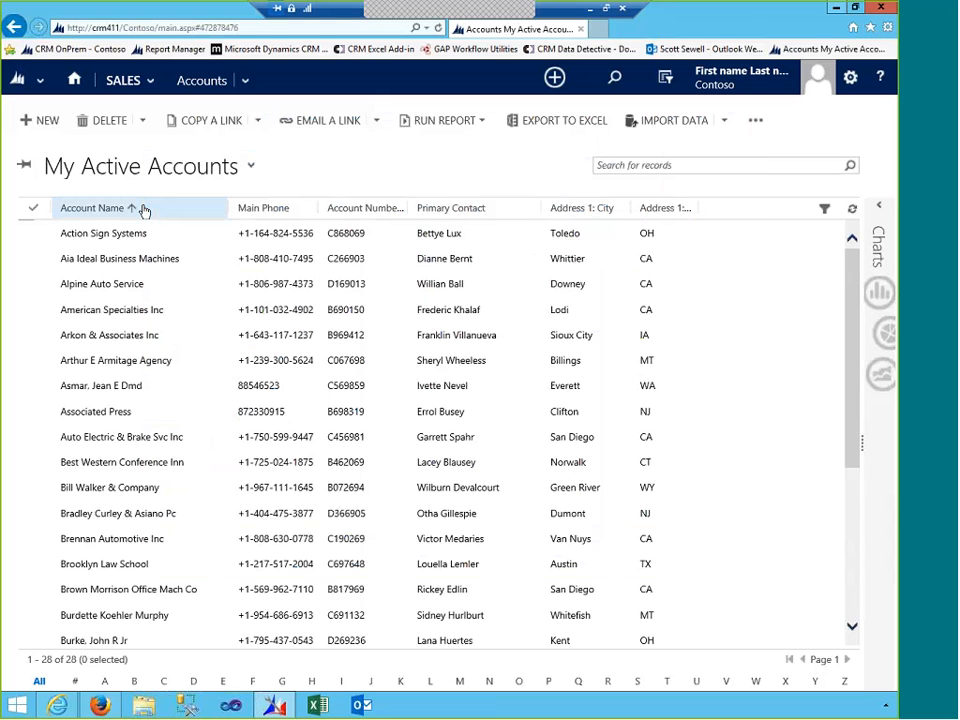
click(278, 710)
drag(221, 211, 193, 211)
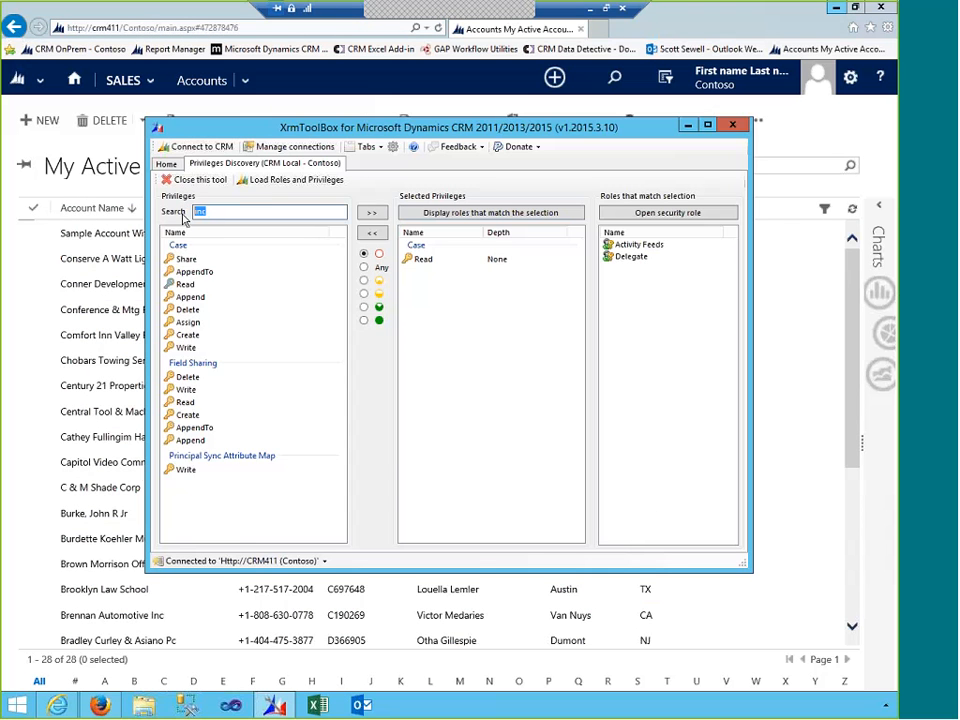
- Search 'opp', add Opportunity Read to the chosen privileges, and remove Case Read
text(opp)
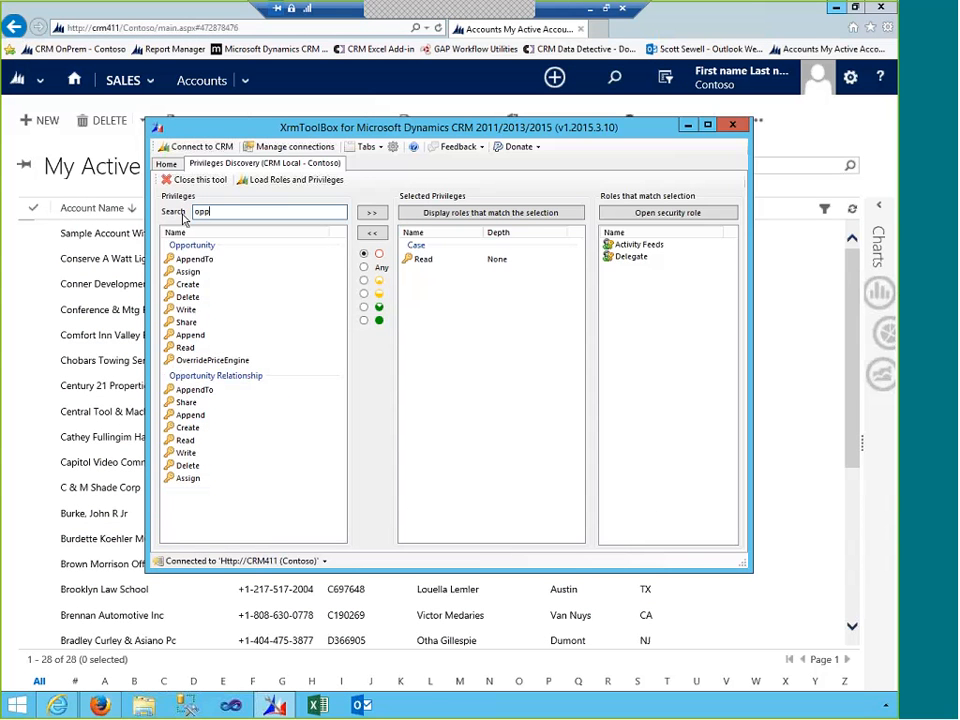
click(188, 323)
click(187, 348)
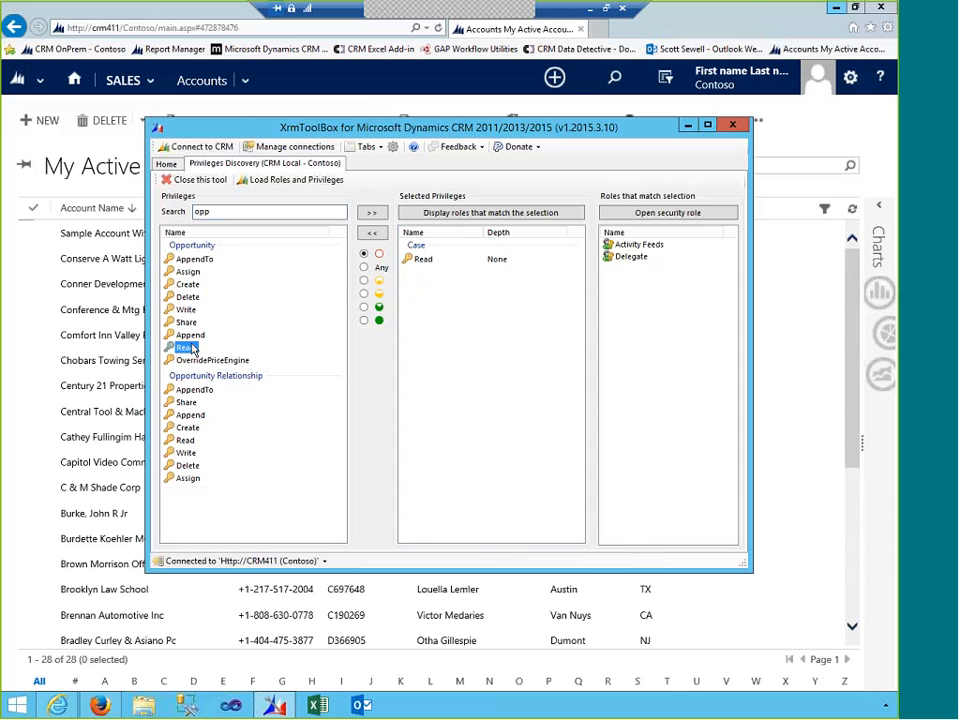
click(372, 214)
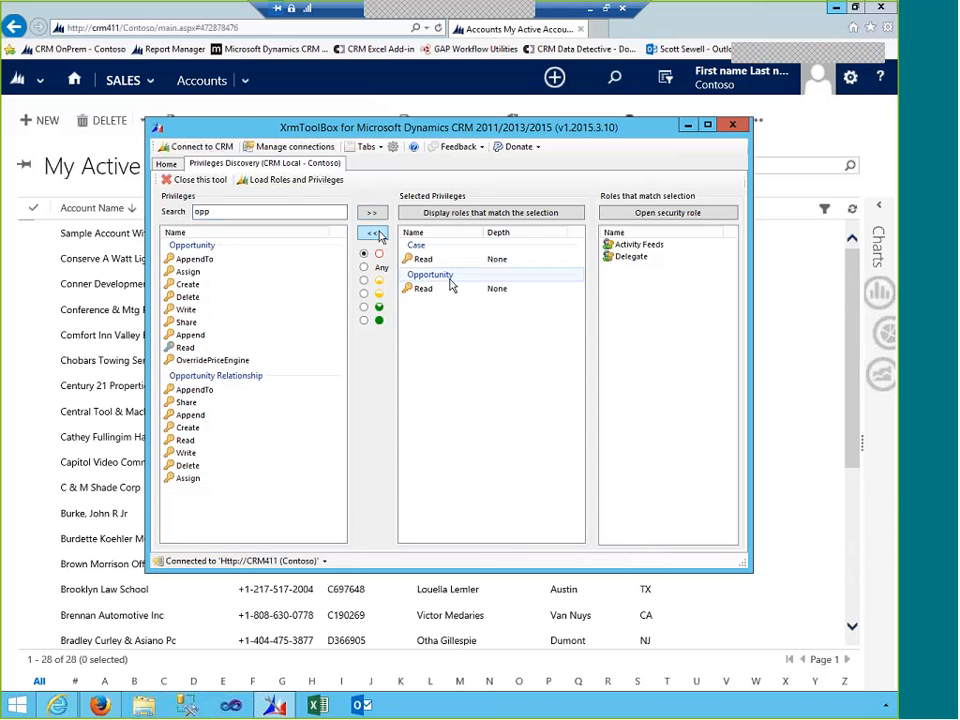
click(420, 258)
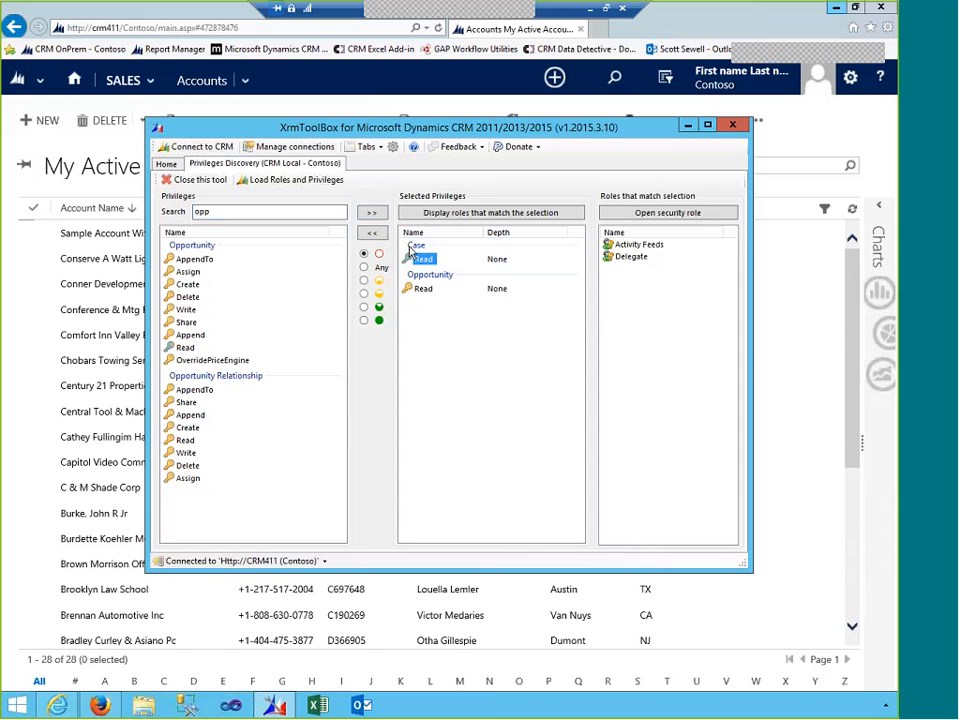
click(373, 232)
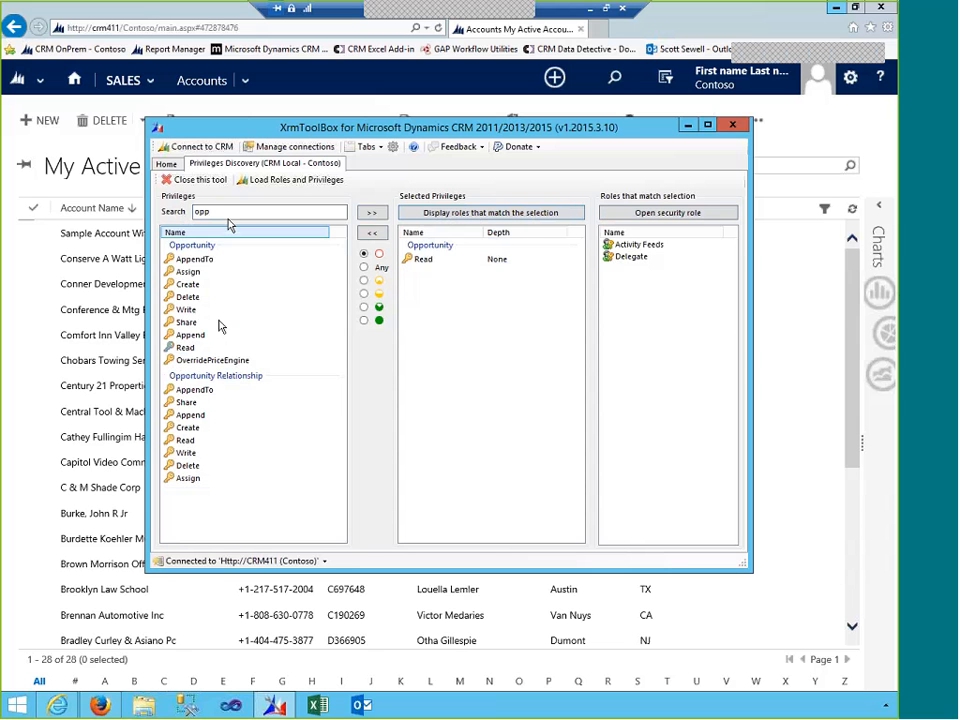
- Re-add Opportunity Read at organization depth and list the roles that match
click(364, 280)
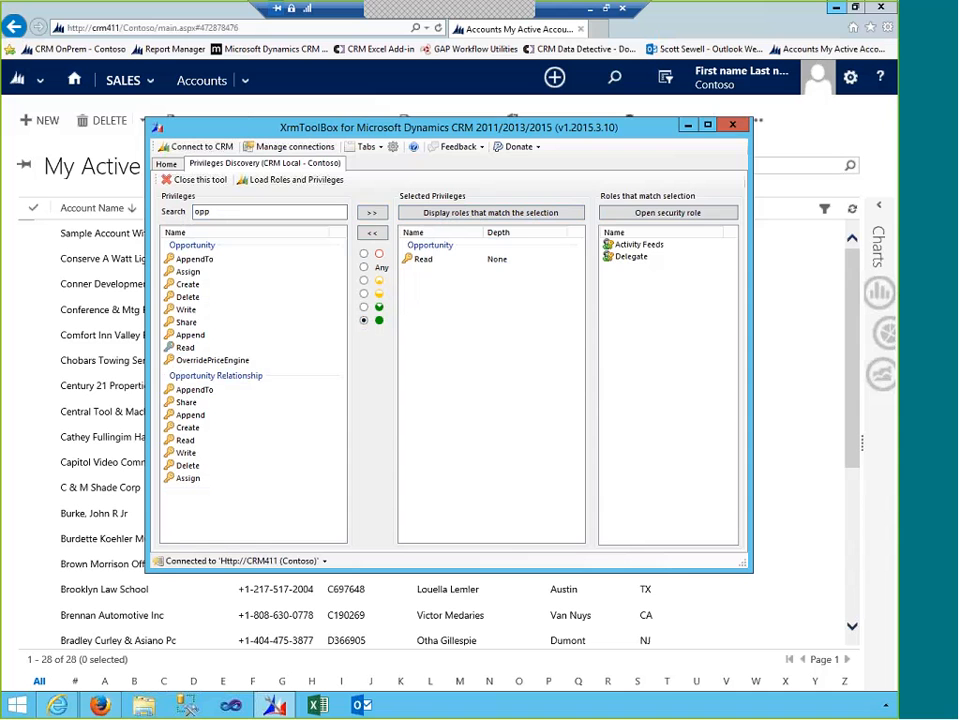
click(372, 212)
key(Return)
click(423, 259)
click(372, 232)
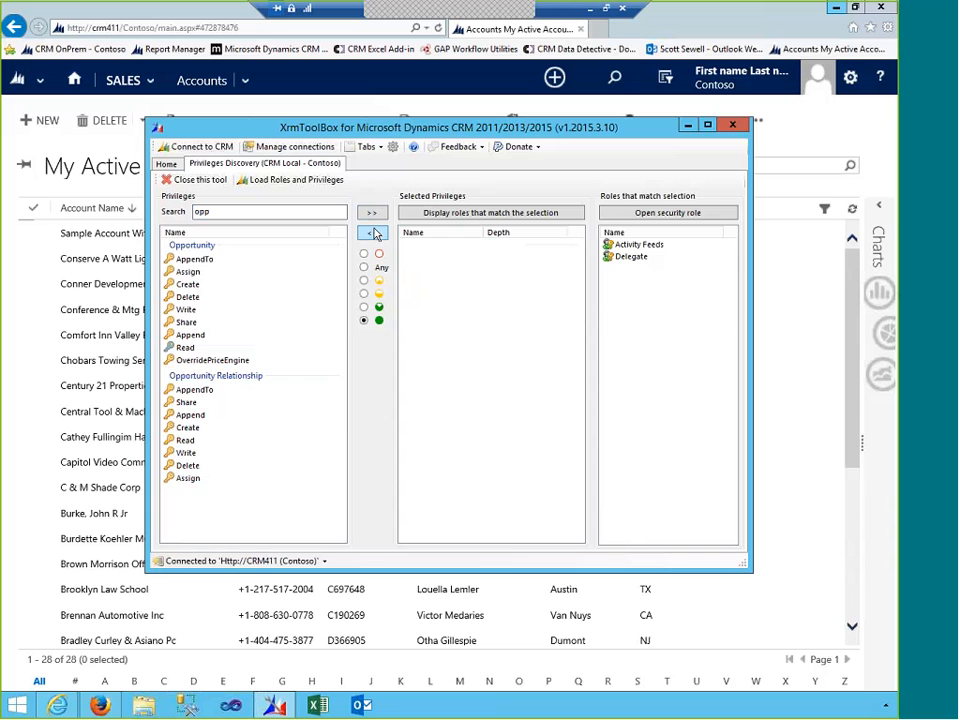
click(372, 212)
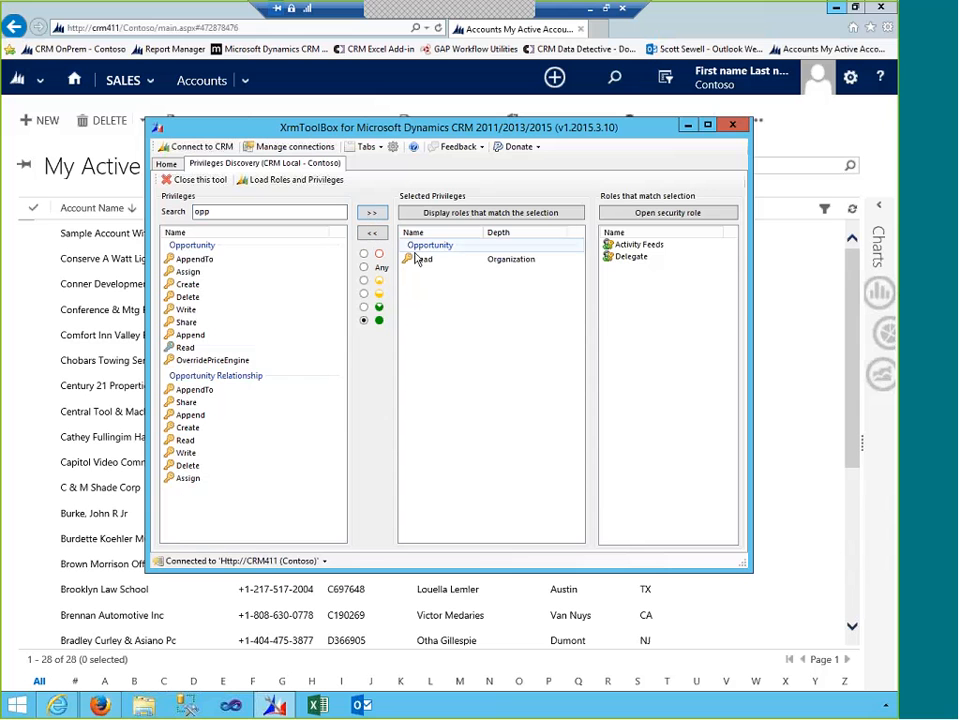
click(460, 218)
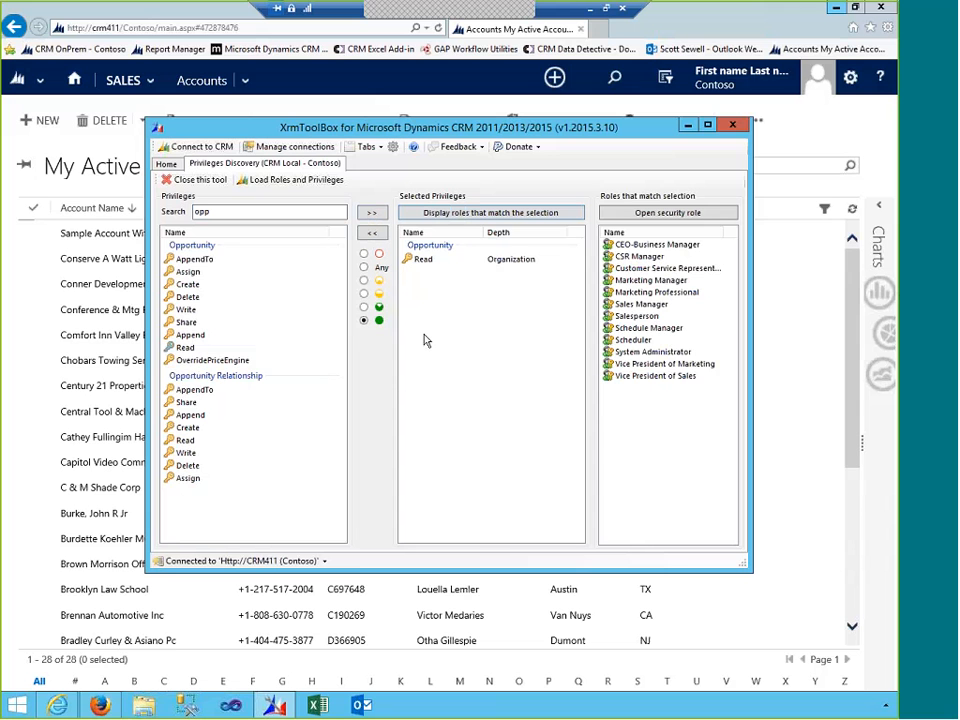
- Switch Opportunity Read to user depth, list Support User and System Customizer, then return Home
click(365, 281)
click(415, 257)
click(373, 233)
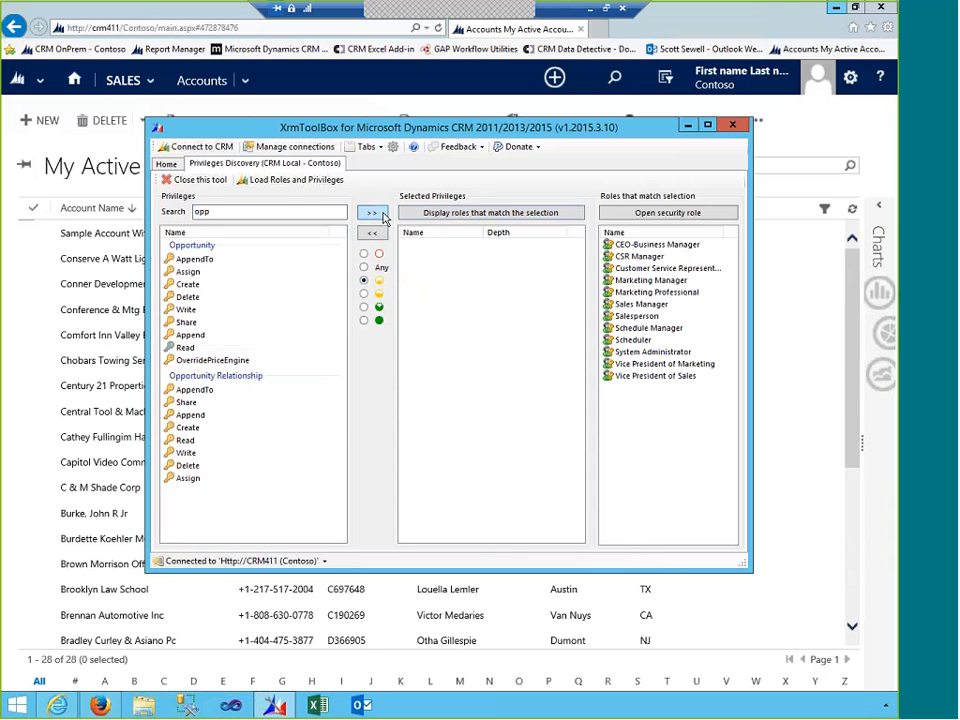
click(371, 213)
click(434, 219)
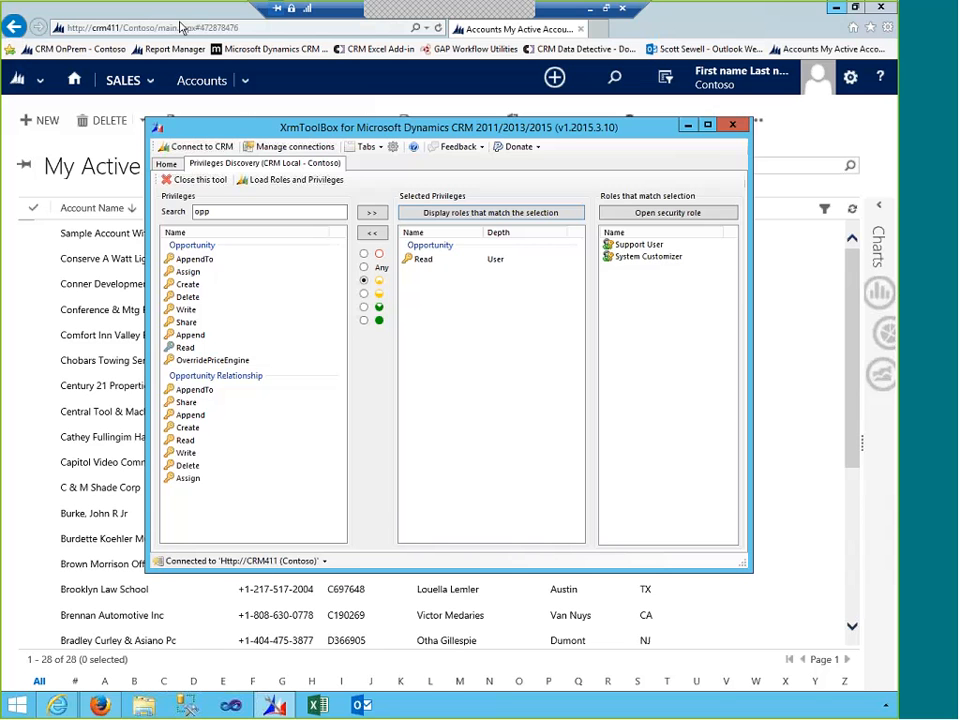
click(166, 163)
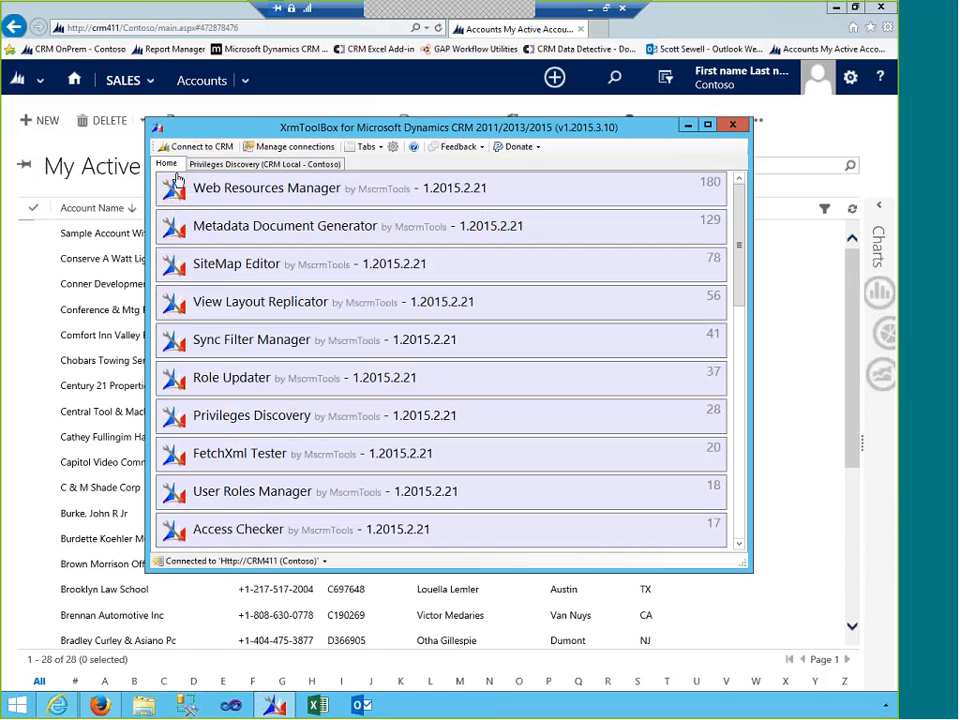
- In Role Updater, load roles and select Salesperson, Support User, Scheduler and Schedule Manager
click(240, 385)
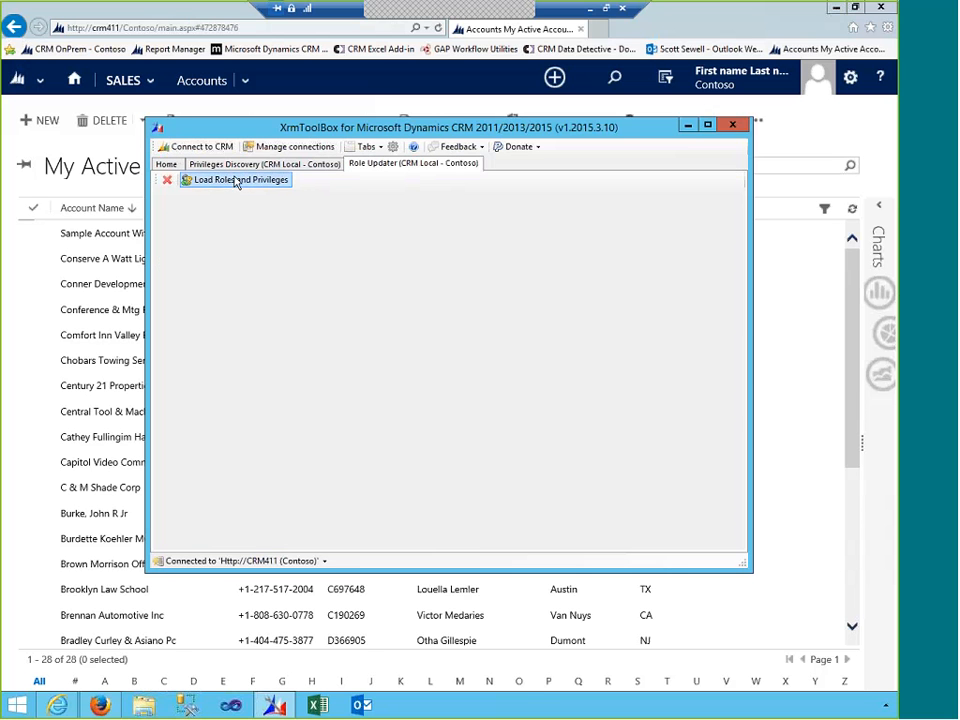
click(236, 181)
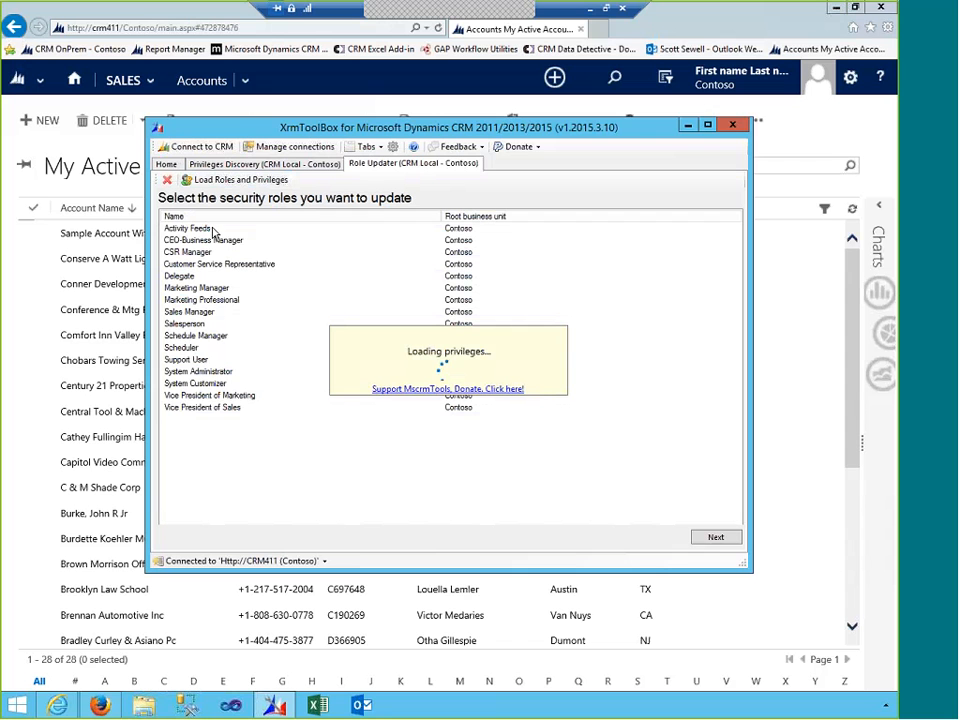
click(199, 324)
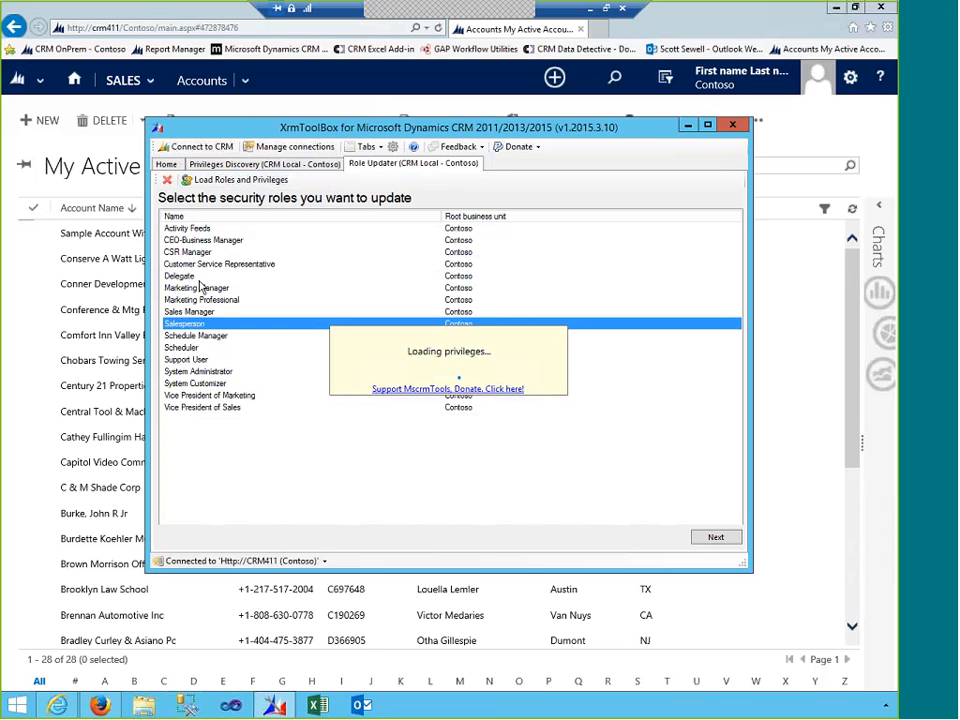
click(314, 164)
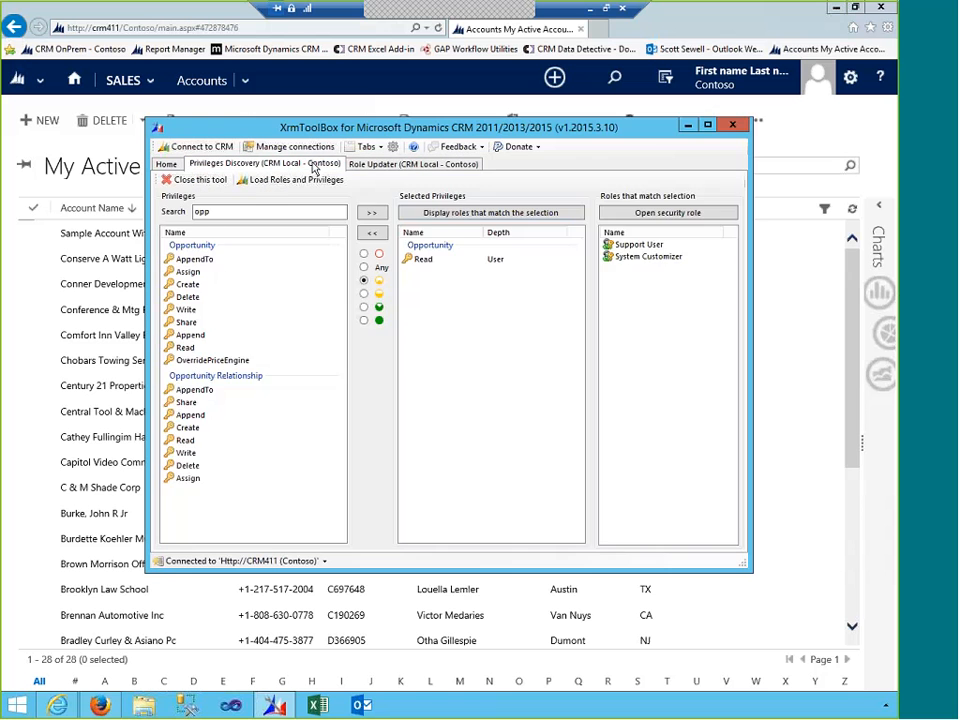
click(405, 164)
click(183, 360)
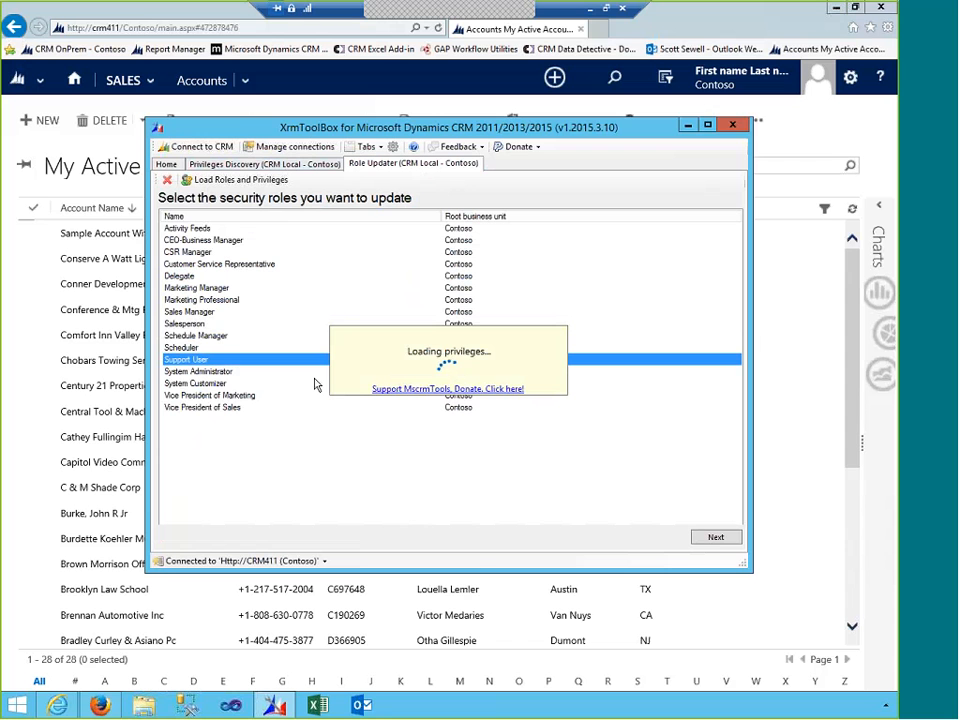
click(197, 349)
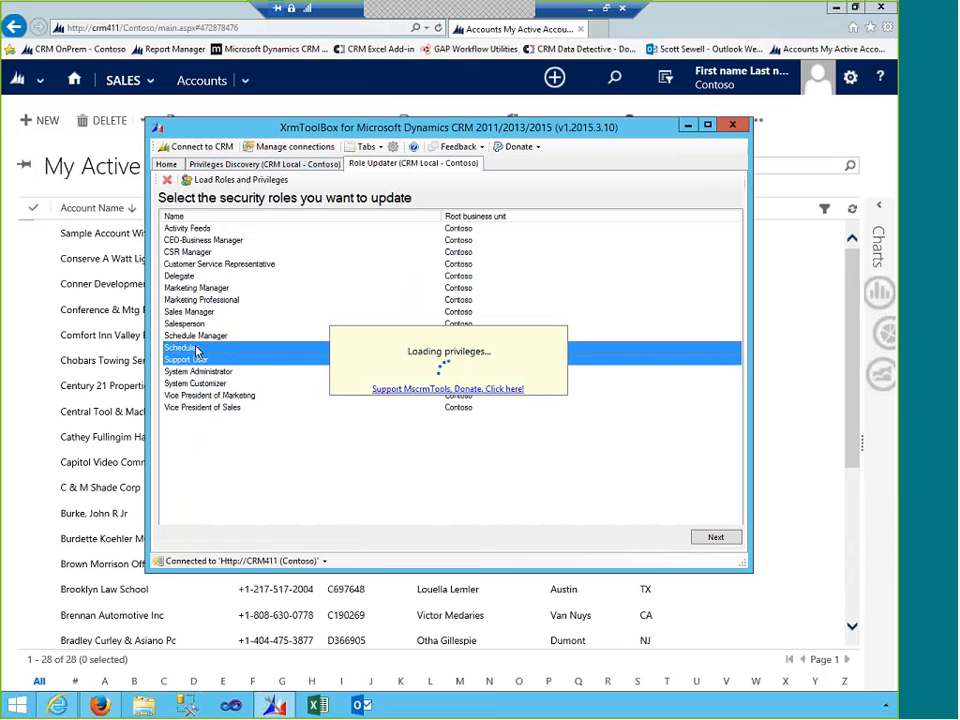
ctrl+click(201, 338)
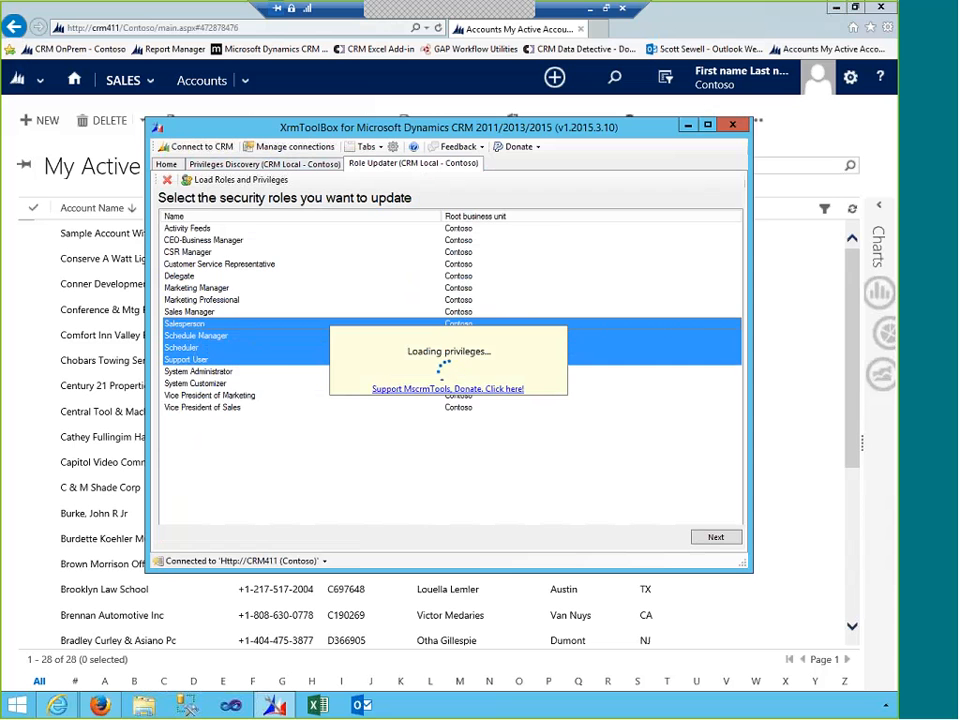
- Search 'oppo' and apply Opportunity Read at business unit level to the selected roles
click(715, 538)
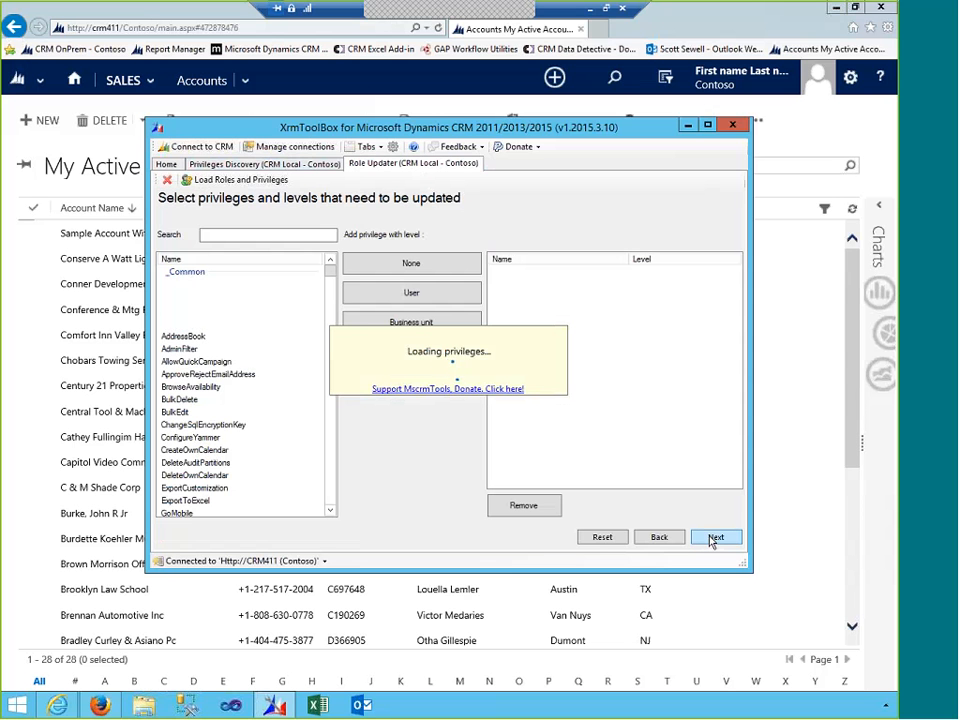
drag(300, 348, 306, 362)
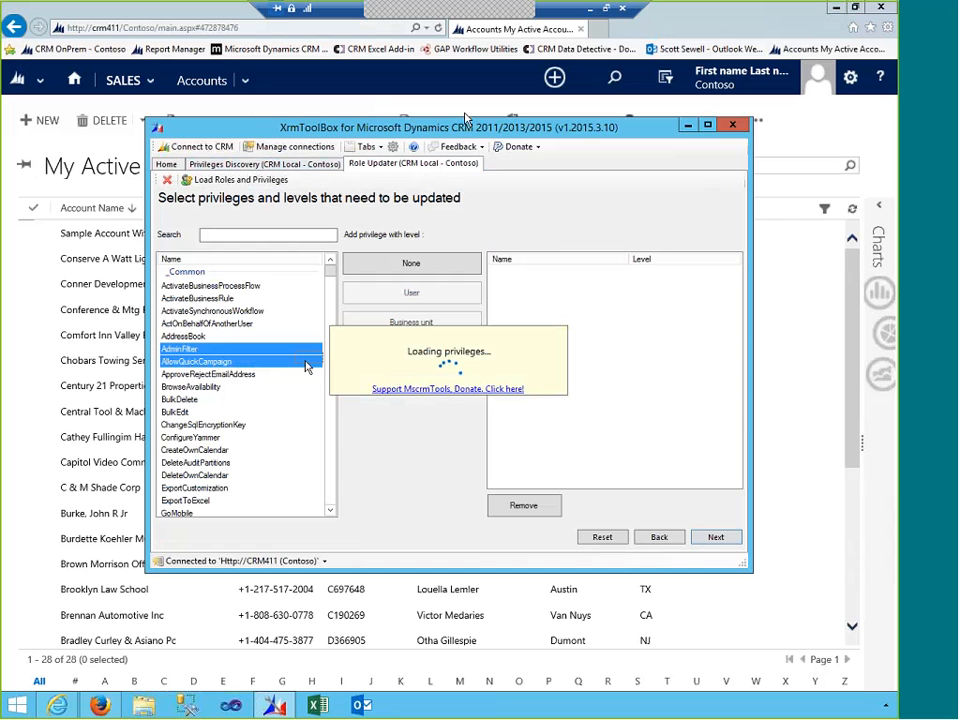
drag(462, 129, 489, 98)
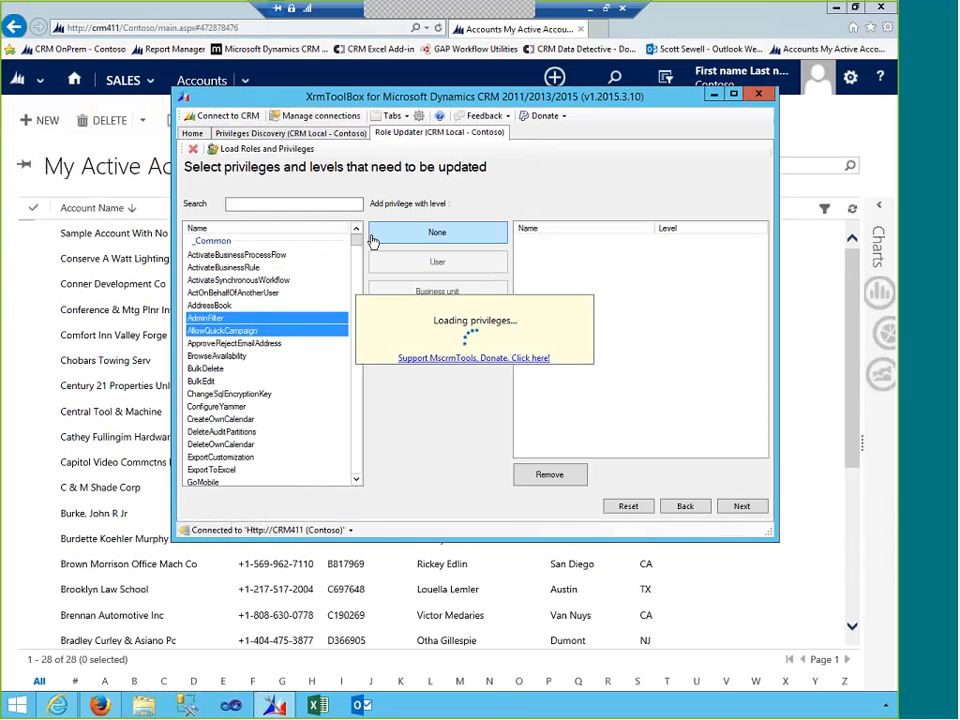
click(281, 204)
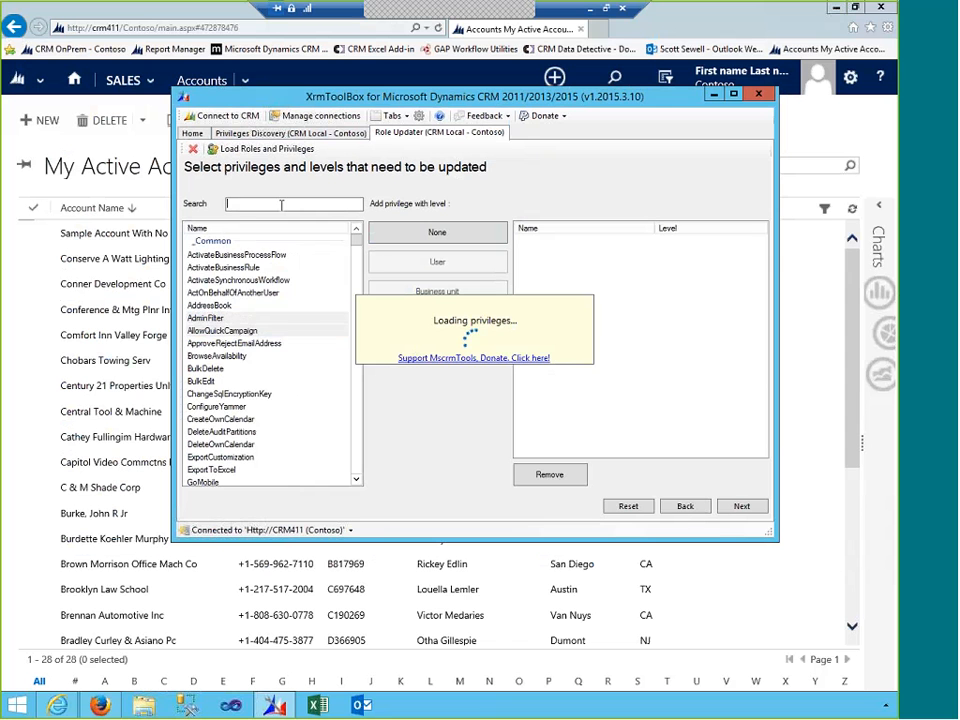
text(oppo)
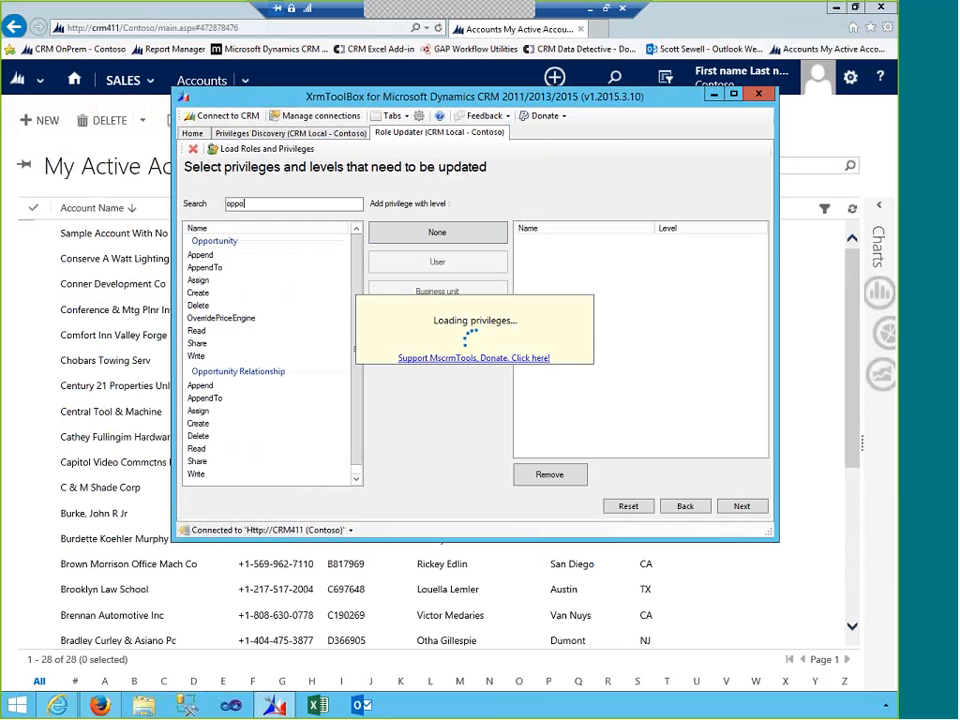
click(197, 331)
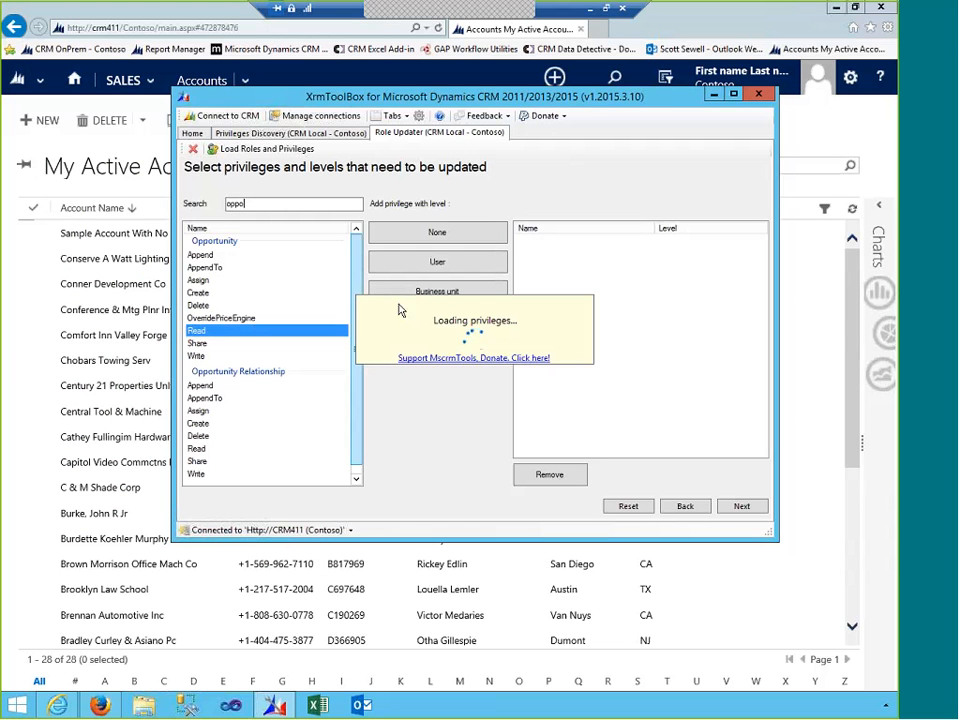
click(443, 290)
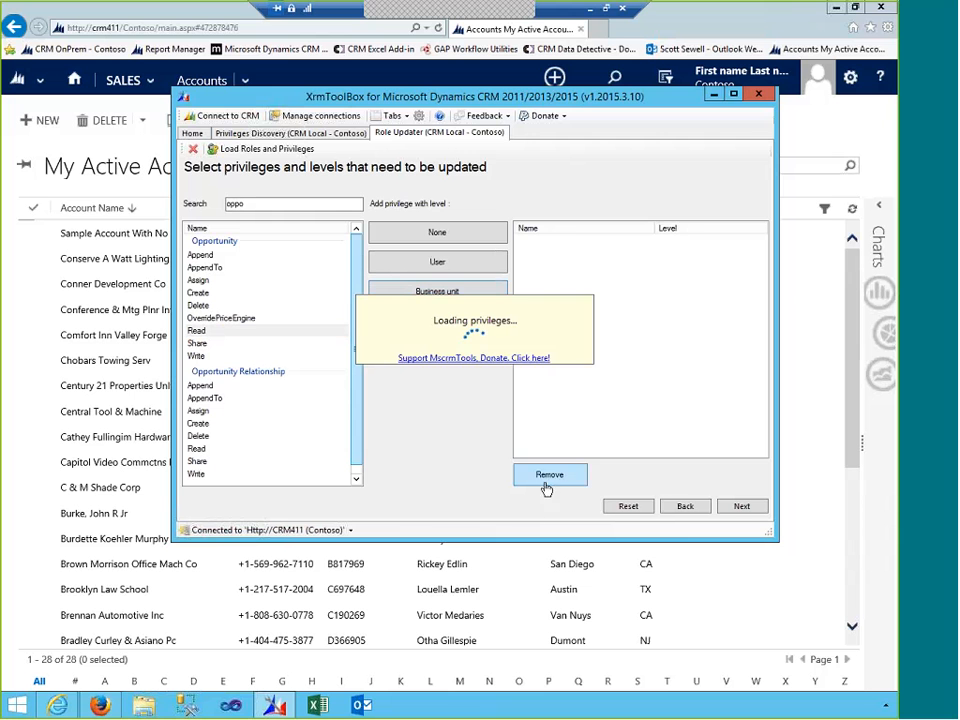
click(738, 510)
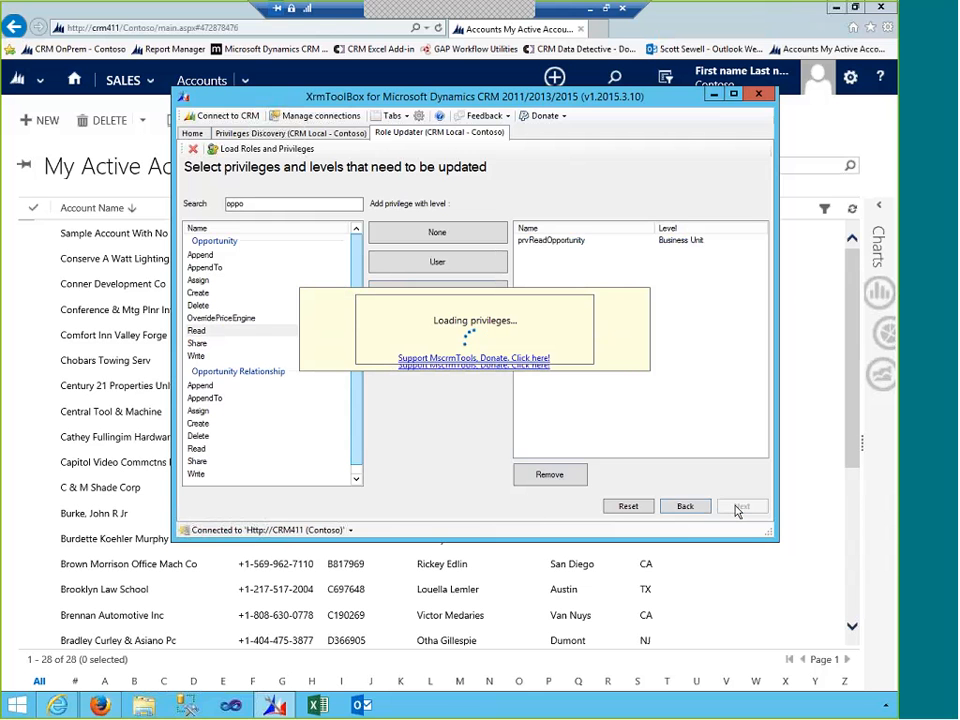
- Dismiss the update error and close the Role Updater tab
click(603, 431)
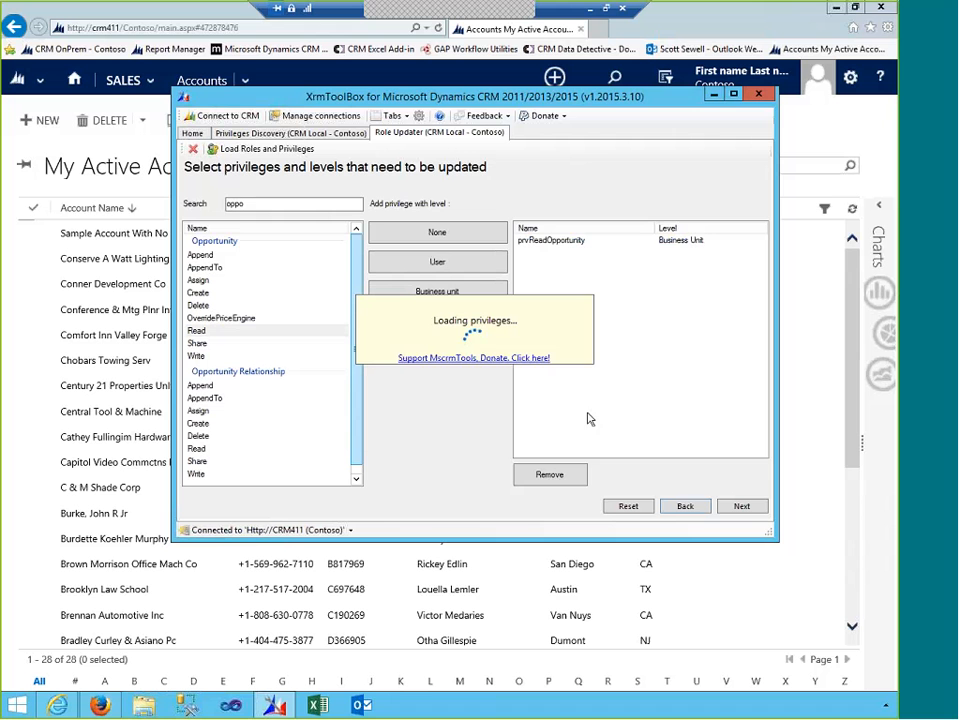
click(193, 150)
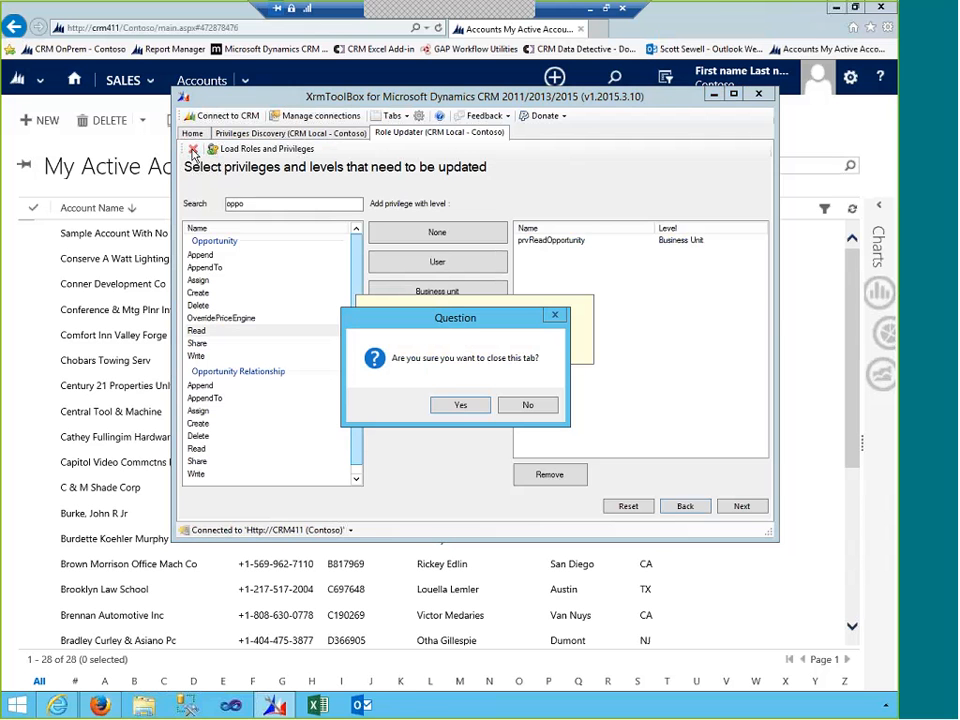
click(457, 404)
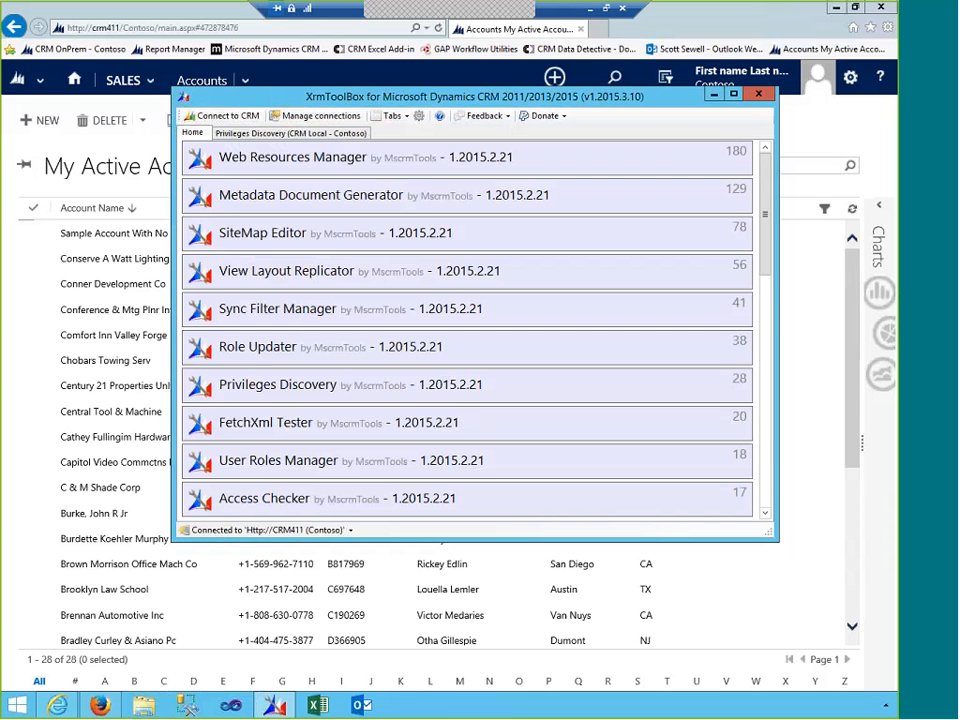
- Reopen Role Updater, load roles, and select the four roles from Schedule Manager to Support User
click(261, 347)
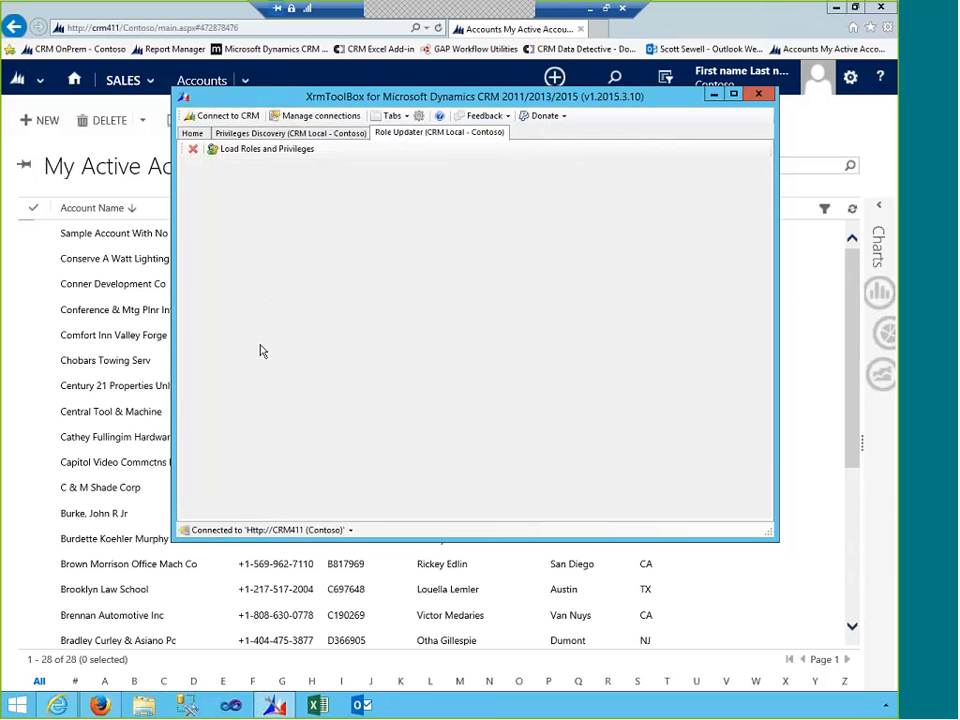
click(257, 152)
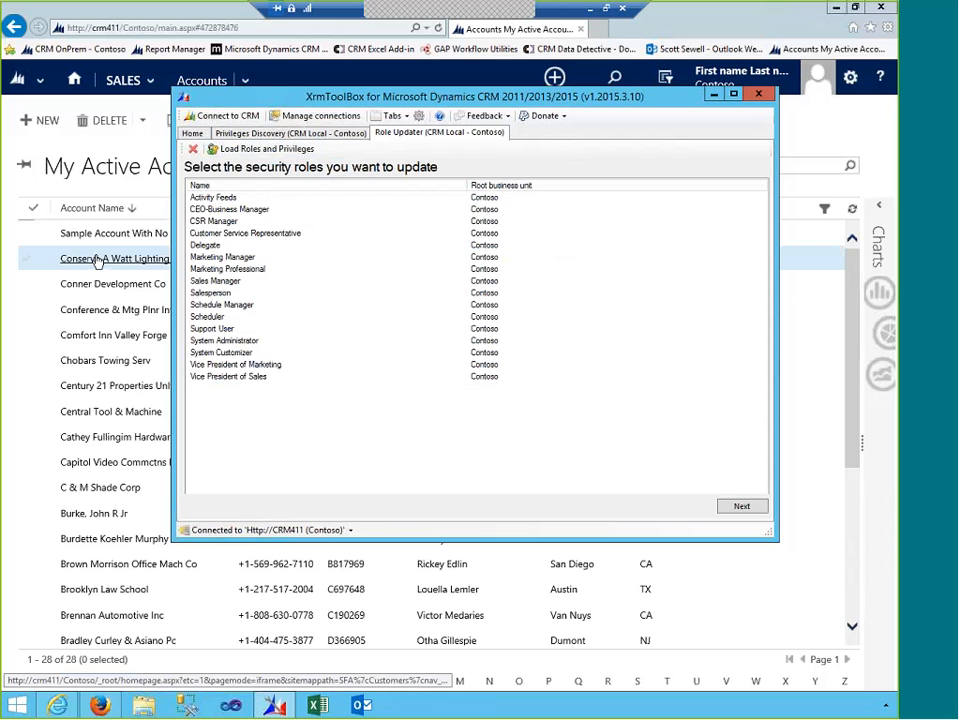
click(222, 328)
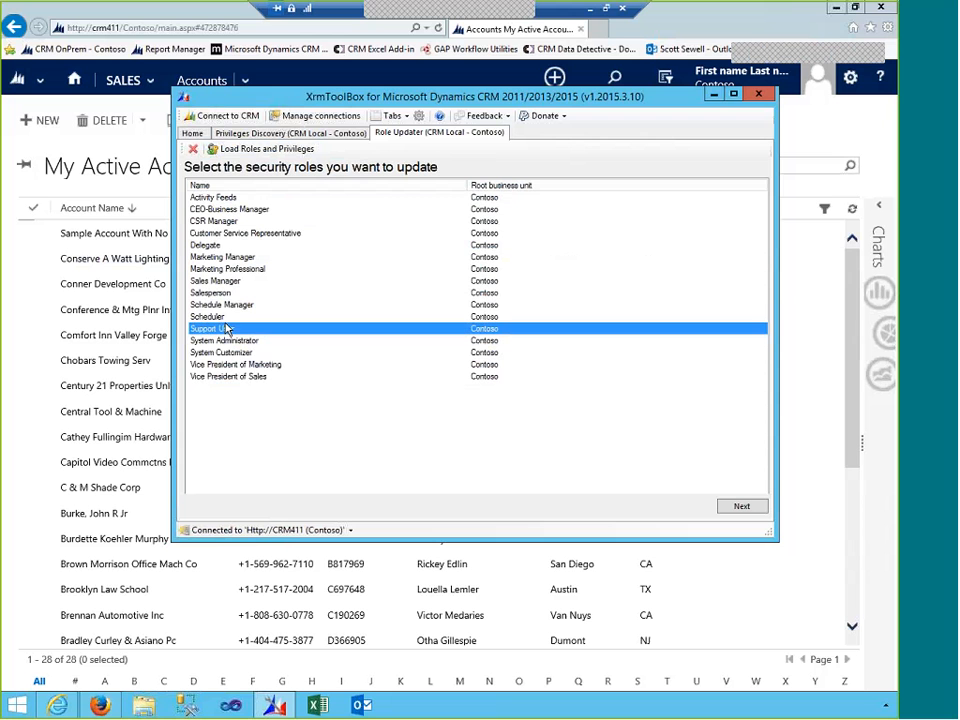
drag(226, 328, 222, 292)
click(741, 506)
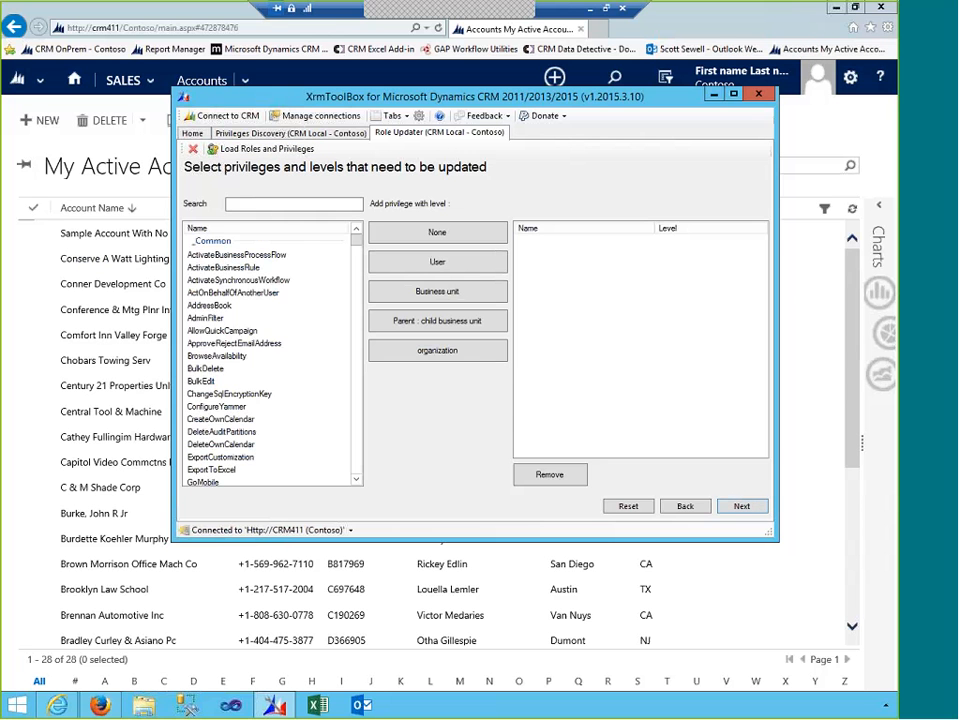
- Search 'opp' and apply Opportunity Read at organization level to the selected roles
click(284, 205)
text(o)
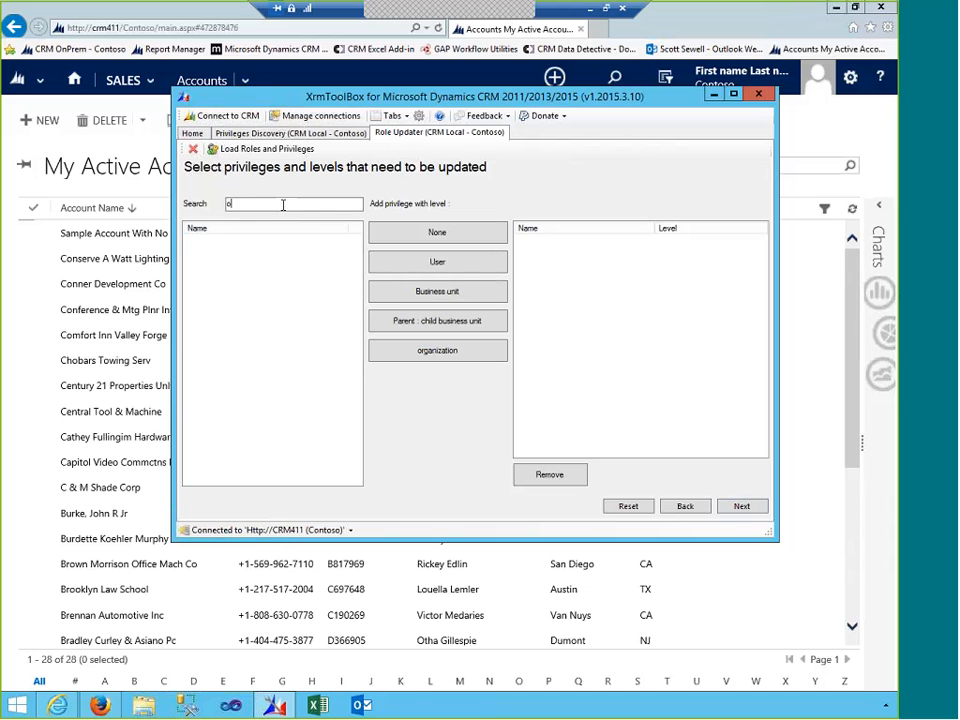
text(pp)
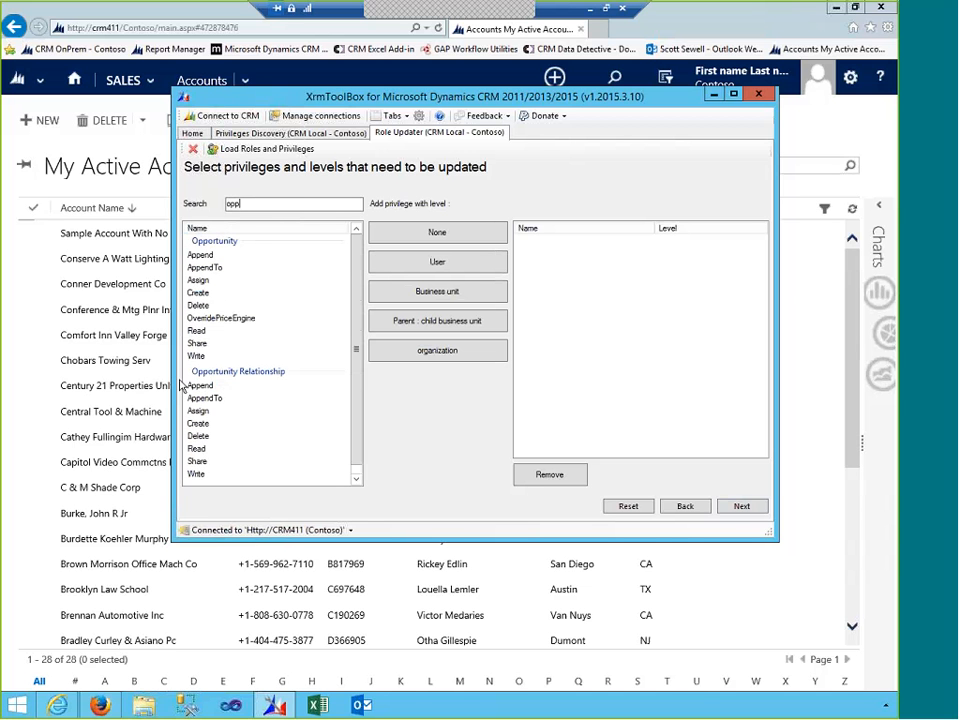
click(203, 330)
click(480, 355)
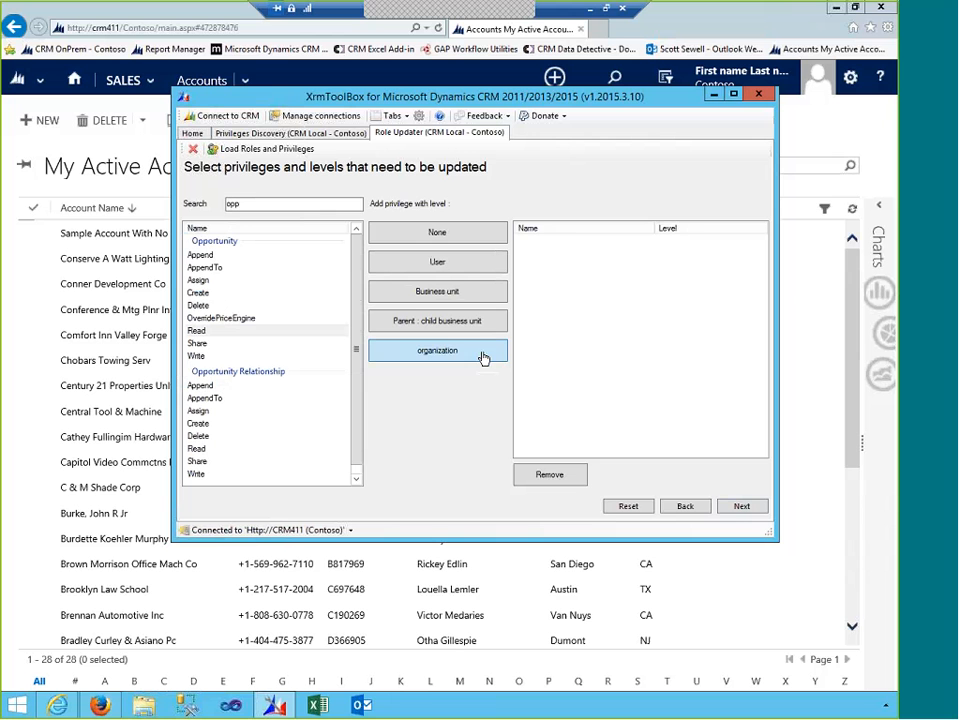
click(738, 507)
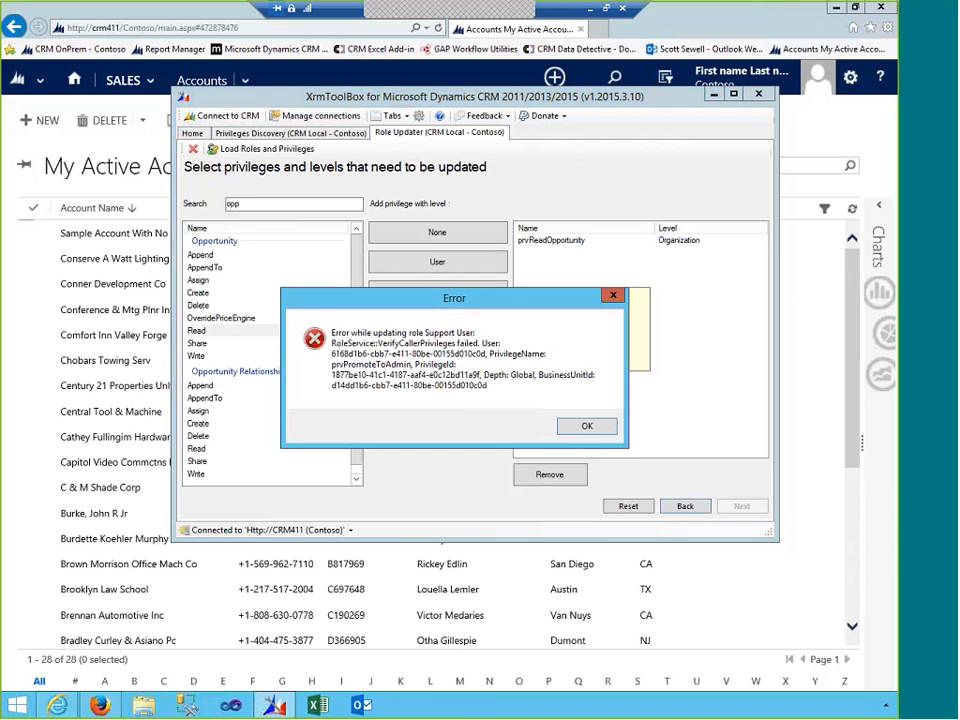
- Dismiss the update error and begin closing the Role Updater tab
click(588, 427)
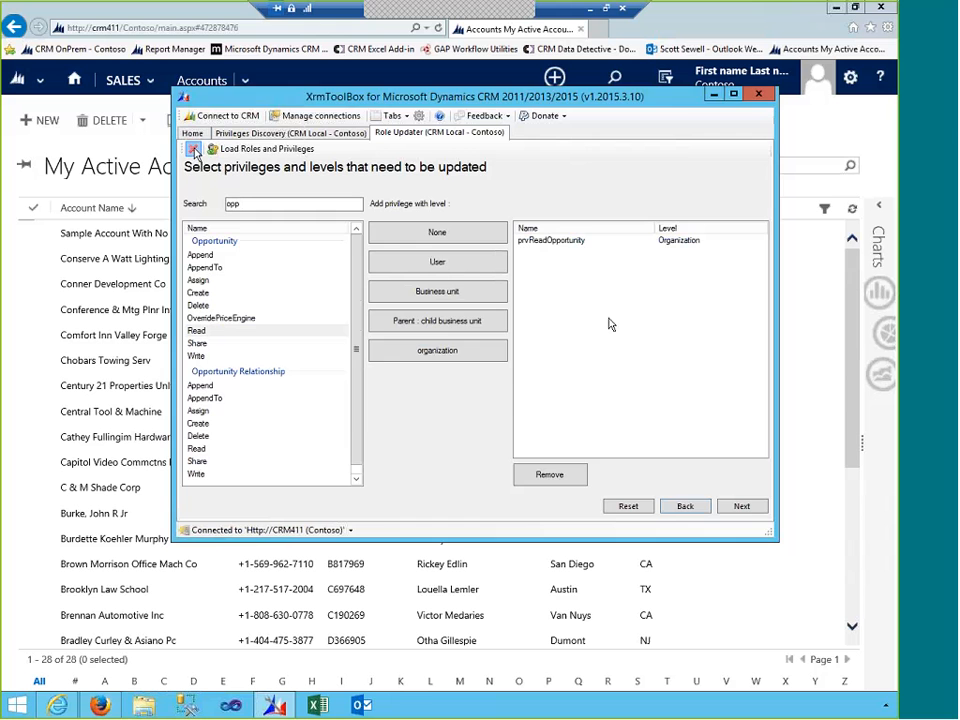
click(193, 148)
- Close Role Updater and Privileges Discovery, then load roles, users and teams in User Roles Manager
click(478, 409)
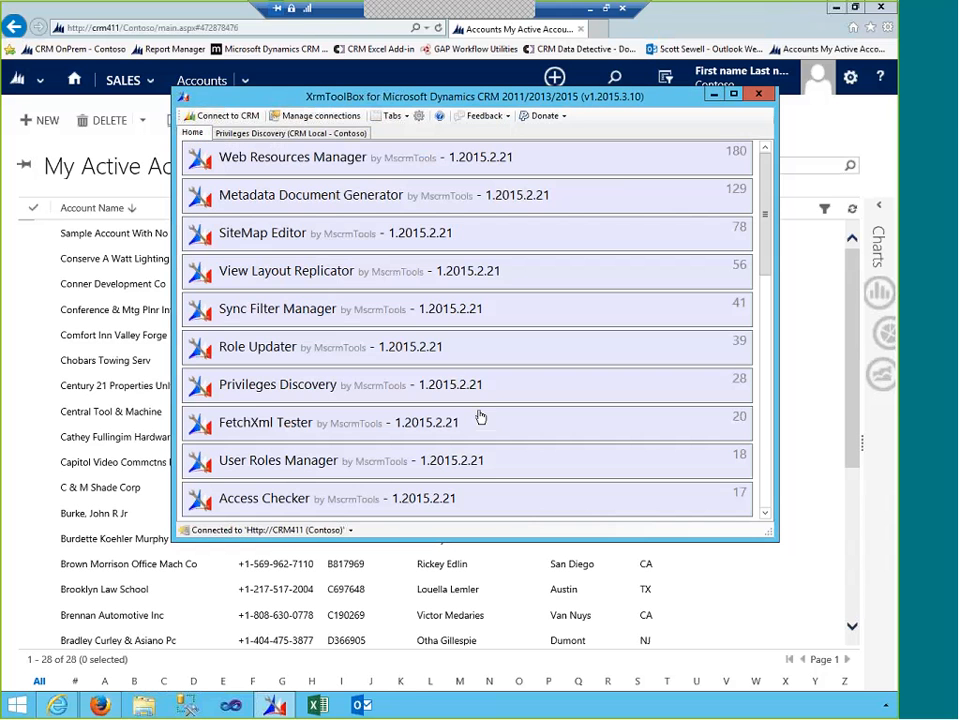
click(255, 135)
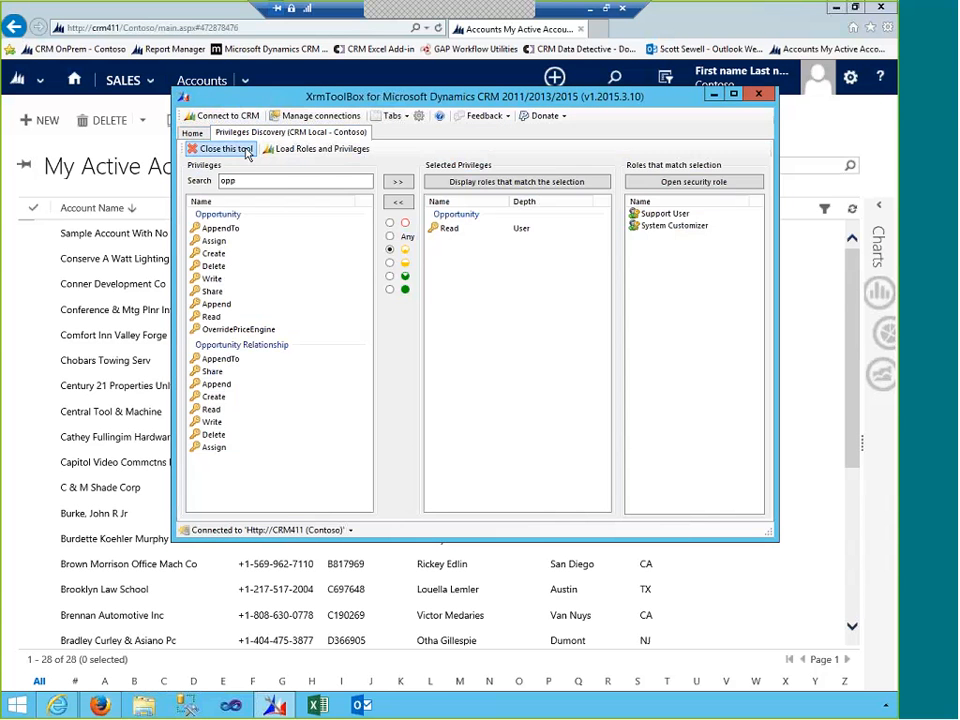
click(195, 148)
click(461, 404)
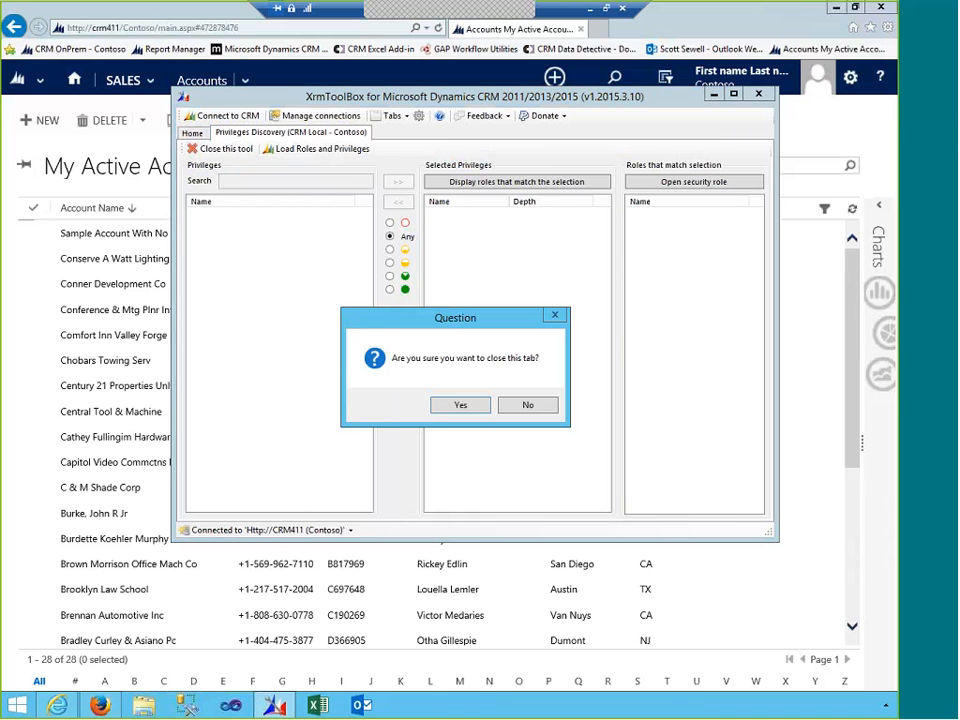
click(462, 404)
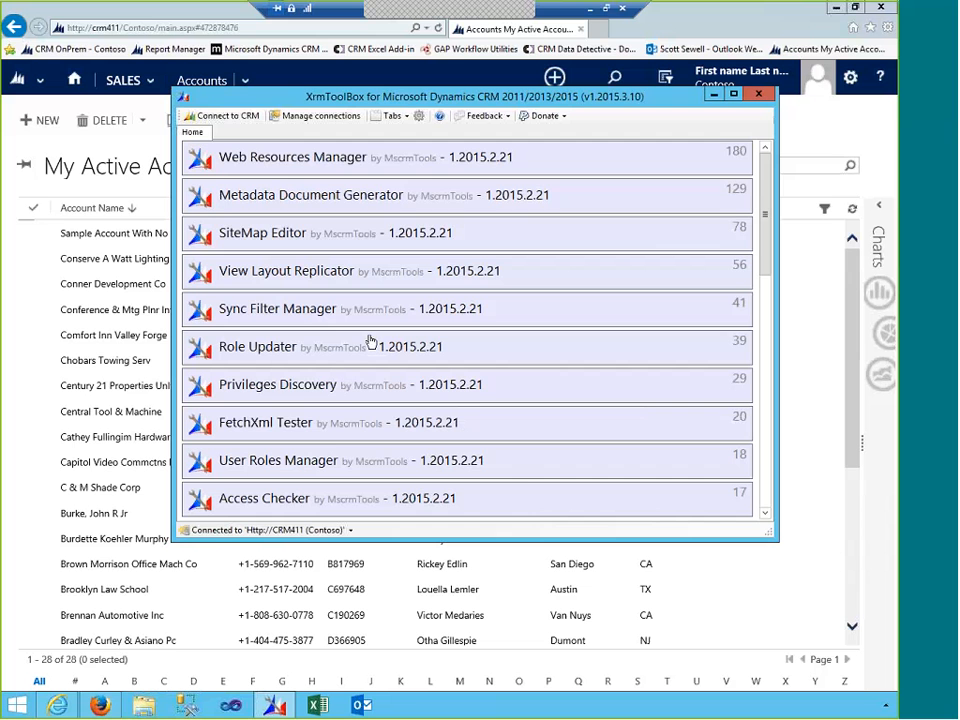
click(325, 467)
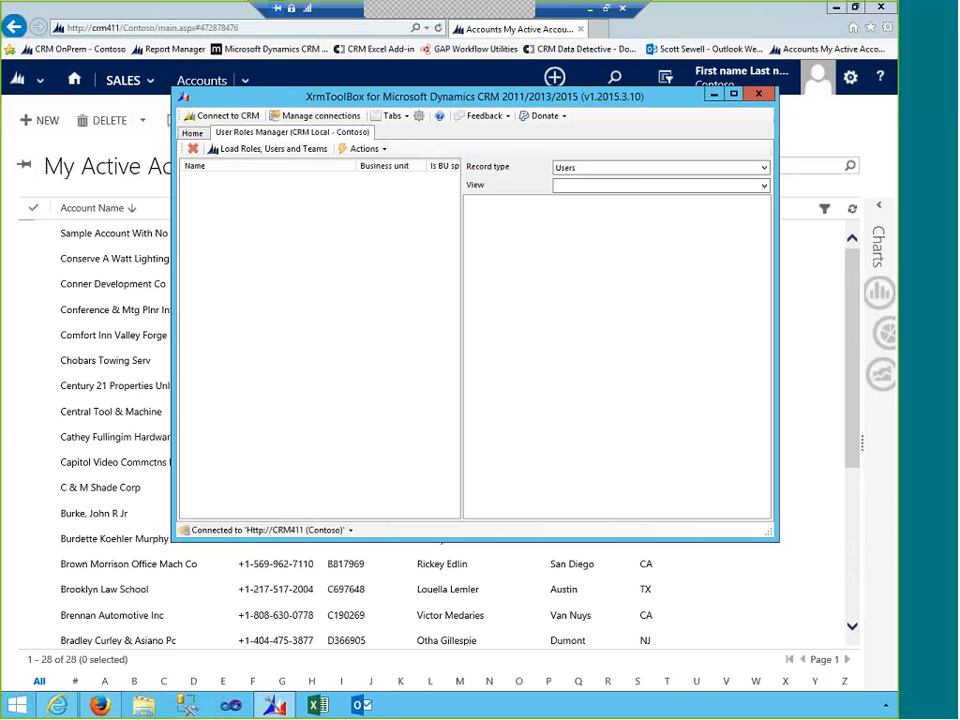
click(275, 152)
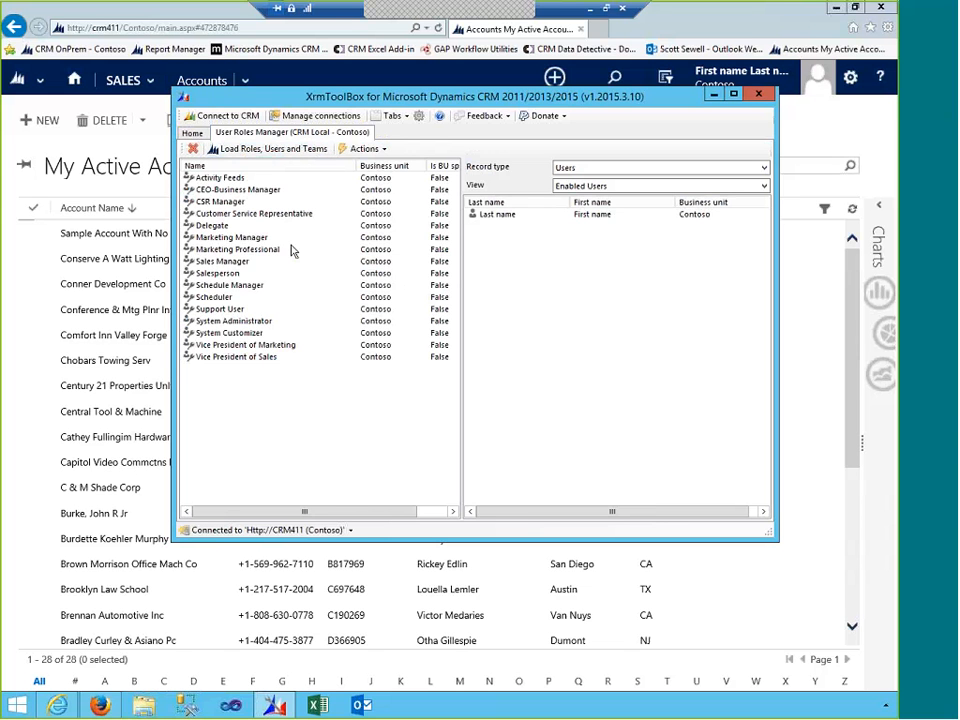
- Add the Support User role to the enabled user via Actions
click(220, 310)
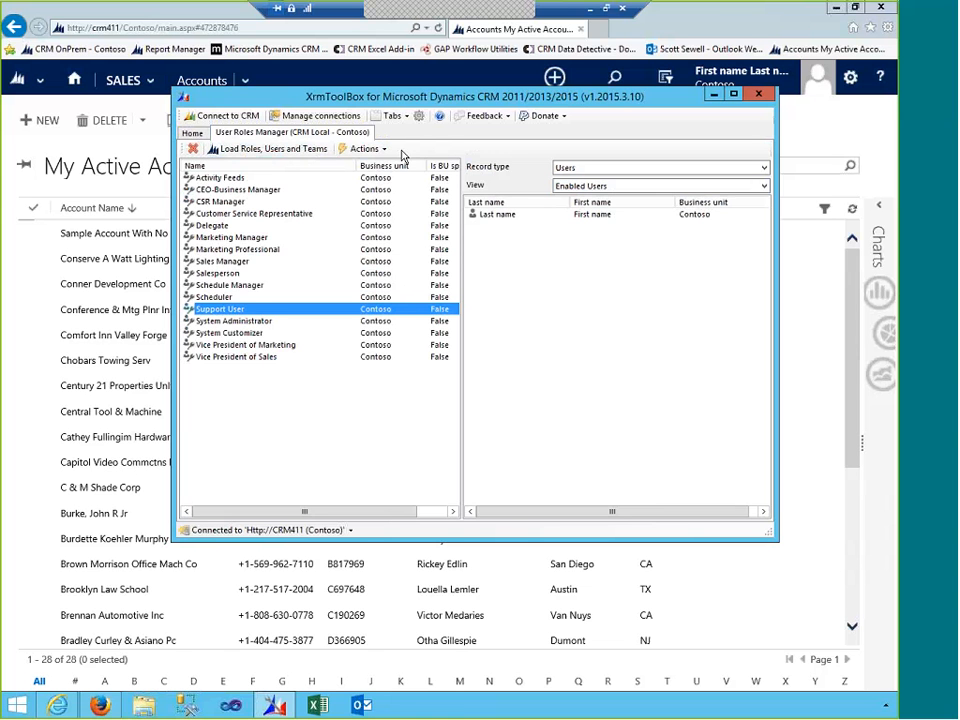
click(512, 217)
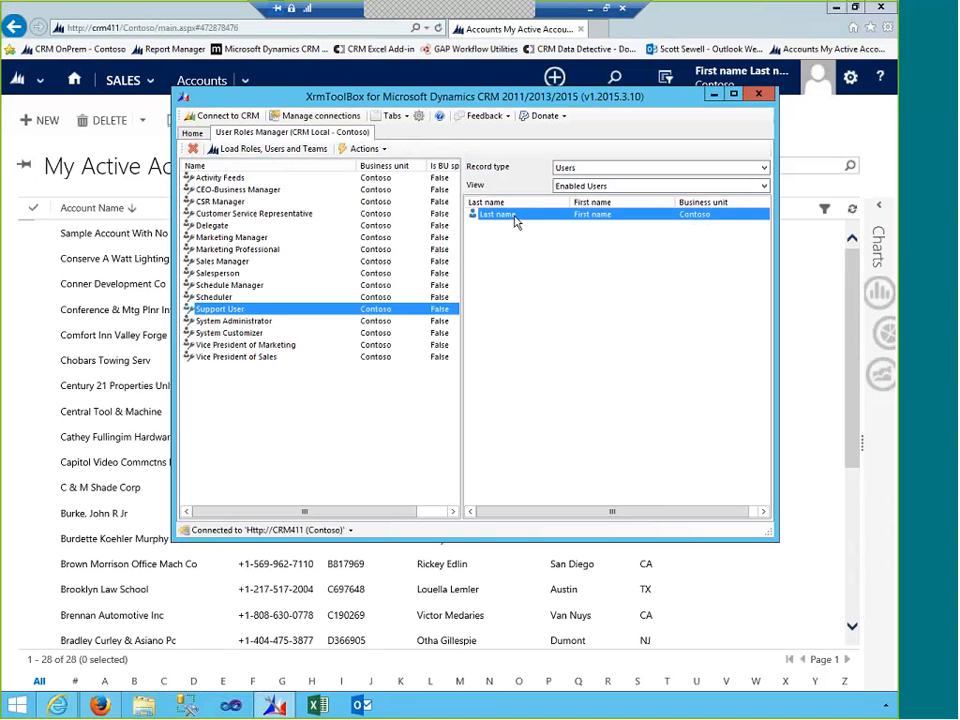
click(306, 311)
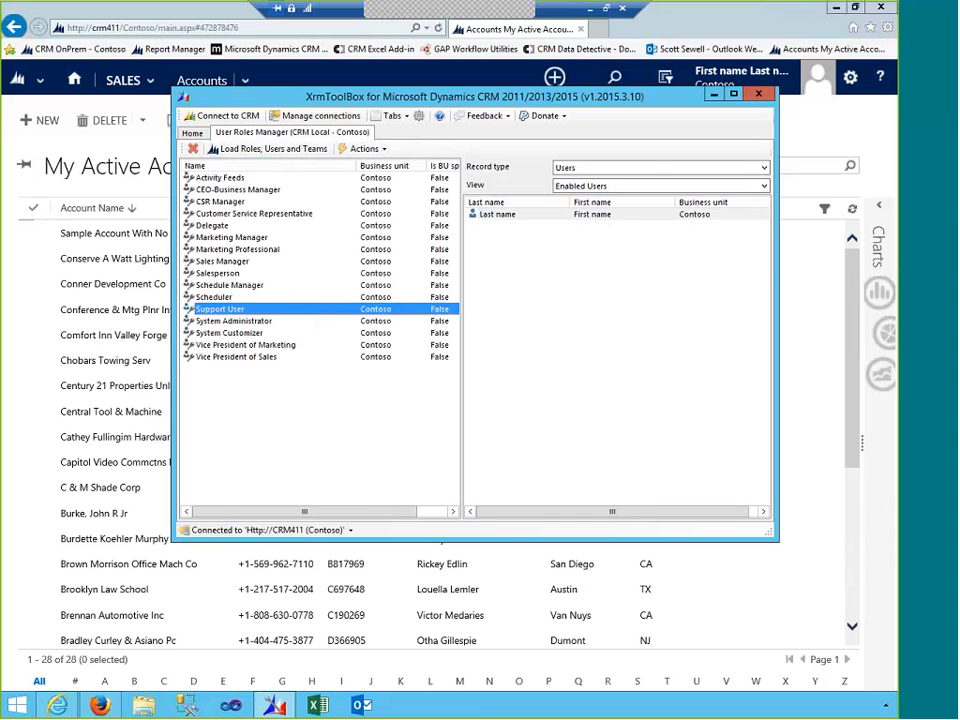
click(497, 215)
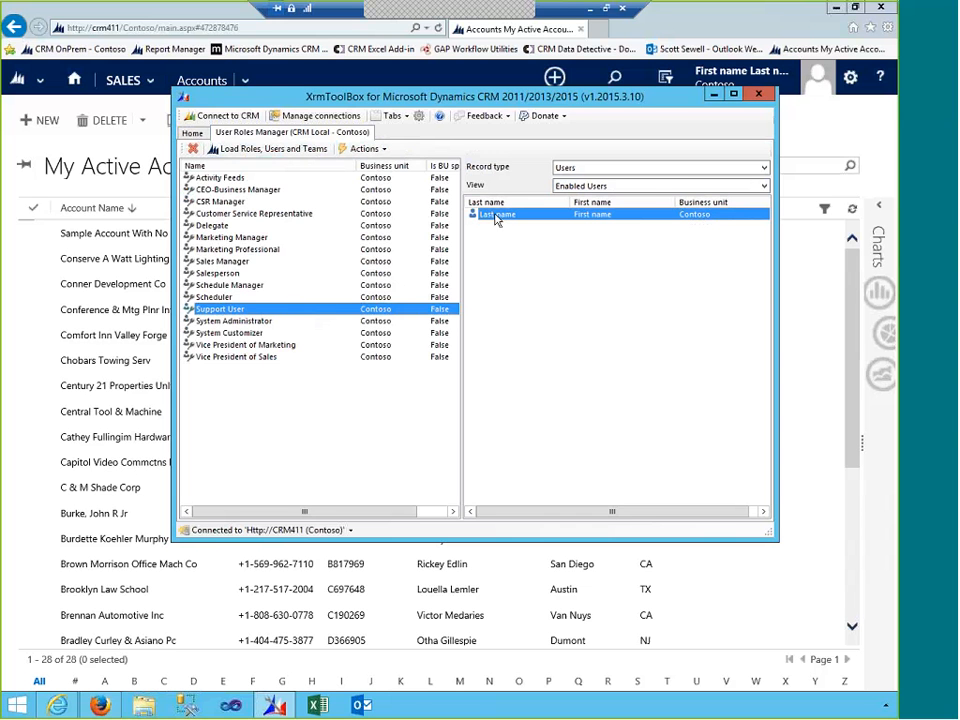
click(355, 148)
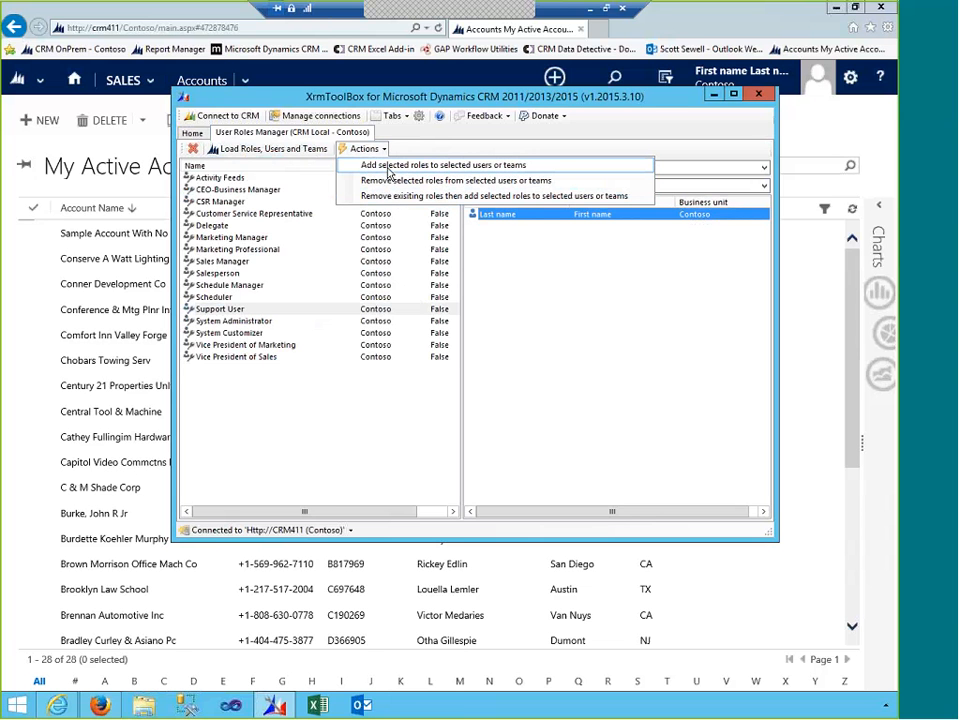
click(388, 165)
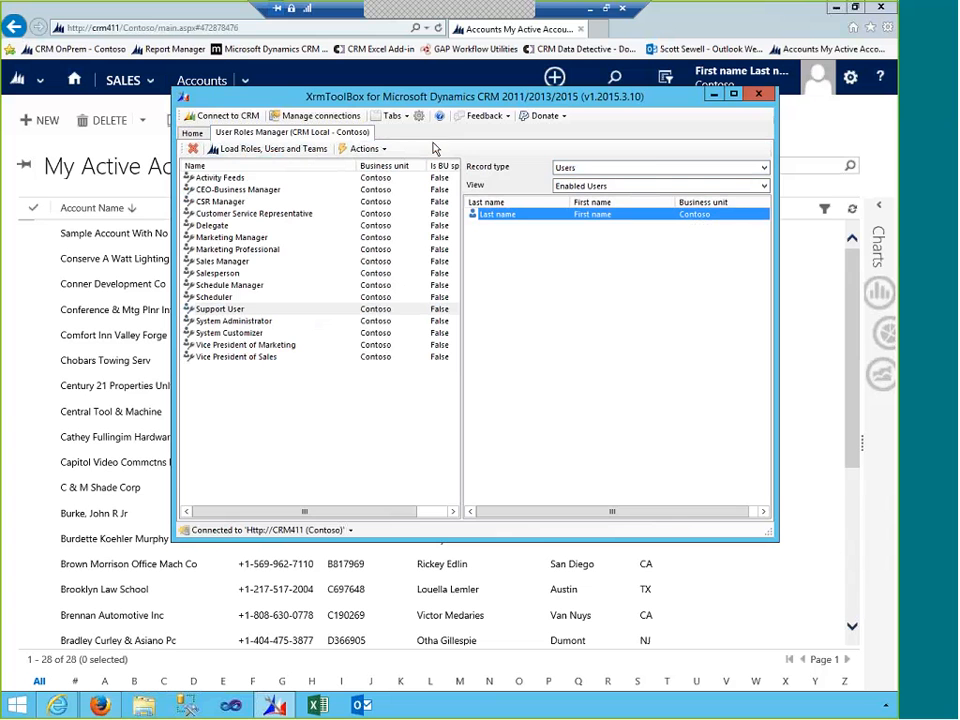
- Reopen and dismiss the Actions list, then start closing the User Roles Manager tab
click(364, 148)
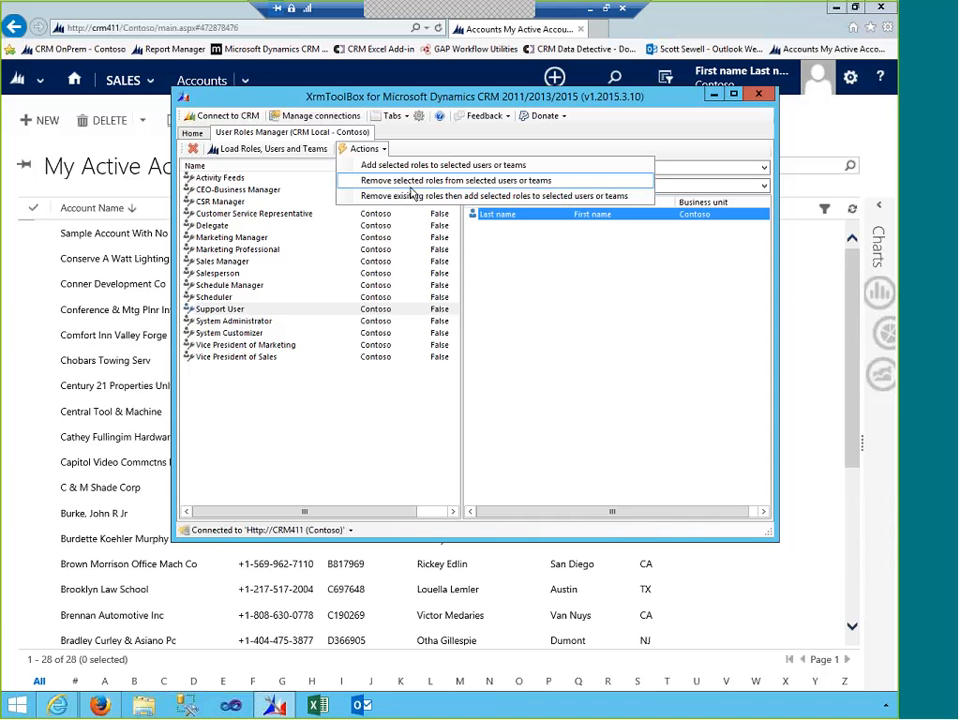
click(411, 188)
click(193, 148)
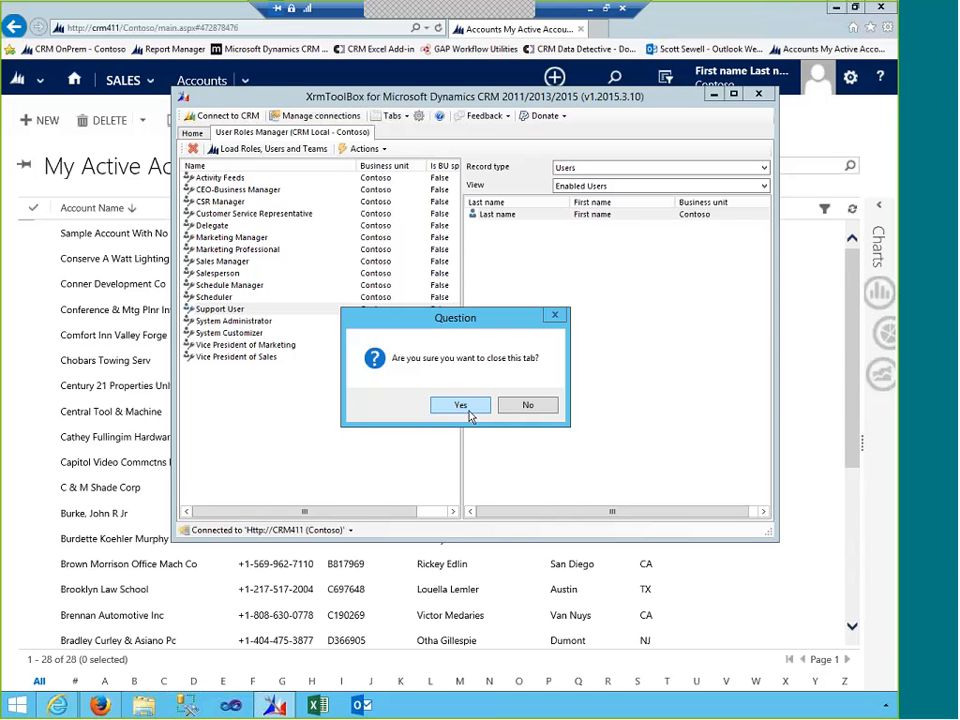
- Confirm closing the User Roles Manager tab and exit XrmToolBox
click(472, 414)
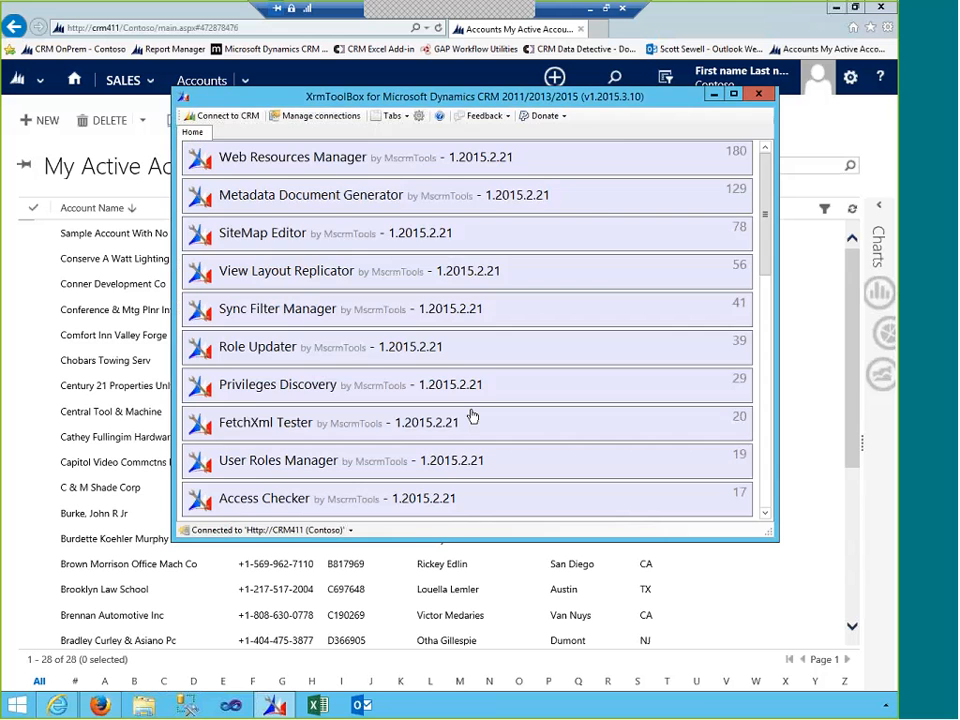
click(759, 94)
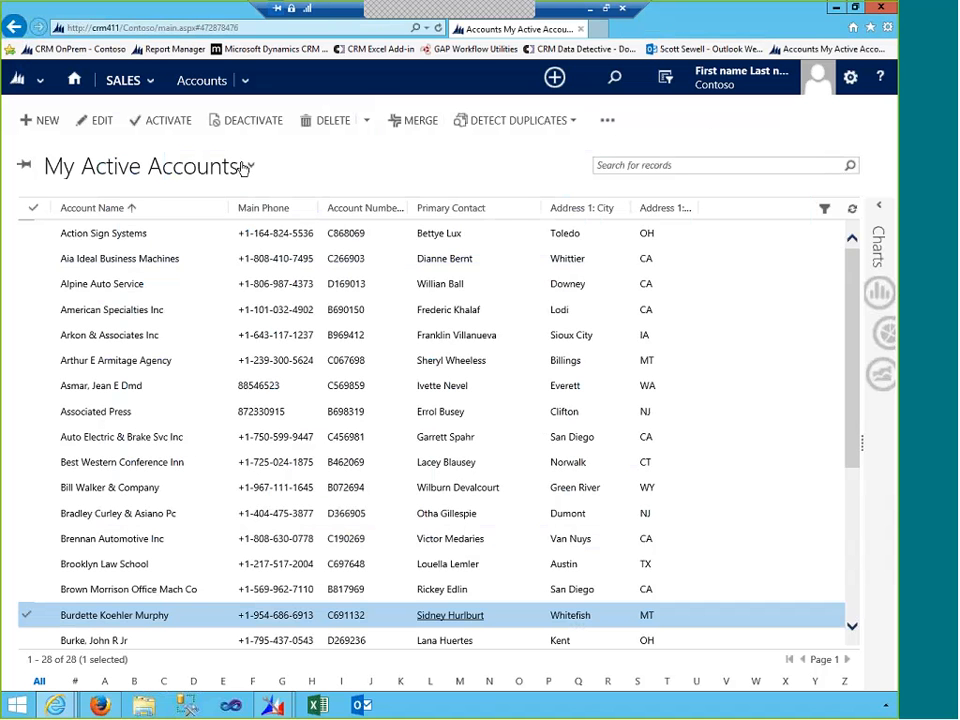
- Open the account view selector and launch the views customization window
click(249, 168)
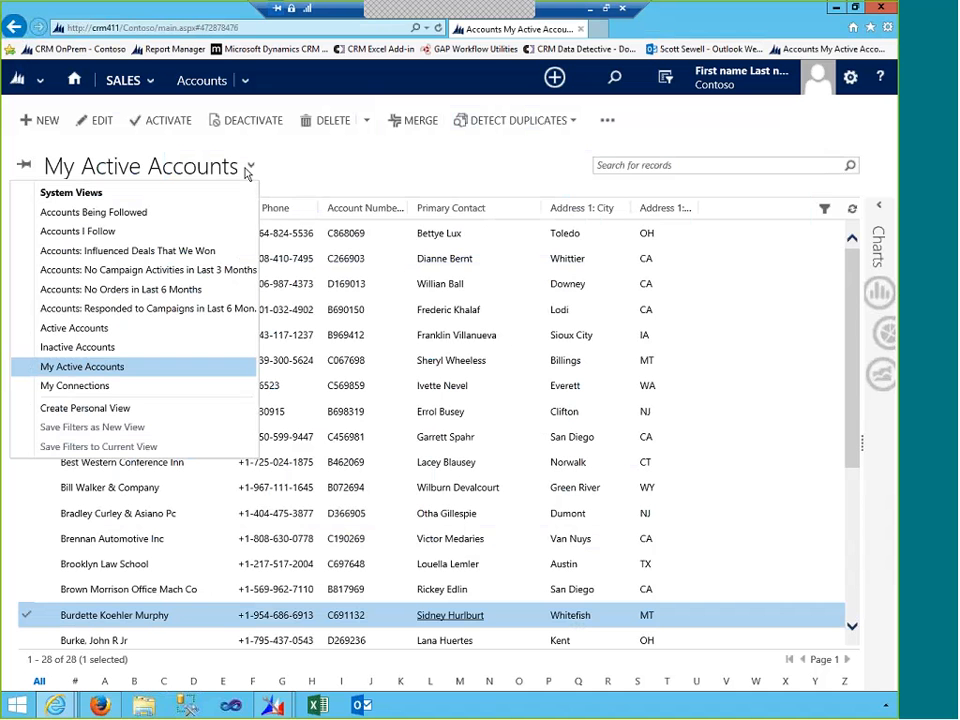
click(247, 172)
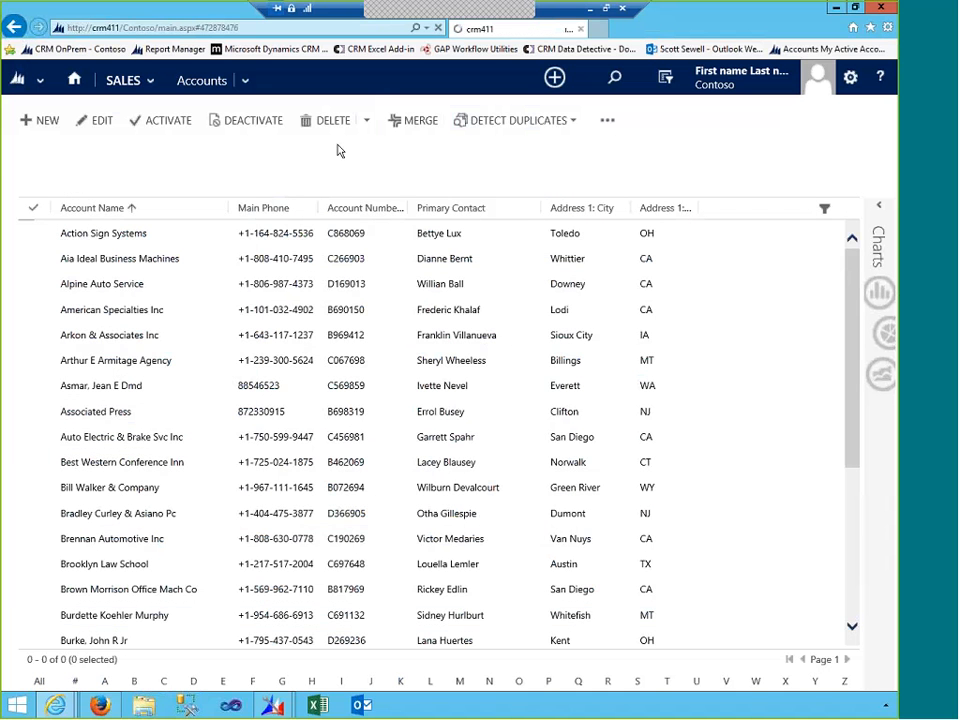
click(253, 168)
click(85, 408)
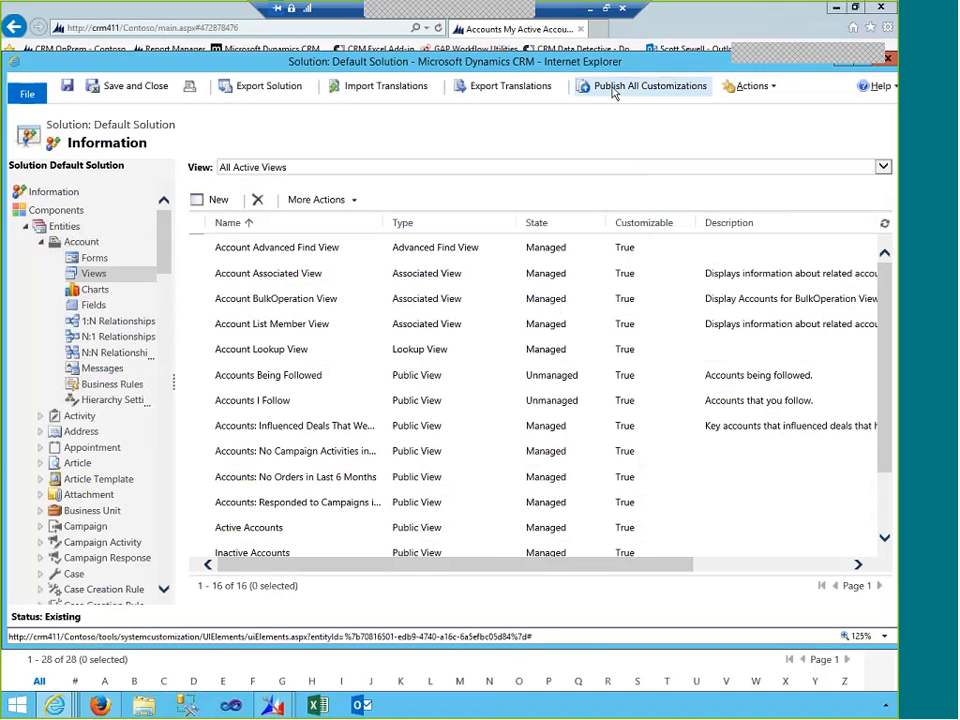
- Select the Account entity, publish its customizations, and list its views
click(83, 245)
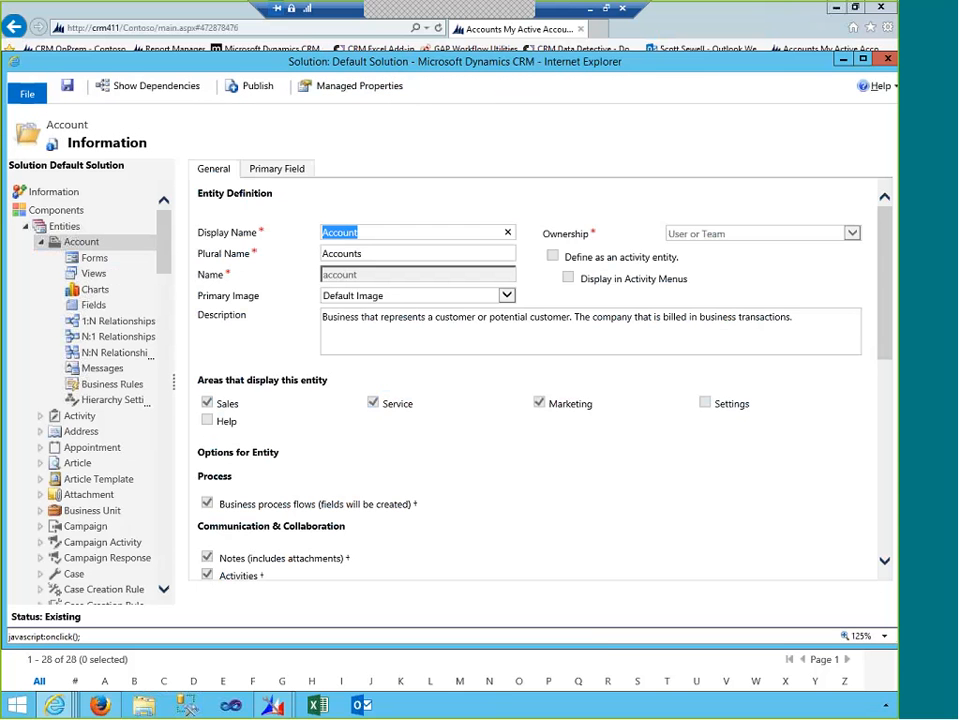
click(255, 88)
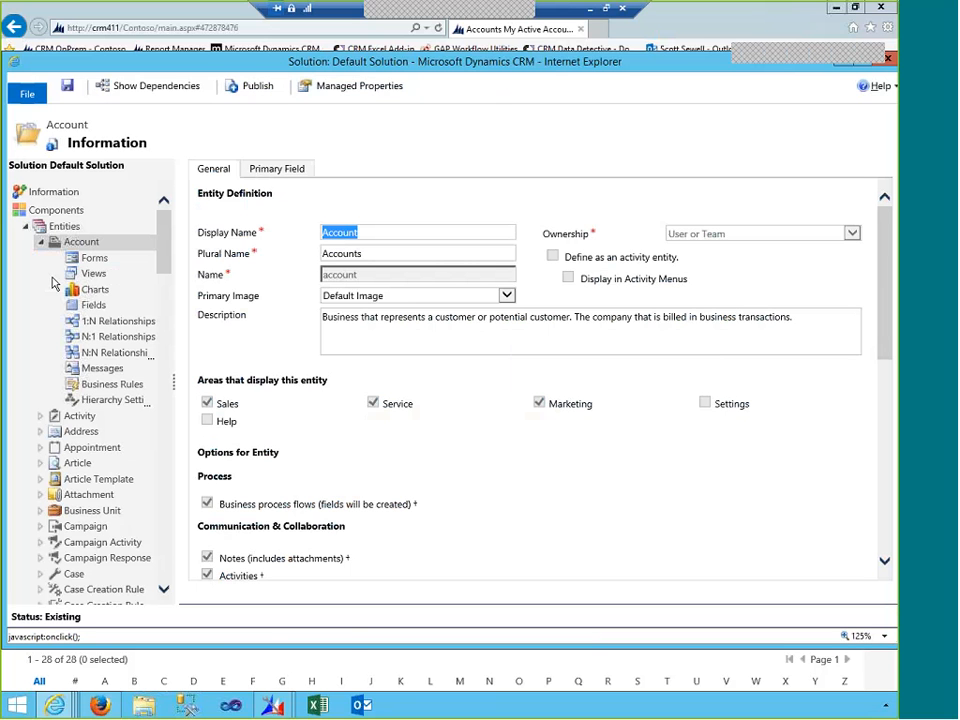
click(95, 273)
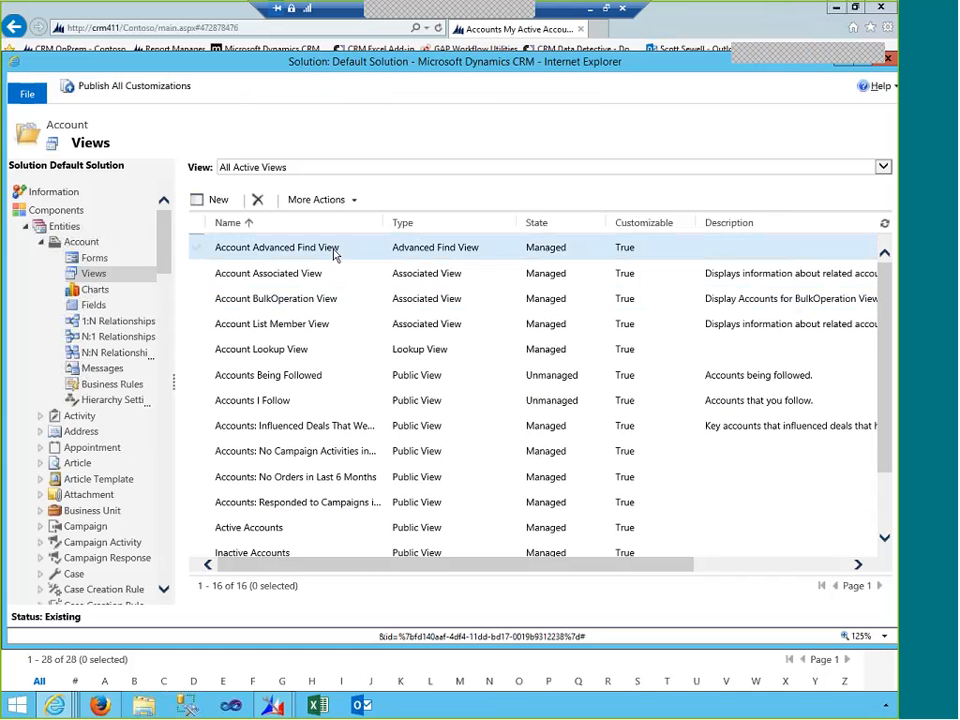
scroll(318, 505, down, 3)
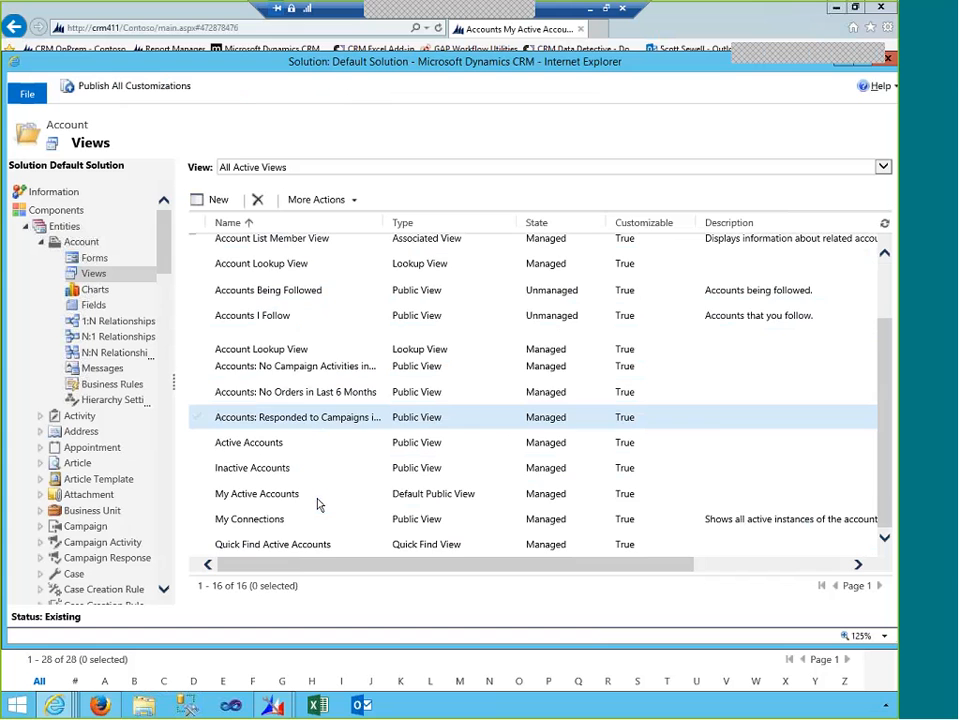
scroll(317, 501, up, 3)
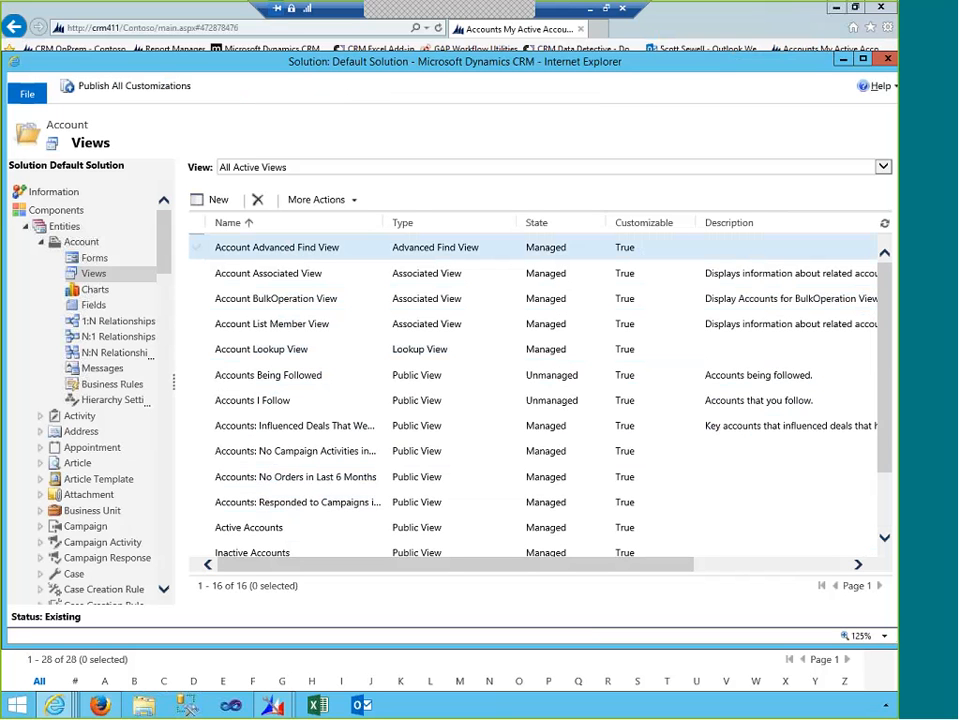
- Create a new account view named 'Accounts without Contacts'
click(215, 204)
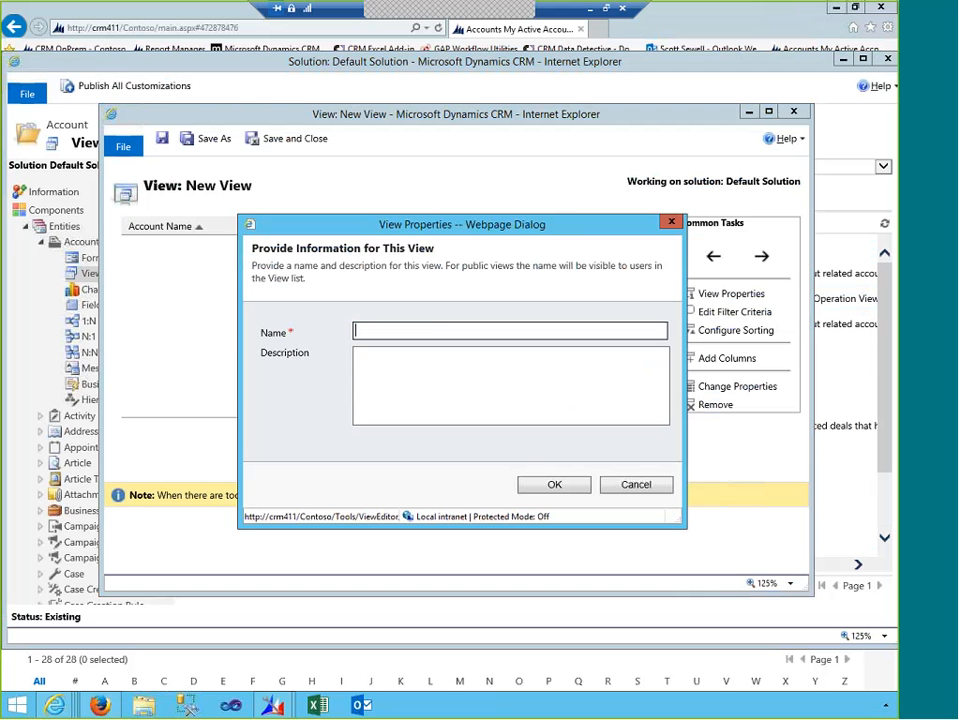
text(Accounts without Contacts)
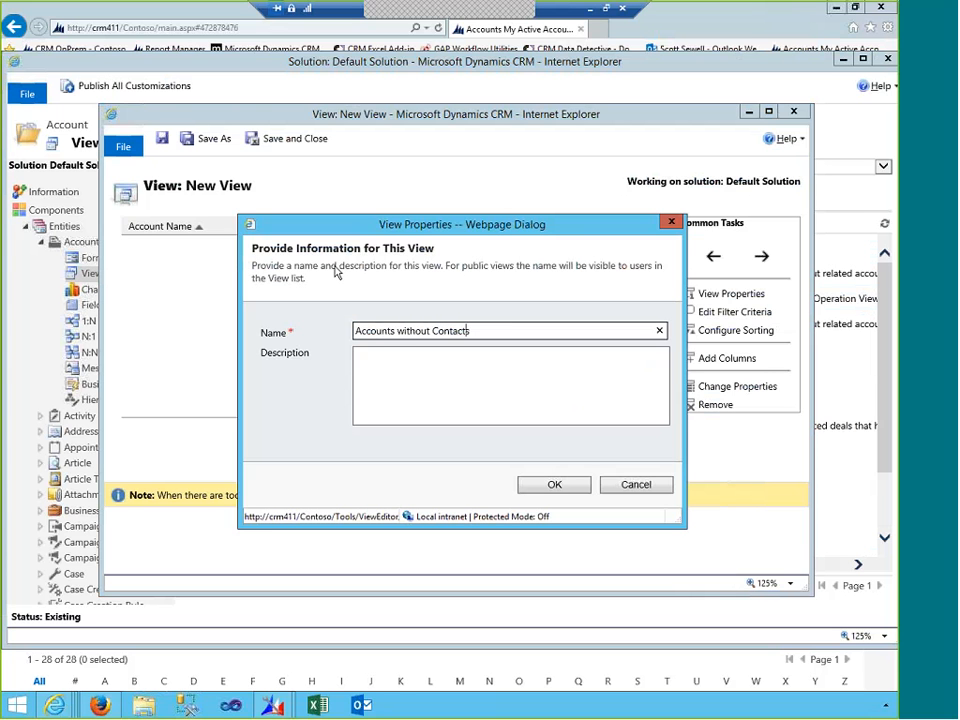
click(554, 484)
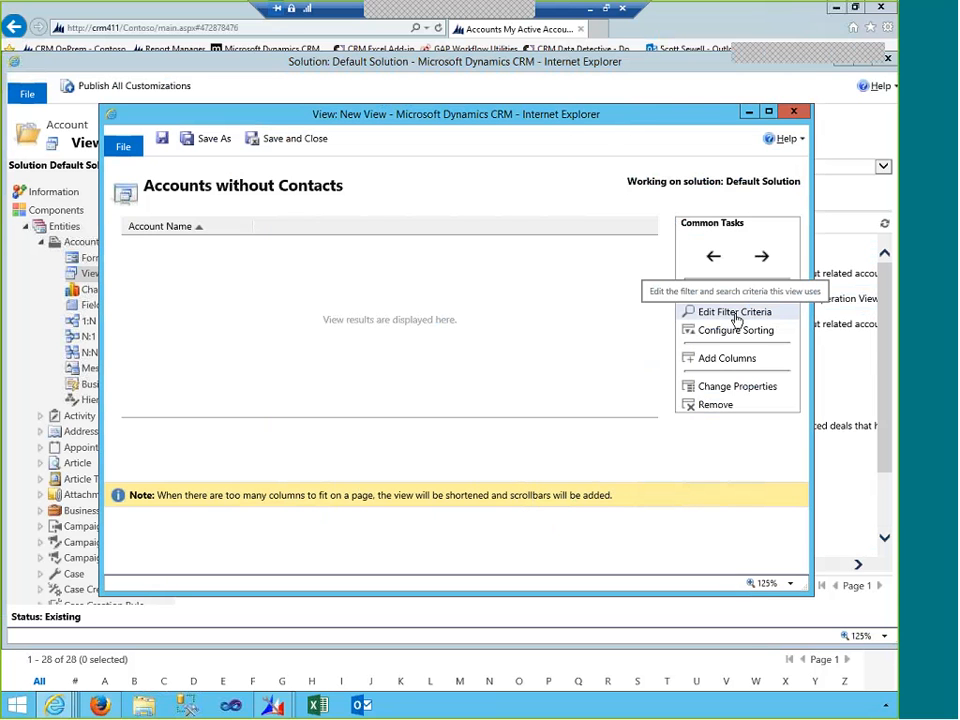
- Add the Account Number, Address 1: City and Address 1: State/Province columns
click(727, 358)
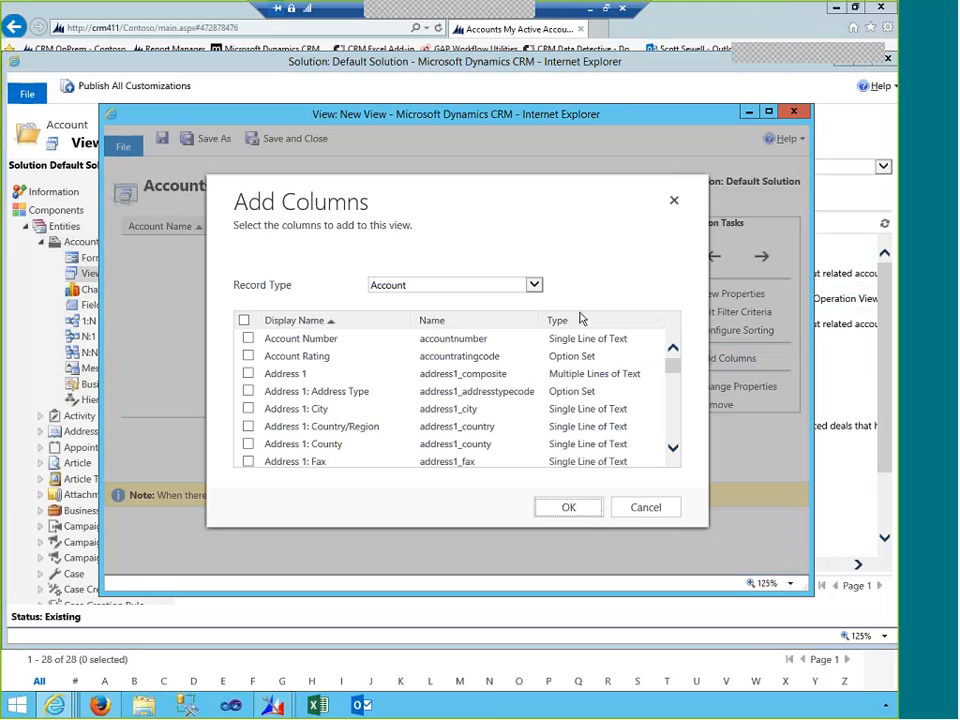
click(248, 341)
scroll(255, 390, down, 1)
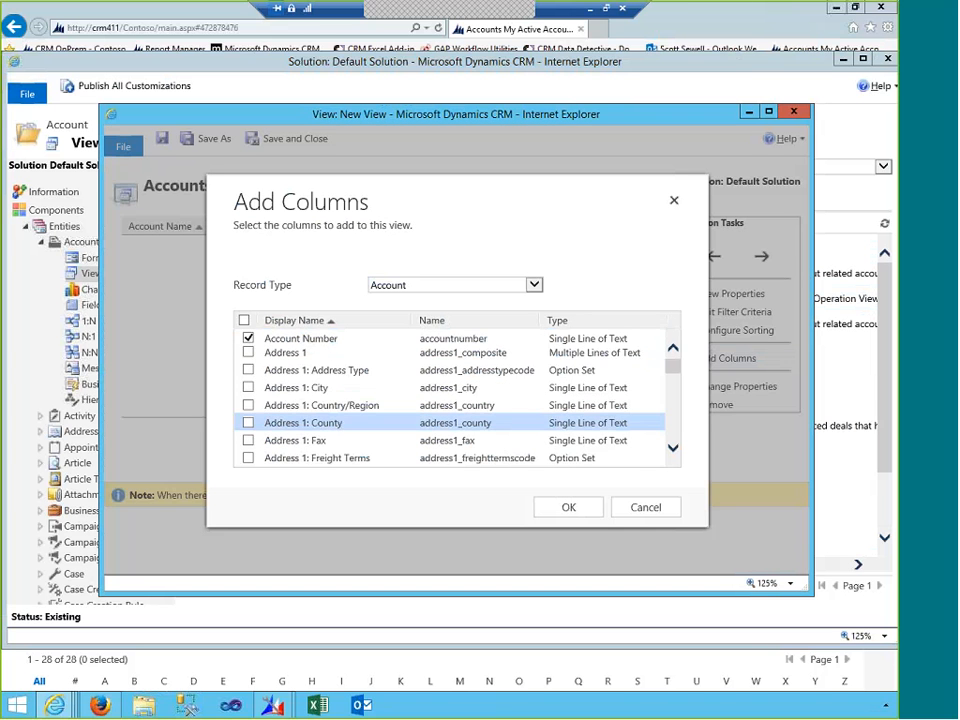
click(259, 396)
scroll(262, 415, down, 4)
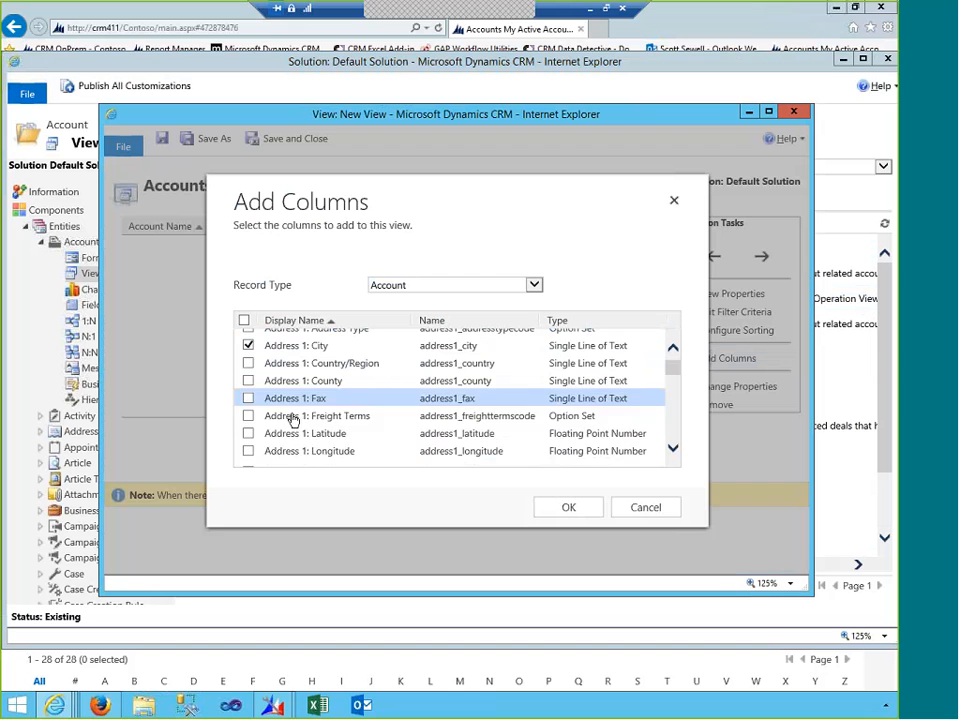
scroll(263, 440, down, 1)
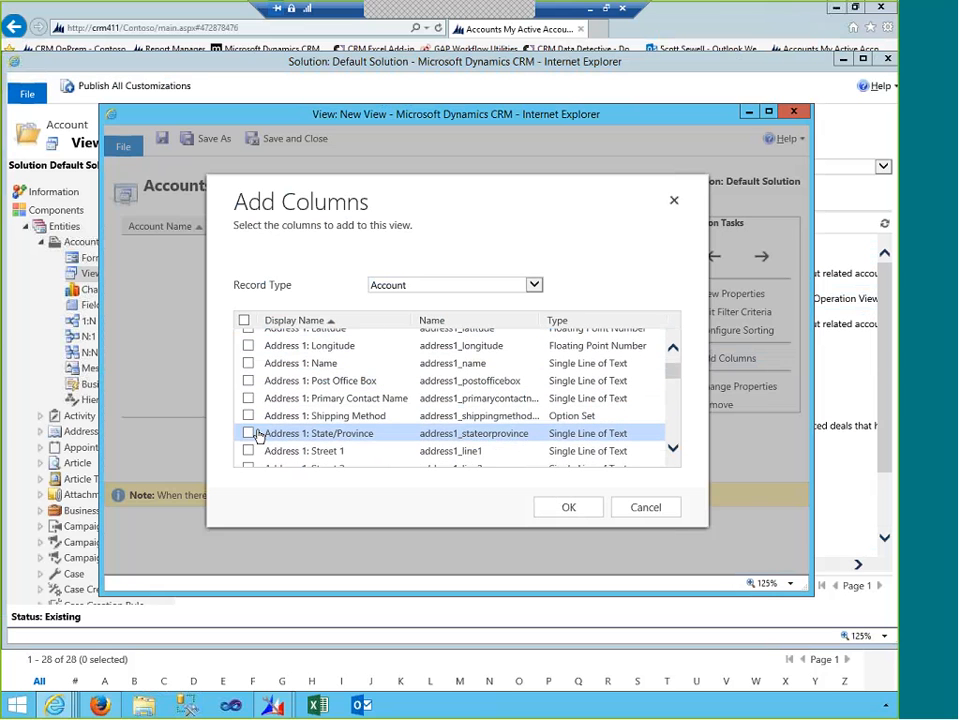
click(248, 433)
click(565, 508)
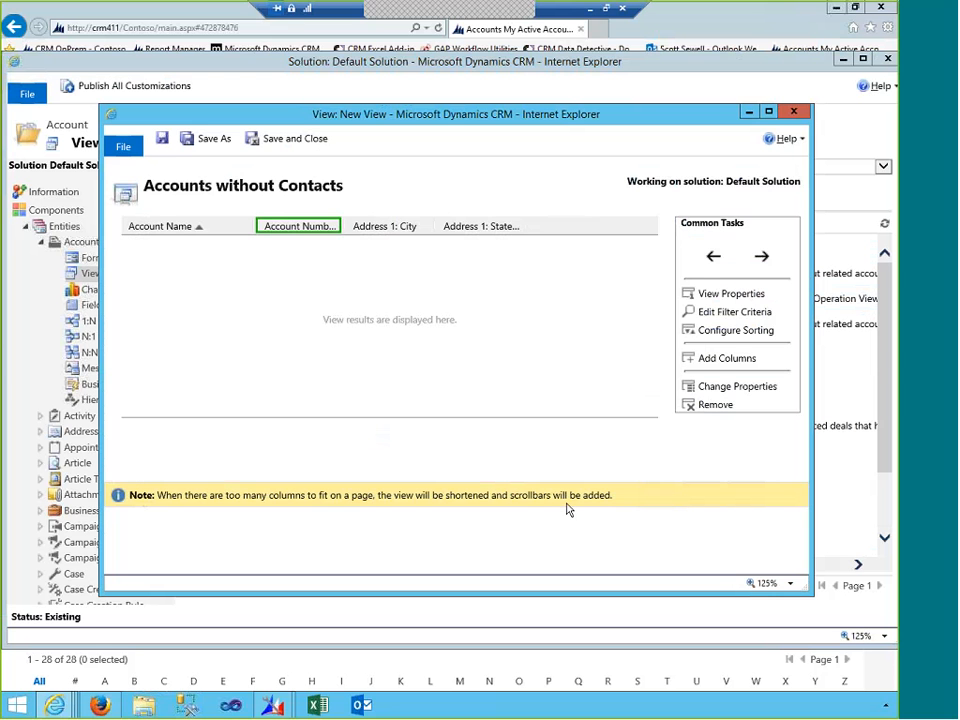
- Filter the view to records whose Status equals Active
click(733, 313)
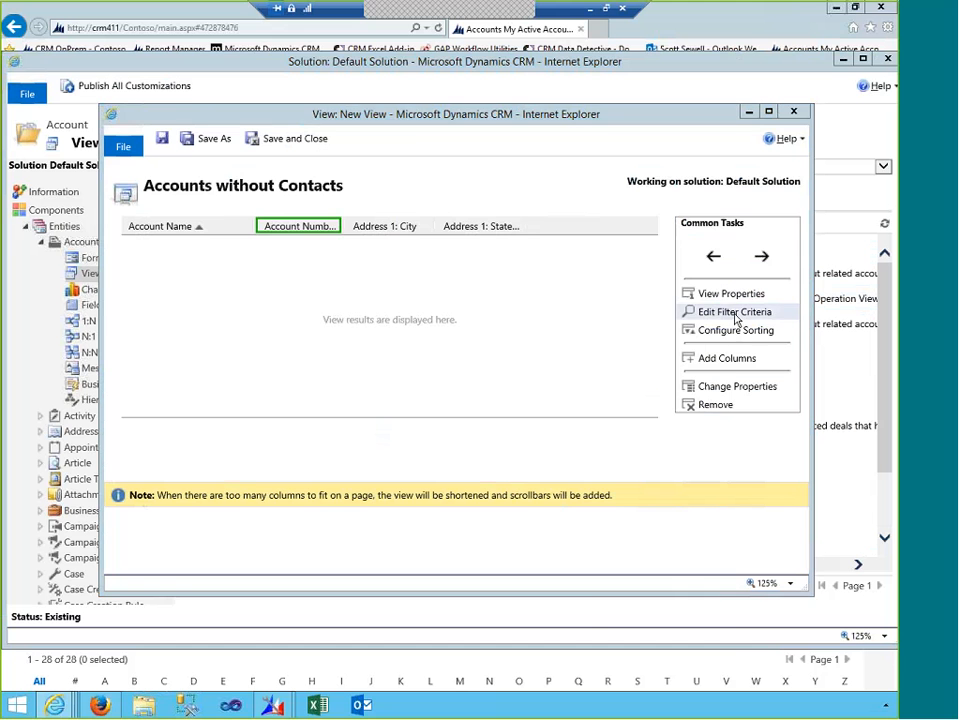
click(250, 243)
click(257, 246)
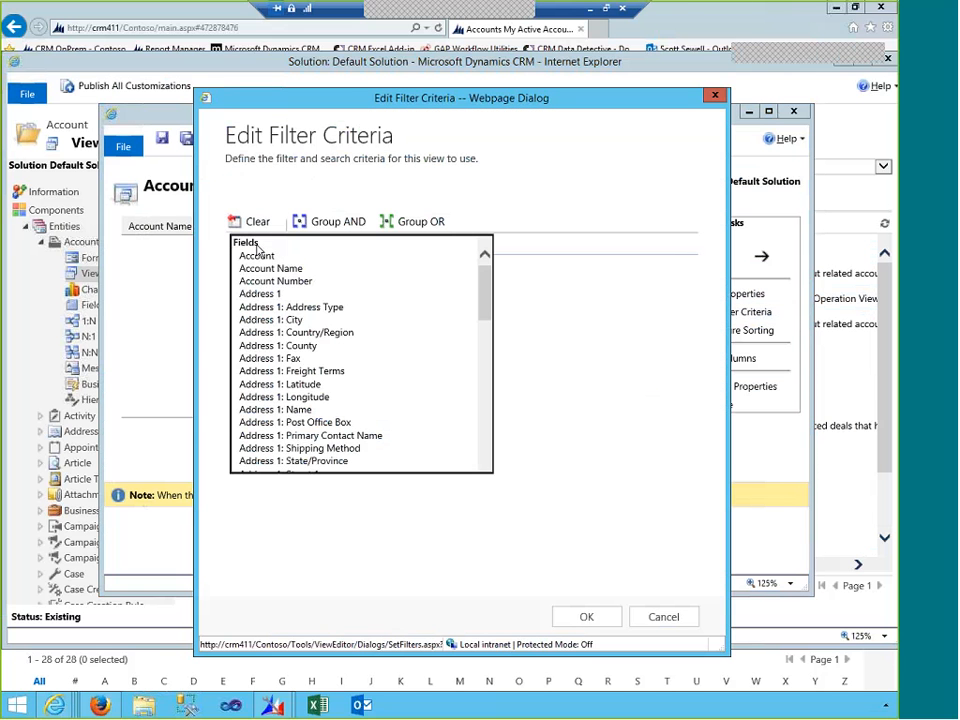
scroll(321, 315, down, 20)
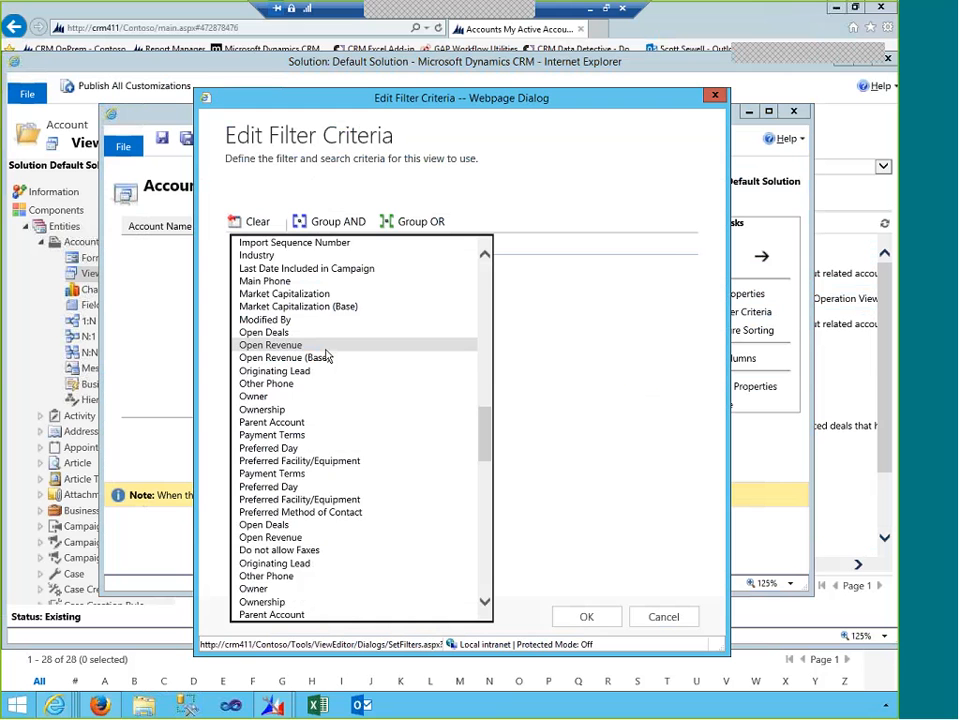
scroll(257, 497, down, 2)
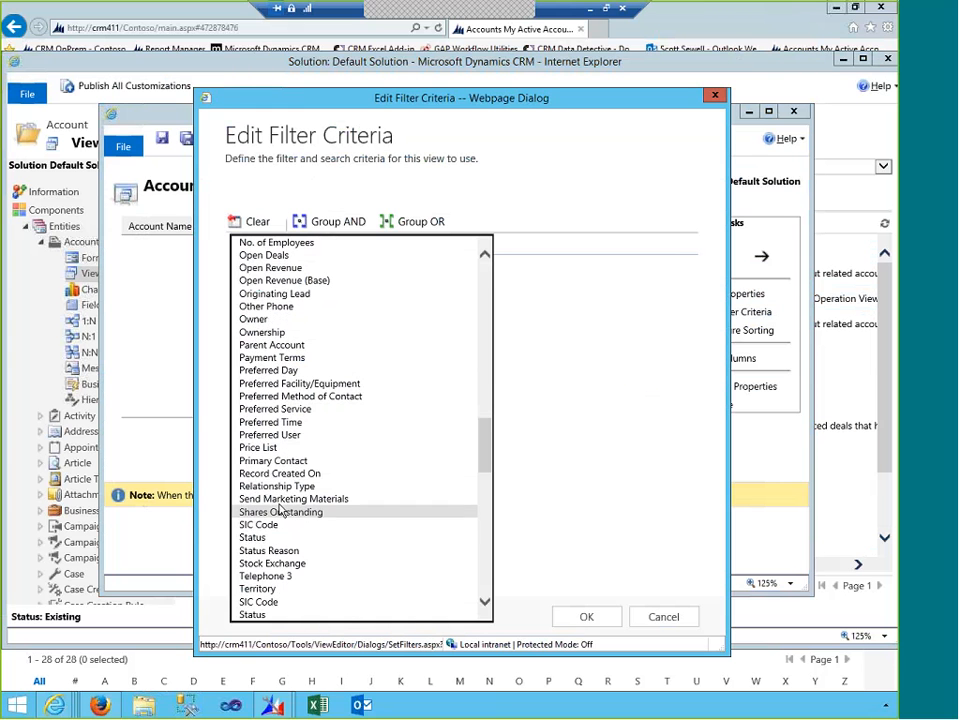
click(270, 541)
click(548, 242)
click(632, 244)
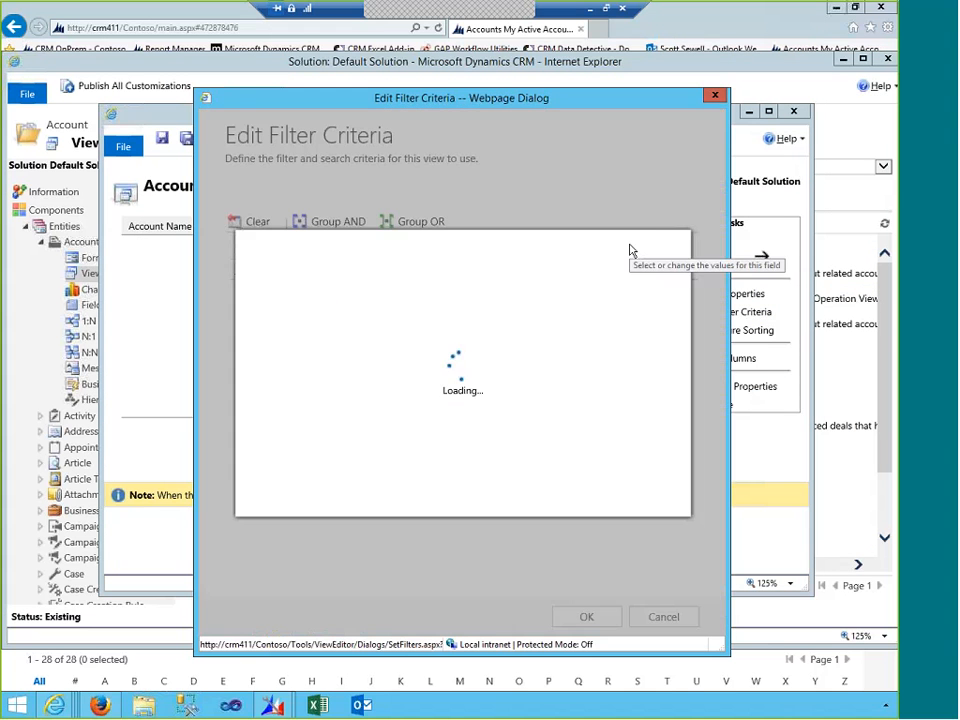
click(455, 389)
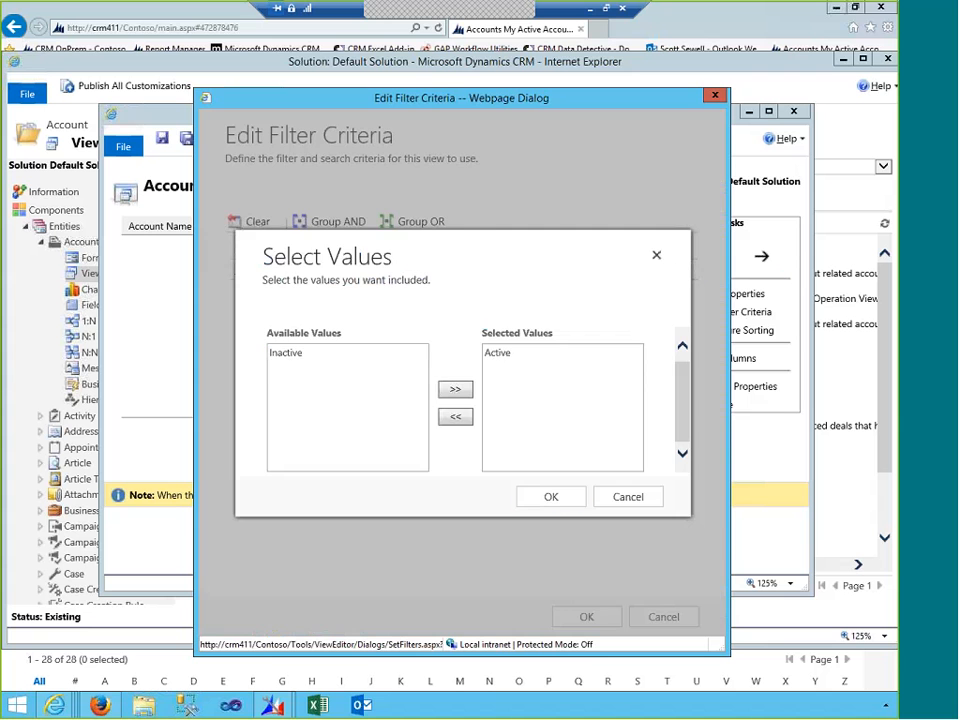
click(551, 497)
click(581, 617)
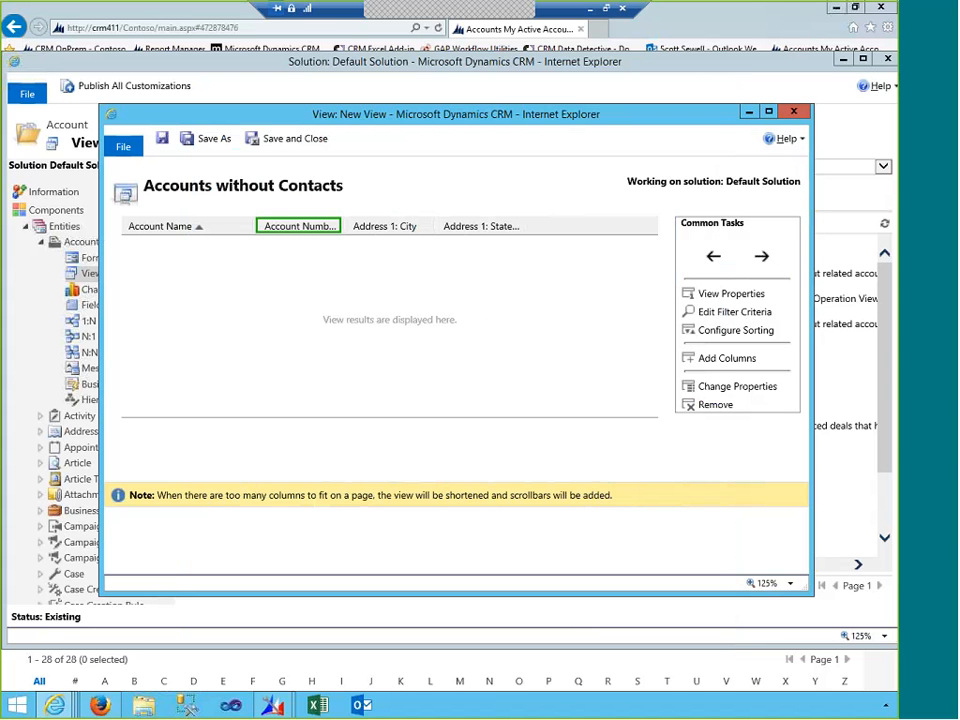
- Save the Accounts without Contacts view, publish all customizations, and close the solution window
click(163, 141)
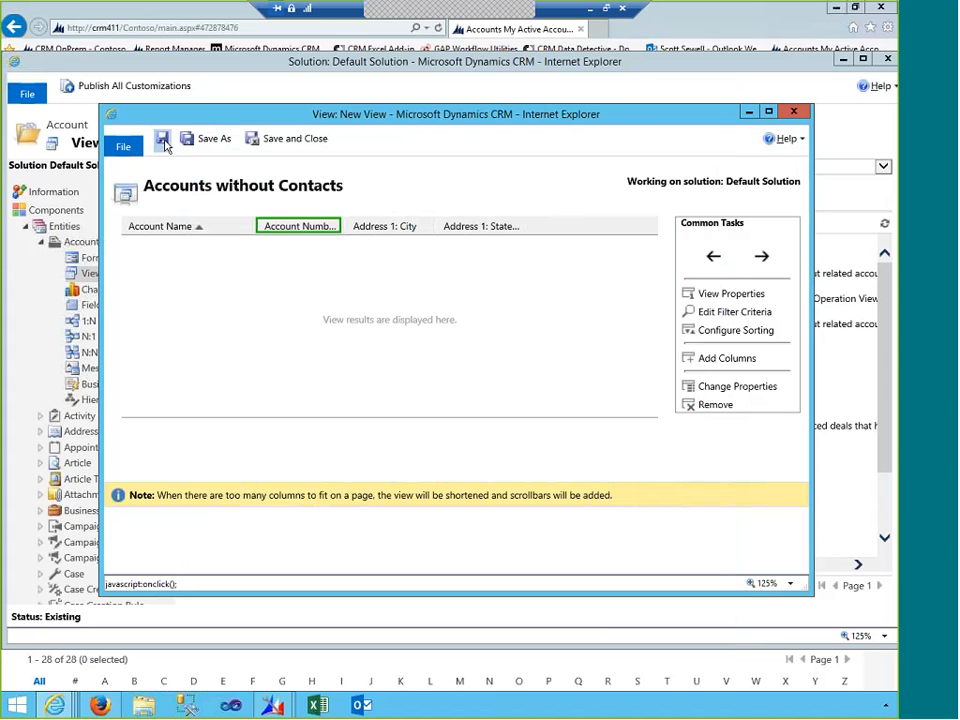
click(274, 145)
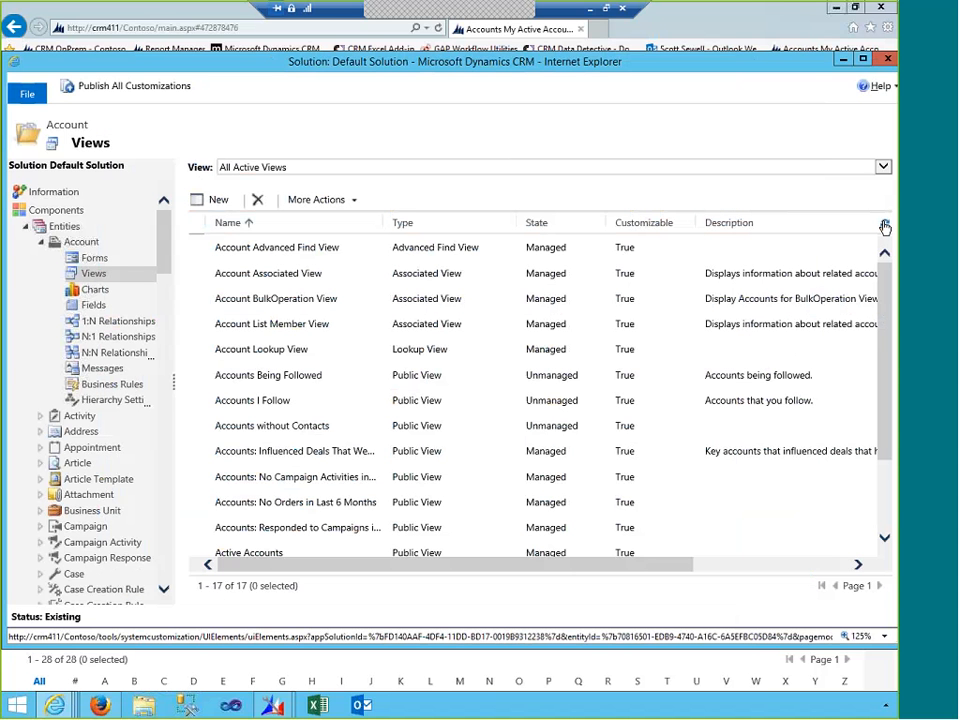
click(375, 424)
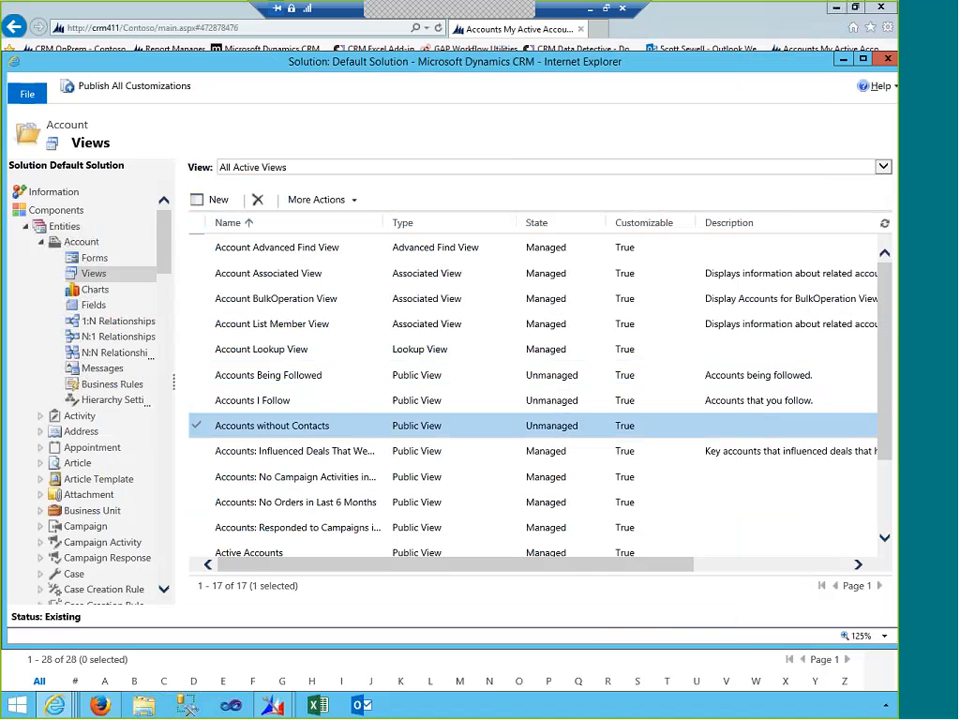
click(175, 90)
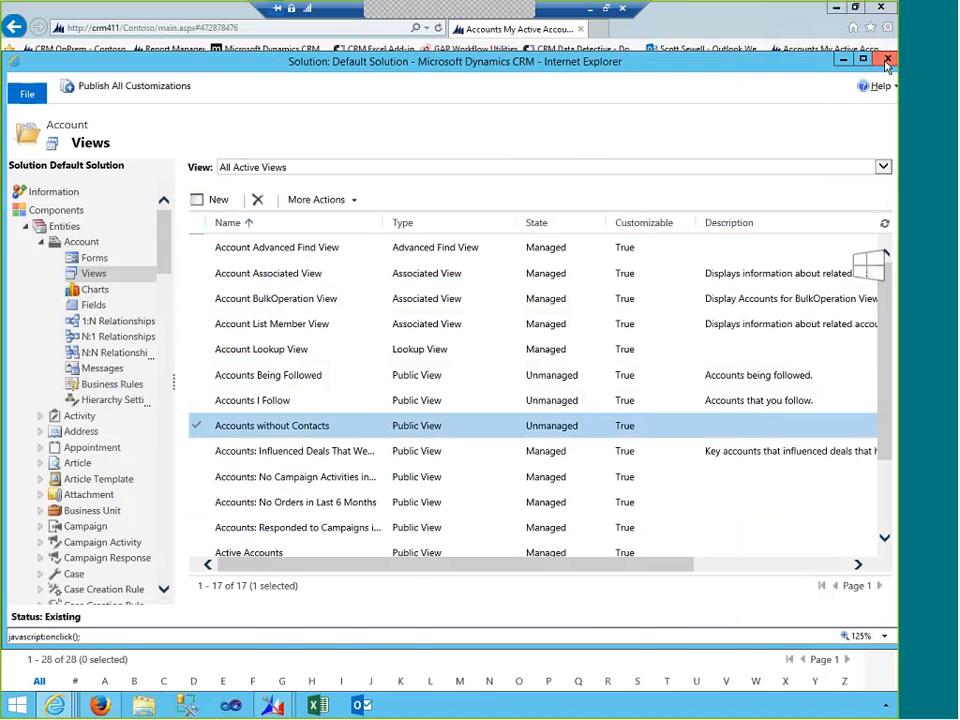
click(887, 62)
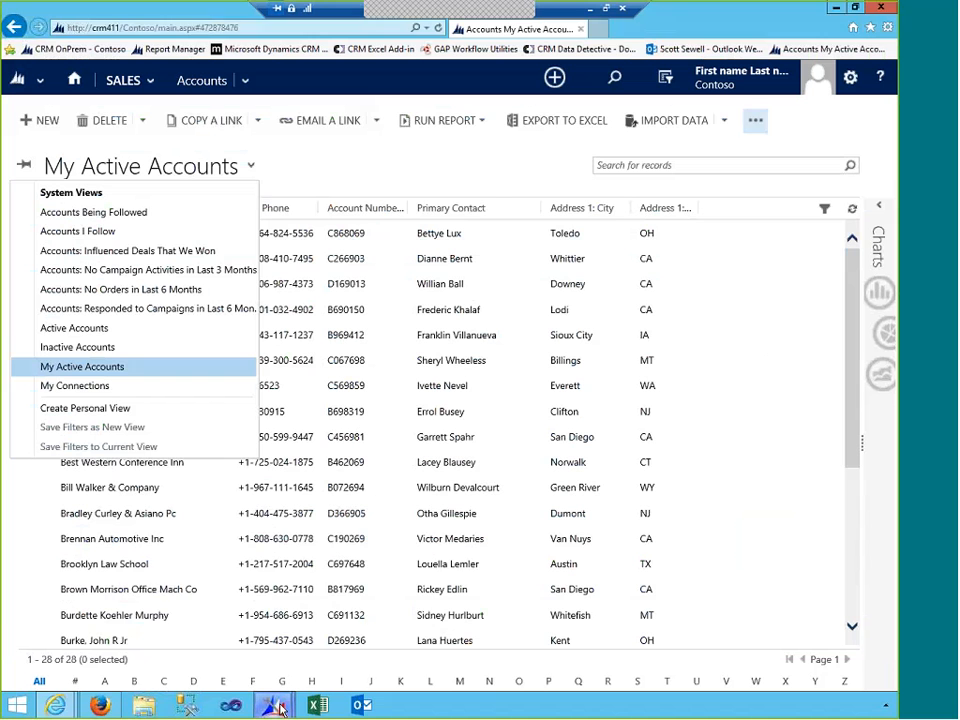
- Switch to XrmToolBox and dismiss the FetchXML dialog without changes
mouse_move(281, 708)
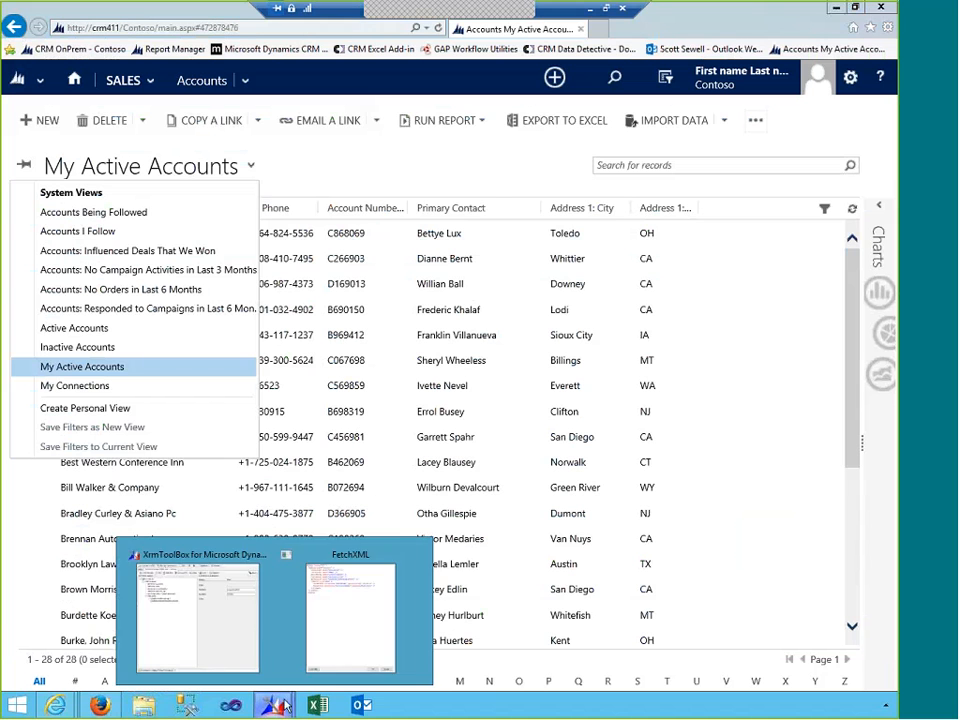
click(228, 633)
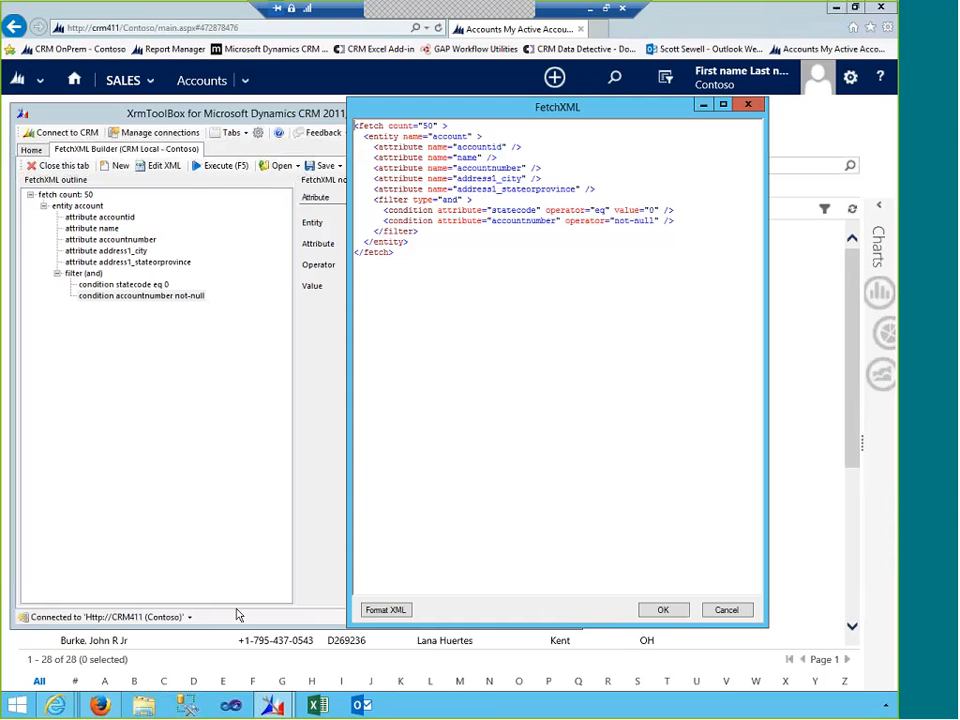
click(722, 611)
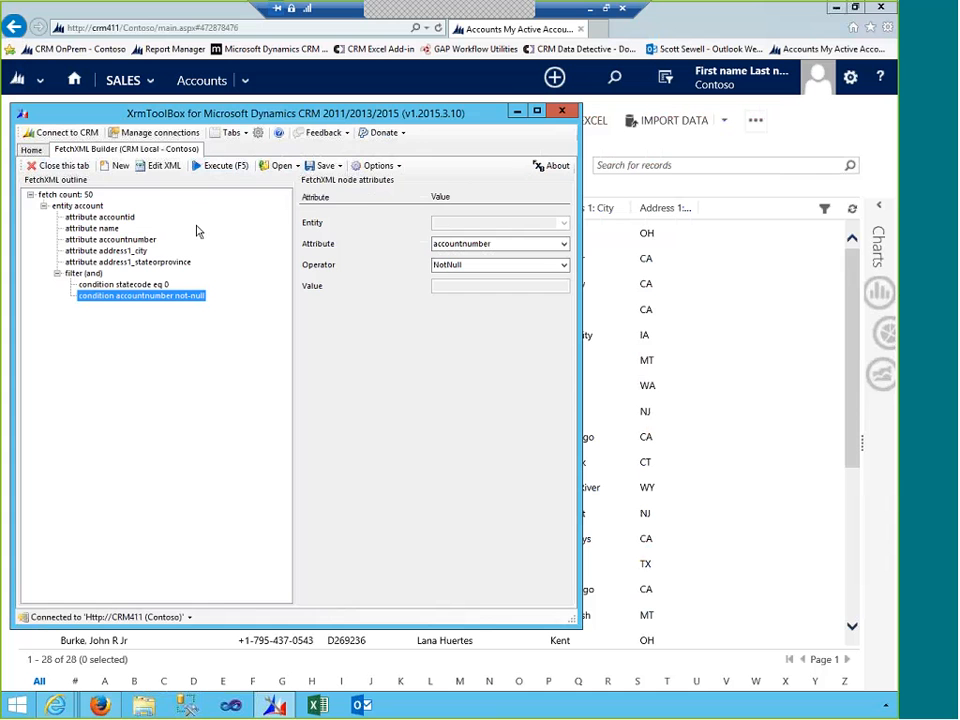
- Load the account view 'Accounts without Contacts' into FetchXML Builder and select the account entity
click(296, 166)
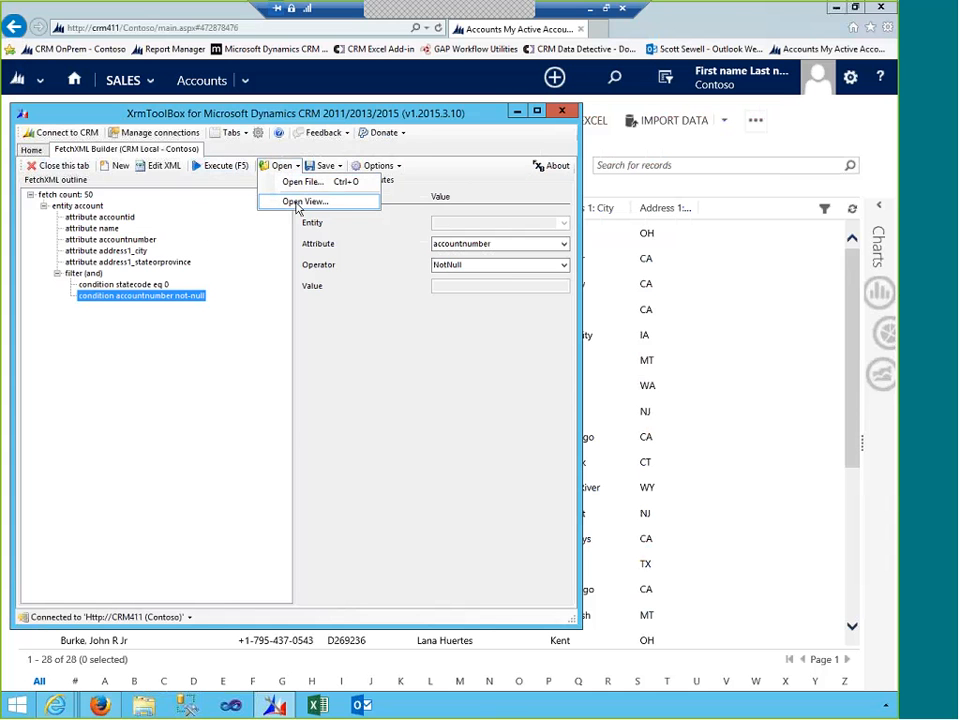
click(296, 203)
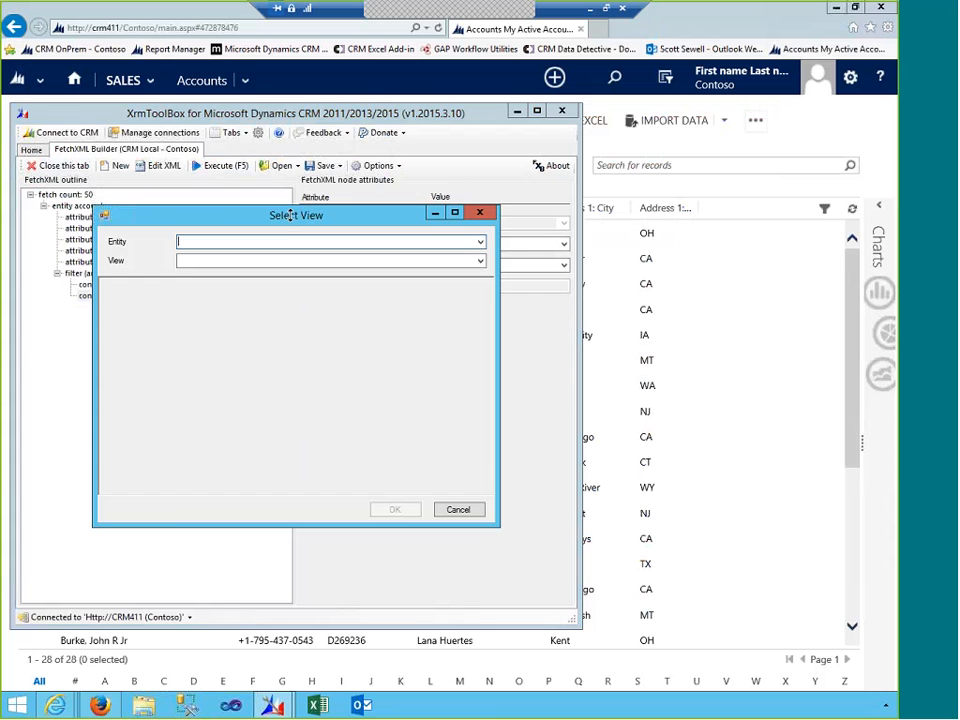
click(479, 243)
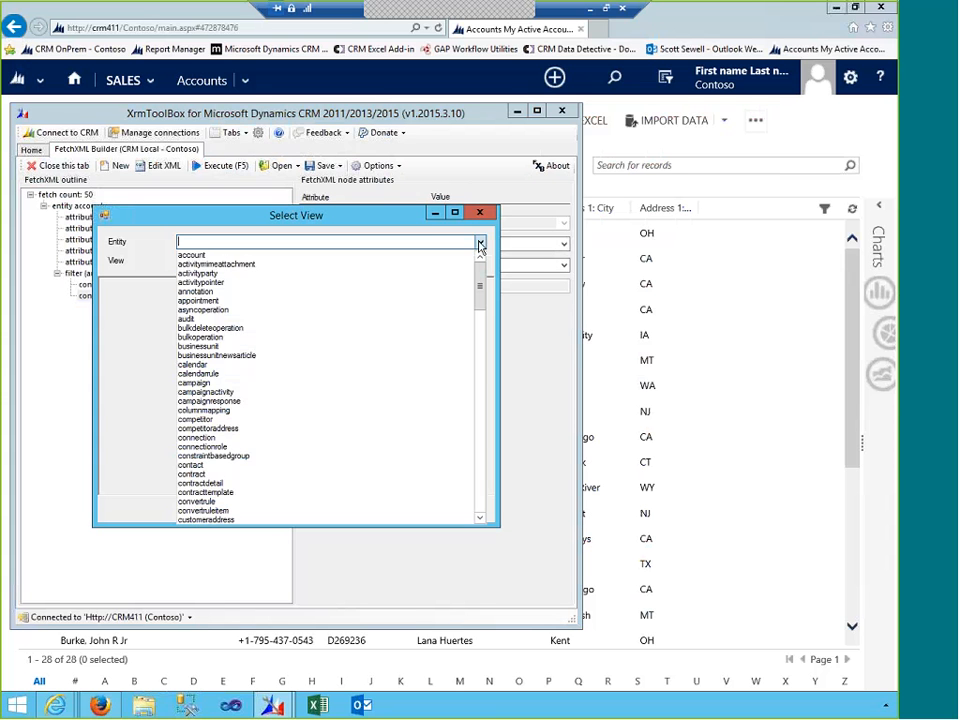
click(276, 256)
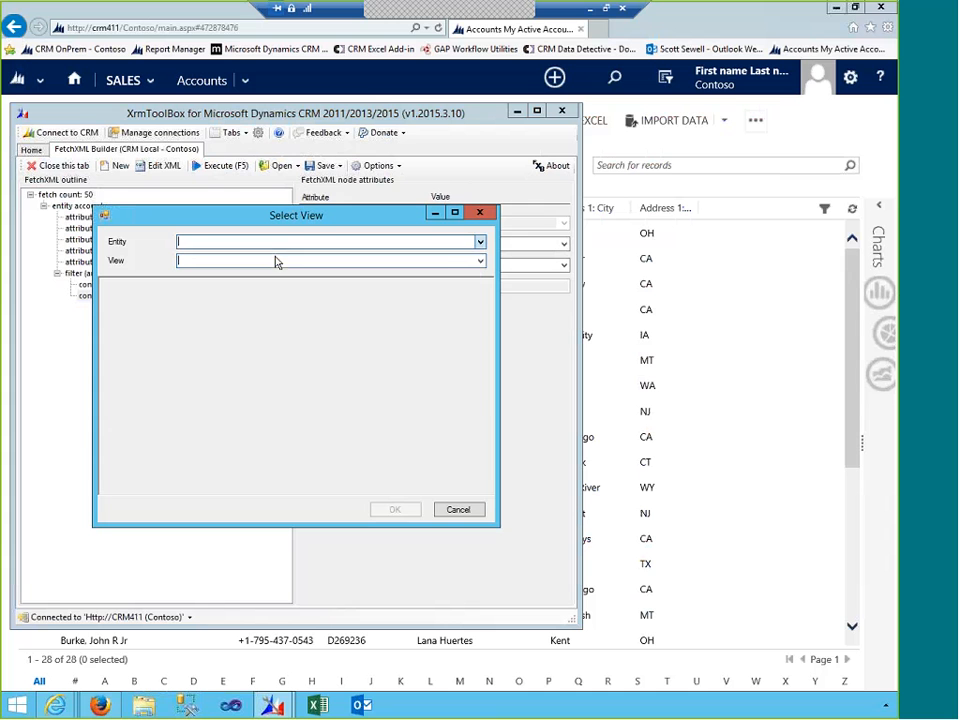
click(480, 263)
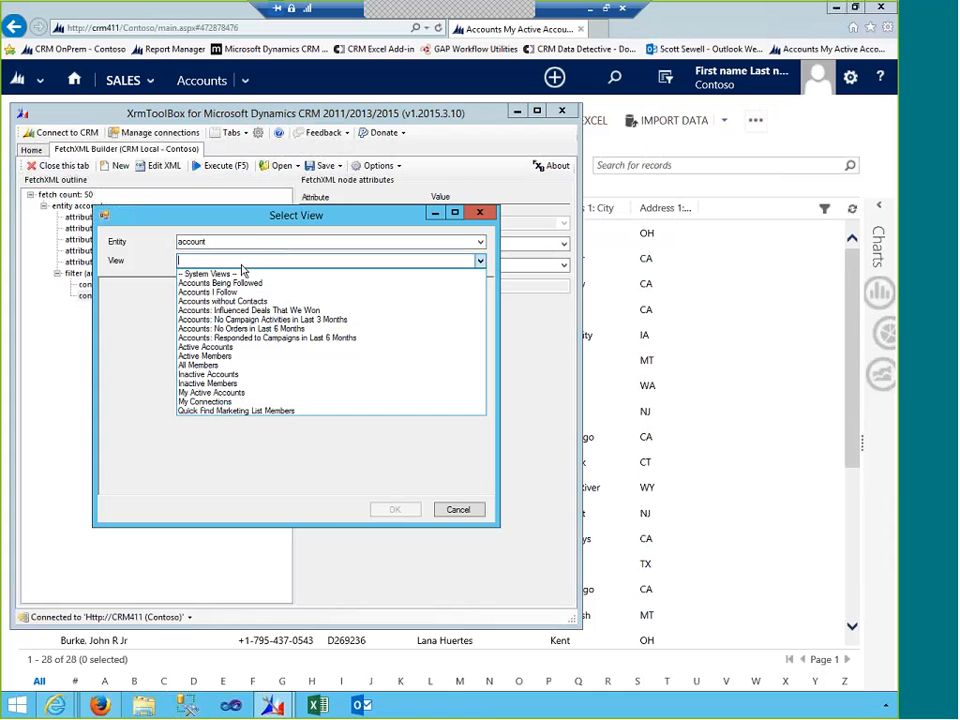
click(242, 301)
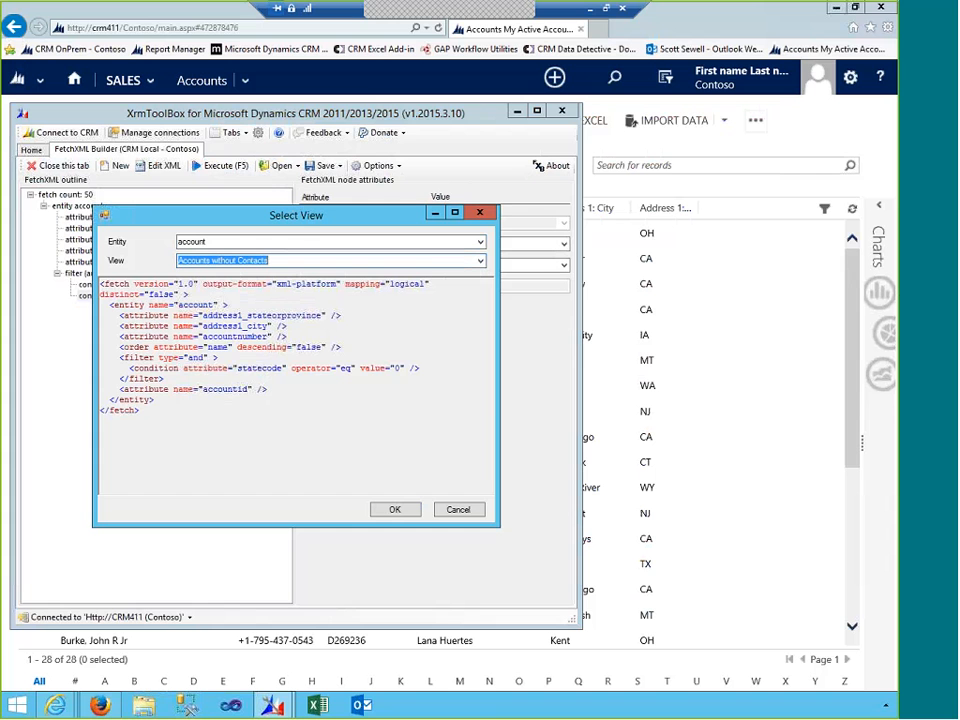
click(392, 510)
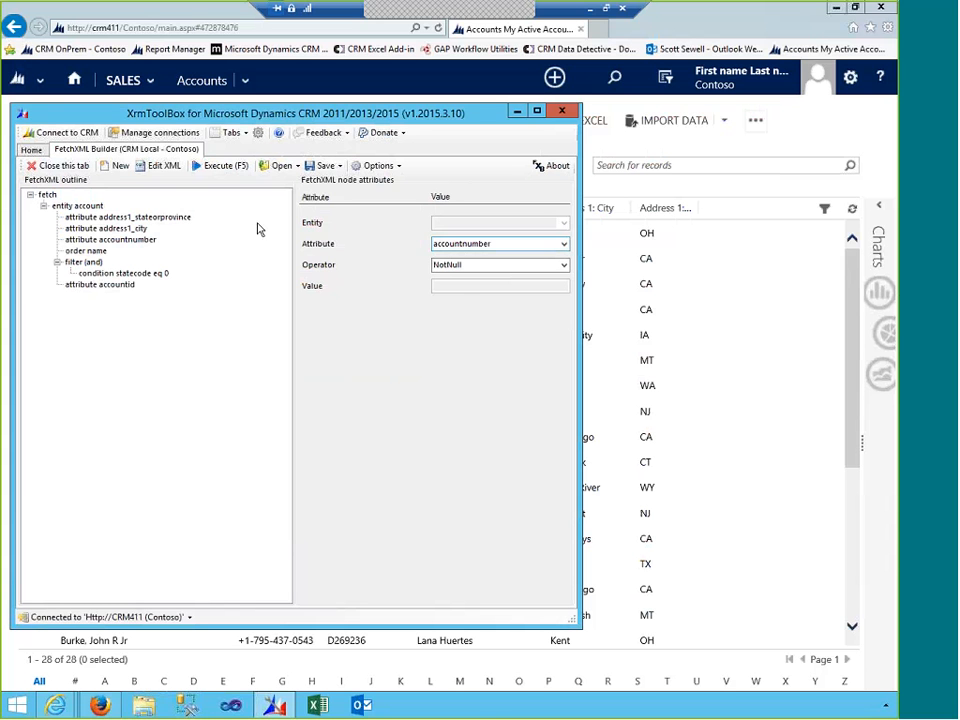
click(78, 206)
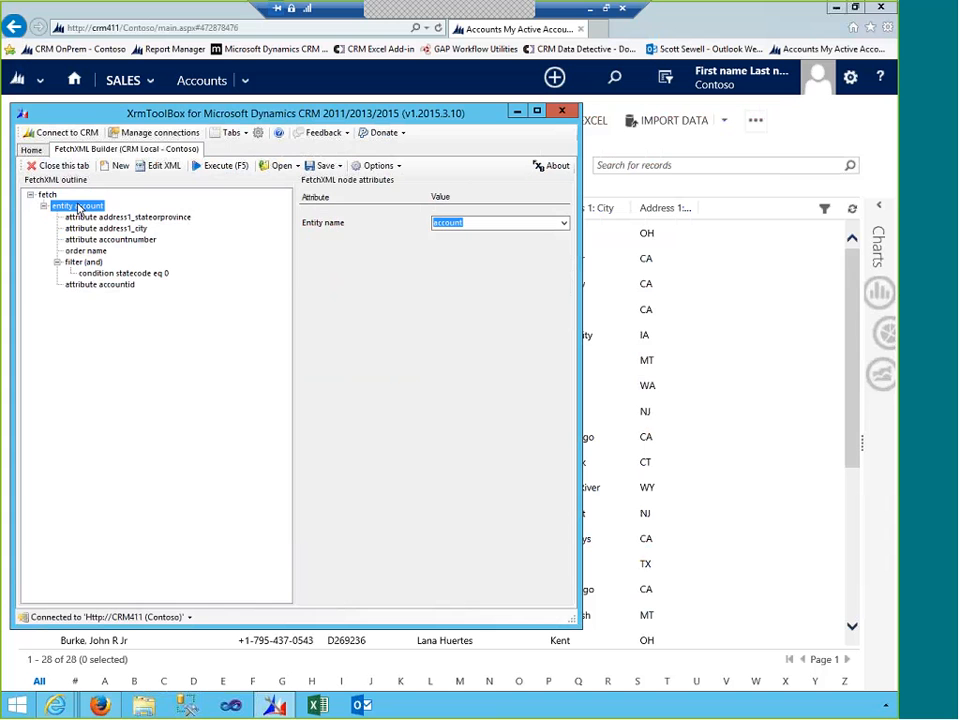
- Add a link-entity under account using the contact.parentcustomerid relationship
right_click(79, 208)
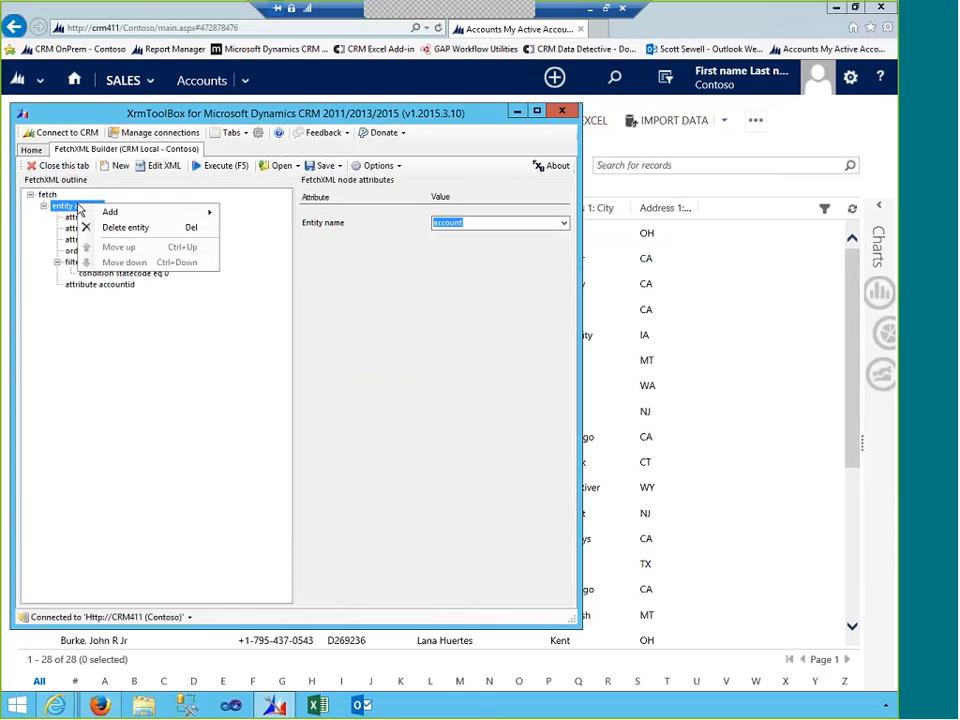
mouse_move(131, 214)
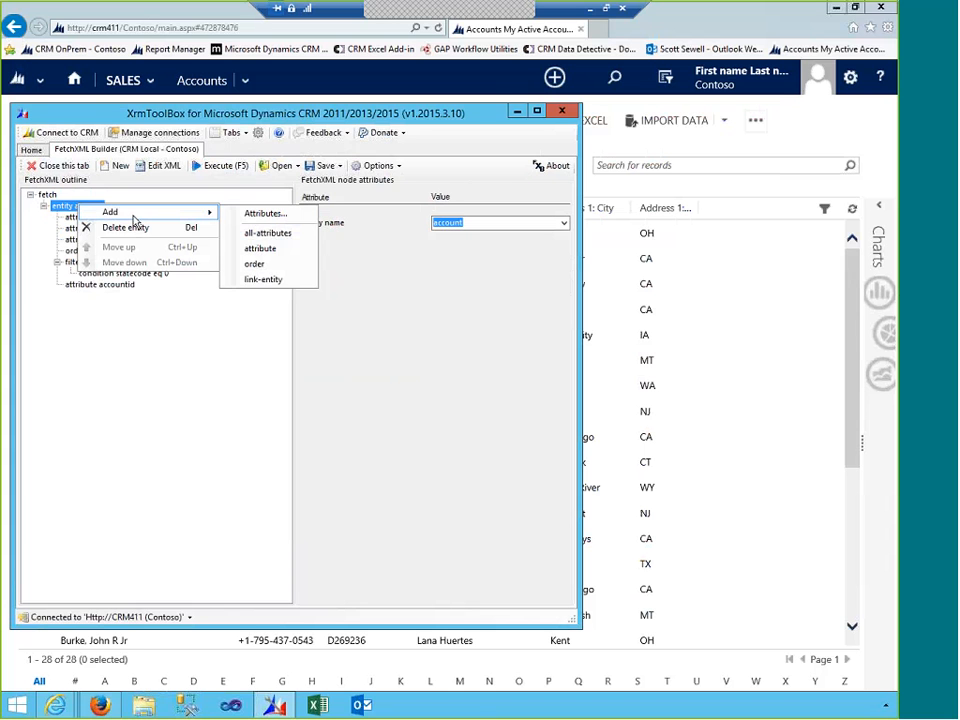
click(266, 281)
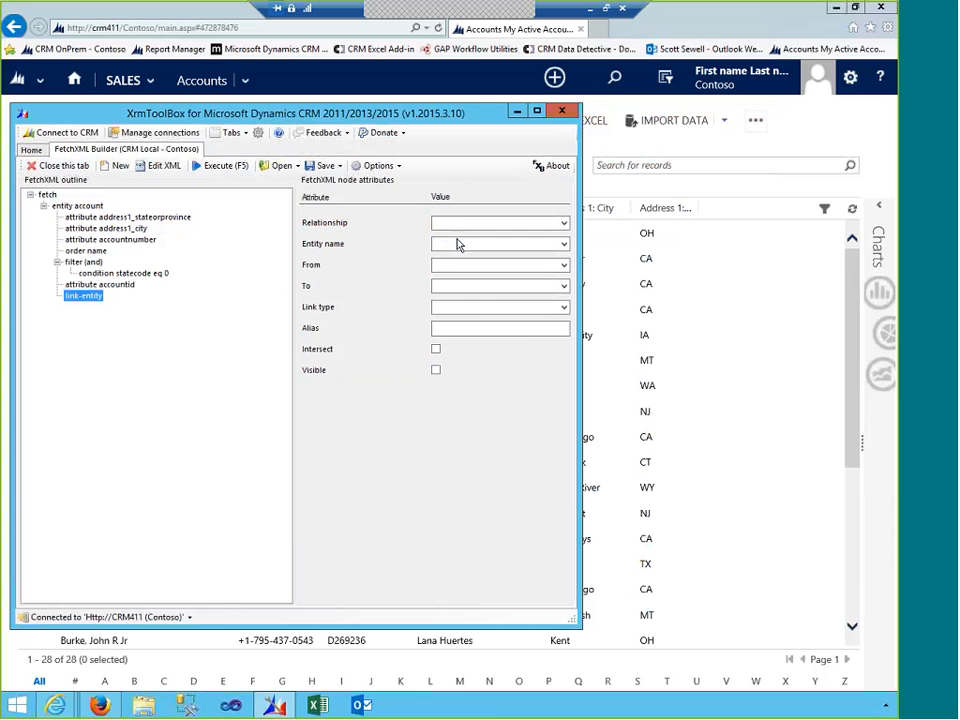
click(564, 223)
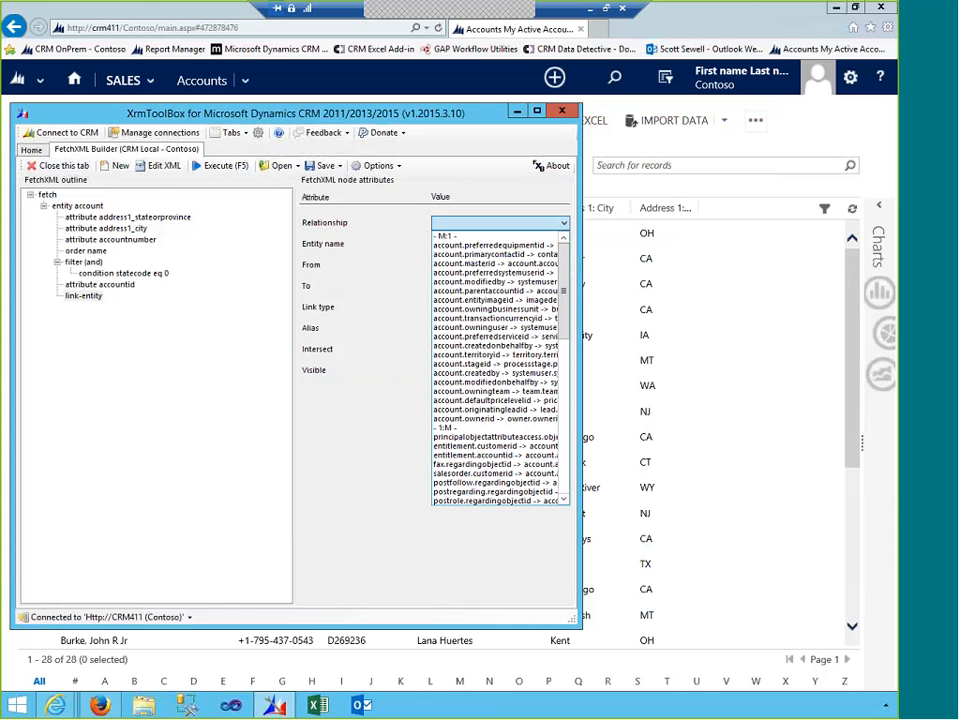
drag(568, 294, 566, 365)
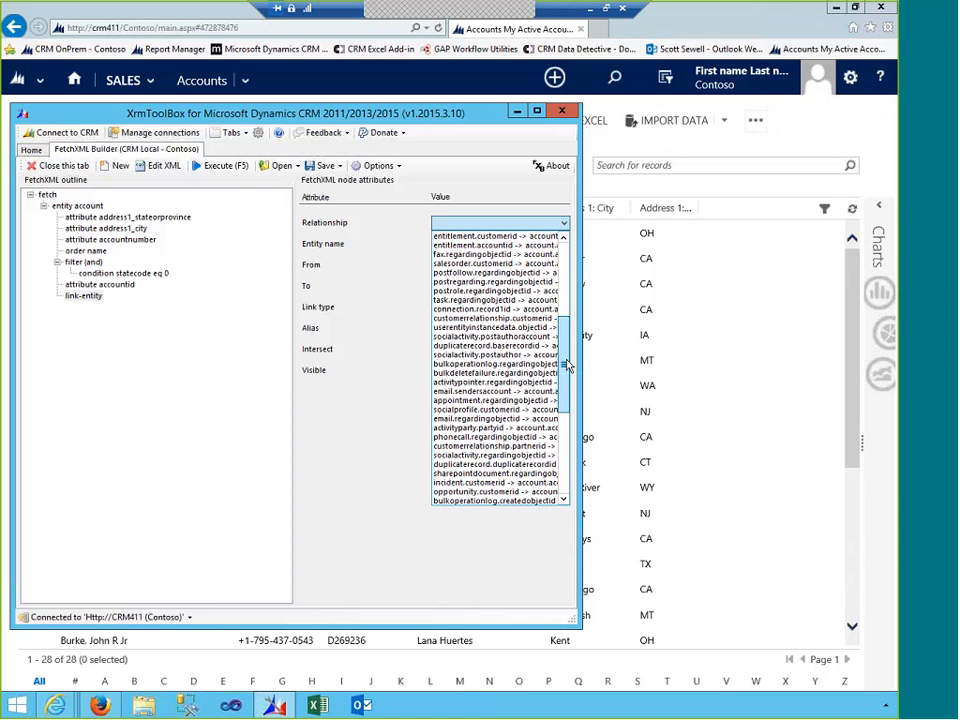
drag(567, 370, 564, 419)
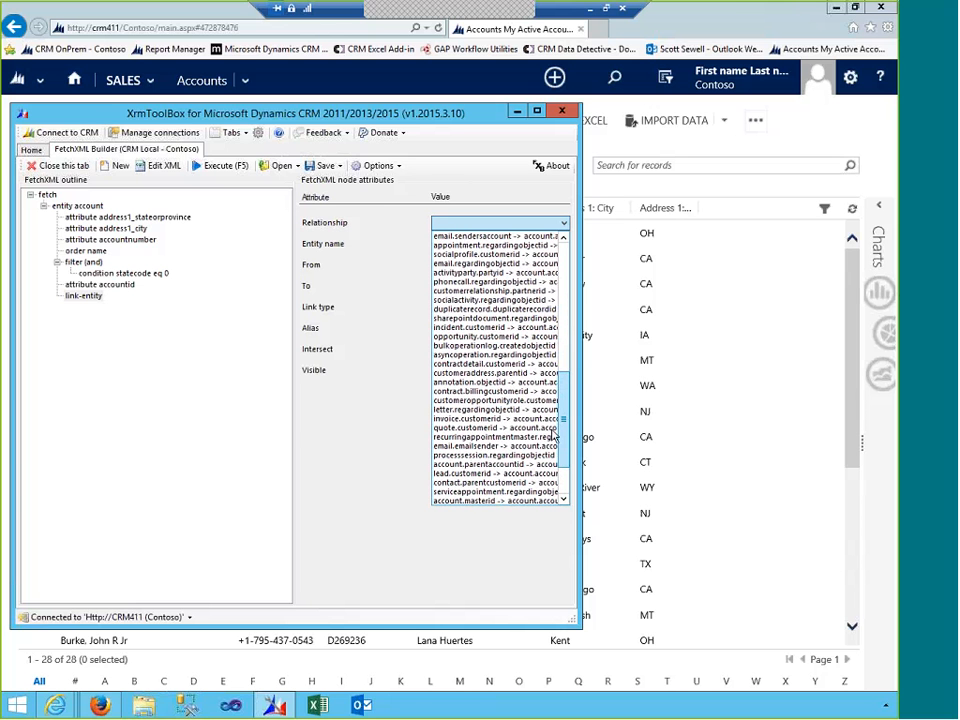
click(484, 487)
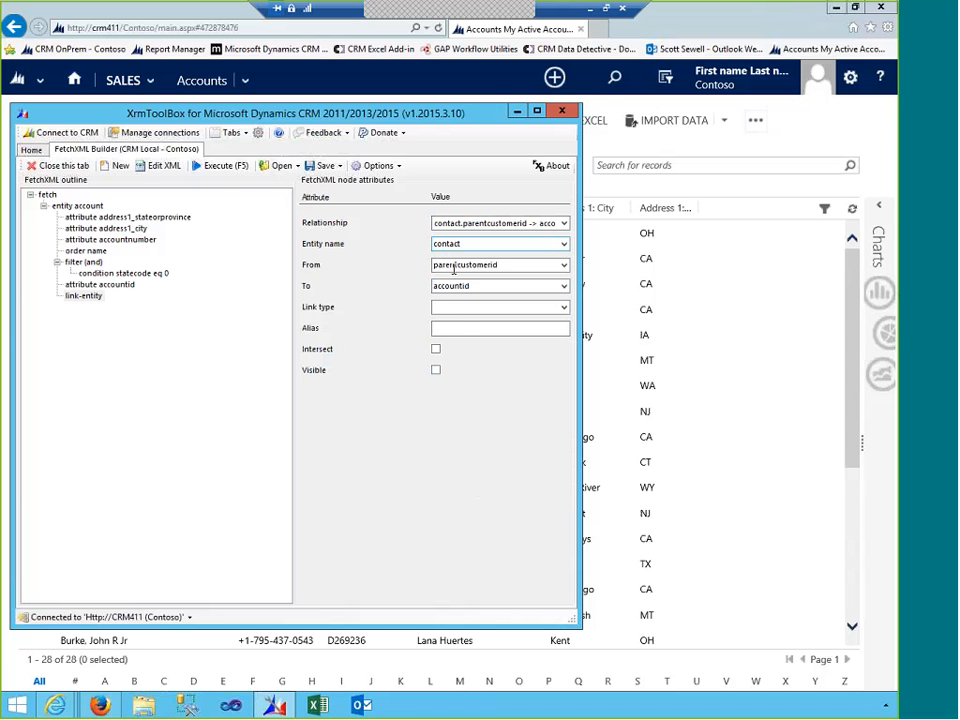
- Make the contact link an outer join aliased 'Contact'
click(465, 311)
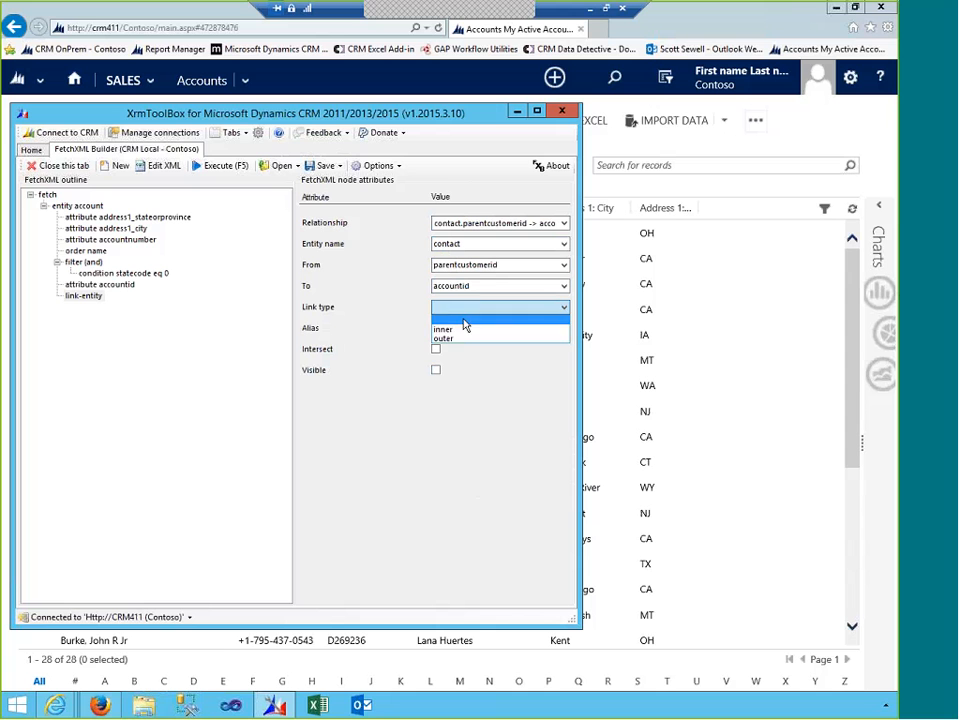
click(463, 338)
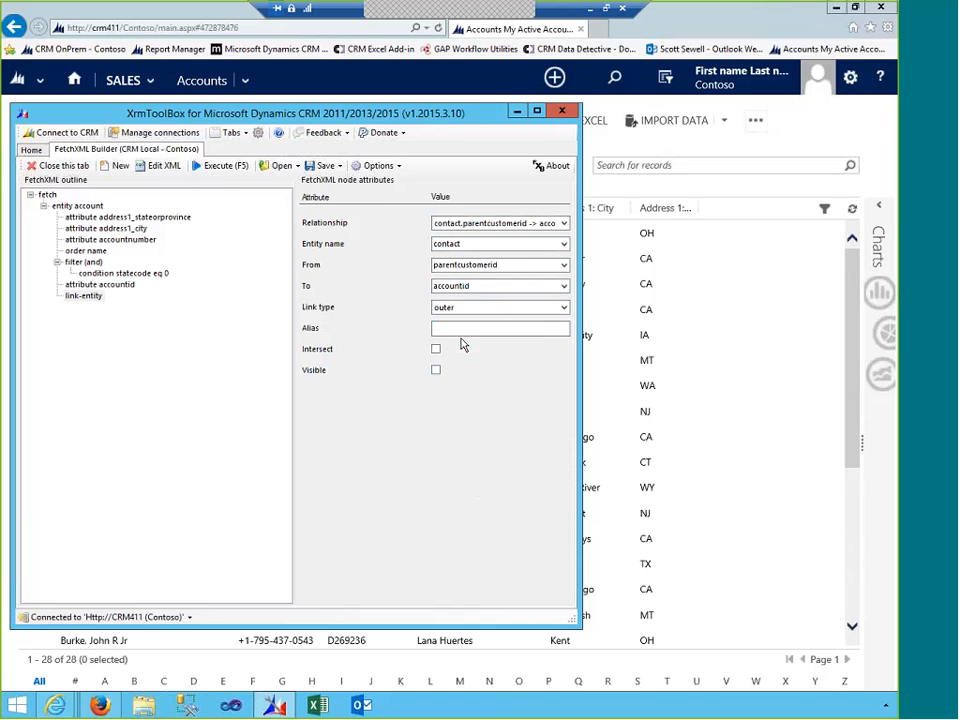
click(542, 332)
text(Contact)
click(141, 297)
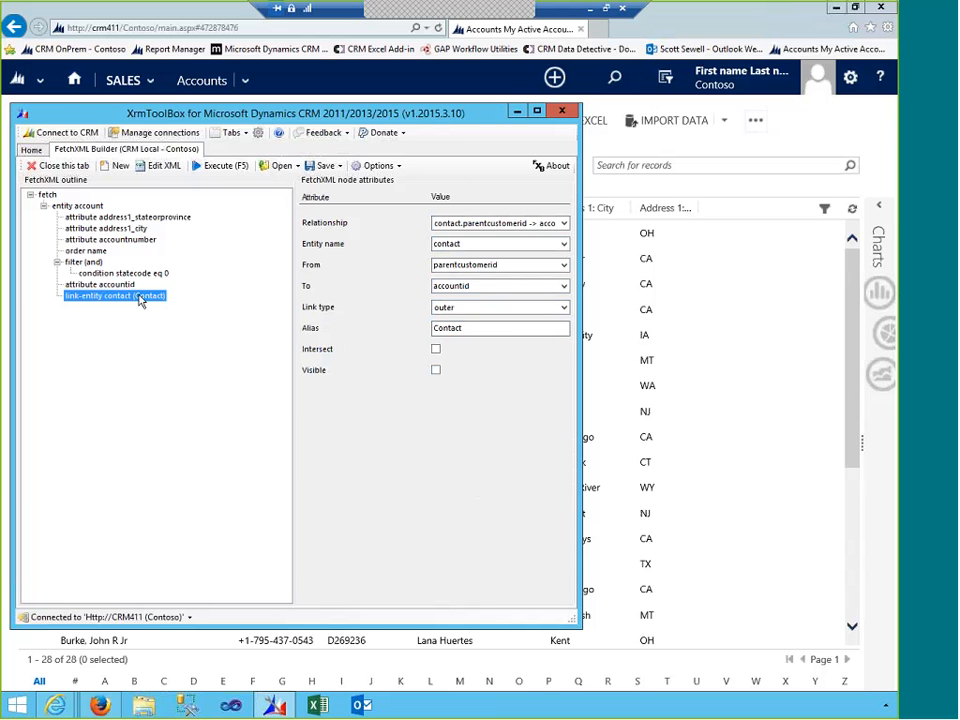
right_click(141, 300)
- Add an 'and' filter under the Contact link
mouse_move(197, 309)
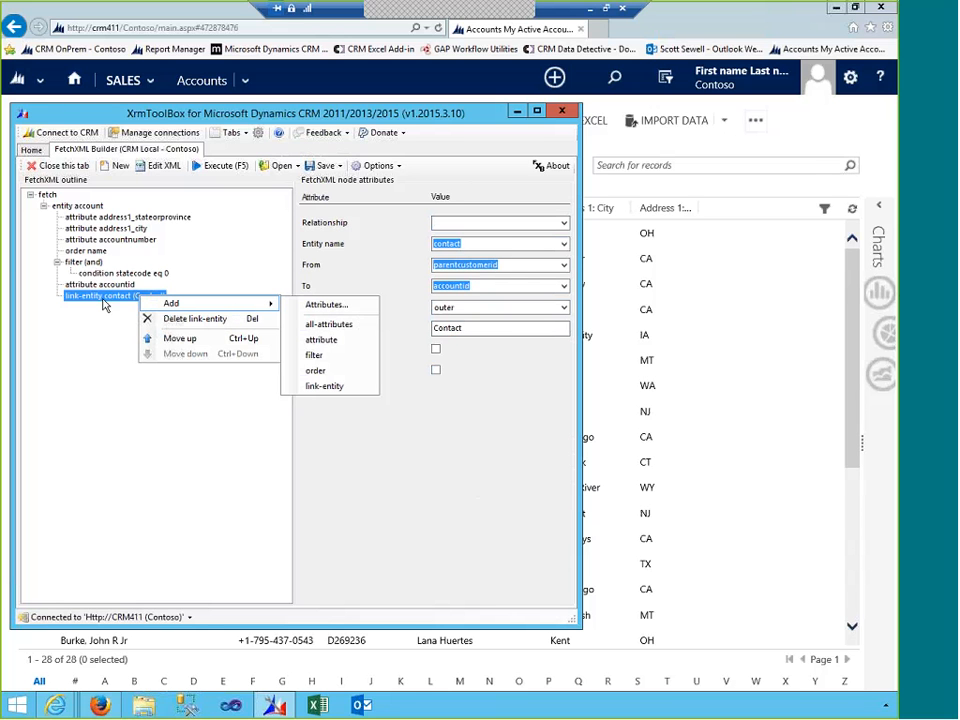
click(102, 305)
right_click(103, 305)
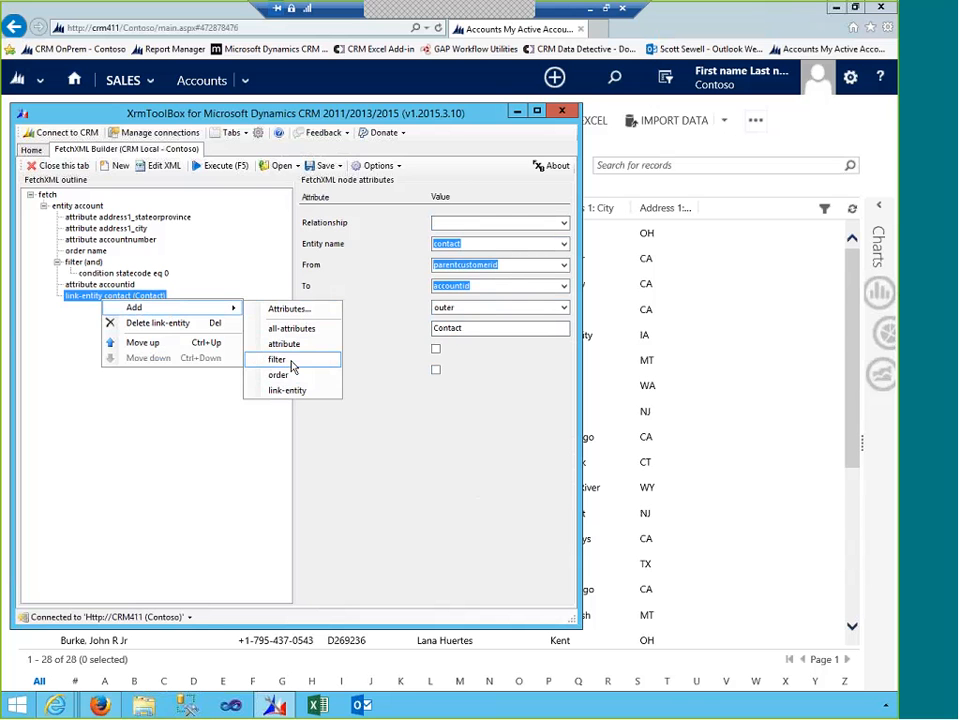
click(298, 360)
click(436, 222)
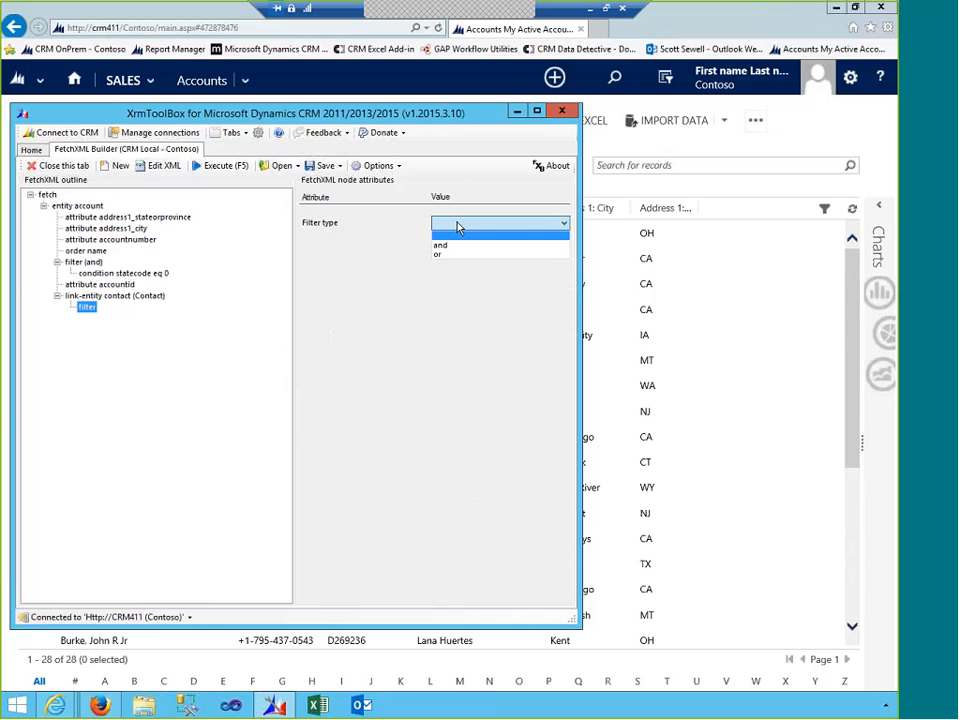
click(441, 247)
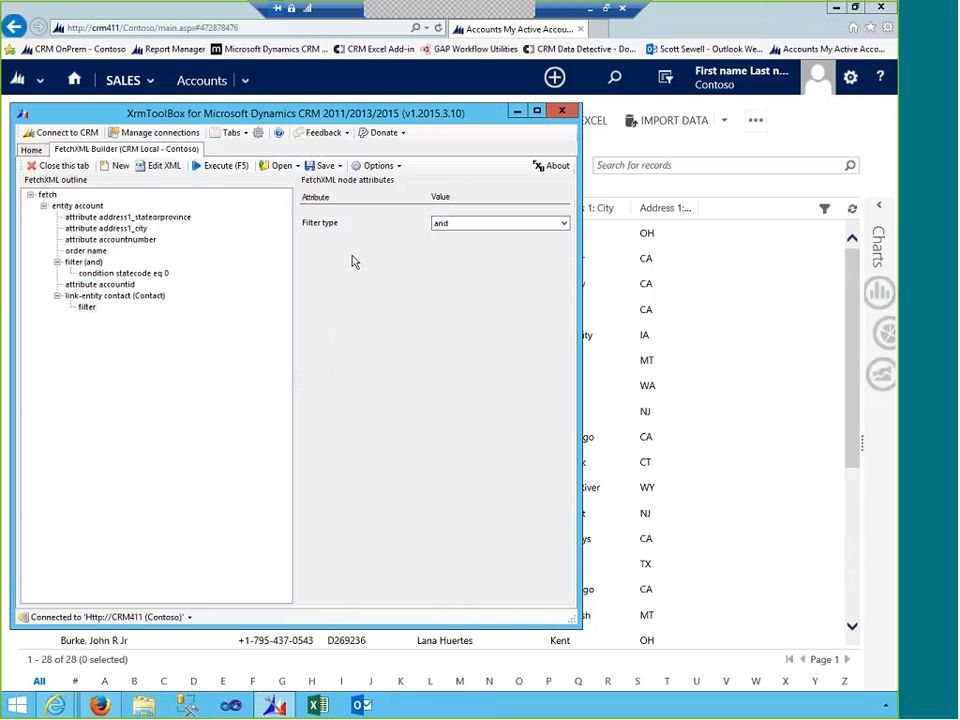
- Add a condition to that filter requiring contactid NotNull
click(88, 308)
right_click(88, 309)
mouse_move(120, 315)
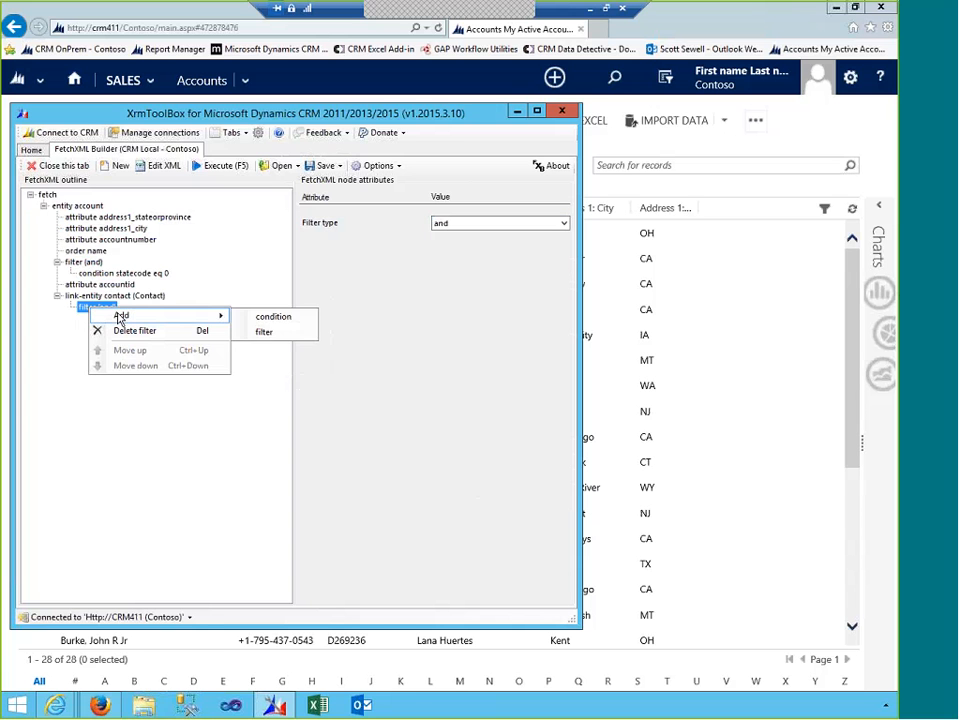
click(270, 318)
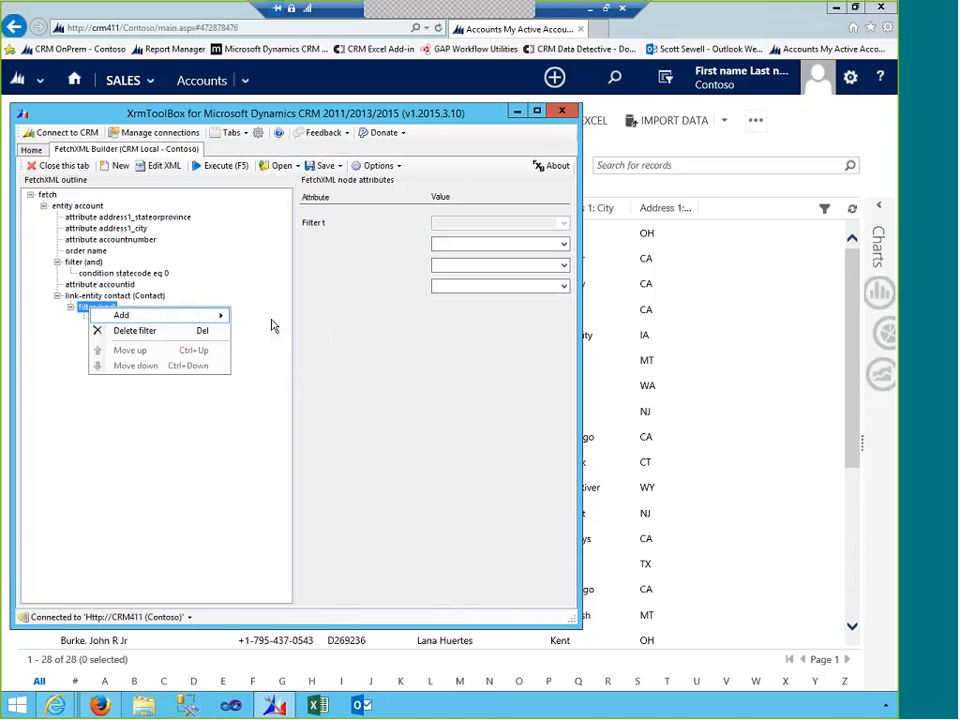
click(486, 243)
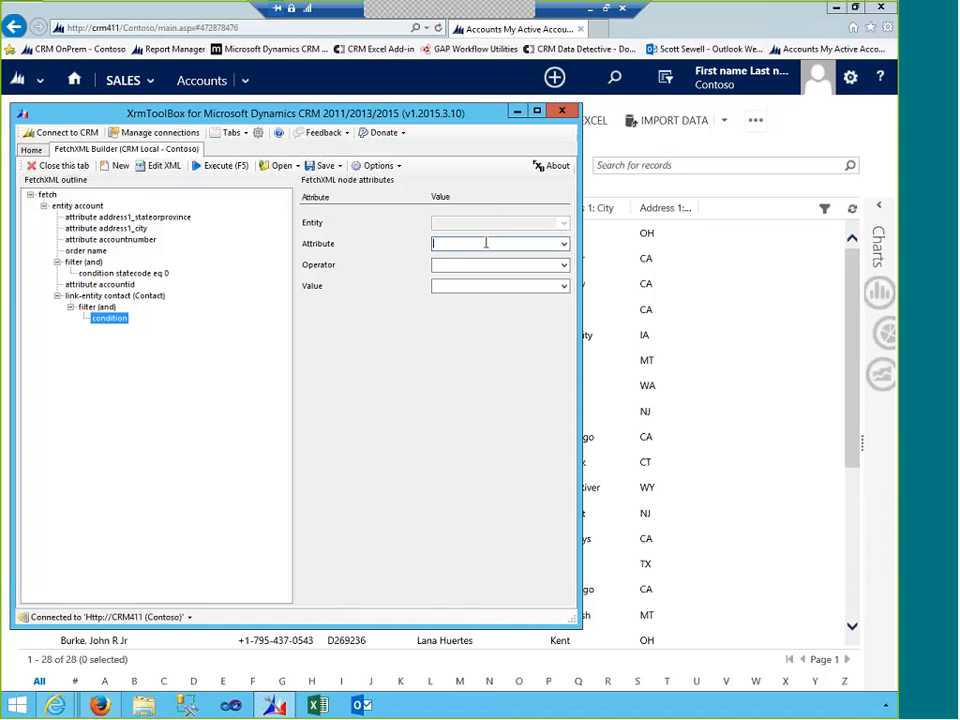
click(563, 244)
scroll(500, 338, down, 5)
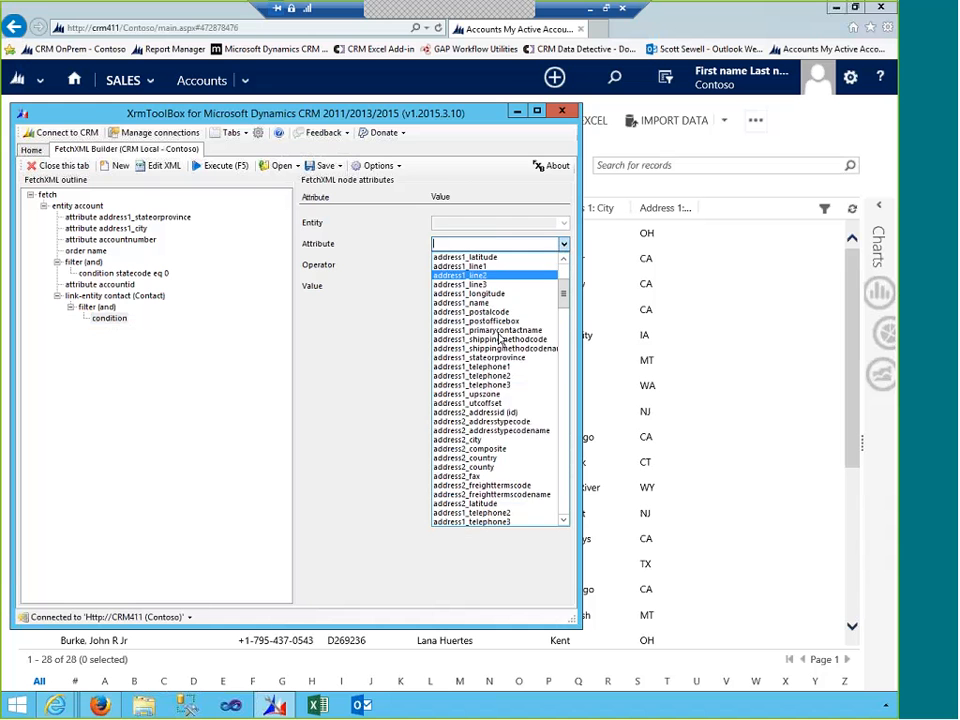
scroll(503, 350, down, 15)
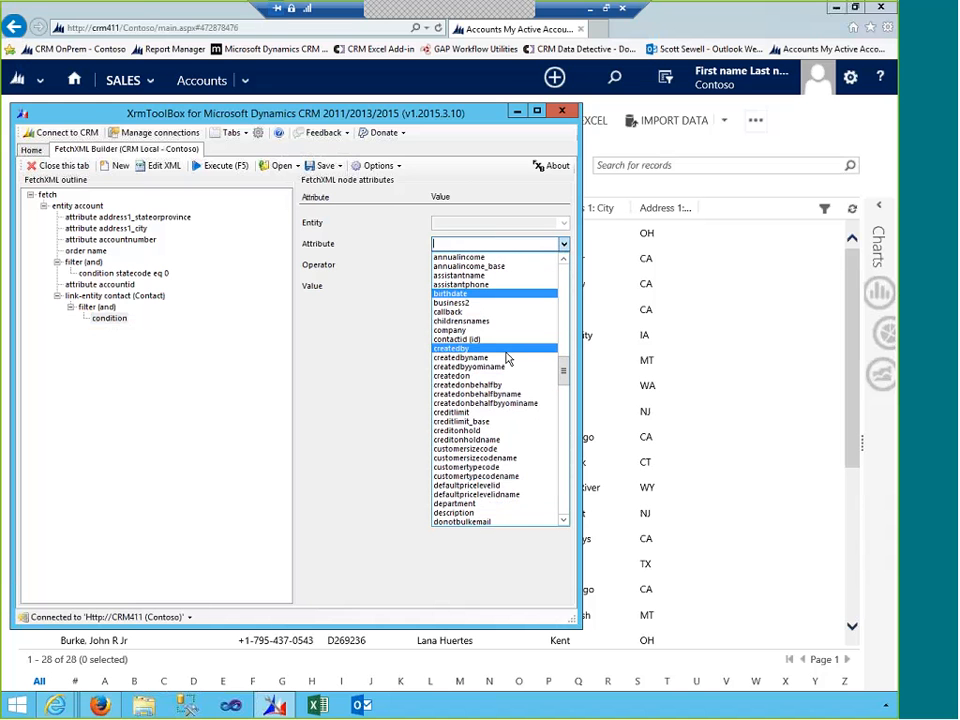
scroll(507, 358, down, 3)
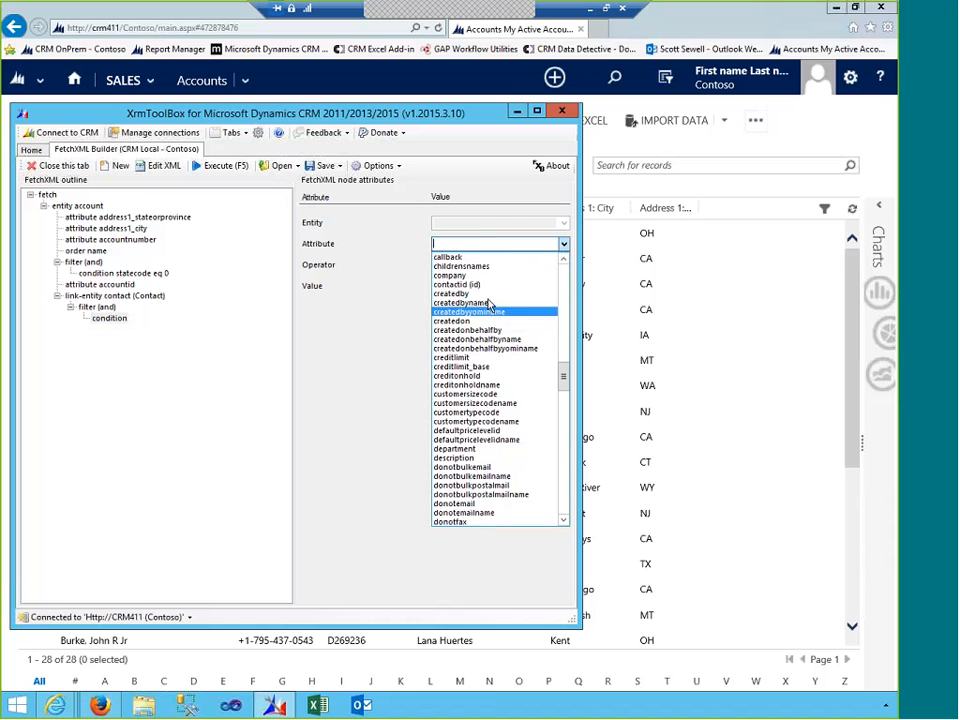
click(468, 284)
click(549, 265)
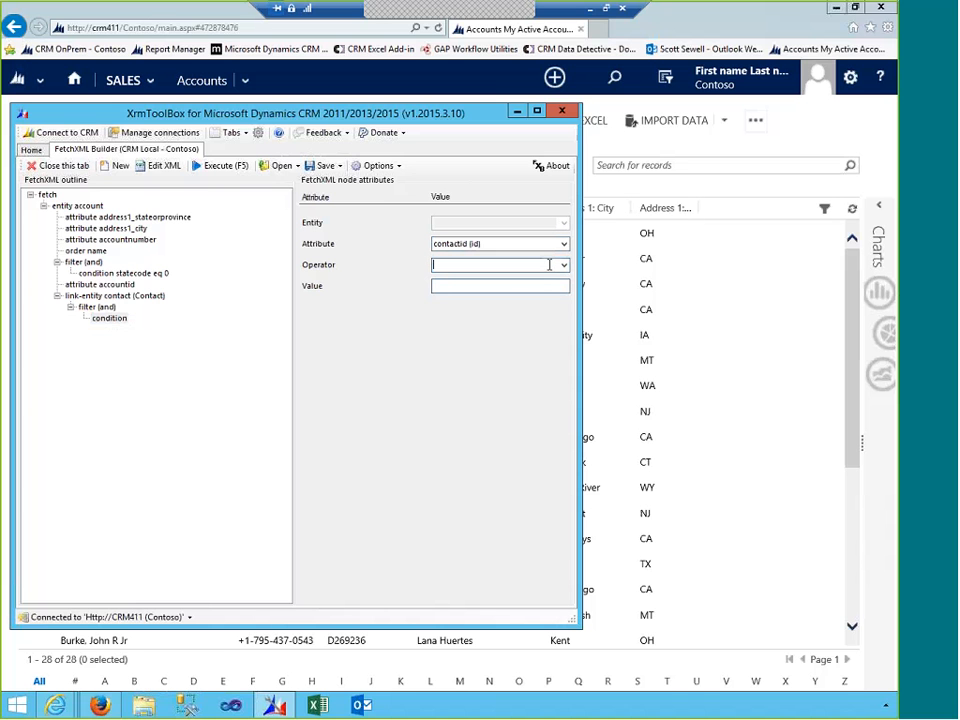
click(563, 265)
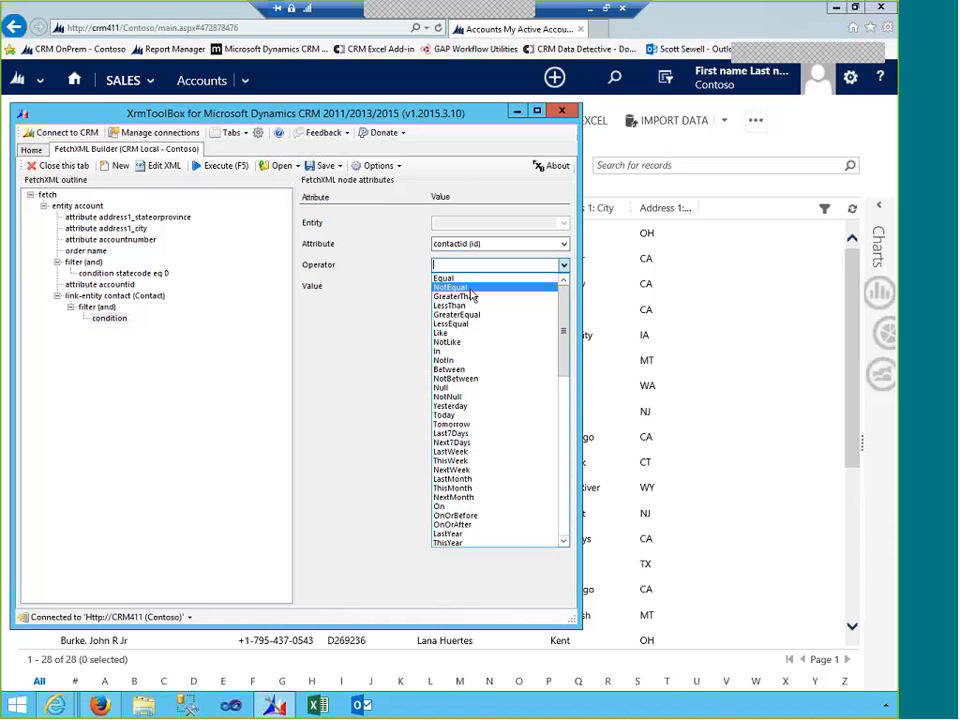
click(450, 398)
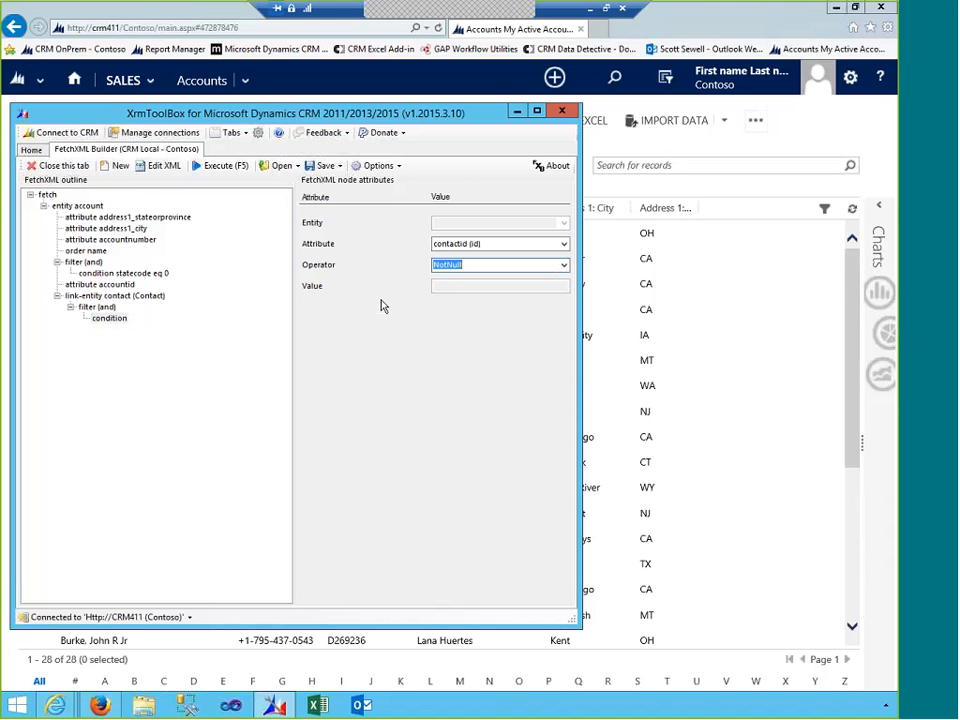
click(196, 287)
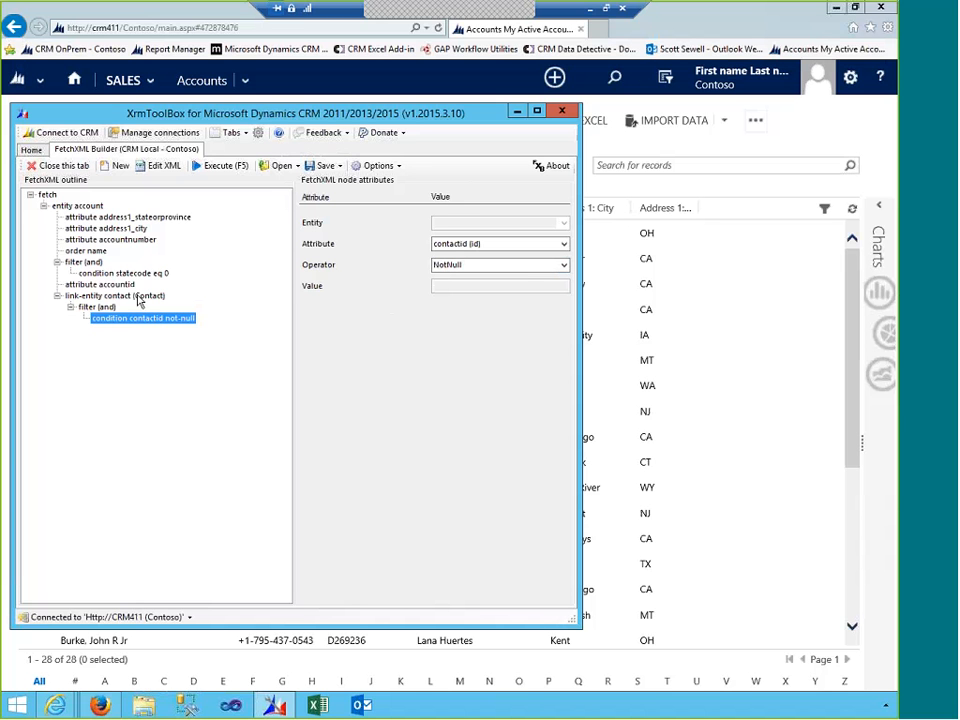
- Add a condition to the account filter: entity Contact, attribute contactid, operator Null
click(75, 264)
right_click(75, 264)
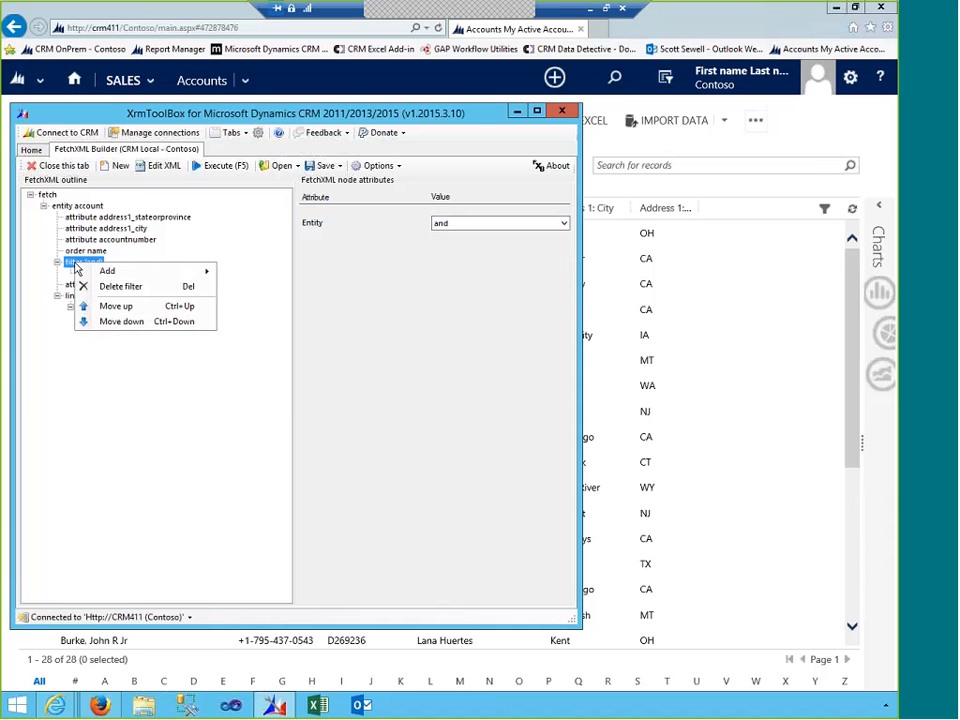
mouse_move(110, 271)
click(280, 285)
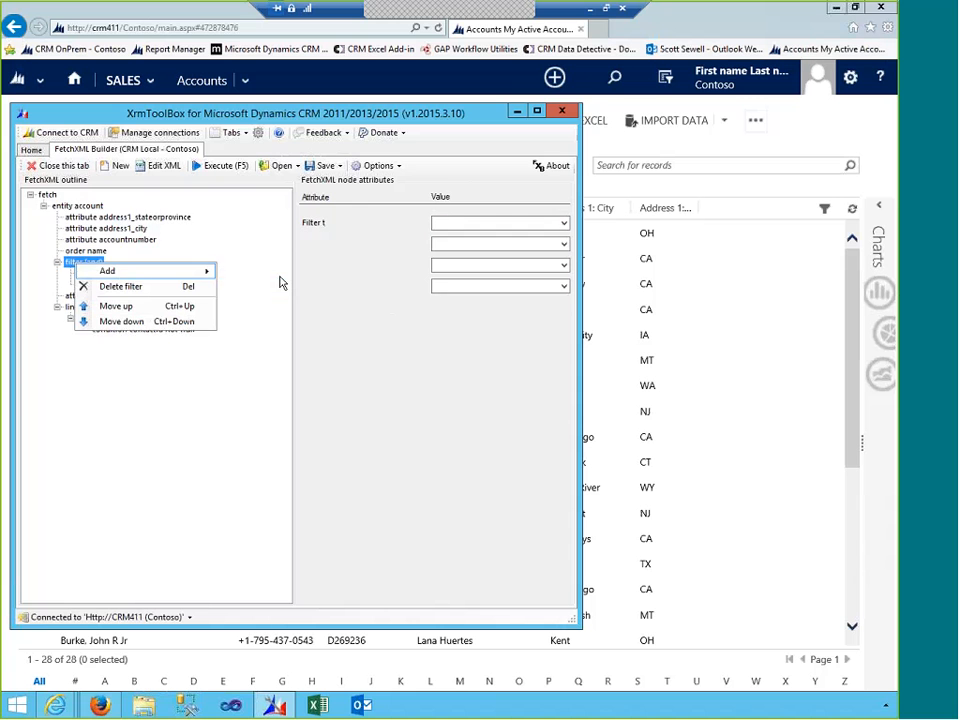
click(547, 224)
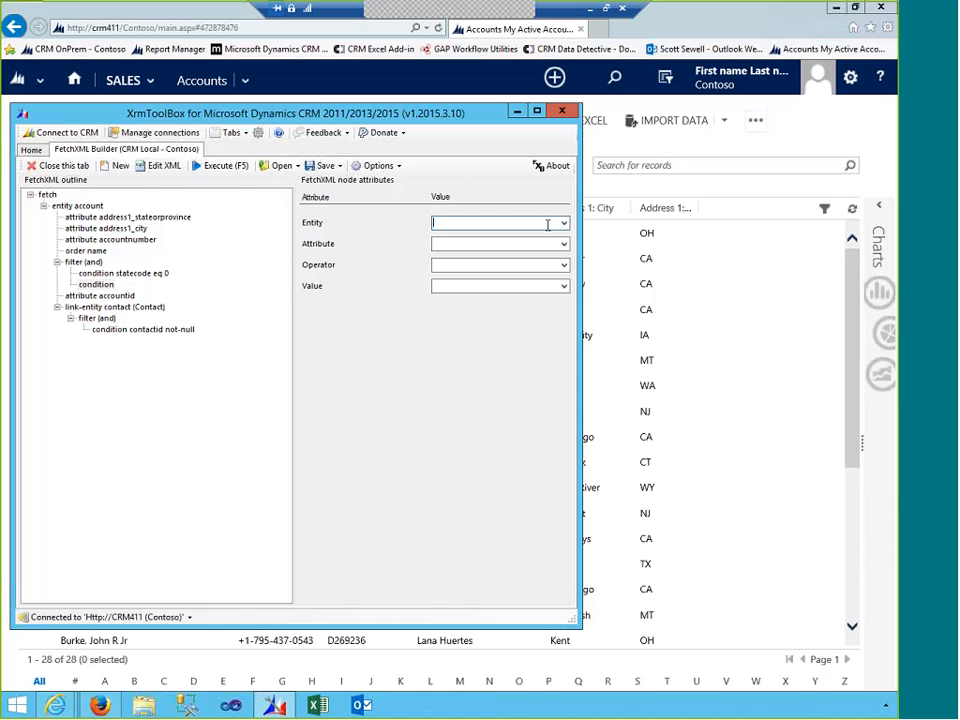
click(563, 223)
click(521, 237)
click(564, 246)
scroll(516, 304, down, 10)
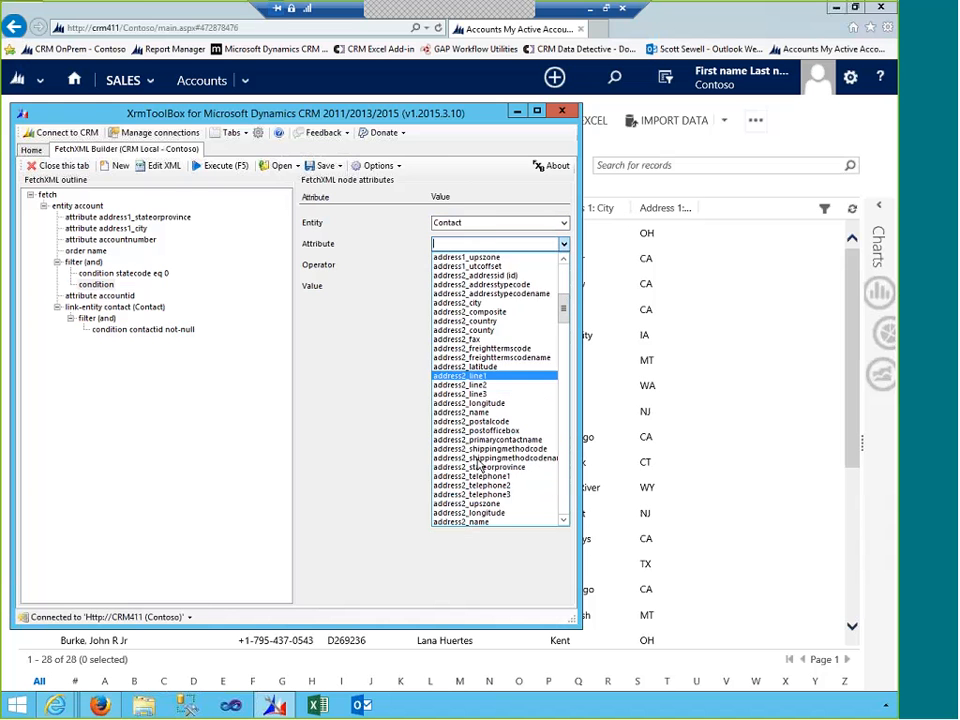
scroll(478, 465, down, 15)
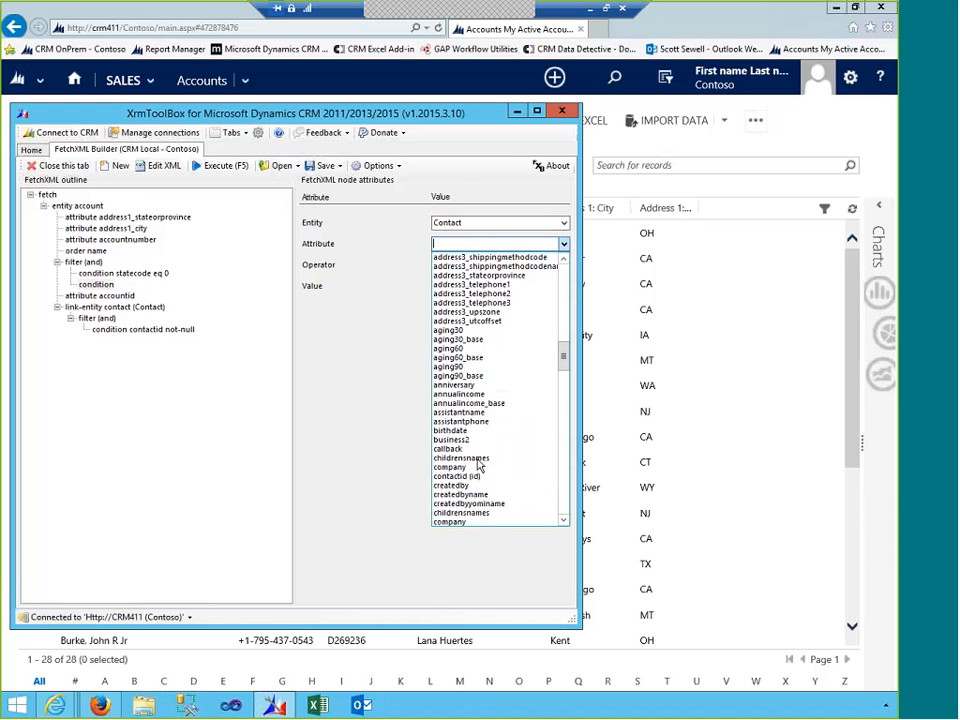
scroll(479, 466, down, 3)
click(468, 395)
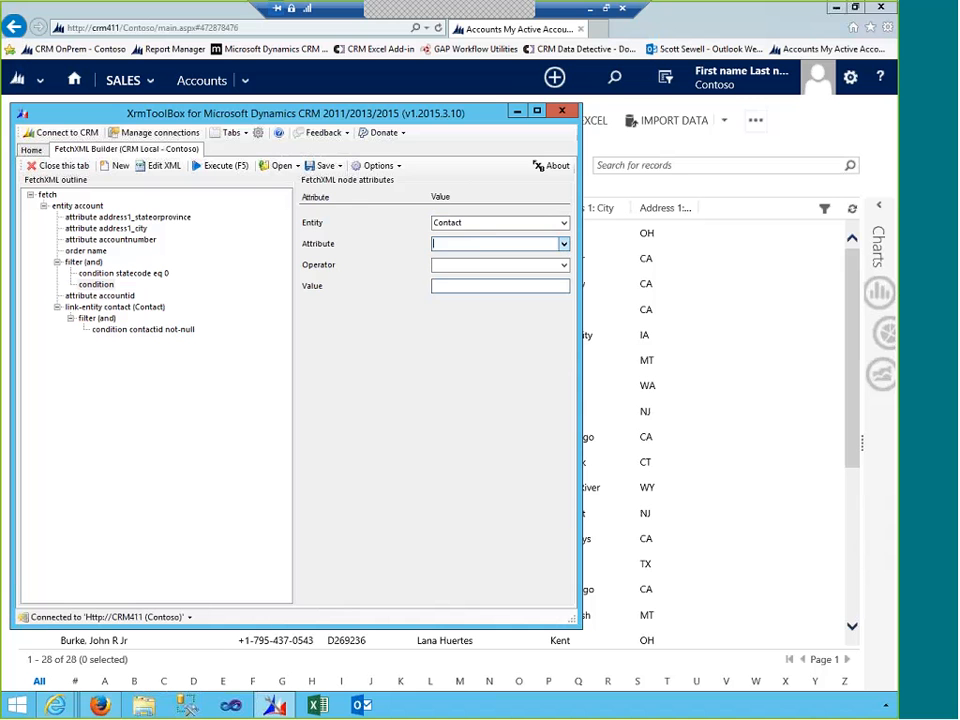
click(563, 265)
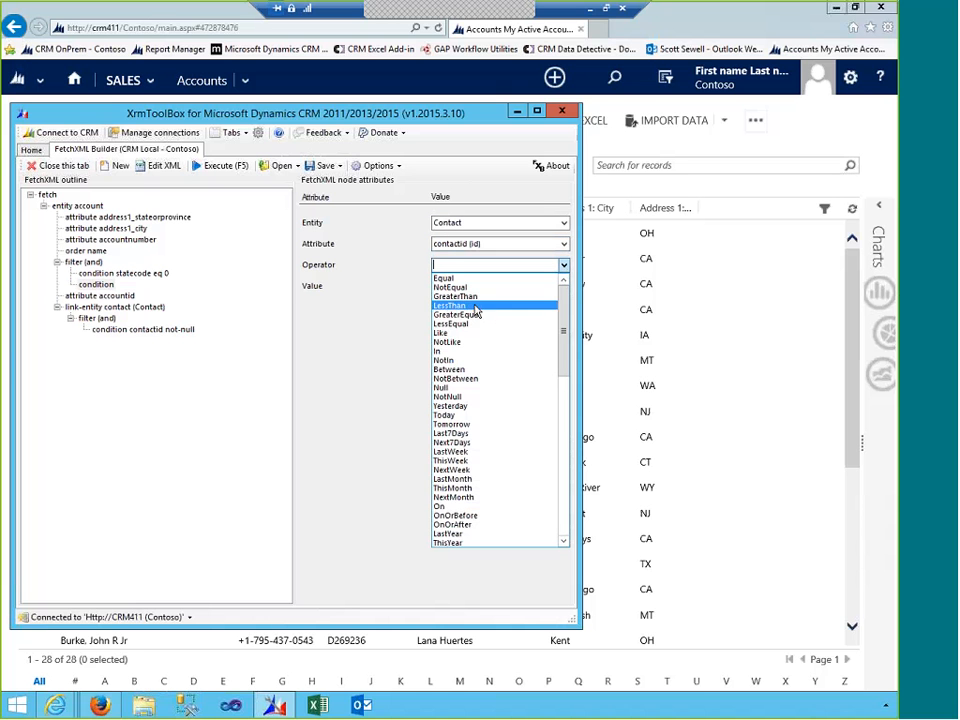
click(454, 390)
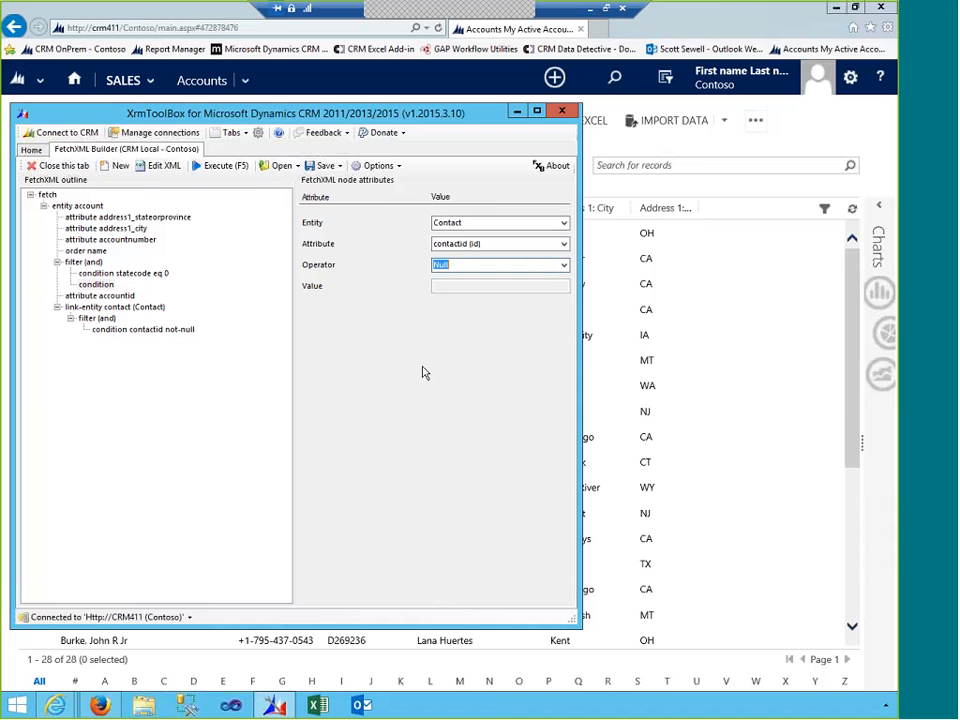
- Apply the condition, review the Contact link settings, and execute the query
click(125, 273)
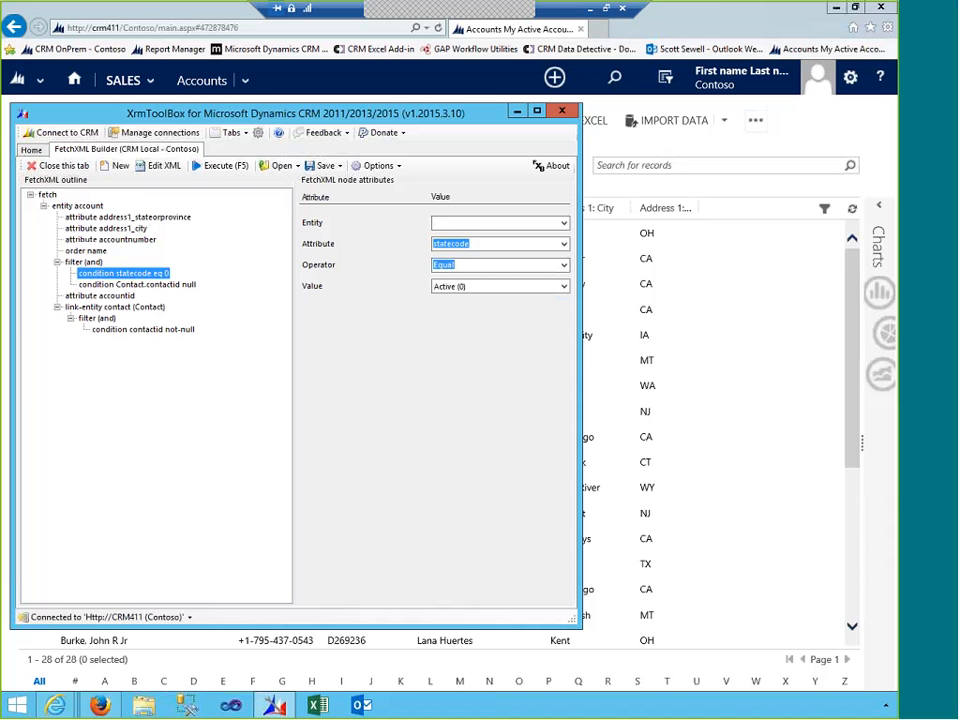
click(108, 307)
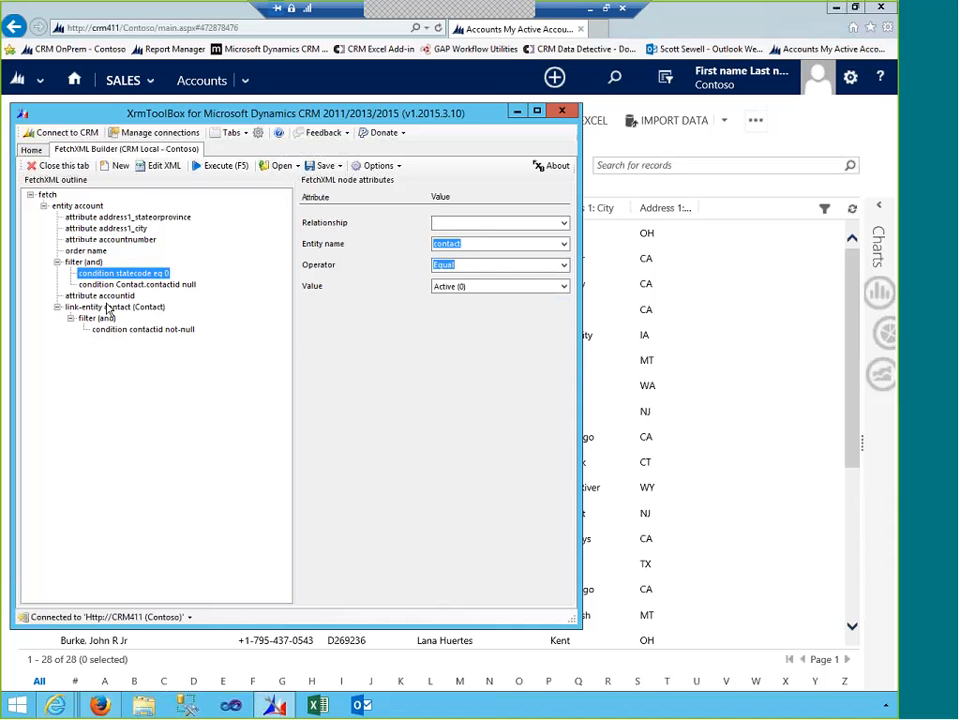
click(200, 168)
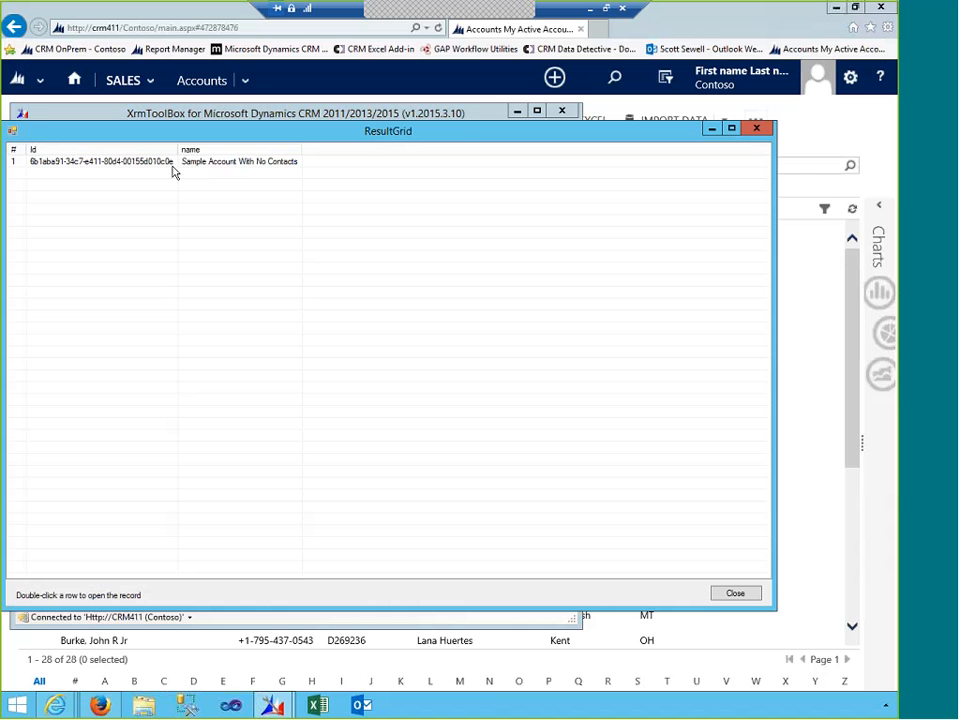
- Close the result grid showing Sample Account With No Contacts and open the query's FetchXML
click(735, 593)
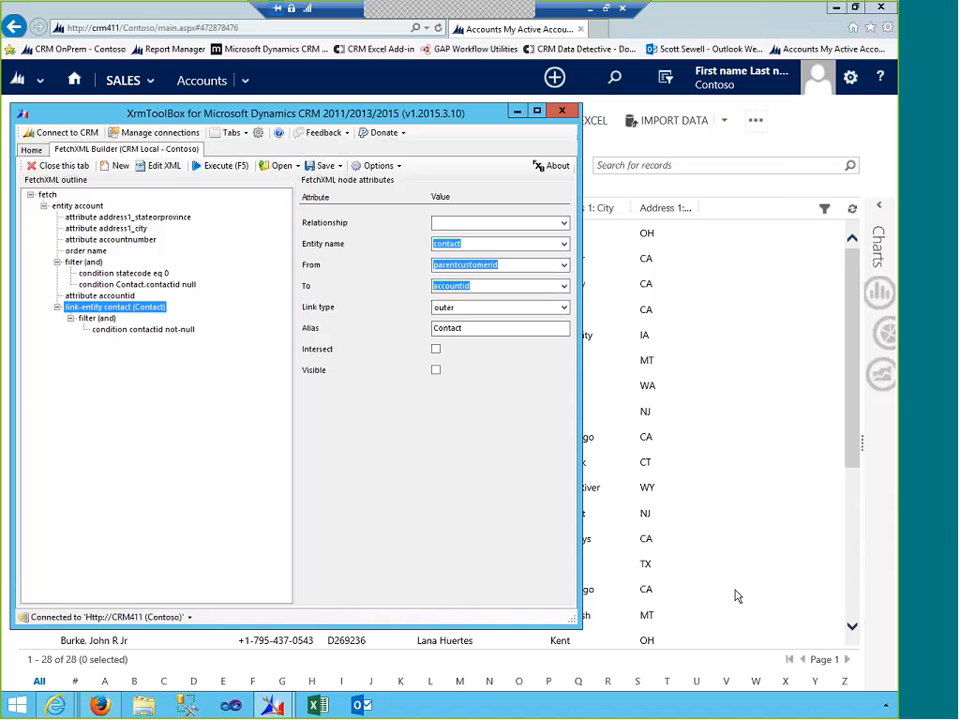
click(163, 166)
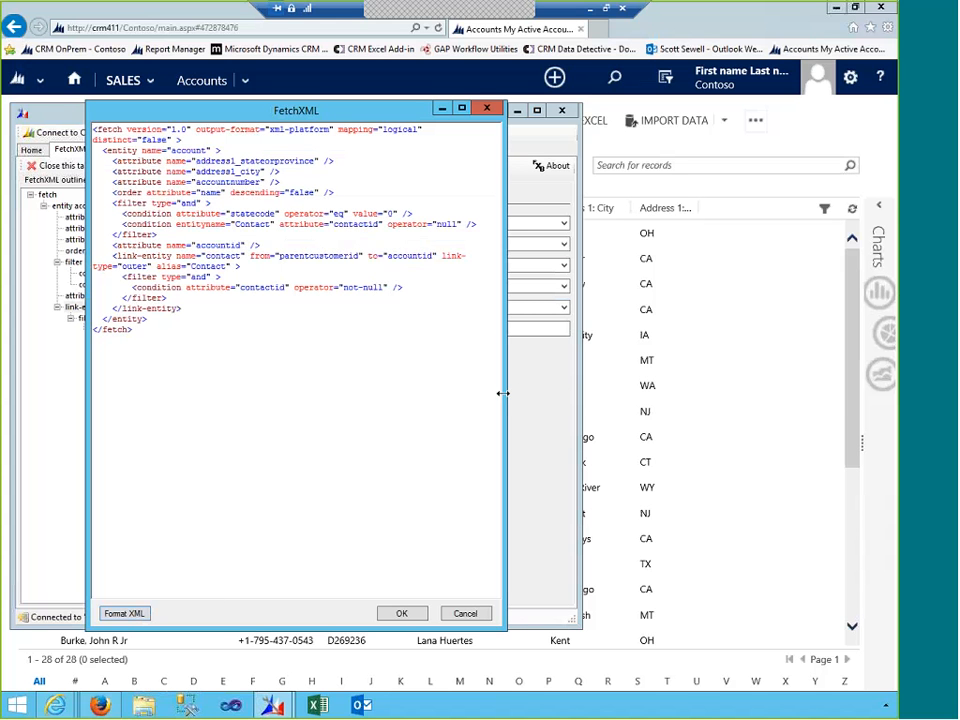
- Widen the FetchXML window to read the full query, then close it with OK
drag(503, 393, 825, 399)
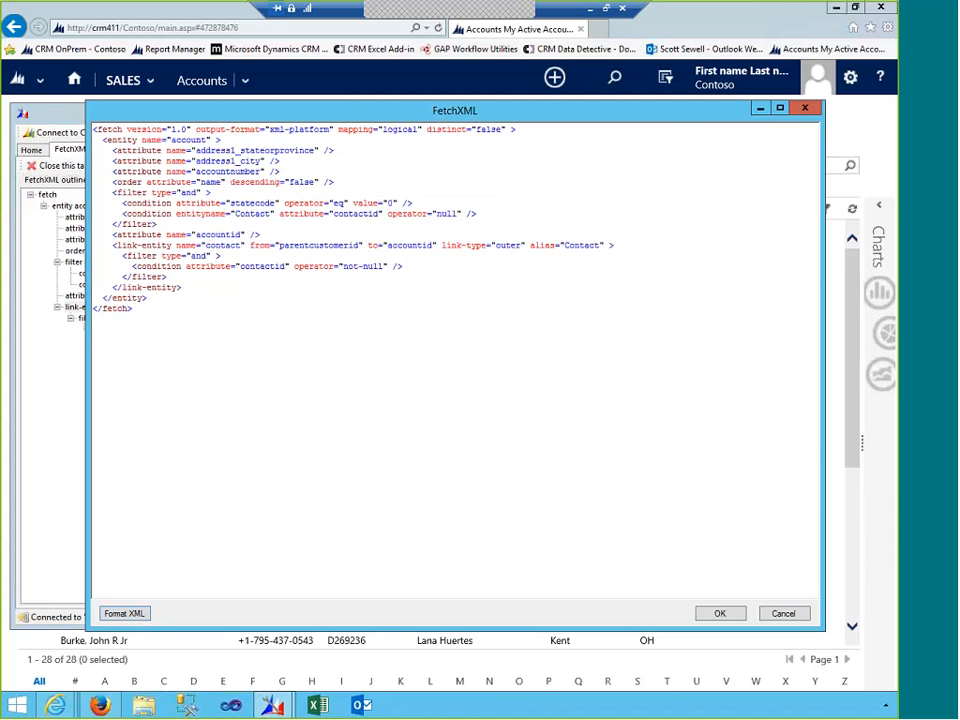
click(721, 614)
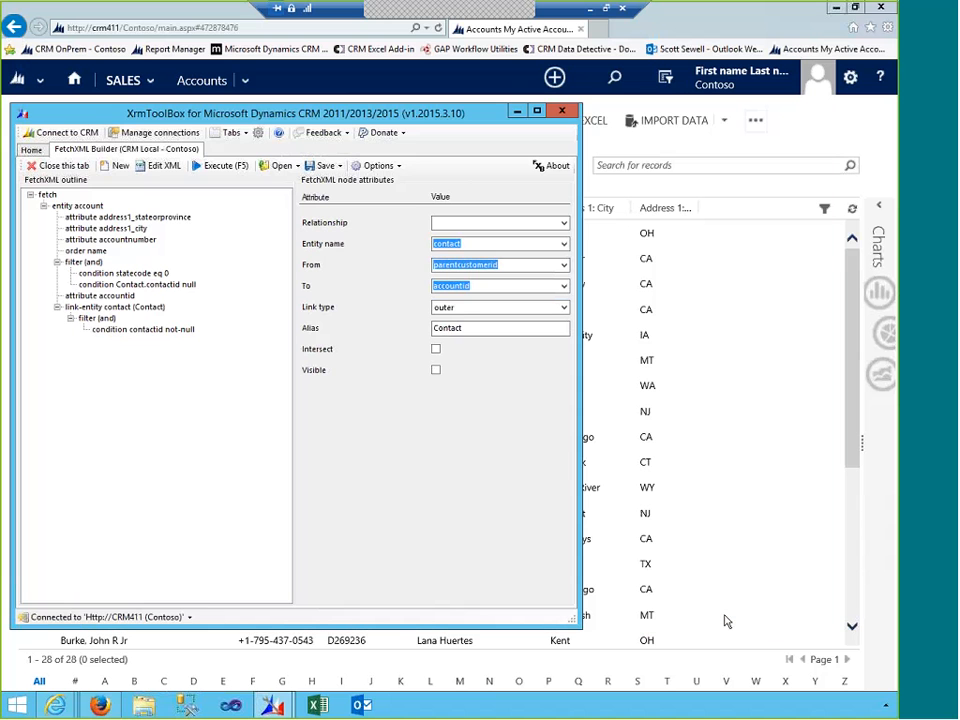
- Save the query to the 'Accounts without Contacts' view and confirm publishing it to CRM
click(337, 166)
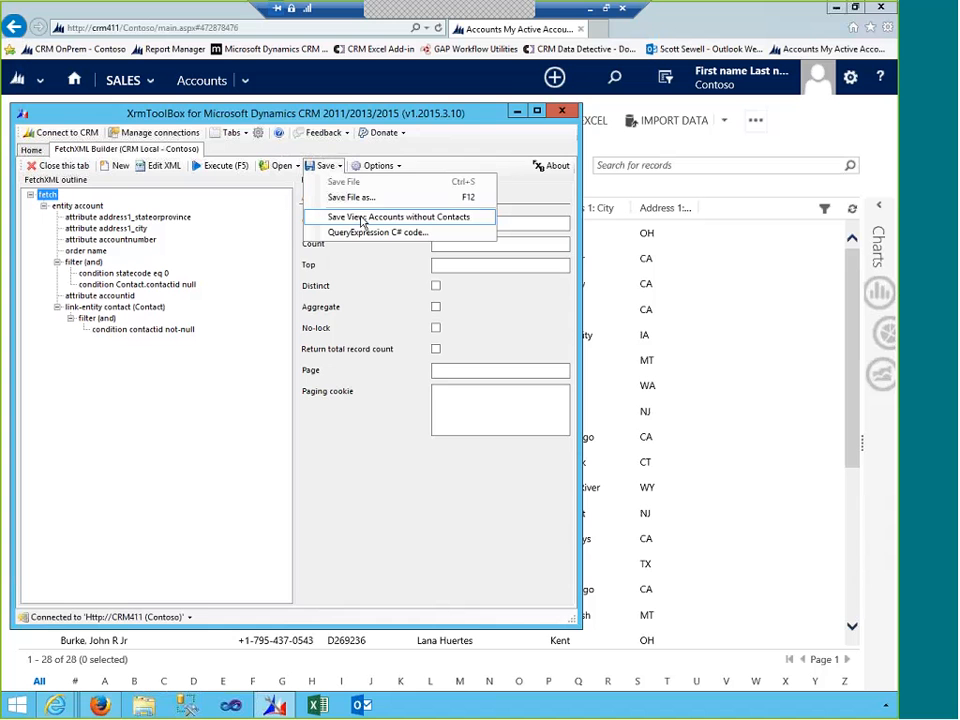
click(363, 218)
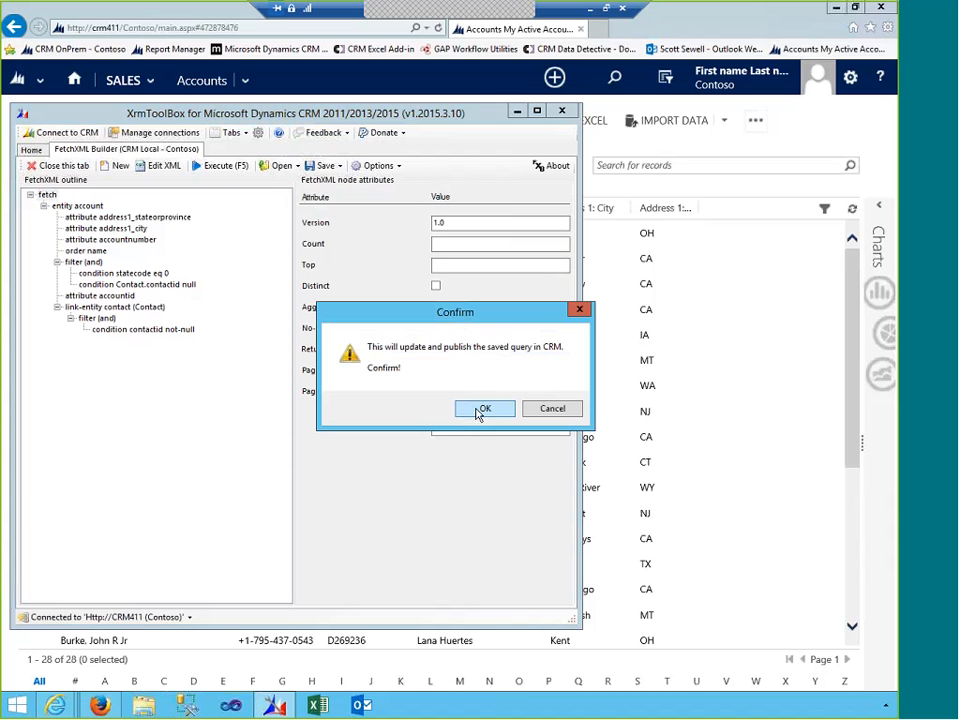
click(479, 411)
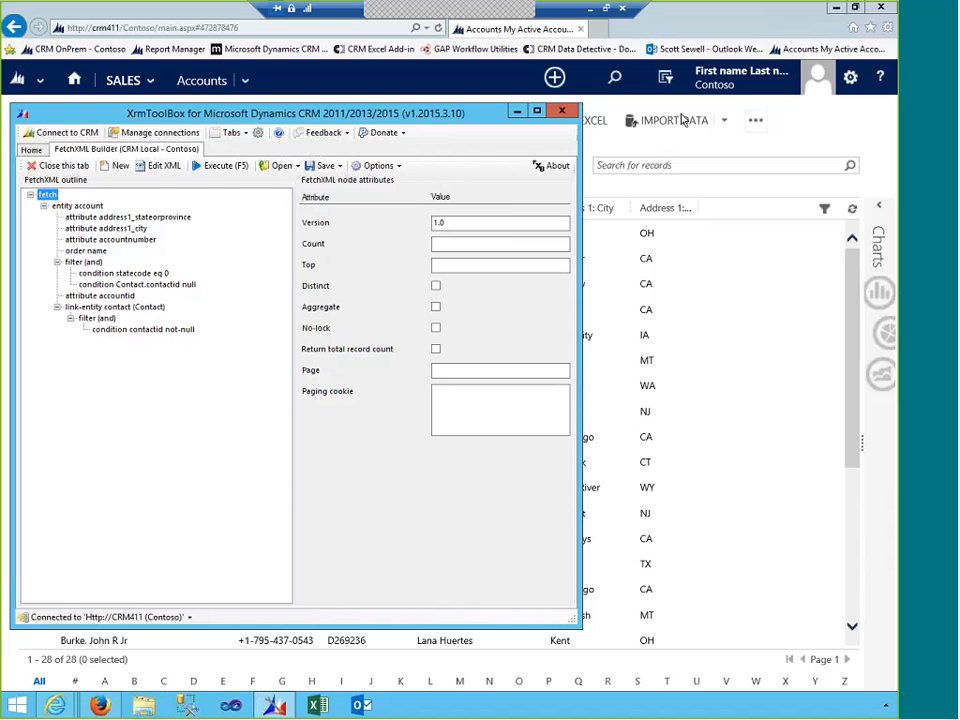
- In the CRM browser, close the unsaved New View editor and leave without saving
click(675, 34)
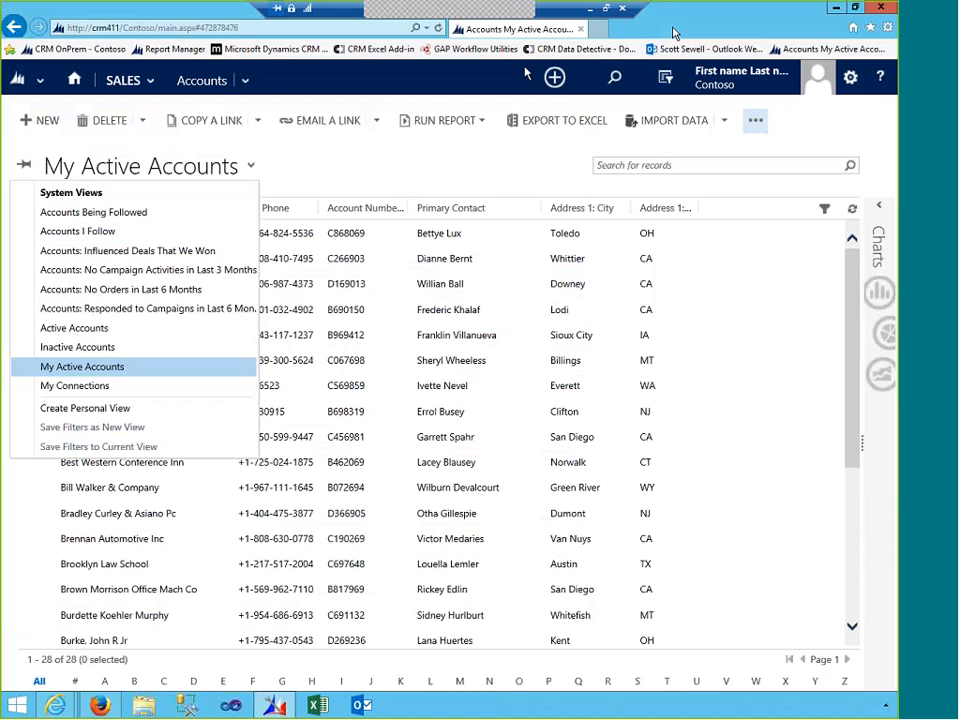
click(245, 84)
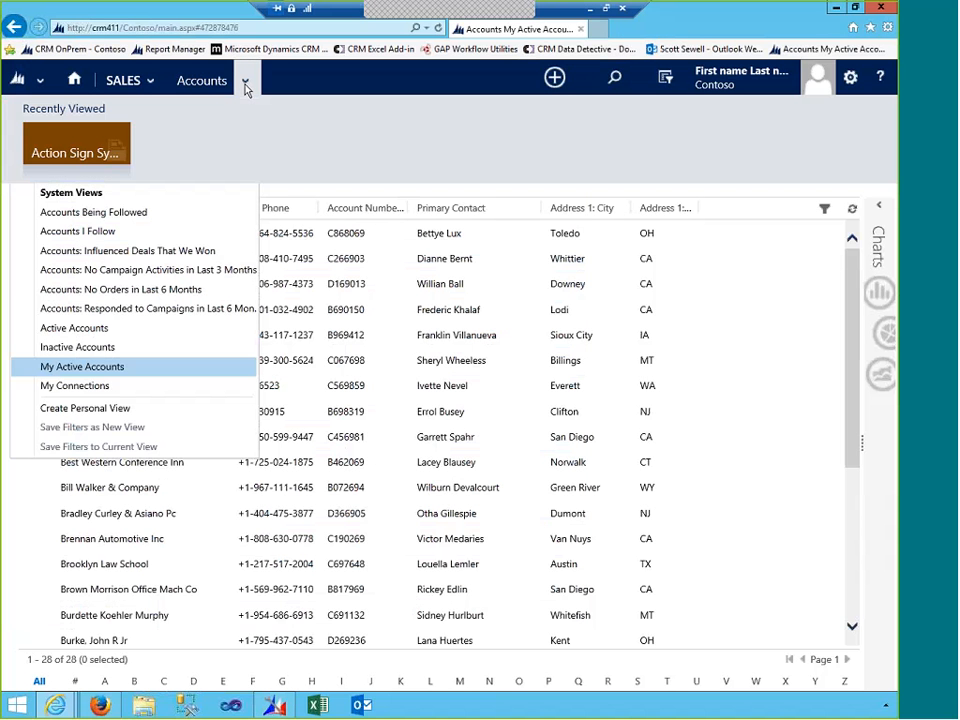
click(152, 82)
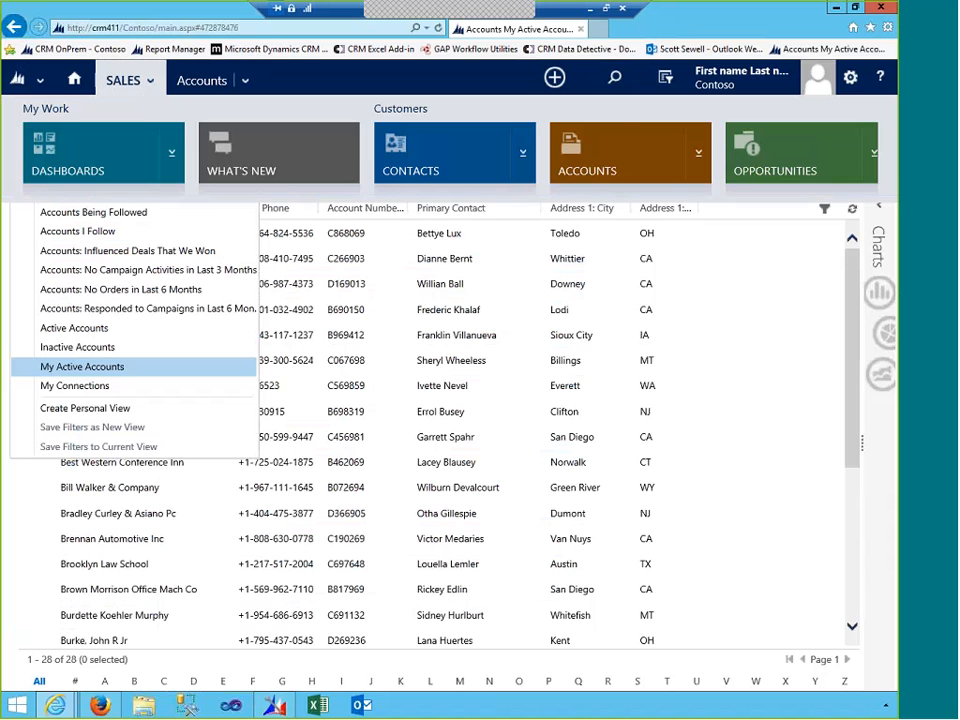
mouse_move(115, 668)
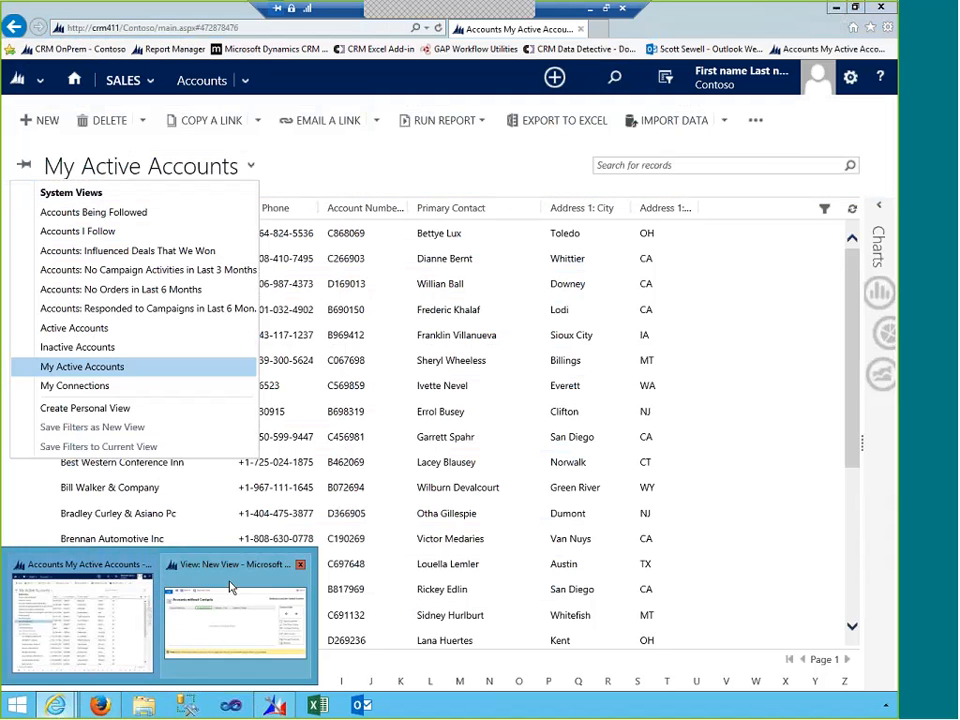
click(236, 620)
click(793, 161)
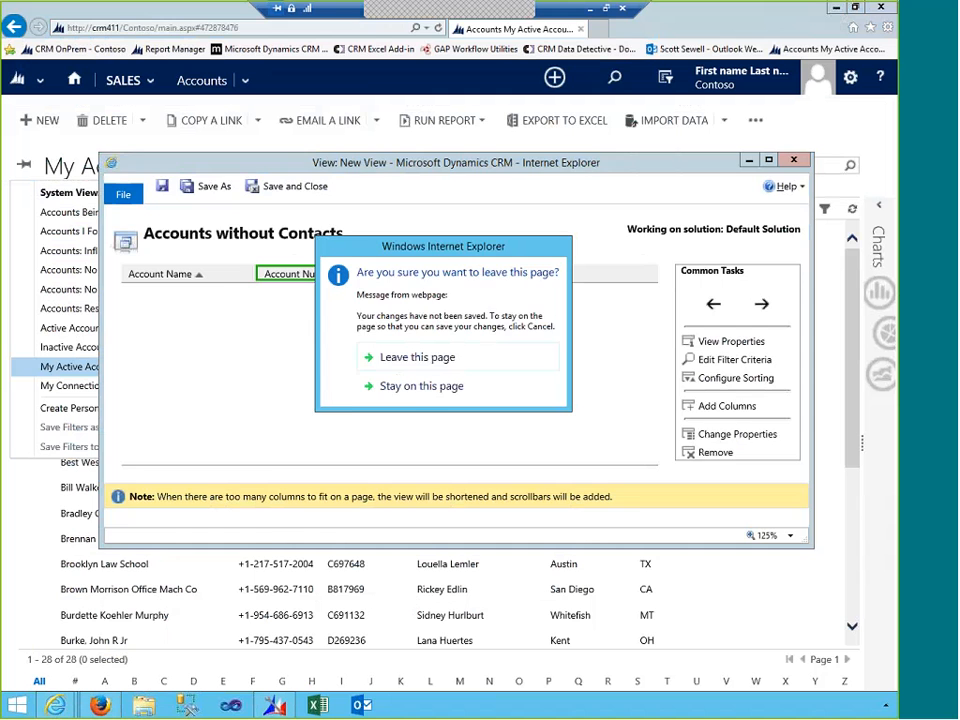
click(425, 357)
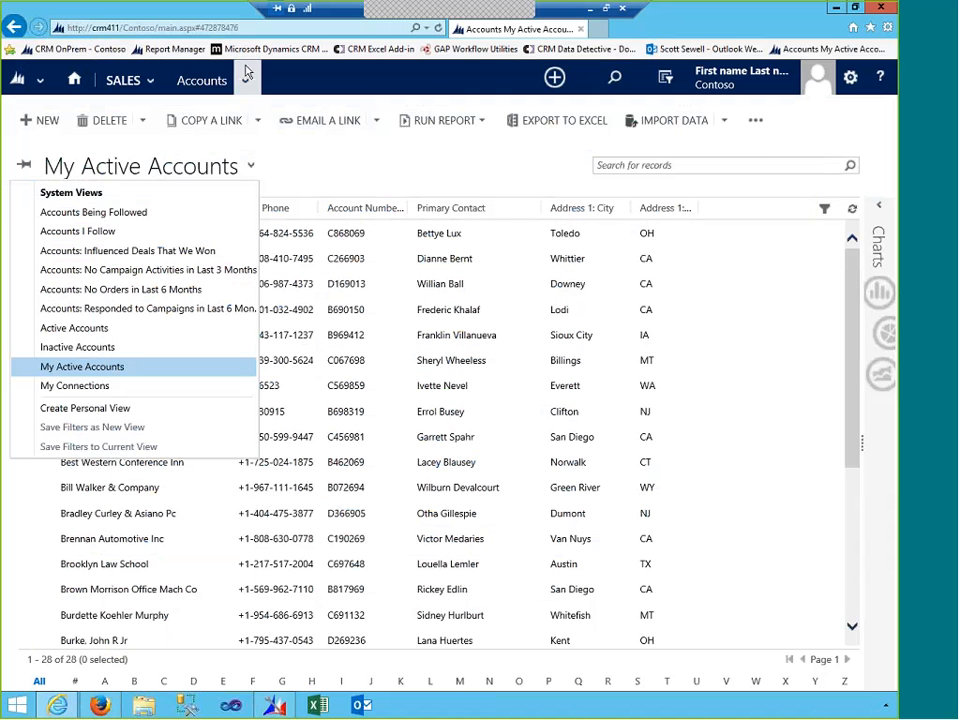
- Reload the accounts page and switch to the 'Accounts without Contacts' view
click(118, 80)
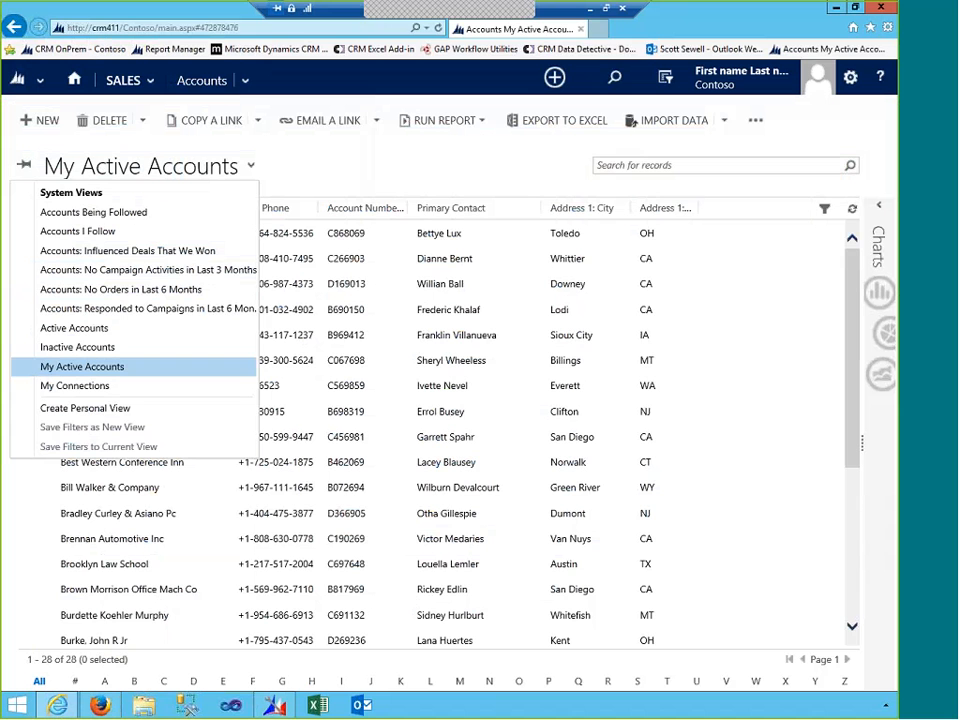
click(437, 29)
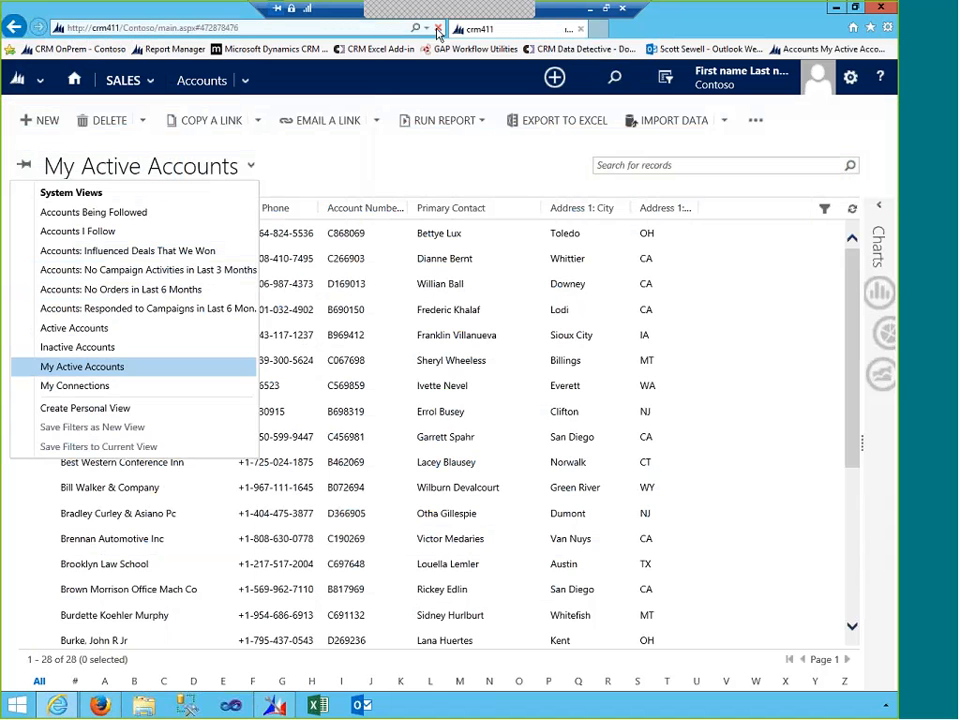
click(250, 167)
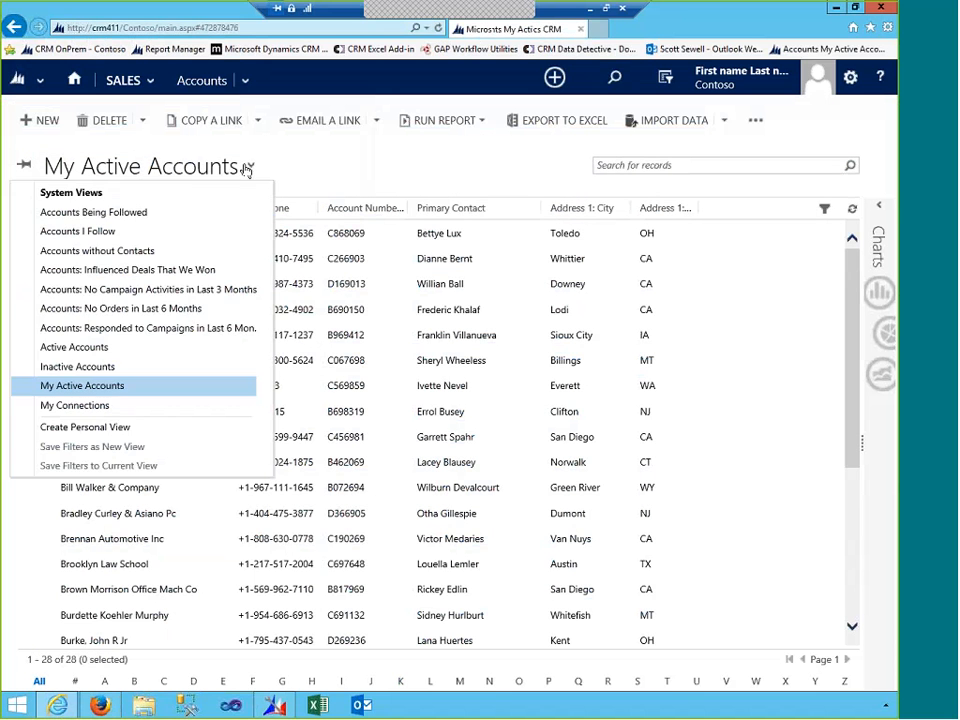
click(153, 257)
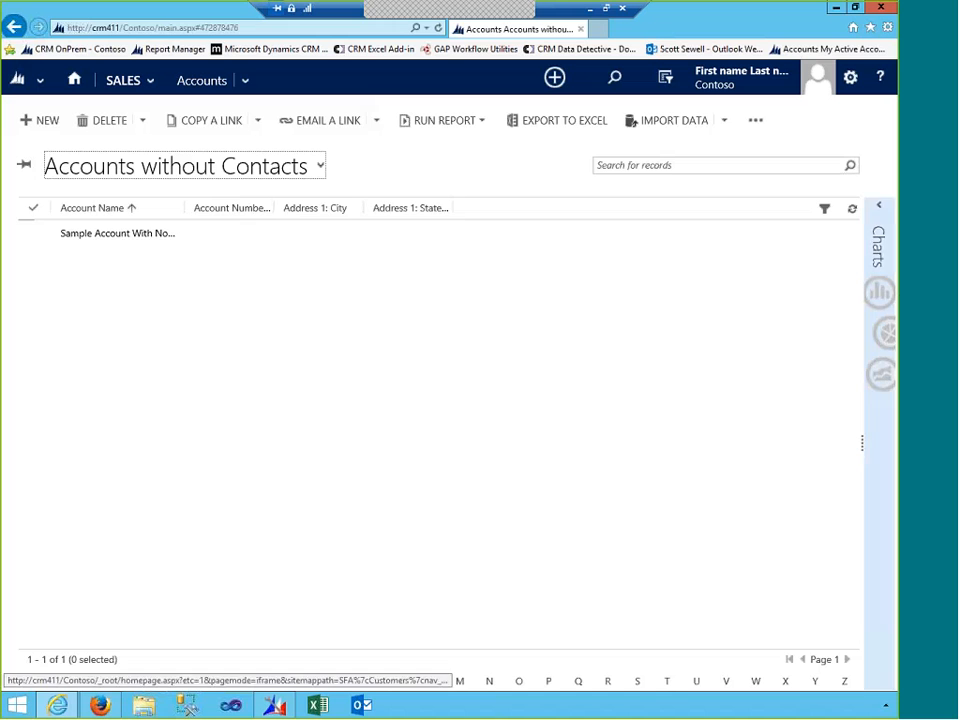
click(755, 120)
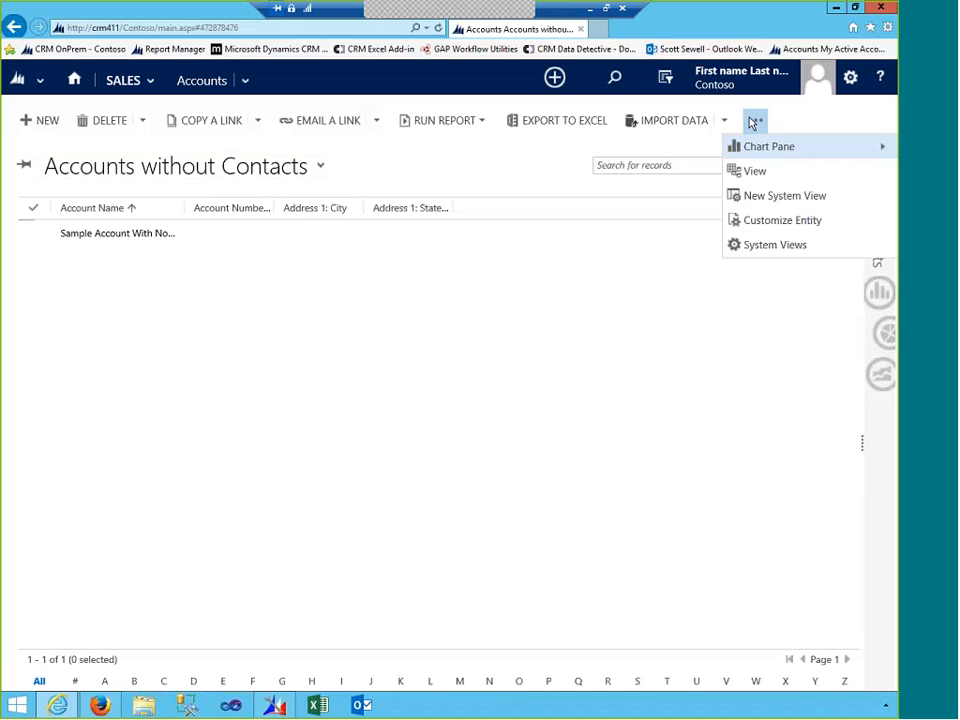
click(757, 246)
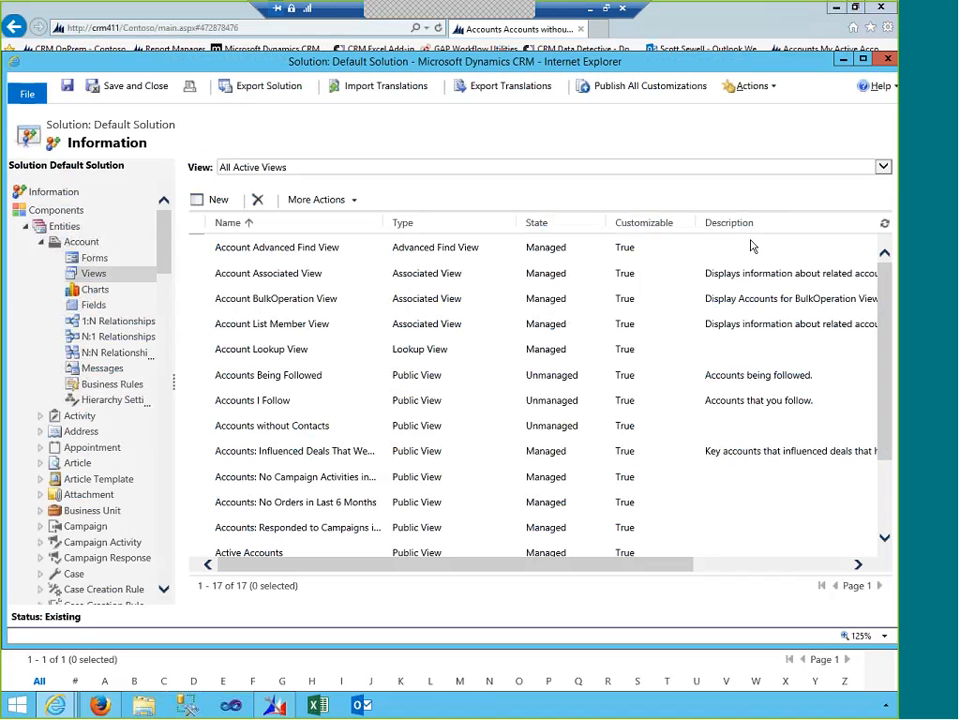
click(412, 437)
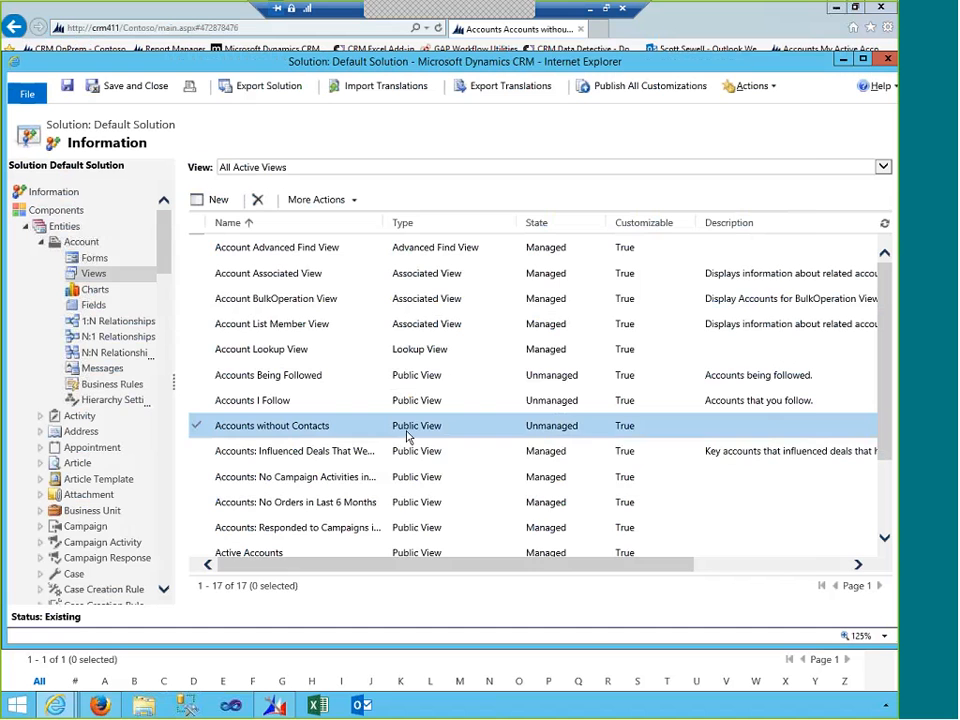
double_click(355, 437)
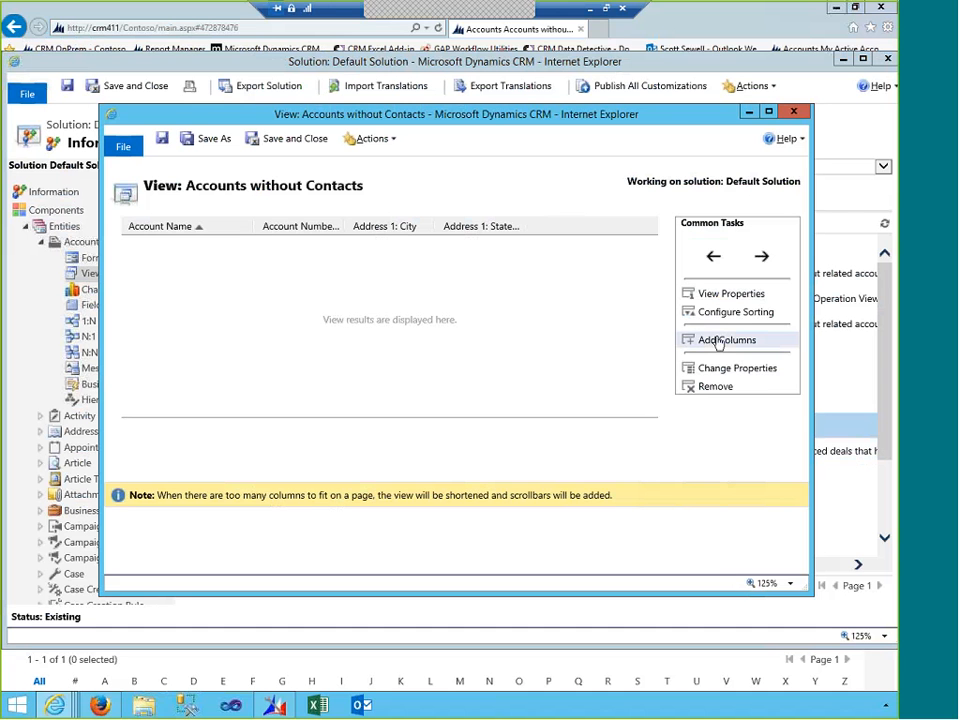
click(794, 111)
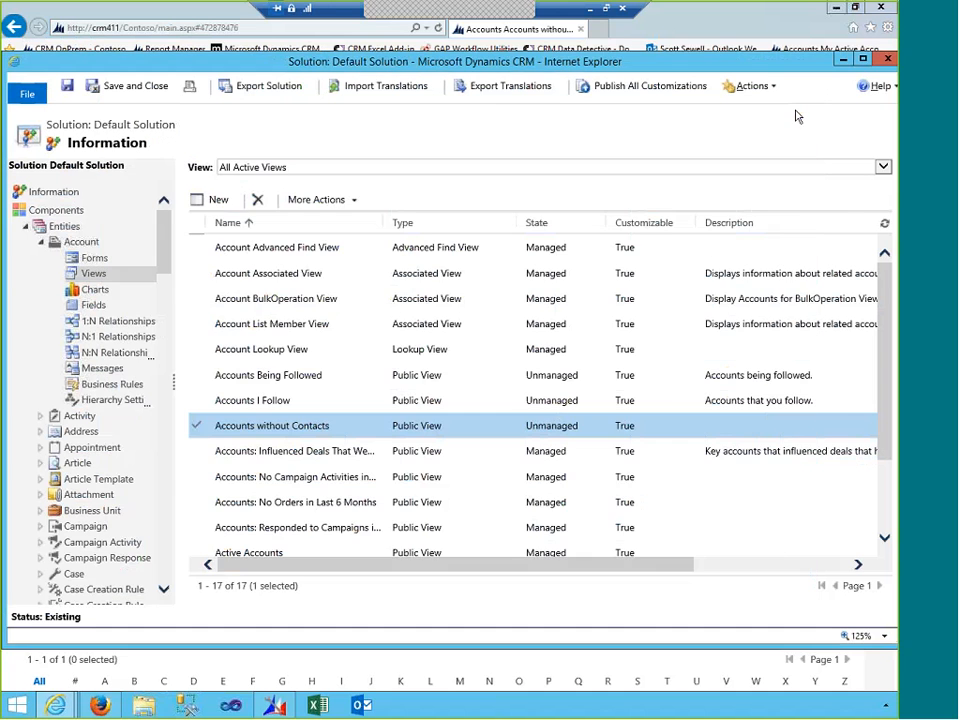
click(887, 60)
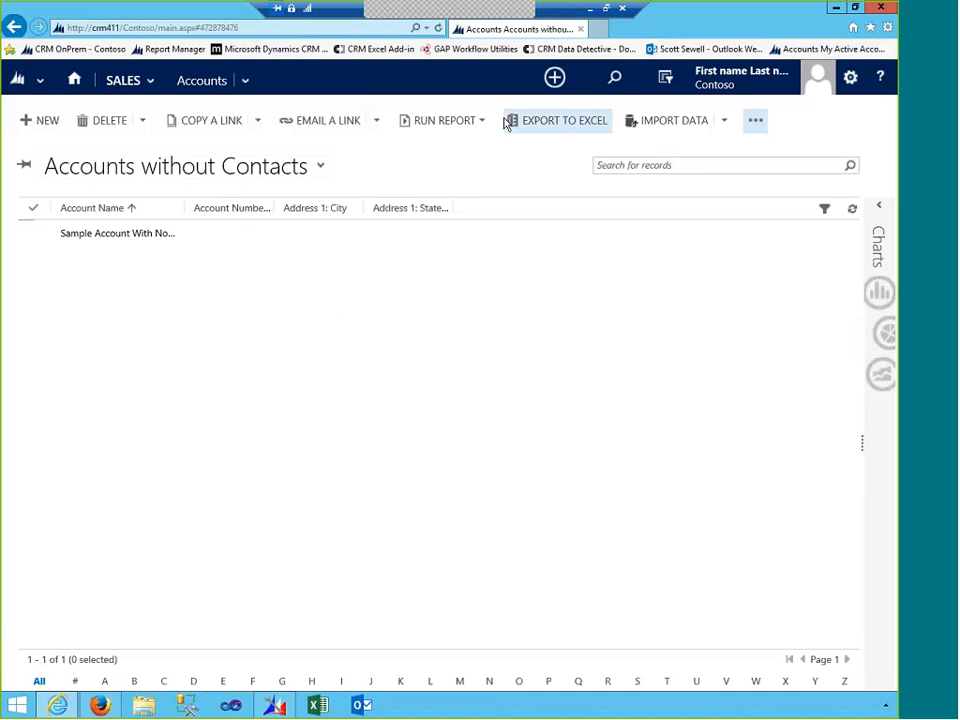
- Copy the query's full FetchXML from the Edit XML window, then go to XrmToolBox's Home tool list
click(274, 706)
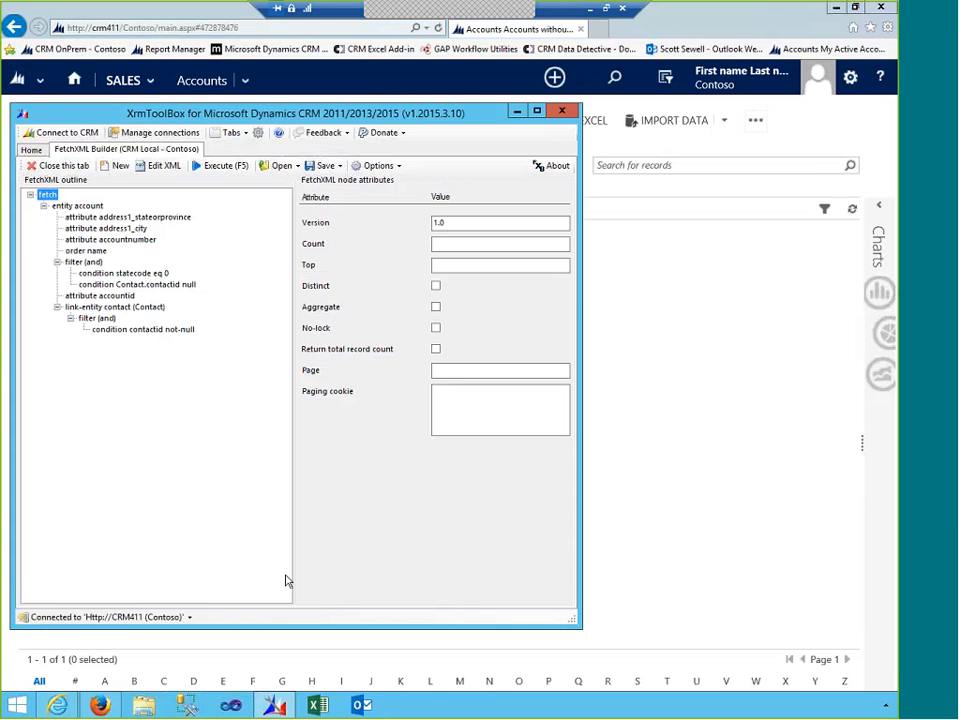
click(164, 166)
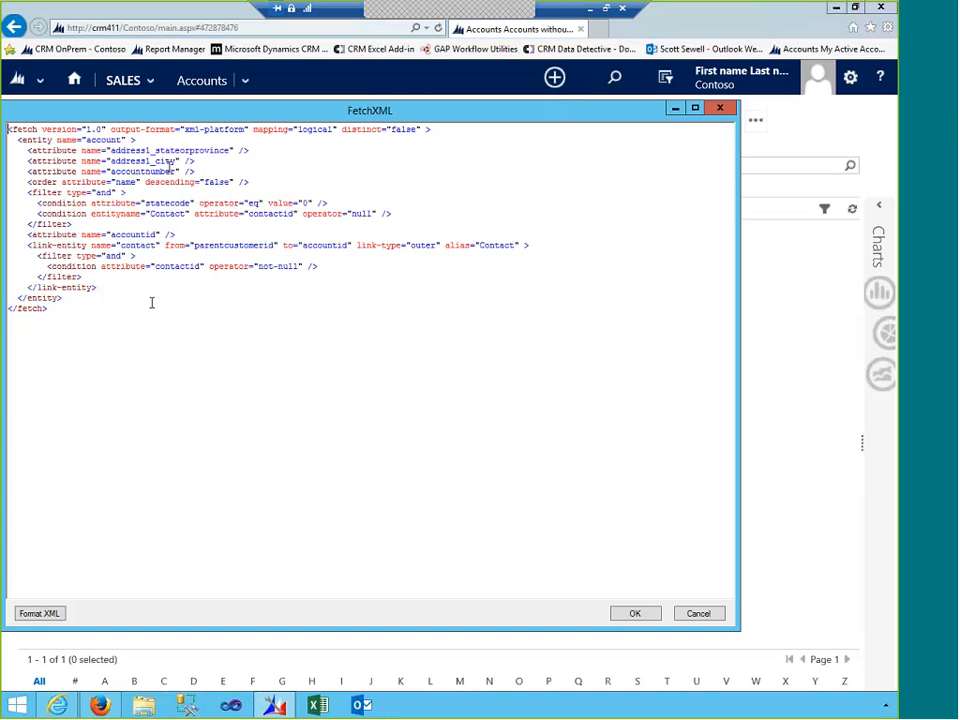
drag(150, 306, 8, 128)
key(ctrl+c)
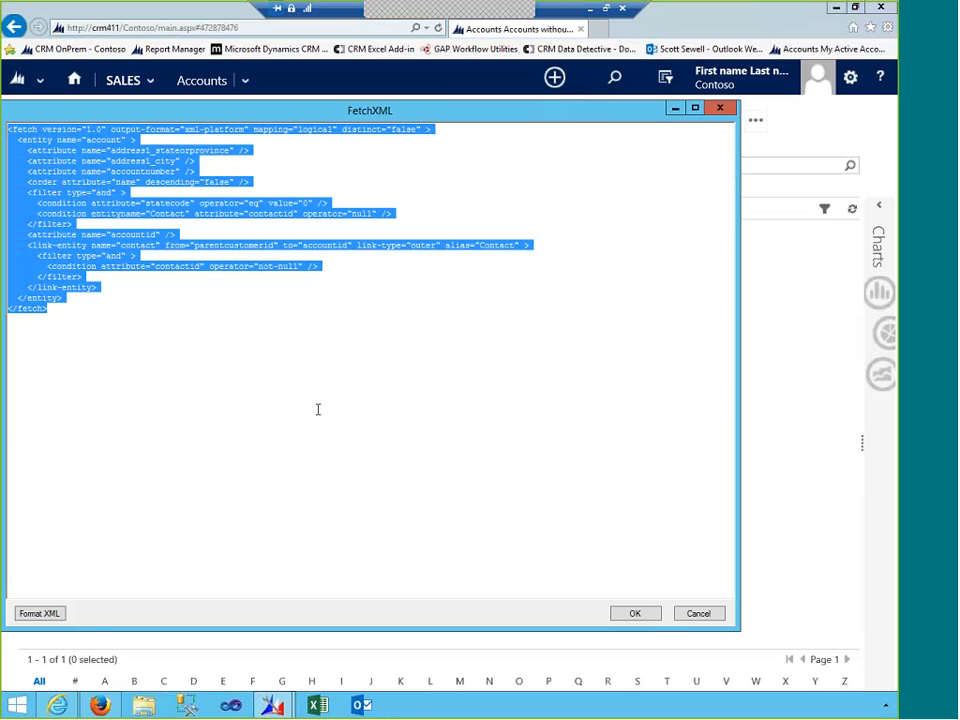
click(654, 620)
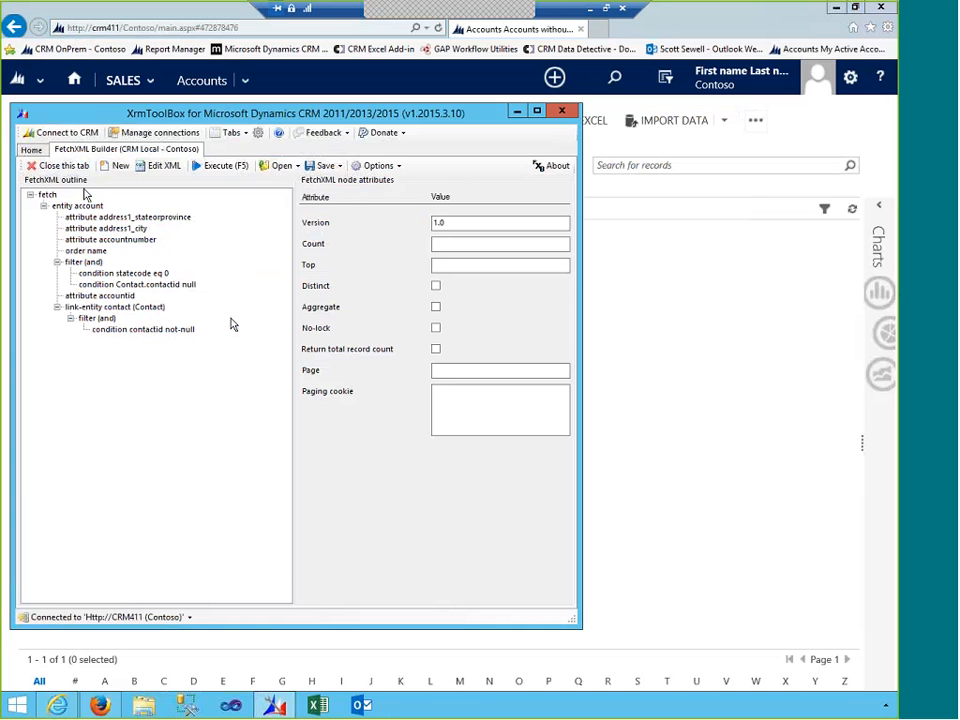
click(31, 149)
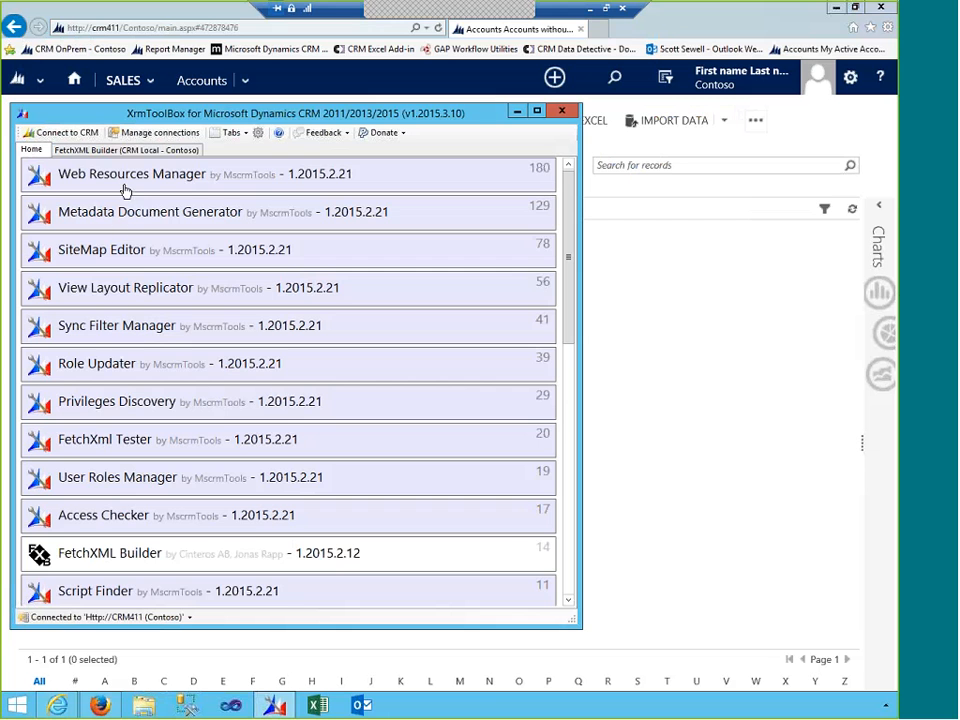
- Run the pasted FetchXML in FetchXml Tester; it returns only Sample Account With No Contacts
click(118, 439)
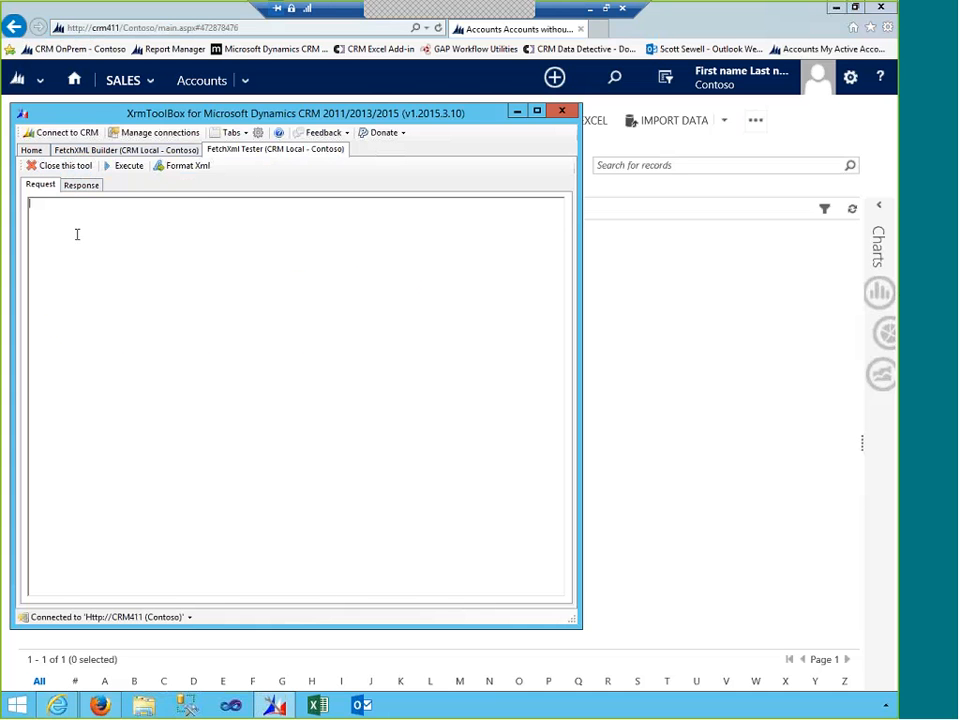
key(ctrl+v)
click(129, 166)
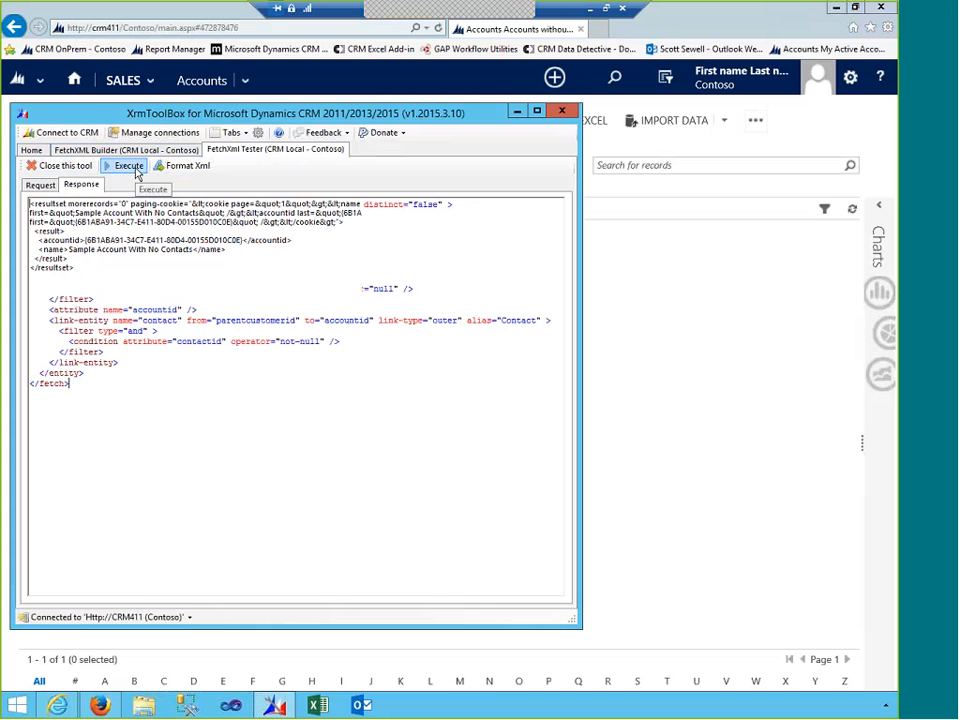
click(45, 186)
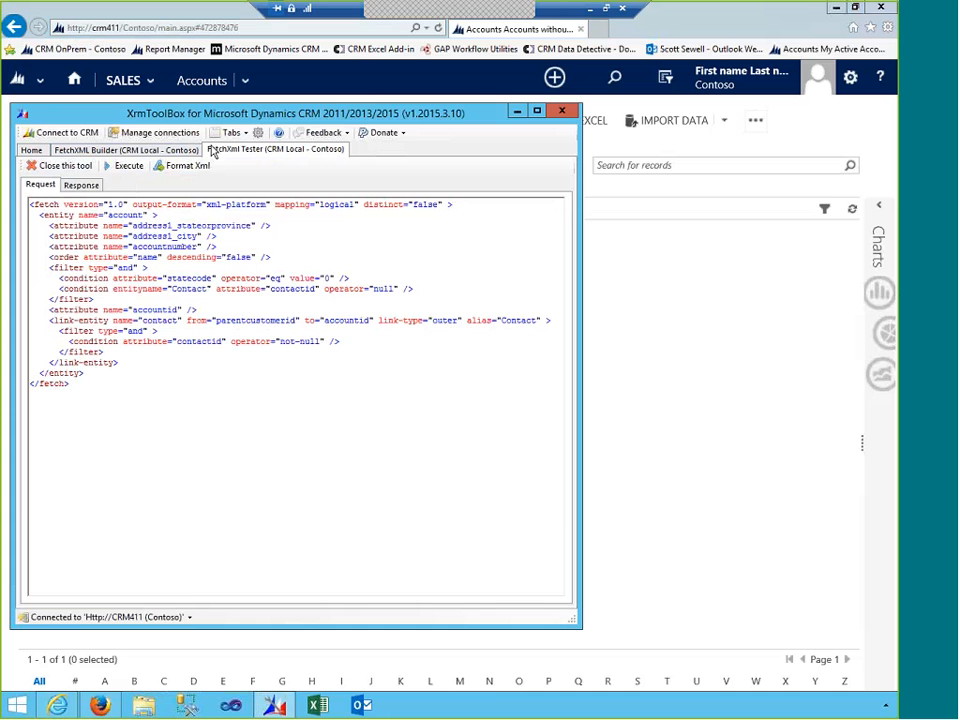
- Close the FetchXml Tester tool, confirming with Yes
click(63, 167)
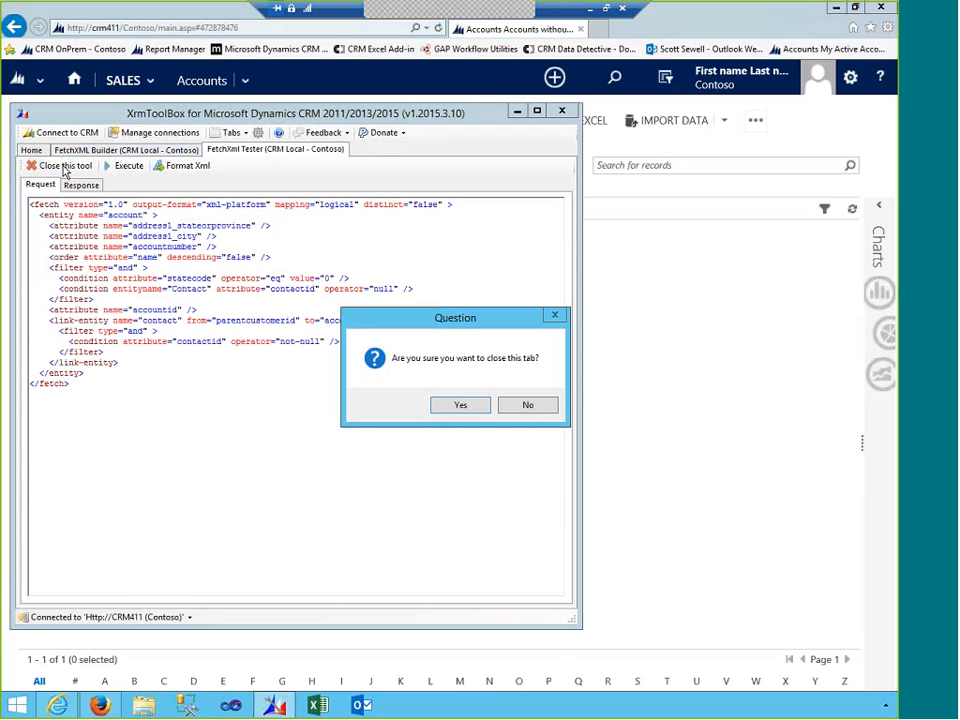
click(464, 410)
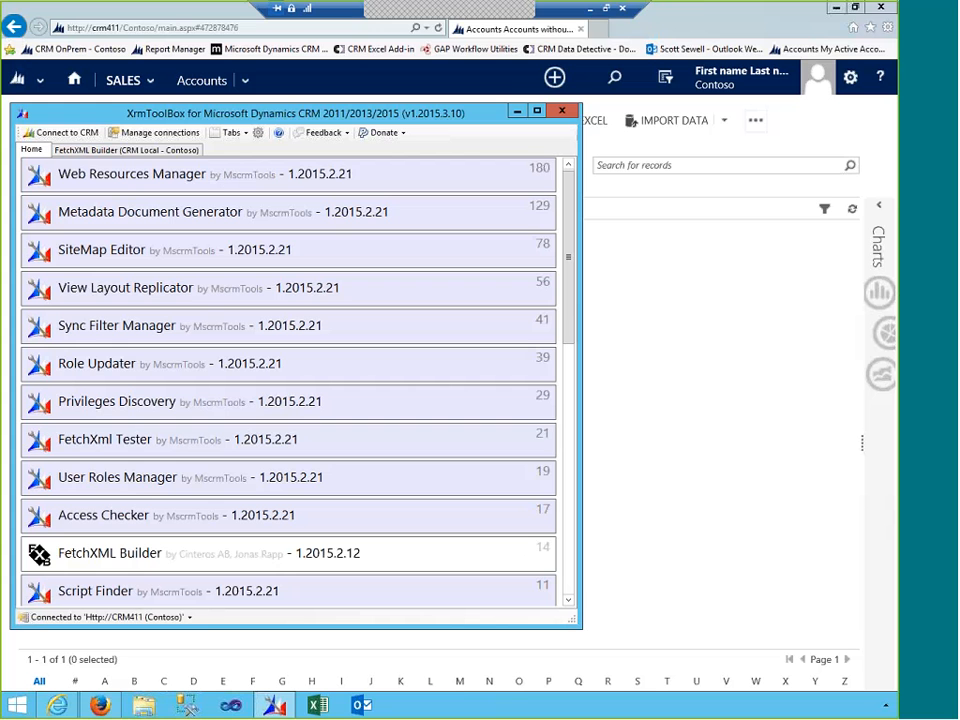
mouse_move(450, 8)
click(694, 24)
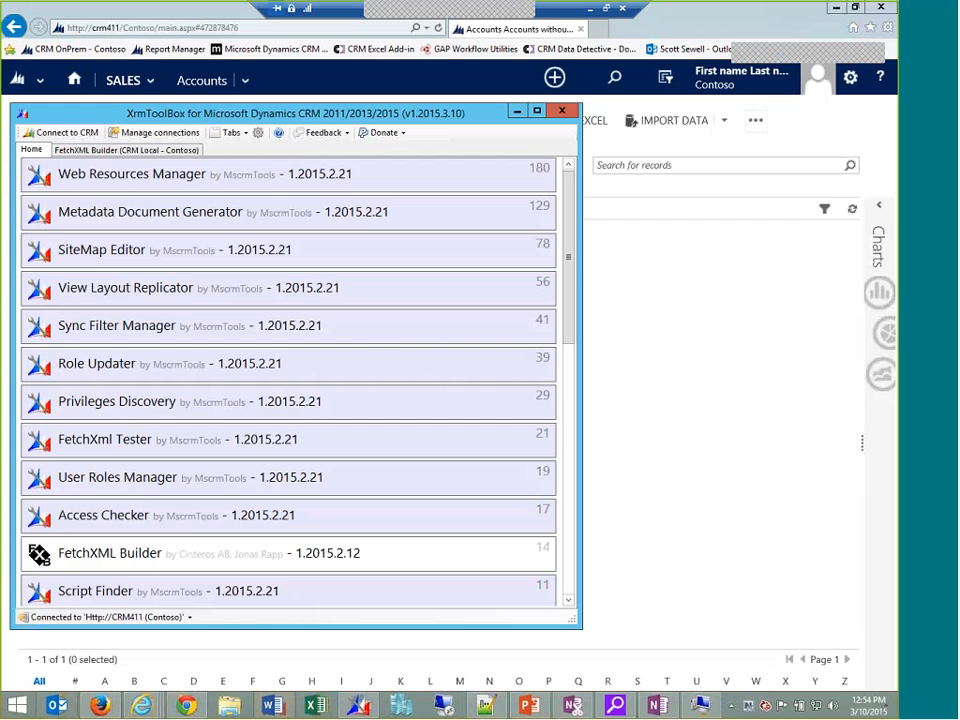
- Load the account entity's 'Accounts without Contacts' view into a new FetchXML Builder
click(147, 553)
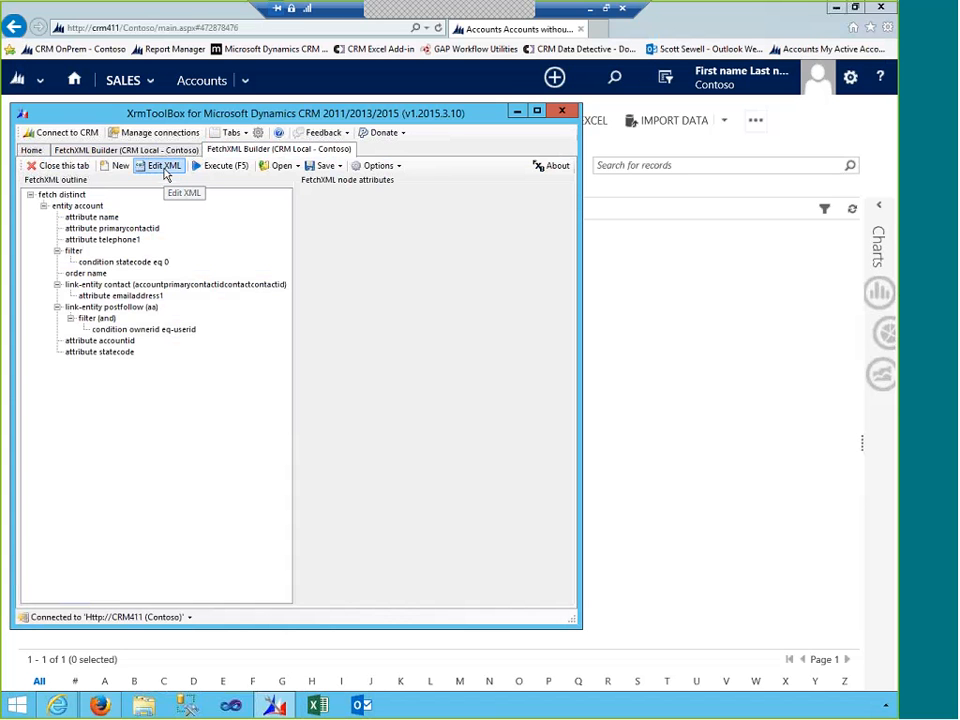
click(280, 166)
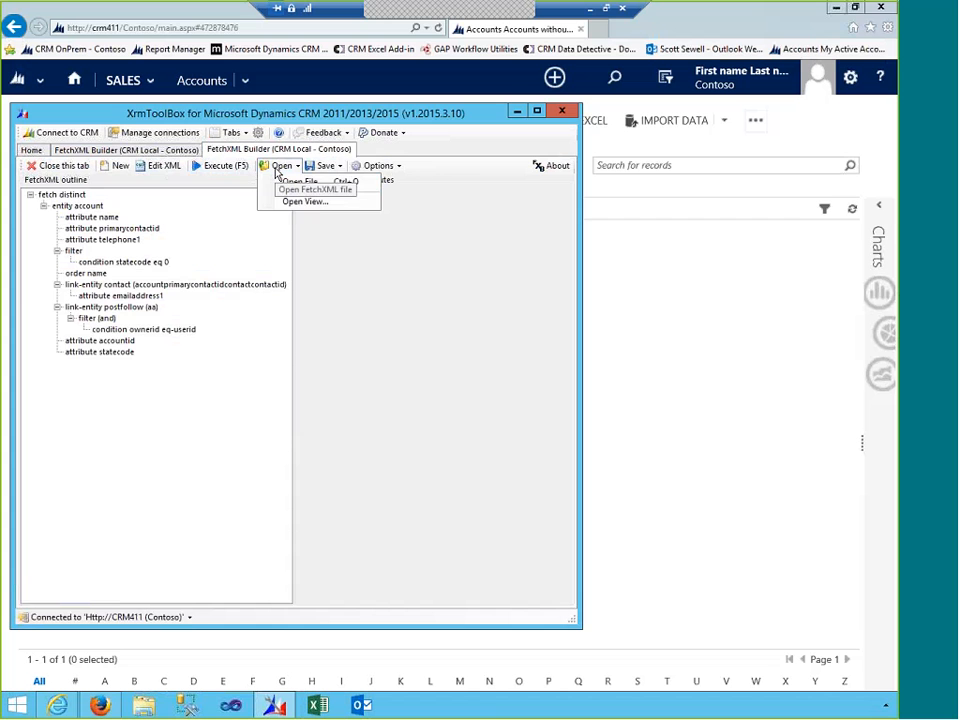
click(275, 201)
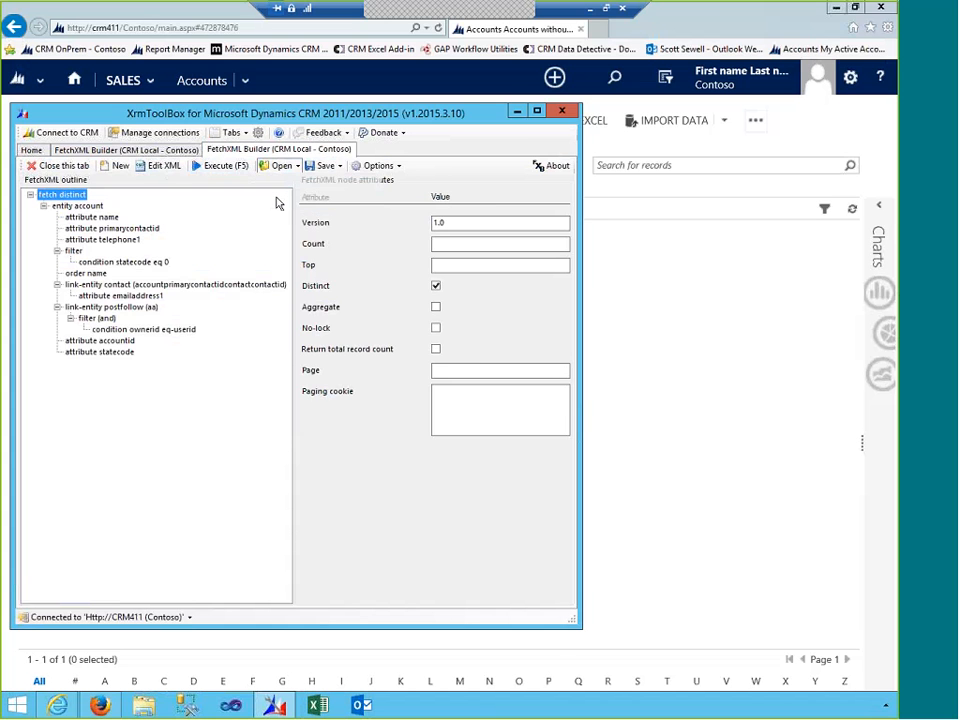
click(479, 243)
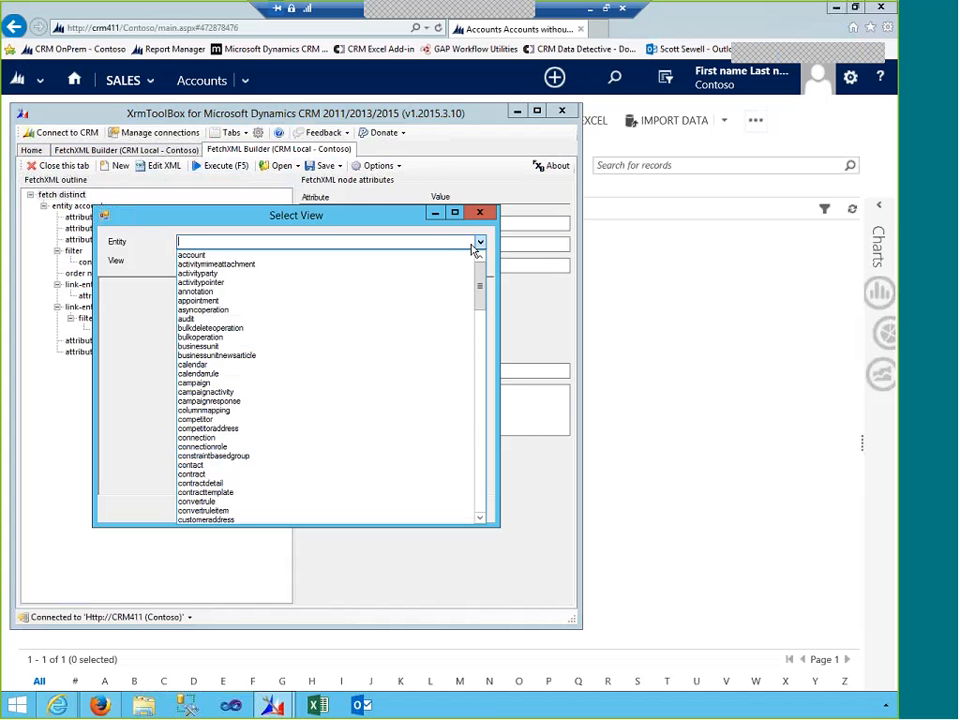
click(289, 257)
click(480, 261)
click(292, 302)
click(408, 511)
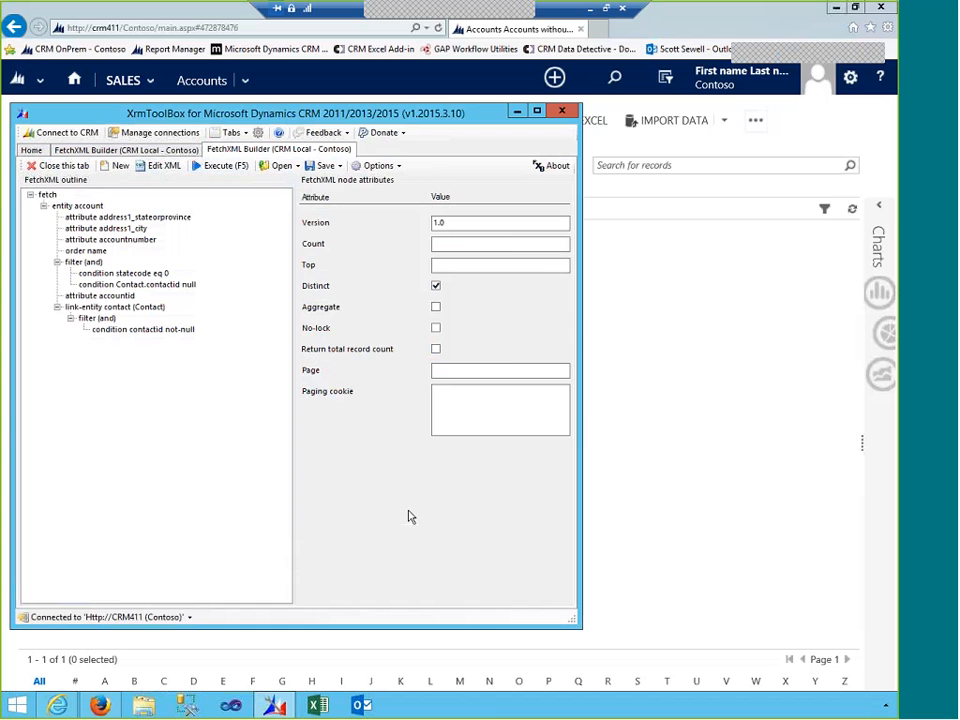